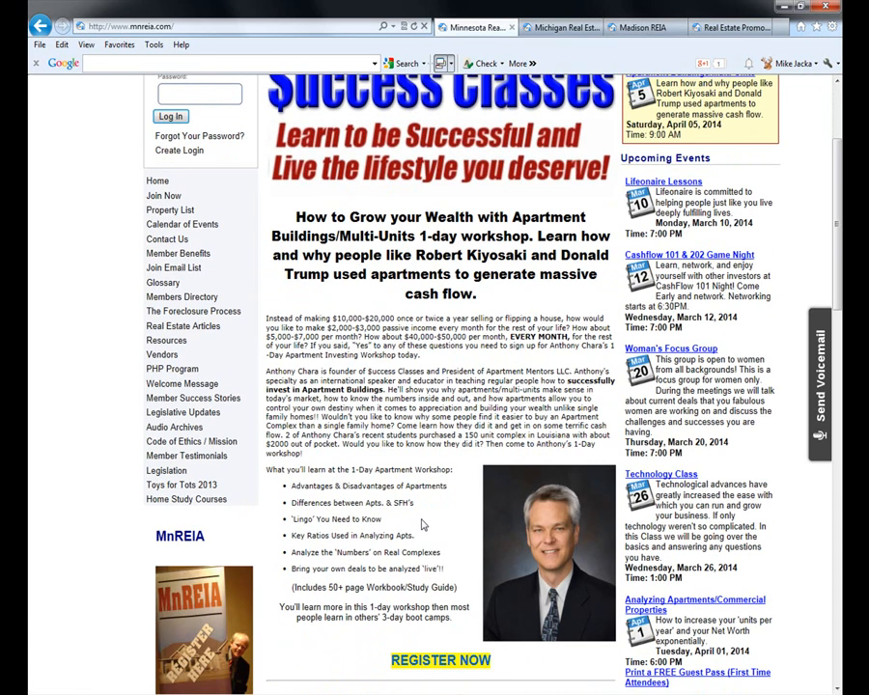
# - Scroll down past REGISTER NOW to the Attention MnREIA Members Home Depot 2% rebate notice
pyautogui.scroll(-8, 433, 444)
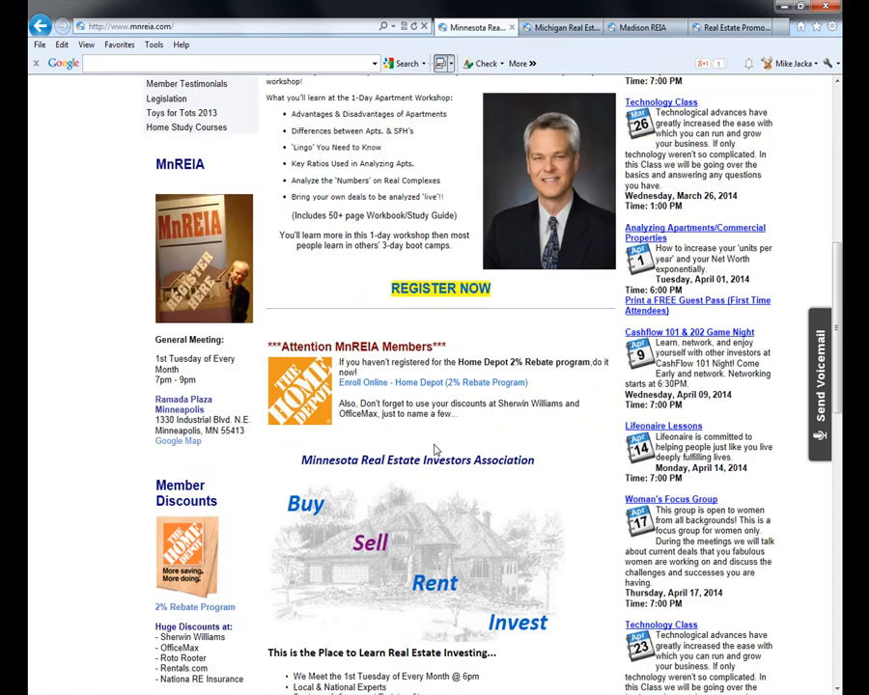
pyautogui.scroll(-2, 359, 251)
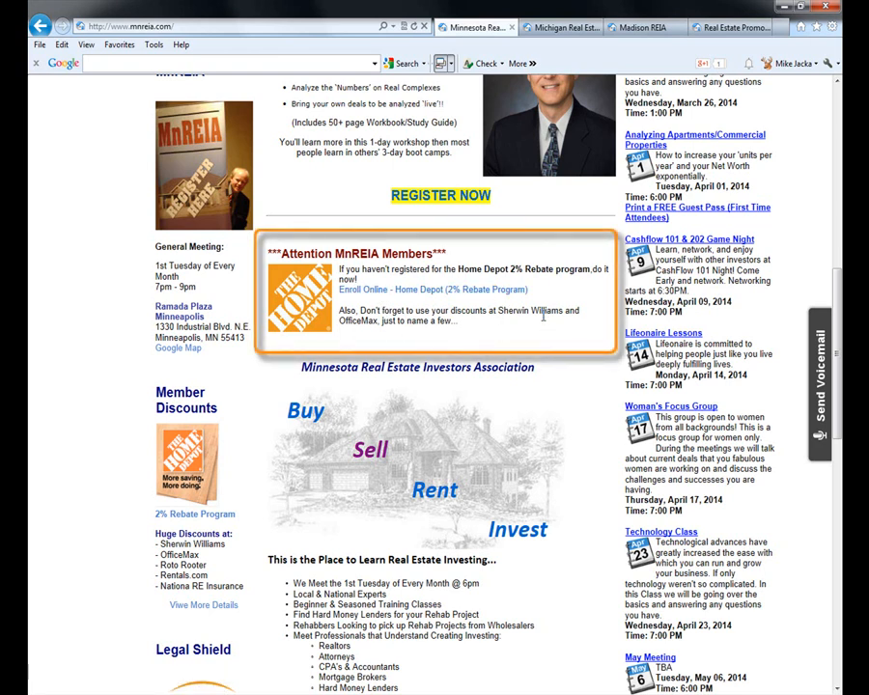
pyautogui.click(425, 291)
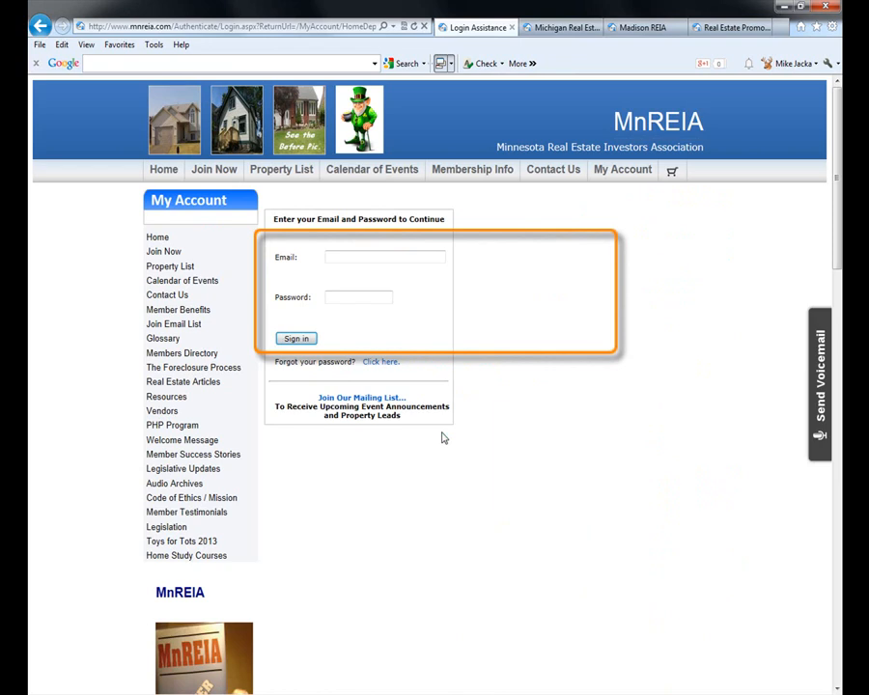
pyautogui.click(388, 253)
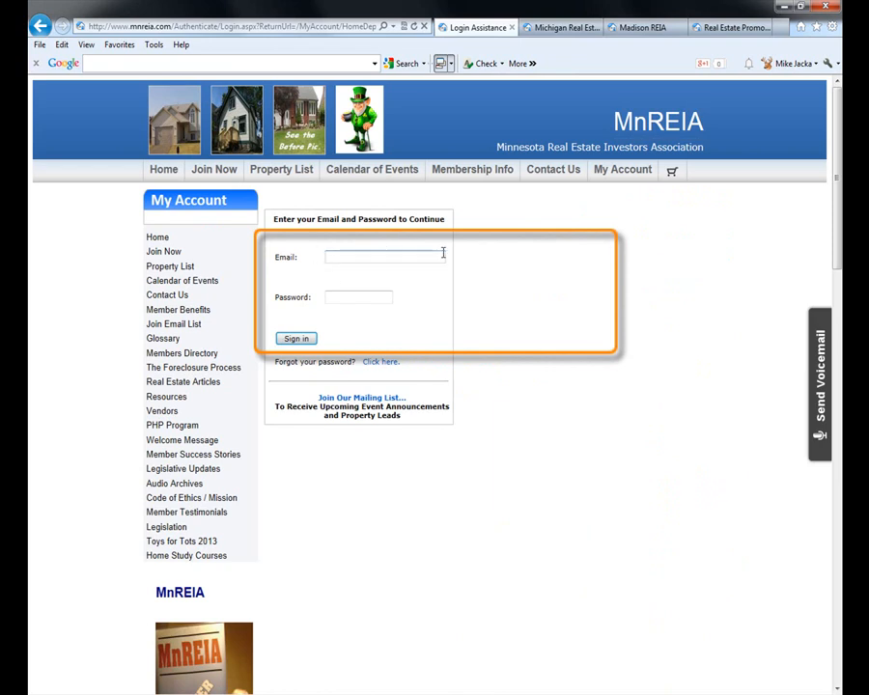
pyautogui.hotkey('alt', 'Left')
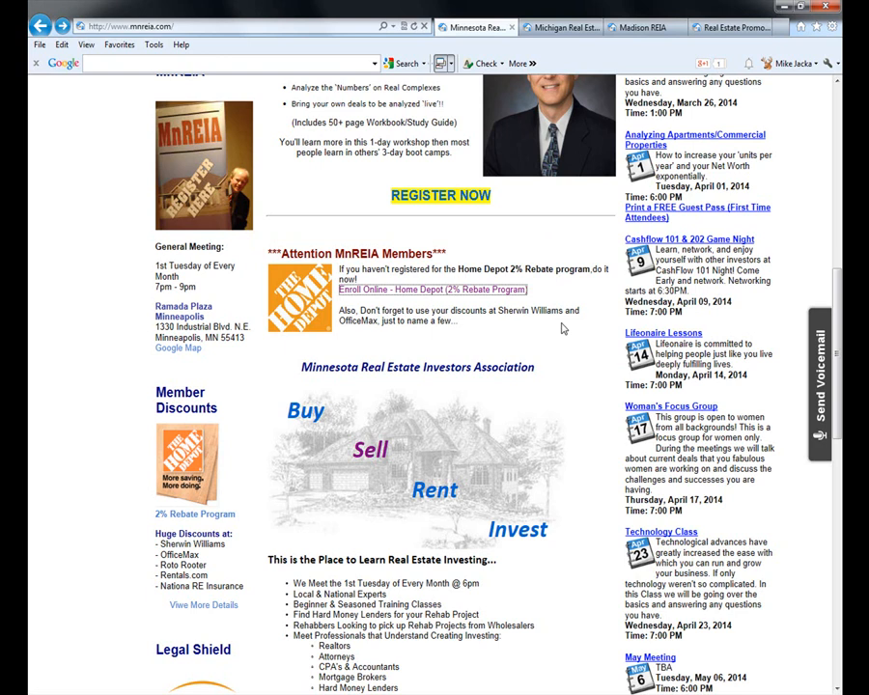
# - Scroll down the home page, then back up to the Success Classes header and Featured Events box
pyautogui.scroll(-2, 589, 386)
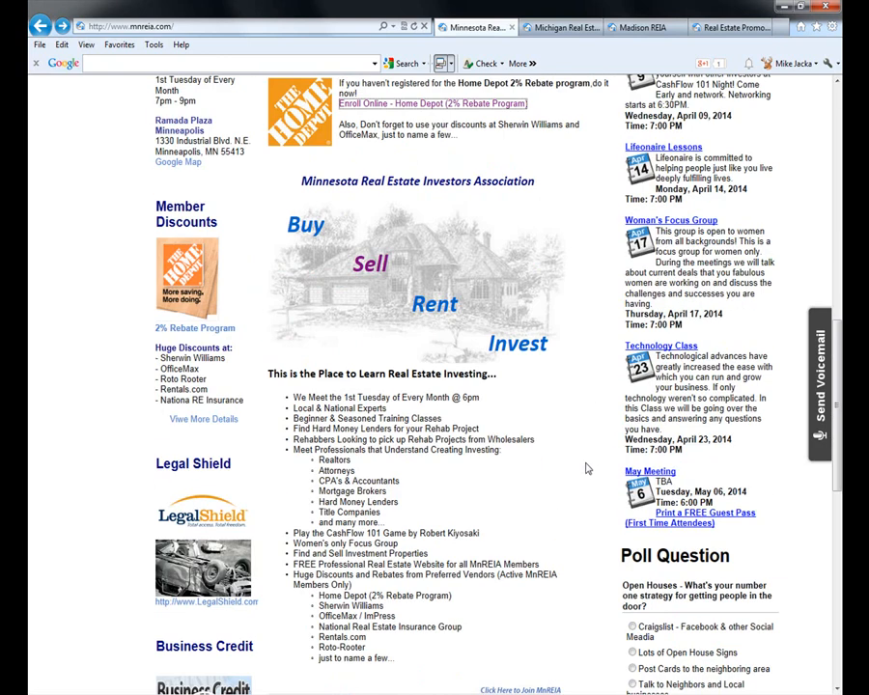
pyautogui.scroll(-1, 579, 493)
pyautogui.scroll(2, 577, 500)
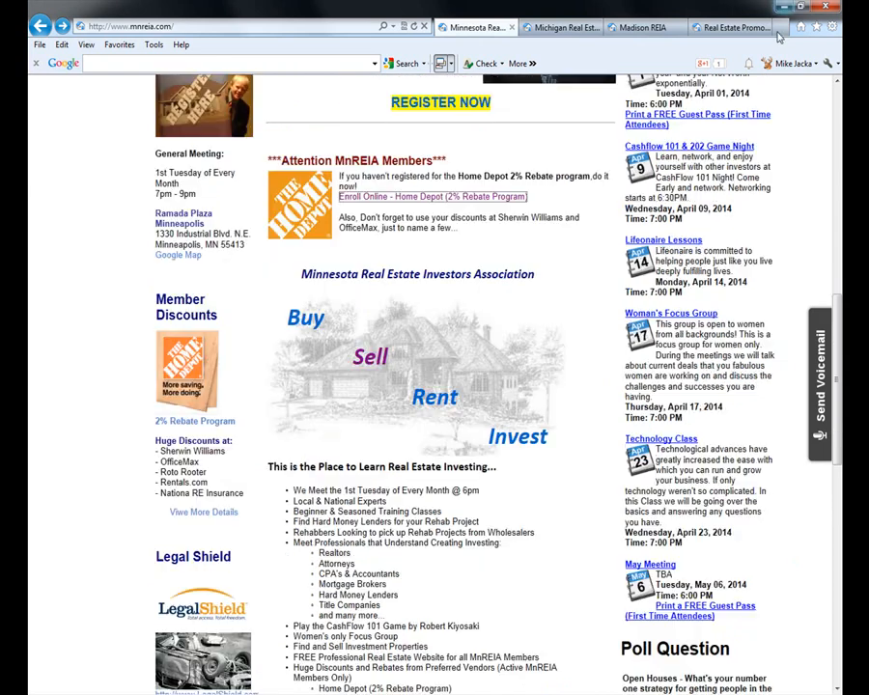
pyautogui.scroll(3, 760, 483)
pyautogui.scroll(4, 759, 425)
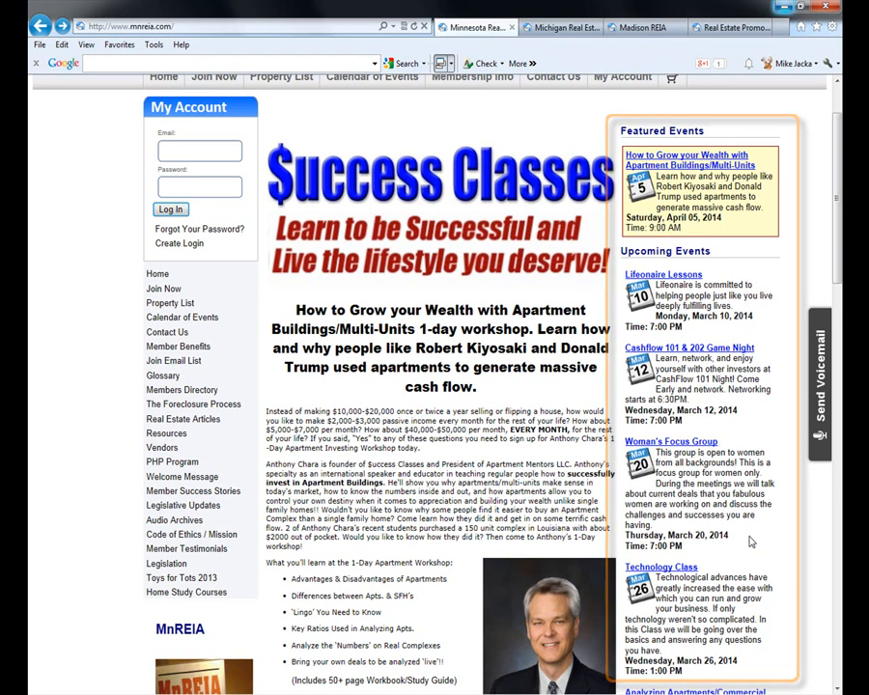
# - Scroll to the top, then switch to the Michigan Real Estate Investors site
pyautogui.scroll(2, 575, 383)
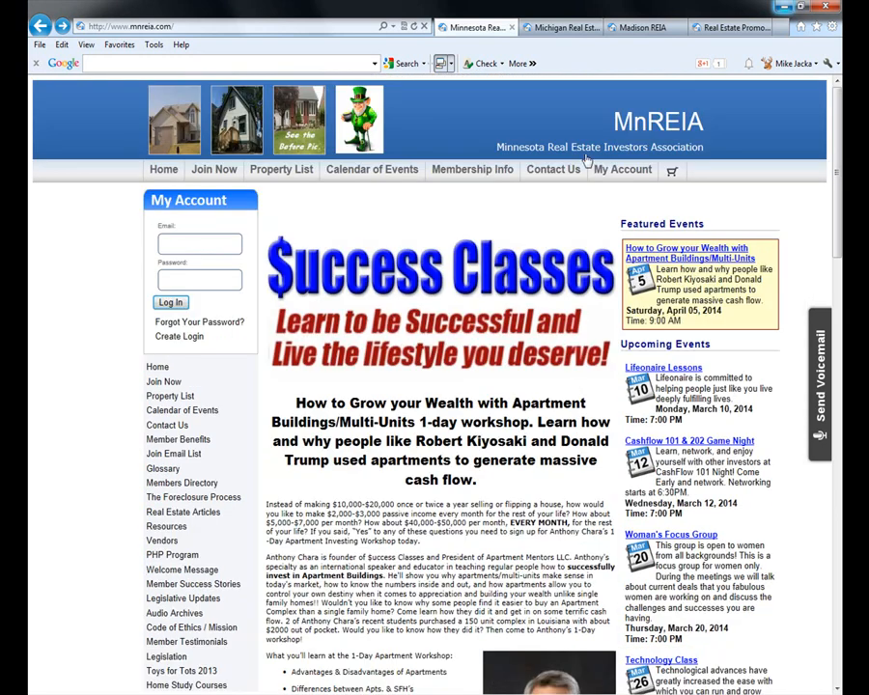
pyautogui.click(563, 28)
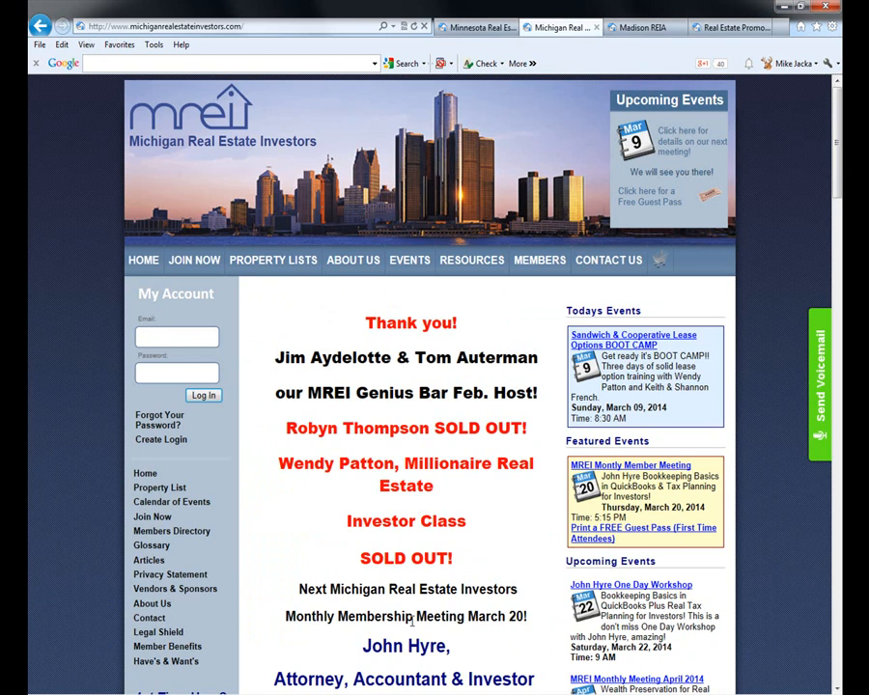
# - View the Madison REIA site, then return to the Minnesota Real Estate site
pyautogui.click(656, 27)
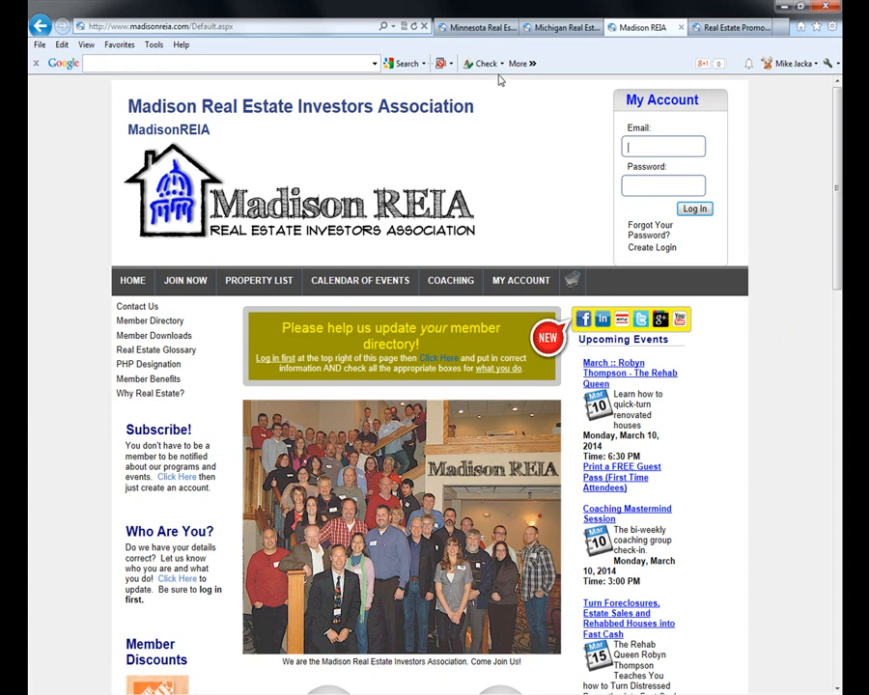
pyautogui.click(478, 27)
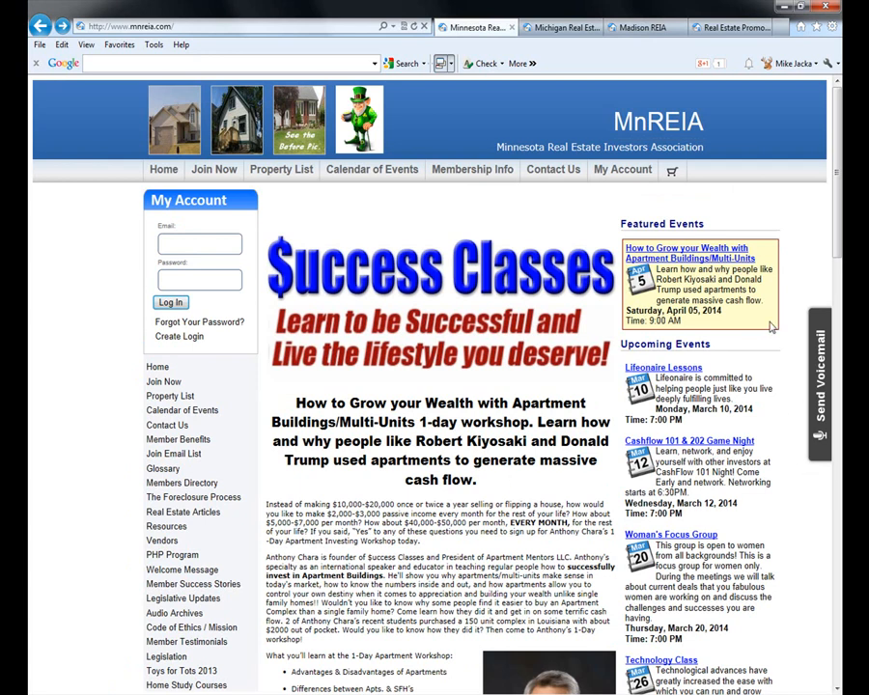
# - Register for the April 5 'How to Grow your Wealth with Apartment Buildings/Multi-Units' workshop at $39.00
pyautogui.click(685, 253)
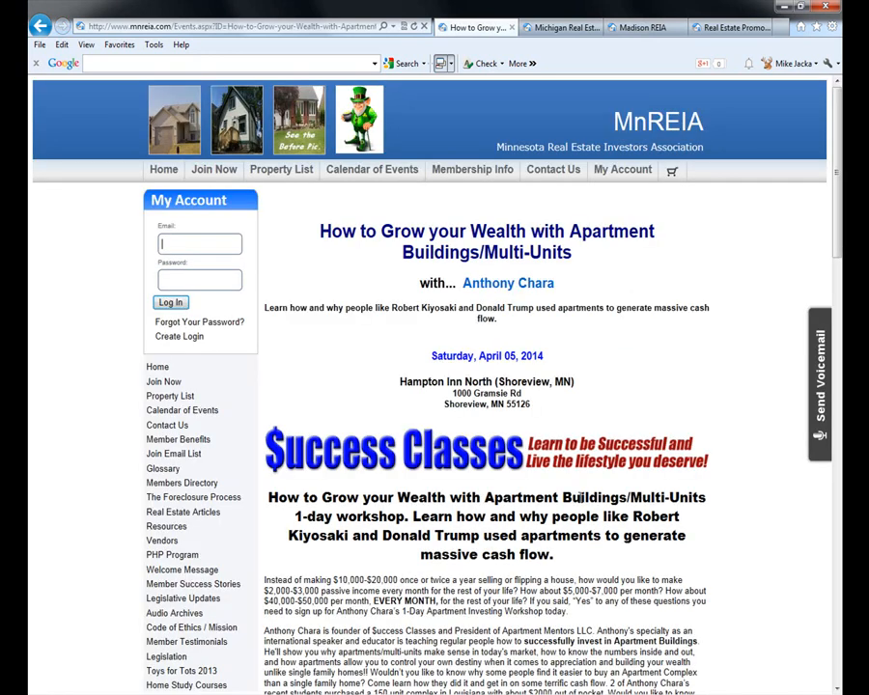
pyautogui.scroll(-6, 559, 576)
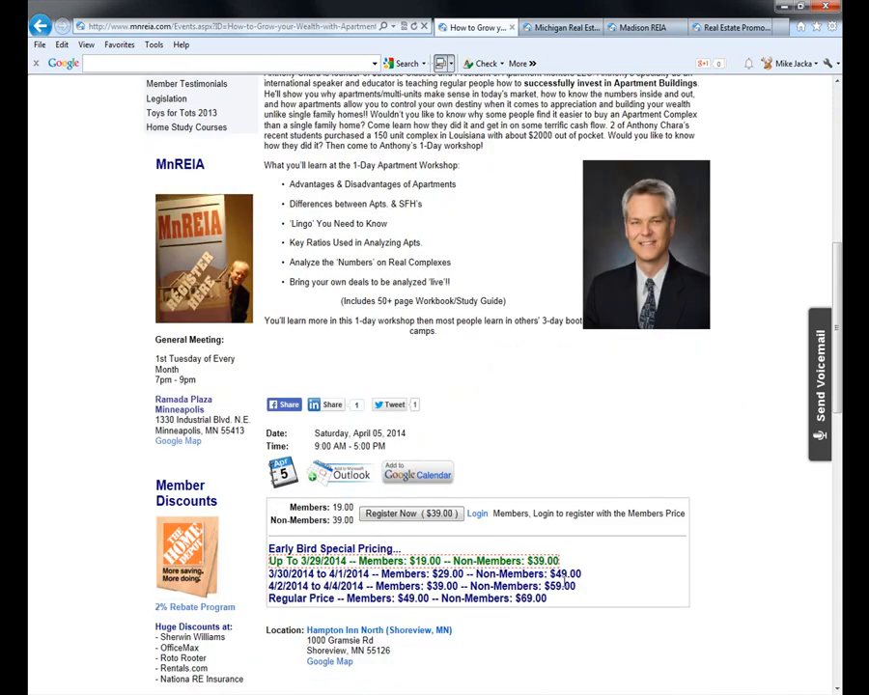
pyautogui.scroll(-1, 563, 580)
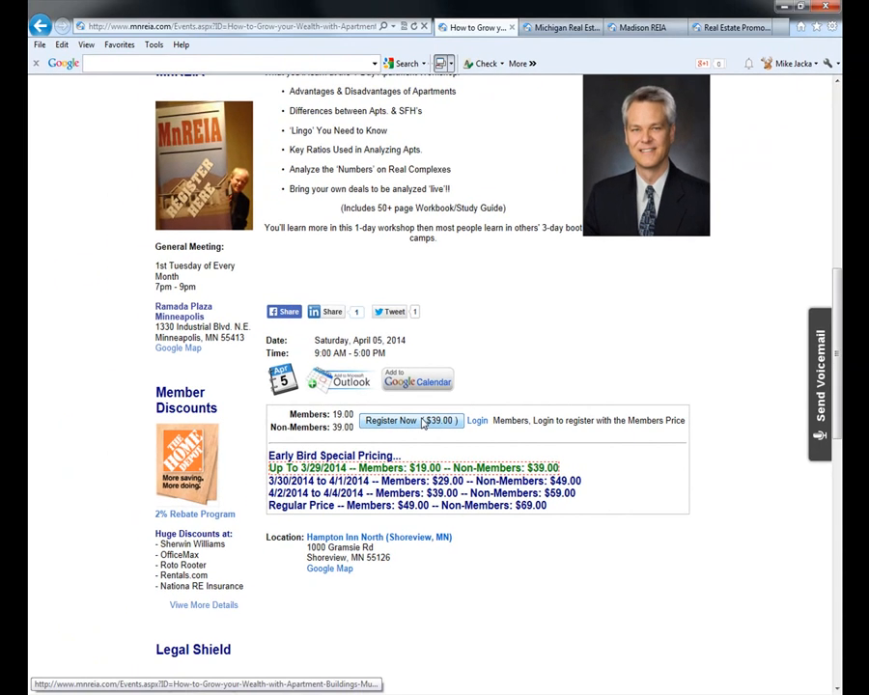
pyautogui.click(422, 423)
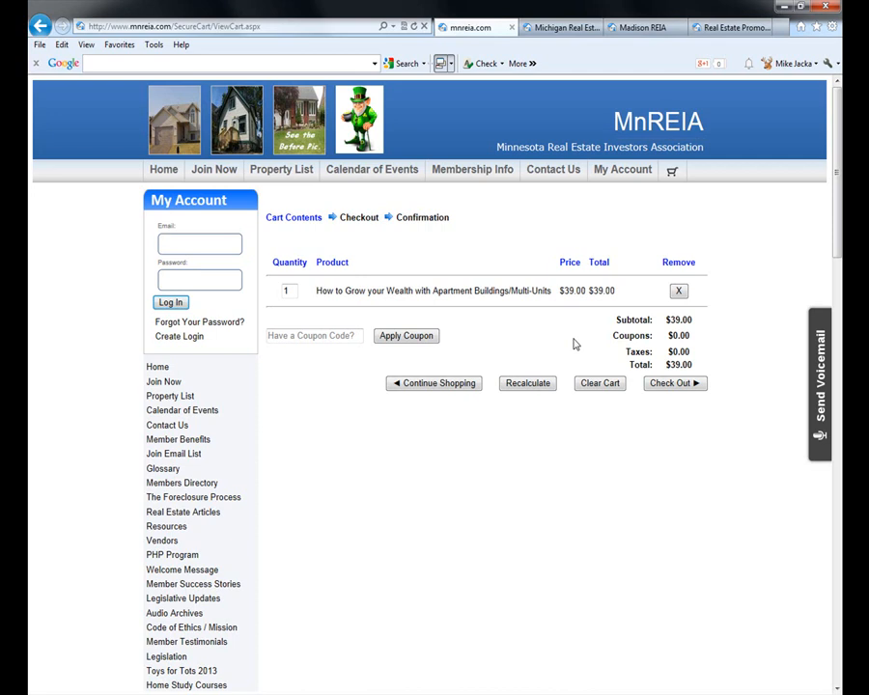
# - Clear the cart, reopen the April 5 workshop from the Calendar of Events, and follow its member Login link
pyautogui.click(607, 382)
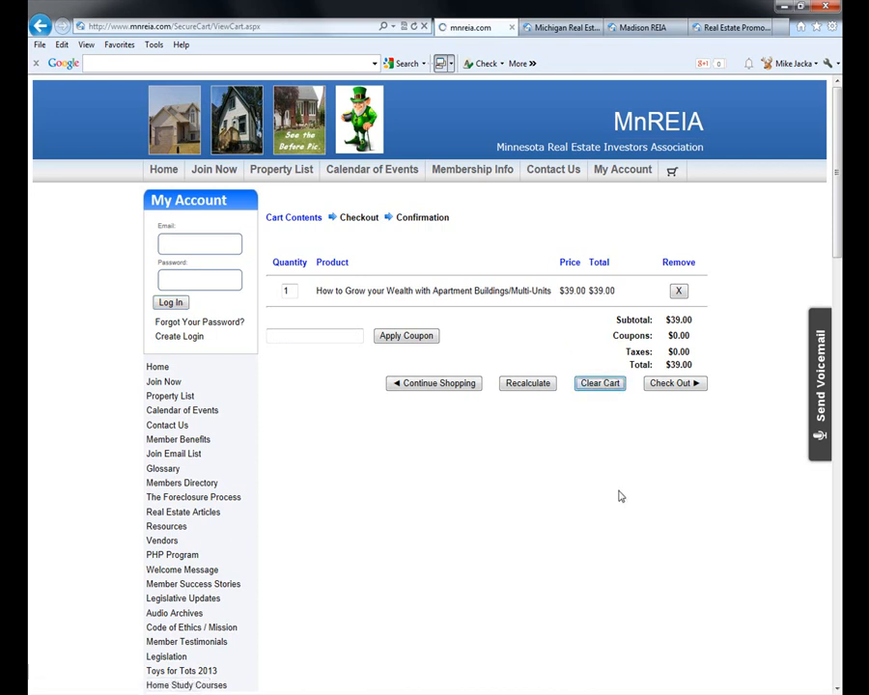
pyautogui.click(368, 172)
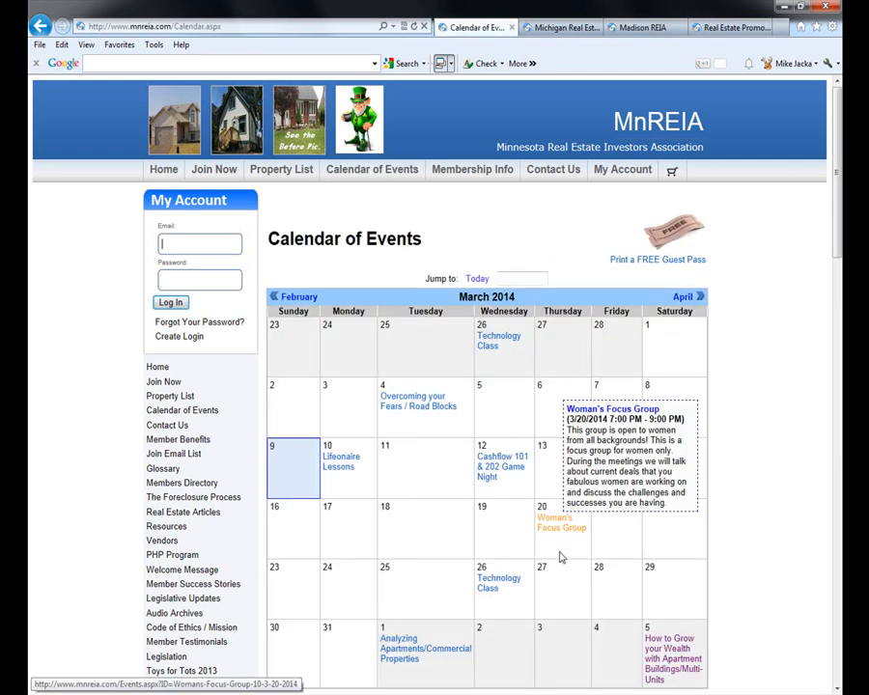
pyautogui.click(691, 653)
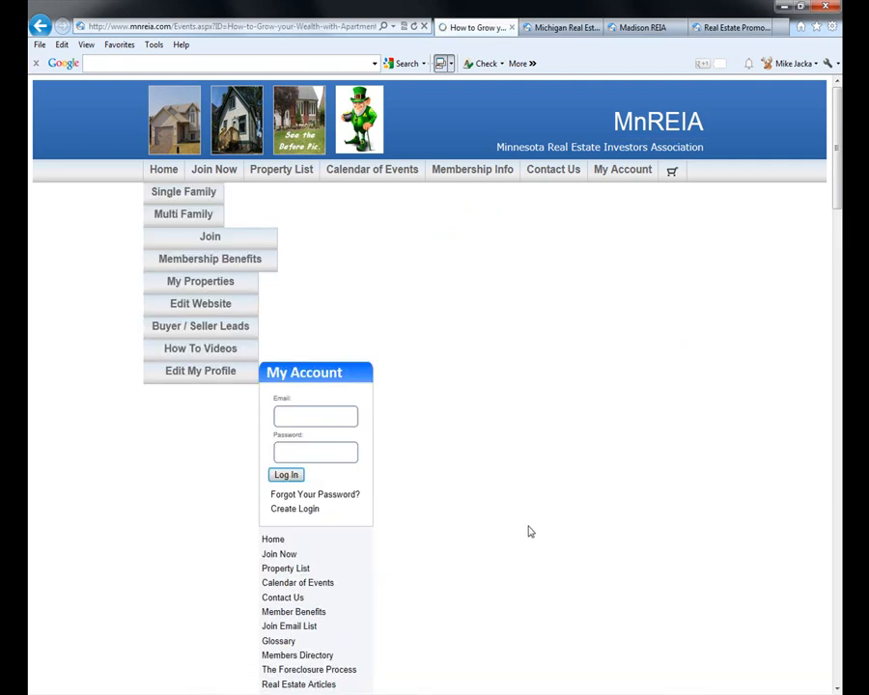
pyautogui.scroll(-7, 530, 538)
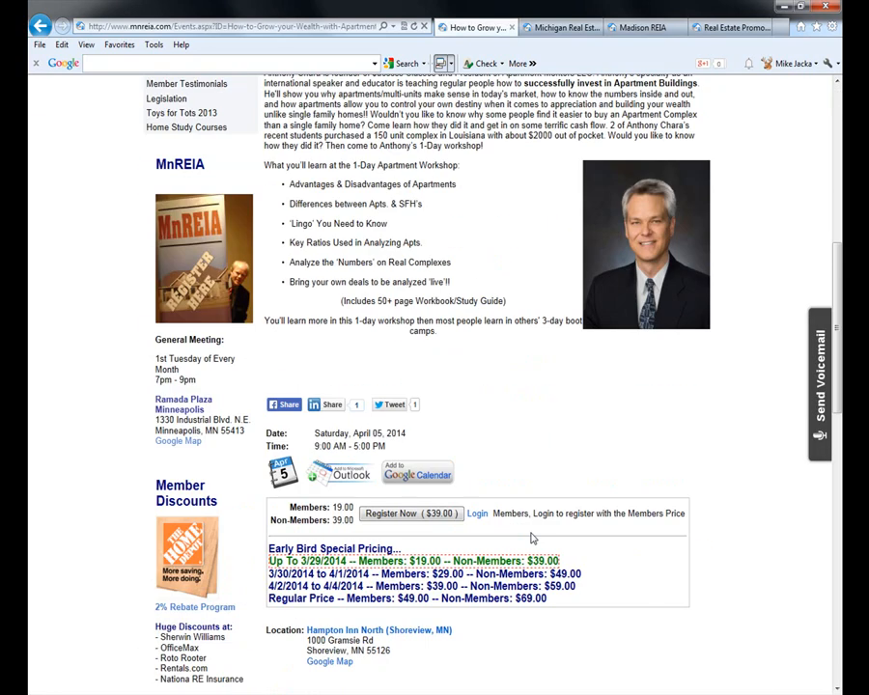
pyautogui.click(477, 514)
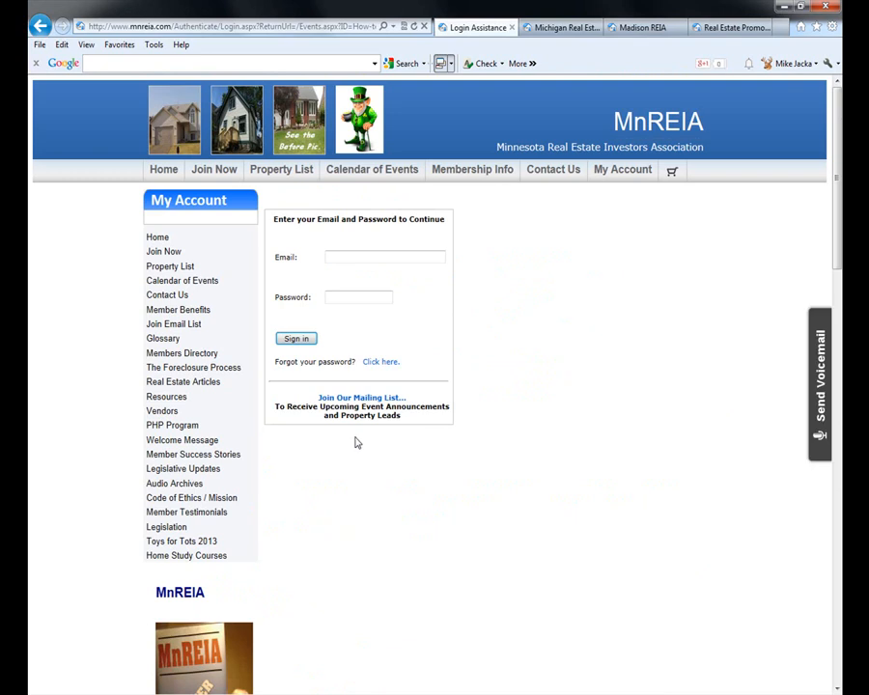
# - Sign in using the saved member email and password from the autocomplete suggestion
pyautogui.click(370, 253)
pyautogui.write('mi')
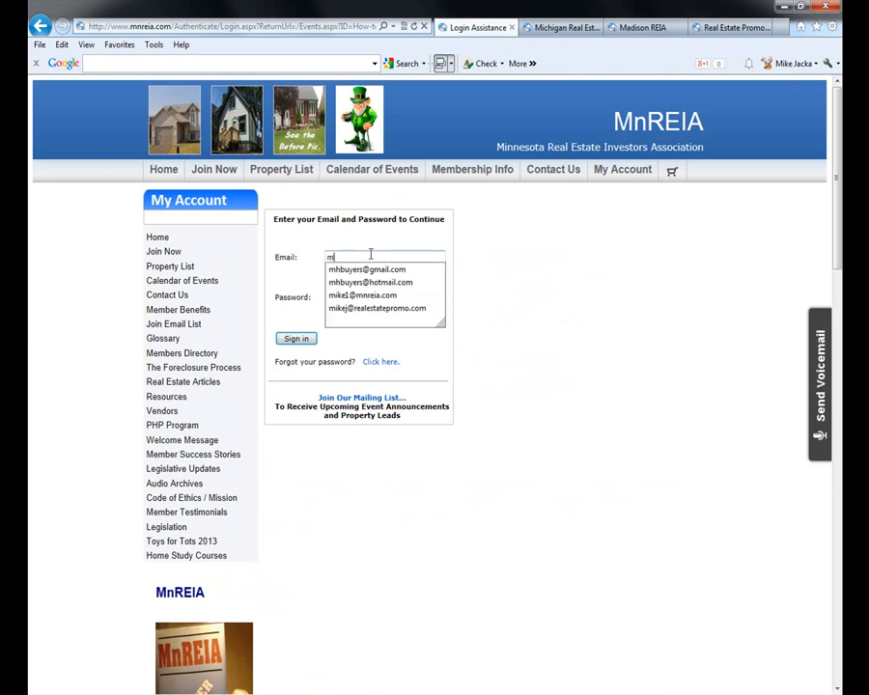
pyautogui.press('Down')
pyautogui.press('Down')
pyautogui.press('Return')
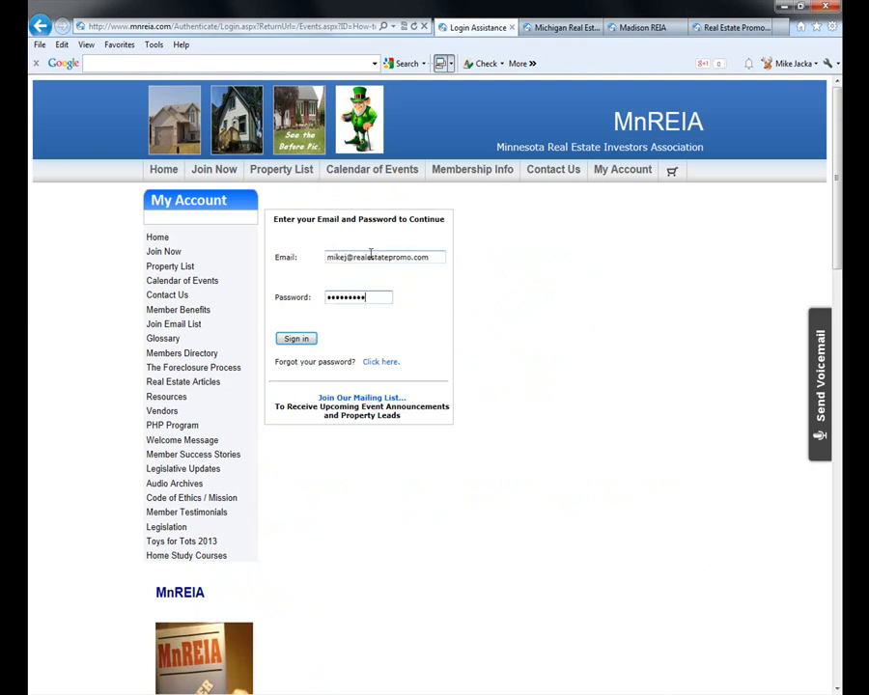
pyautogui.click(285, 343)
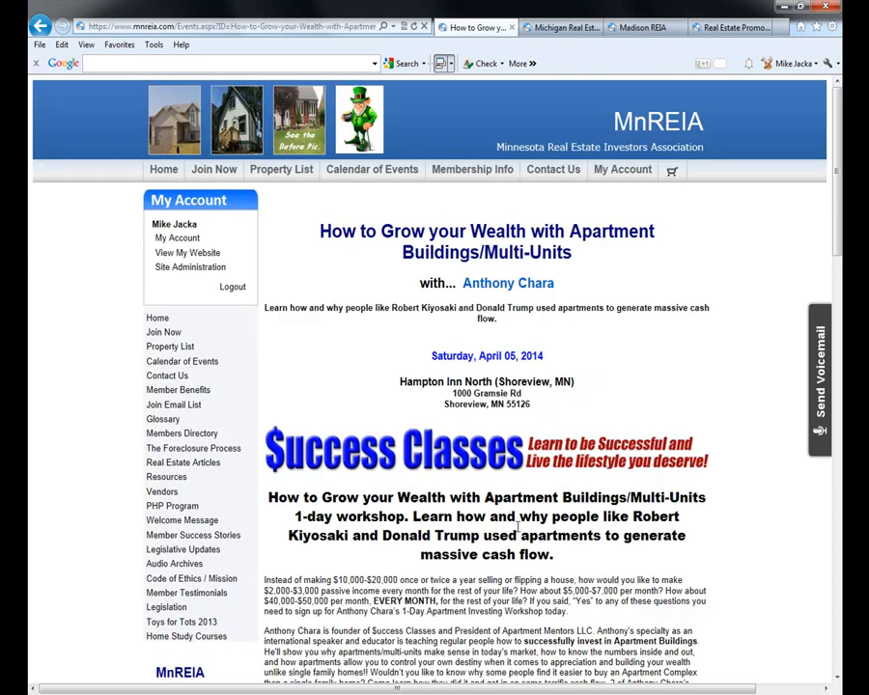
# - Scroll to the $15.20 member price with 20.00% group leader discount, Location and Admin sections
pyautogui.scroll(-5, 511, 523)
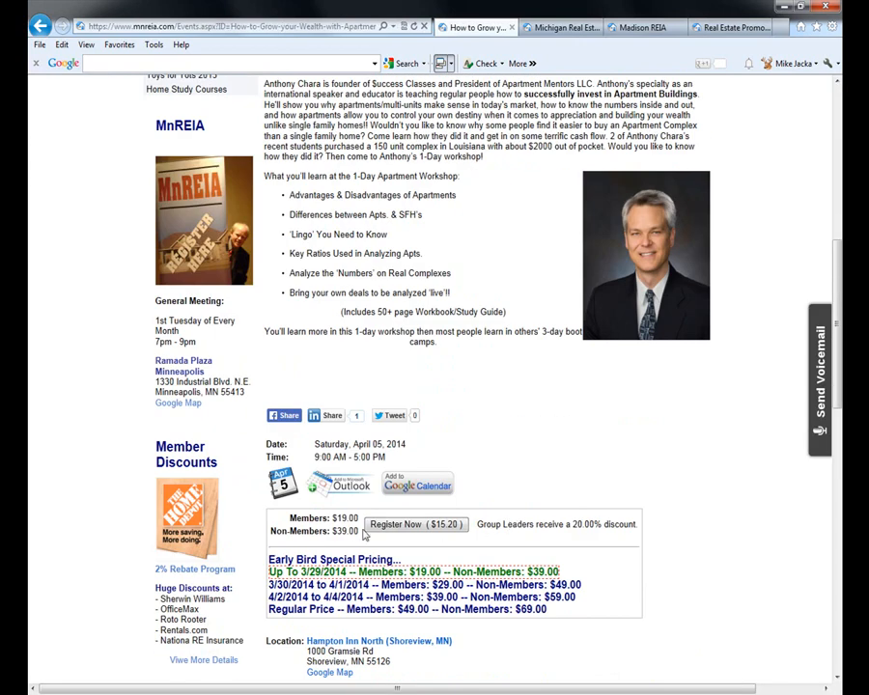
pyautogui.scroll(-2, 373, 496)
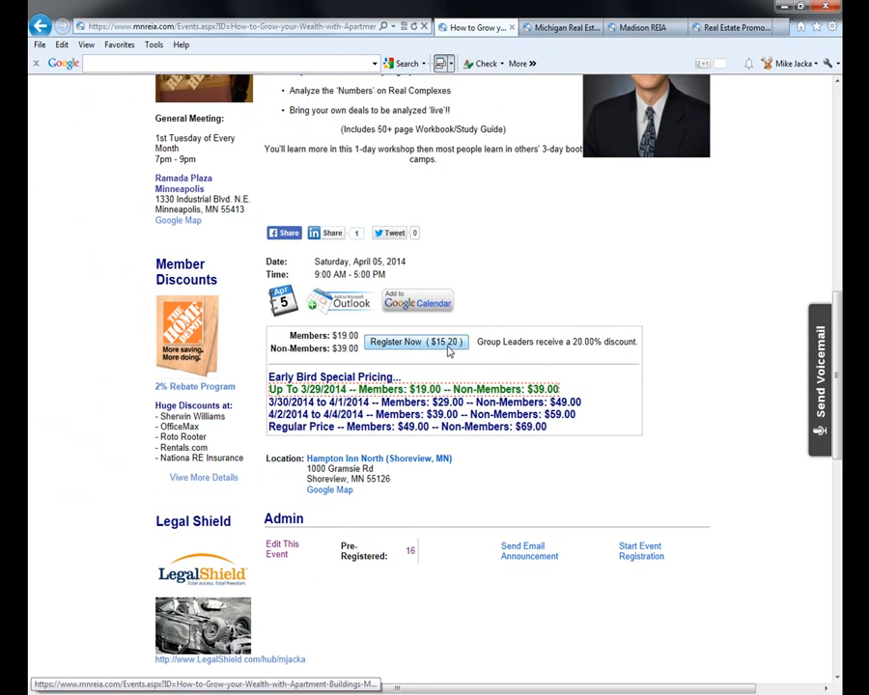
# - Add the workshop to the cart at the $15.20 member price, then clear the cart
pyautogui.click(447, 349)
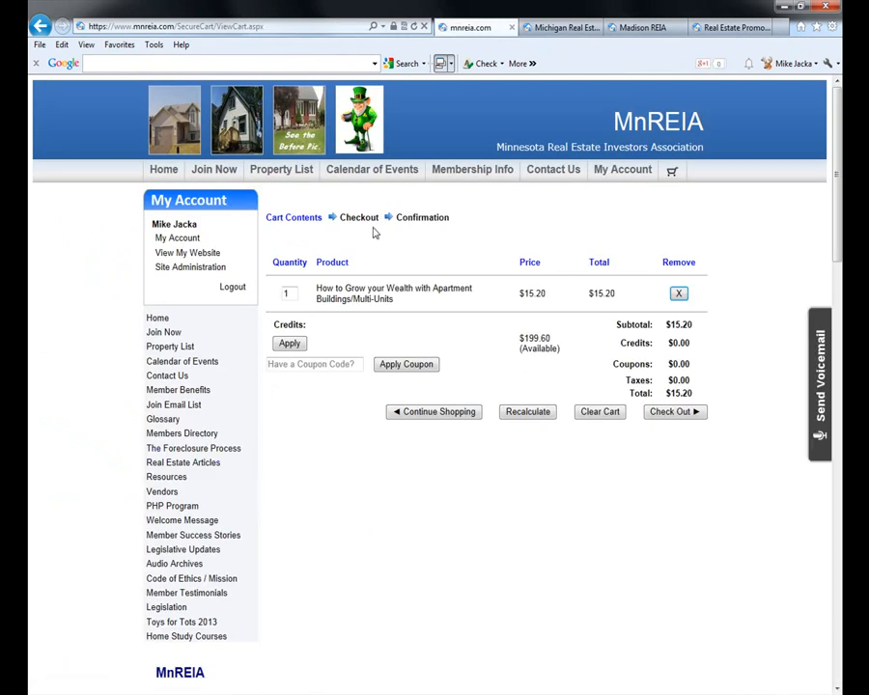
pyautogui.click(586, 415)
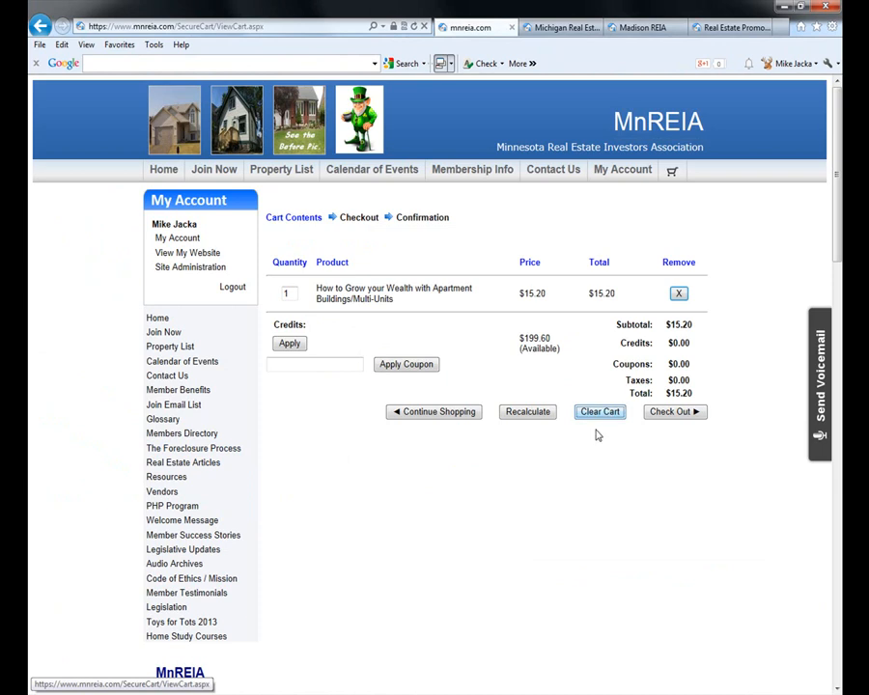
# - Open the March 10, 2014 Lifeonaire Lessons event from the calendar and scroll to its Admin section
pyautogui.click(386, 185)
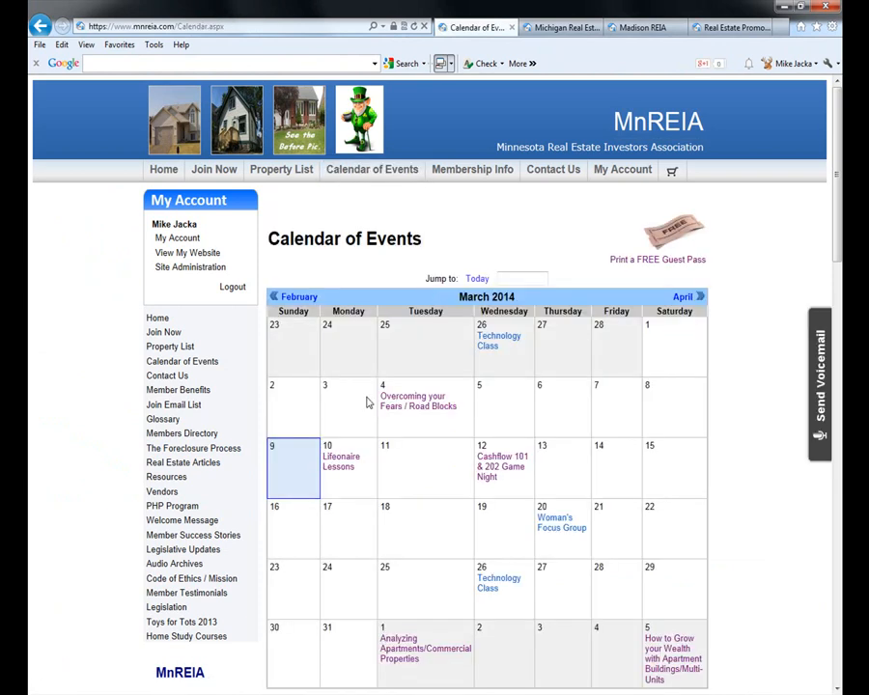
pyautogui.click(337, 465)
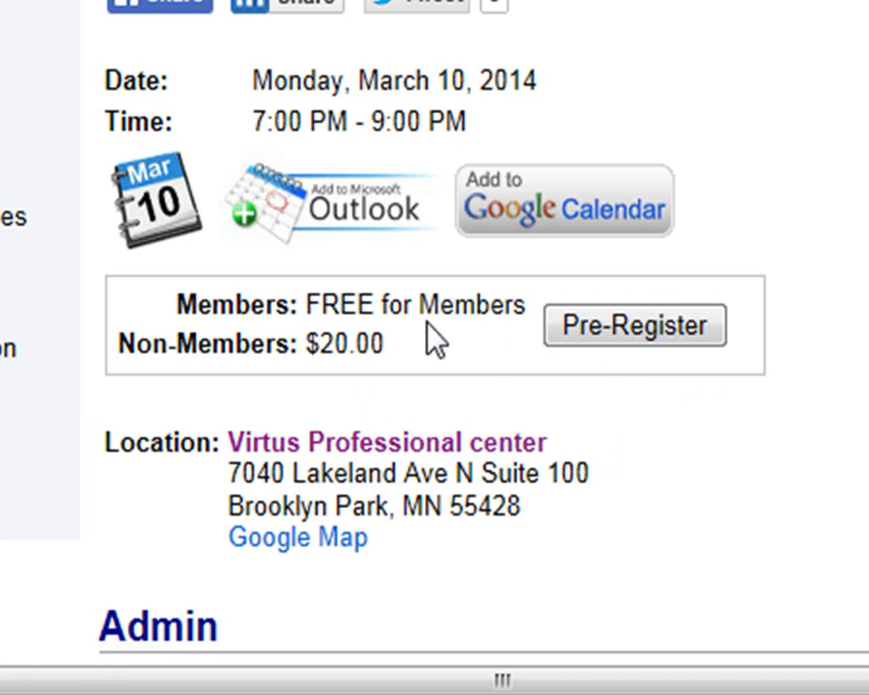
pyautogui.scroll(-3, 631, 417)
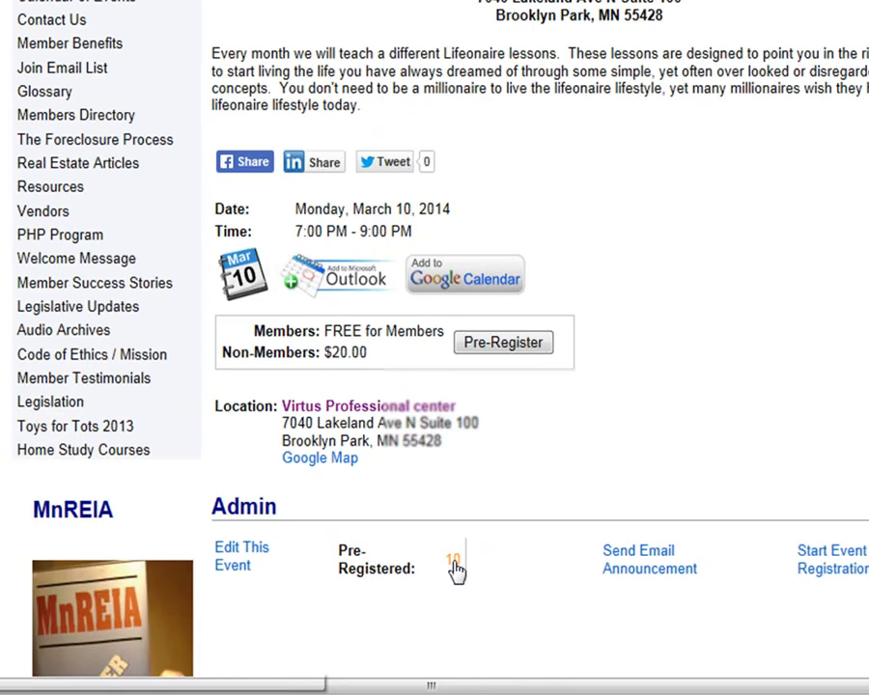
# - View the pre-registration report listing 10 members for Lifeonaire Lessons, then return to the event page
pyautogui.click(544, 451)
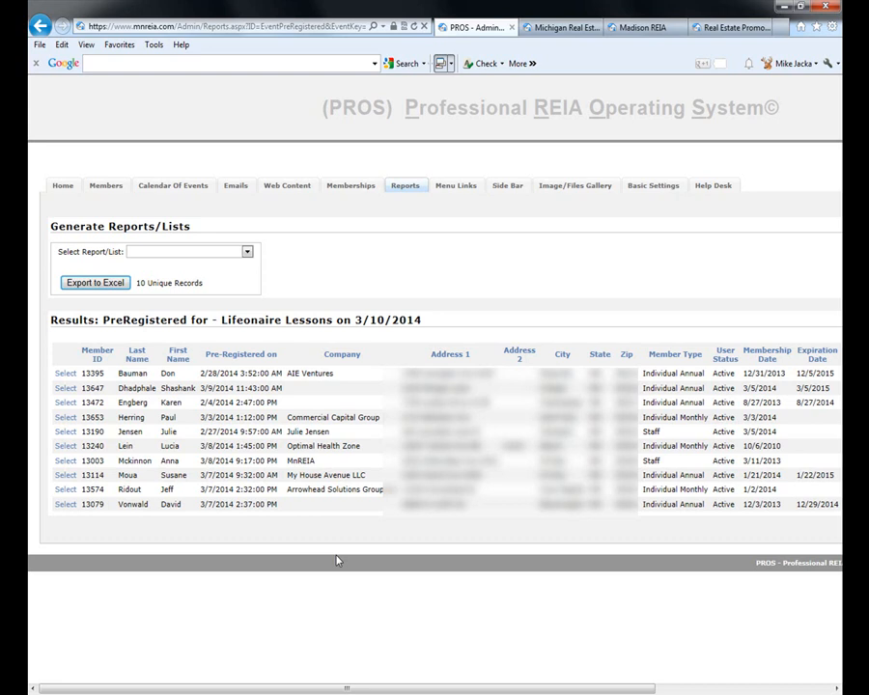
pyautogui.hotkey('alt', 'Left')
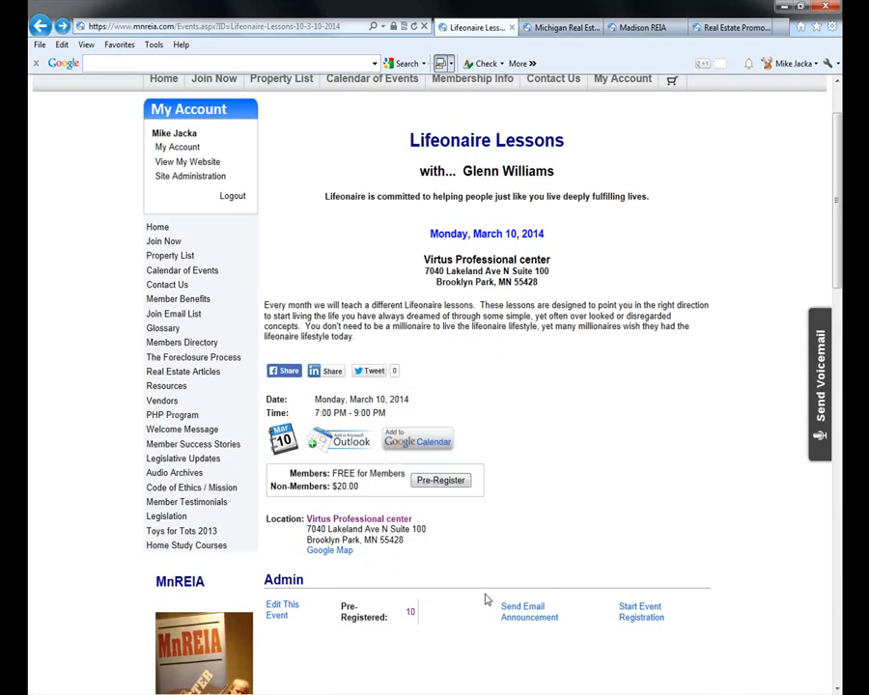
# - From the Calendar of Events, open the April 1, 2014 Analyzing Apartments/Commercial Properties event and review its details
pyautogui.scroll(1, 561, 611)
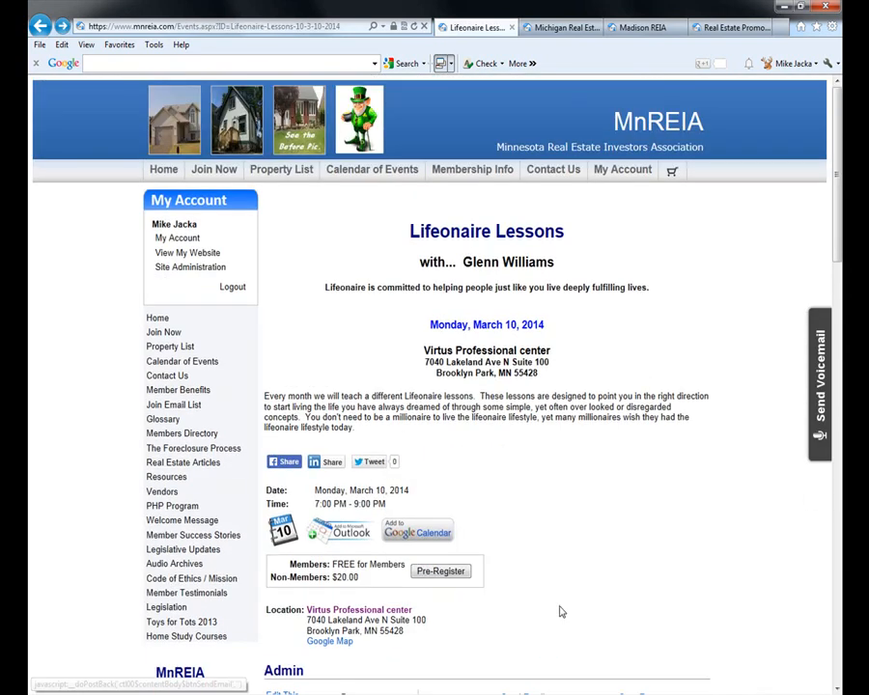
pyautogui.click(379, 172)
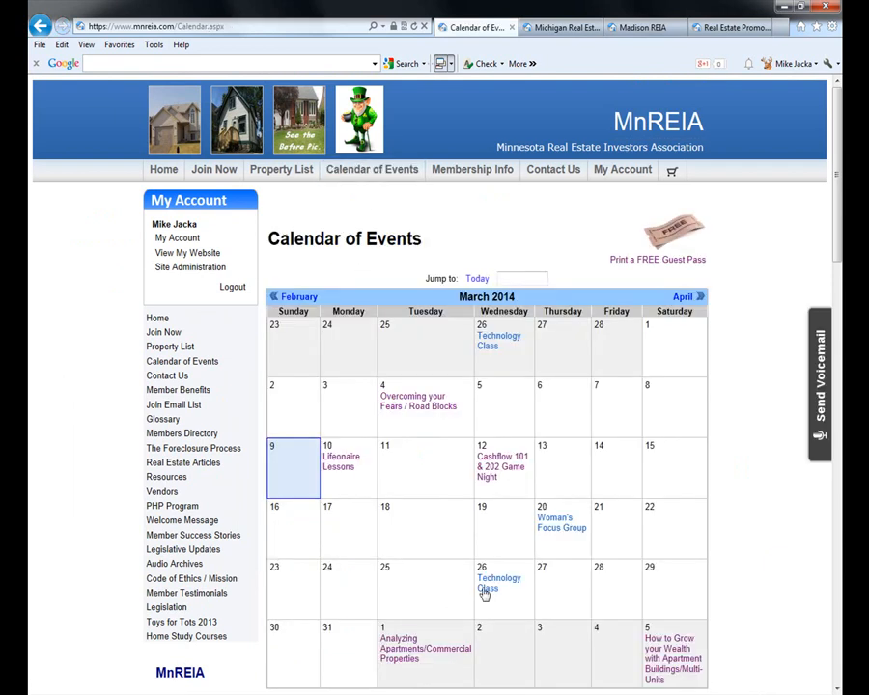
pyautogui.click(411, 650)
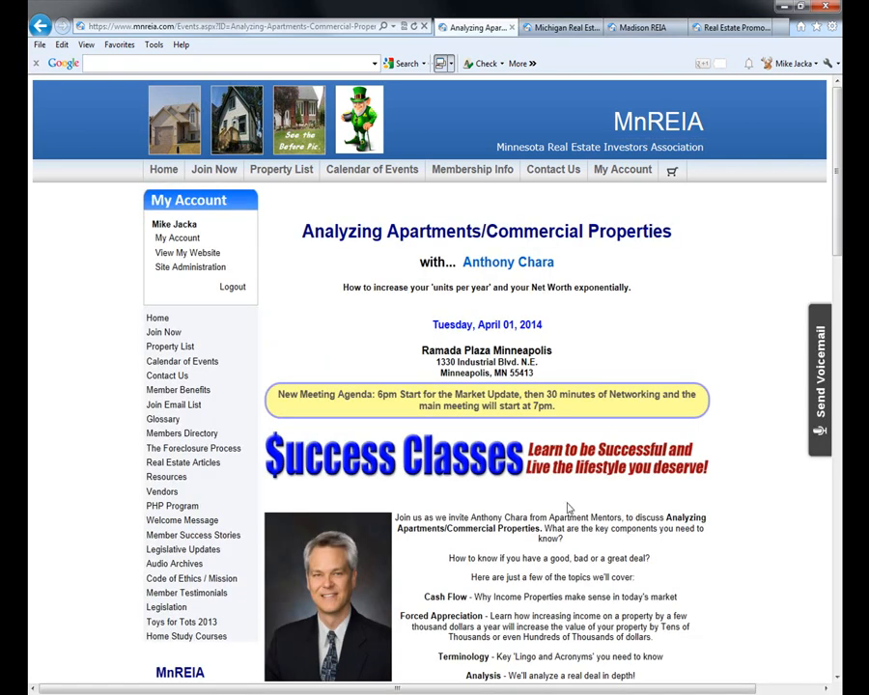
pyautogui.scroll(-1, 724, 555)
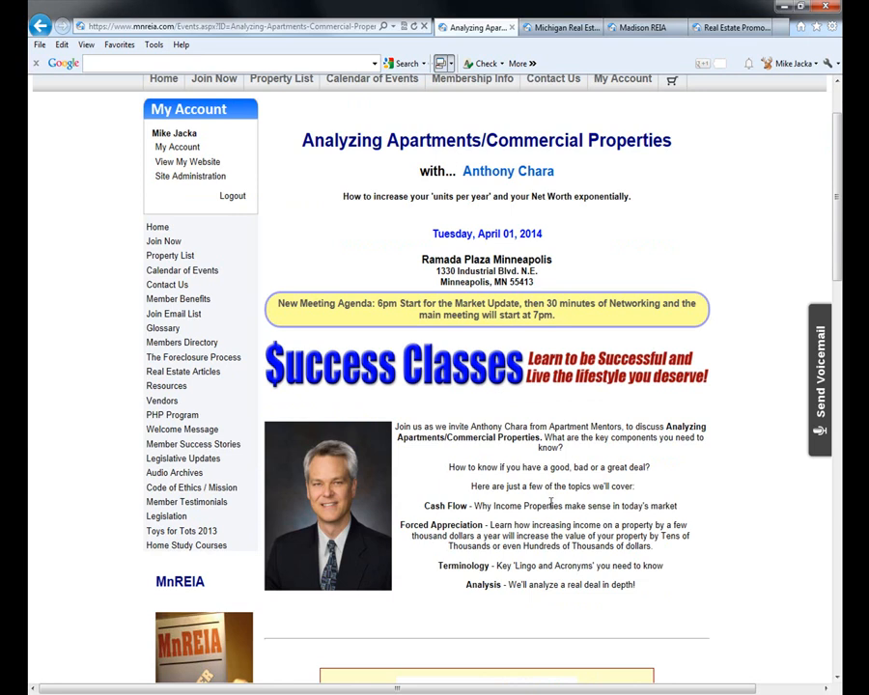
pyautogui.scroll(-1, 712, 564)
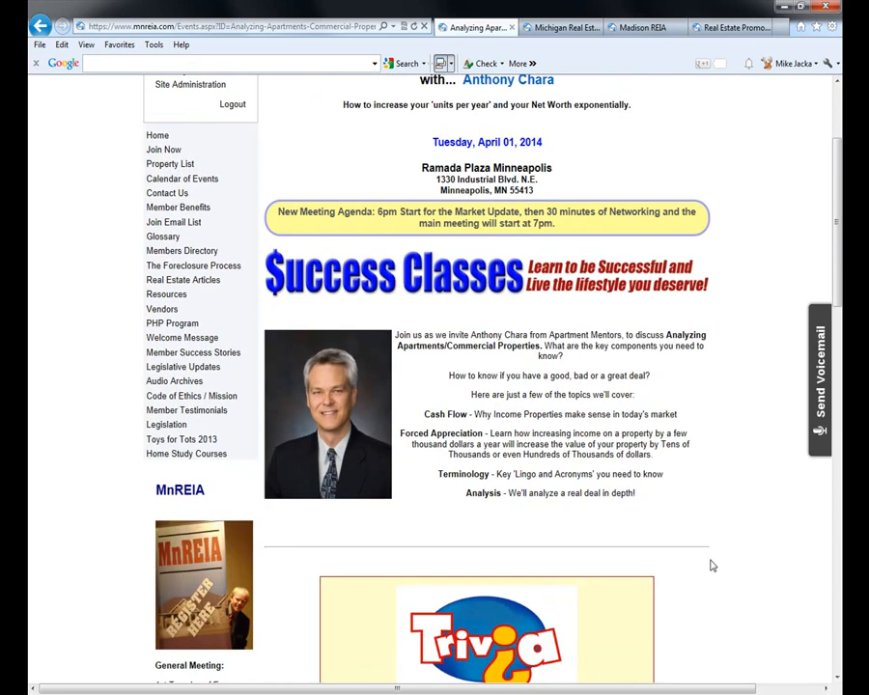
pyautogui.scroll(-5, 712, 565)
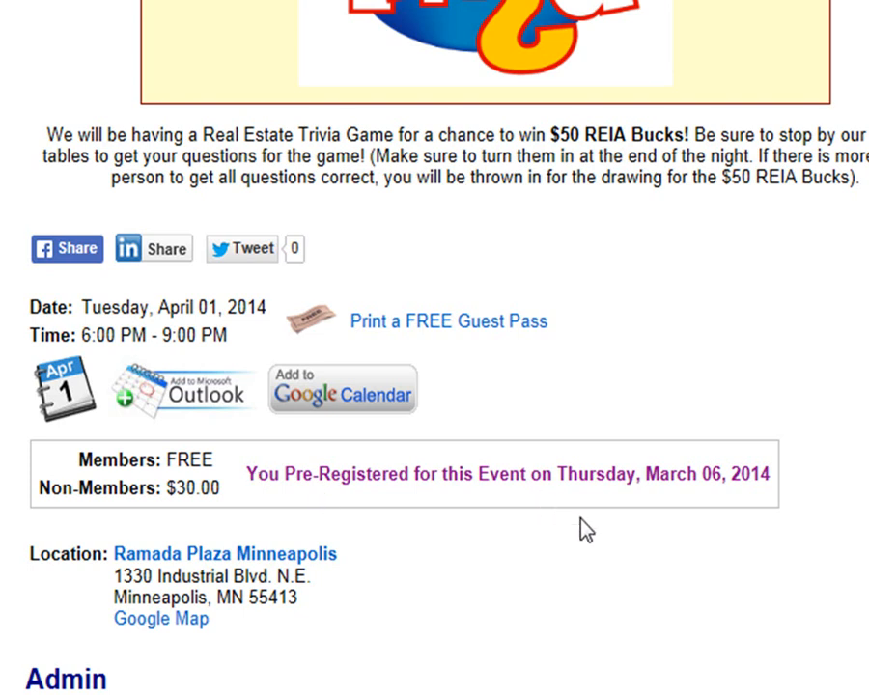
pyautogui.scroll(-2, 581, 525)
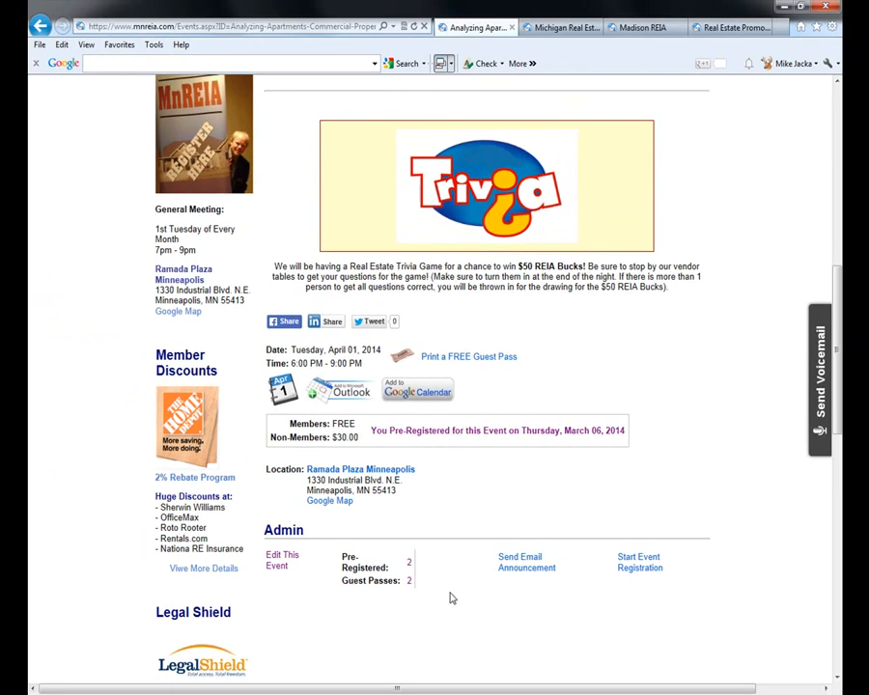
pyautogui.scroll(2, 450, 599)
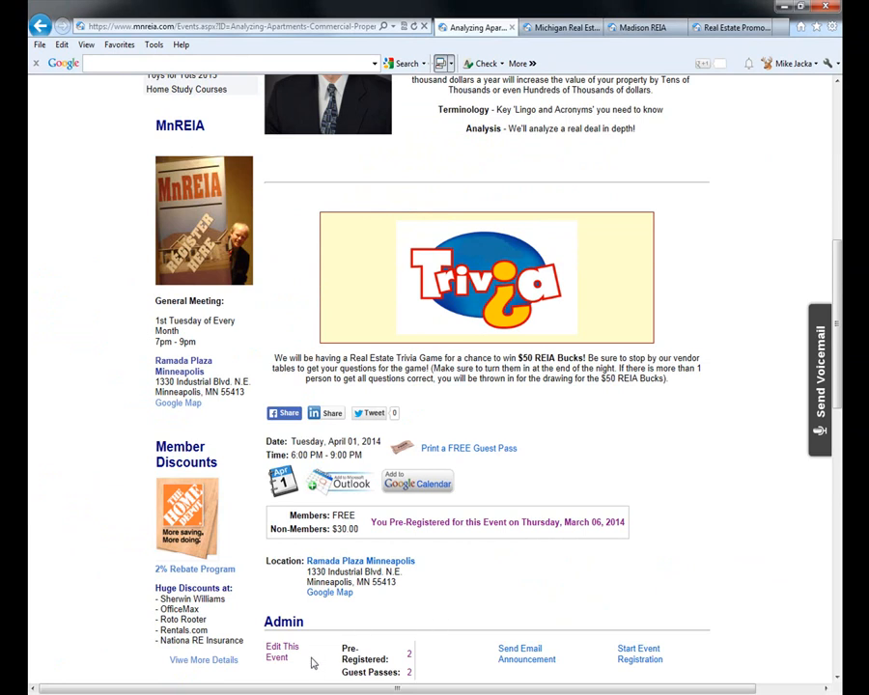
pyautogui.scroll(8, 312, 645)
pyautogui.scroll(4, 552, 503)
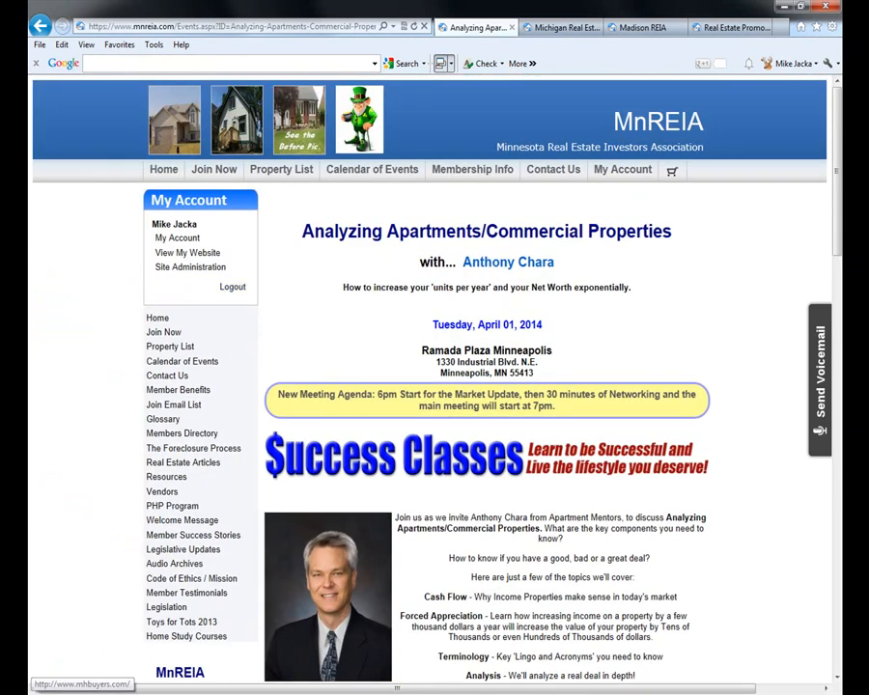
# - Go to the My Account dashboard and show all property listings, newest first
pyautogui.click(185, 239)
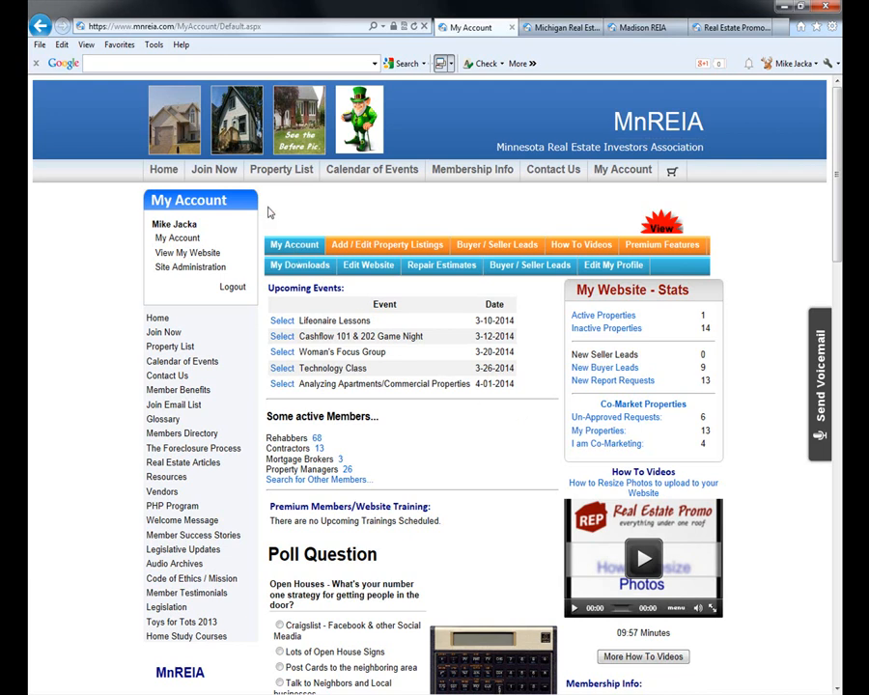
pyautogui.click(284, 191)
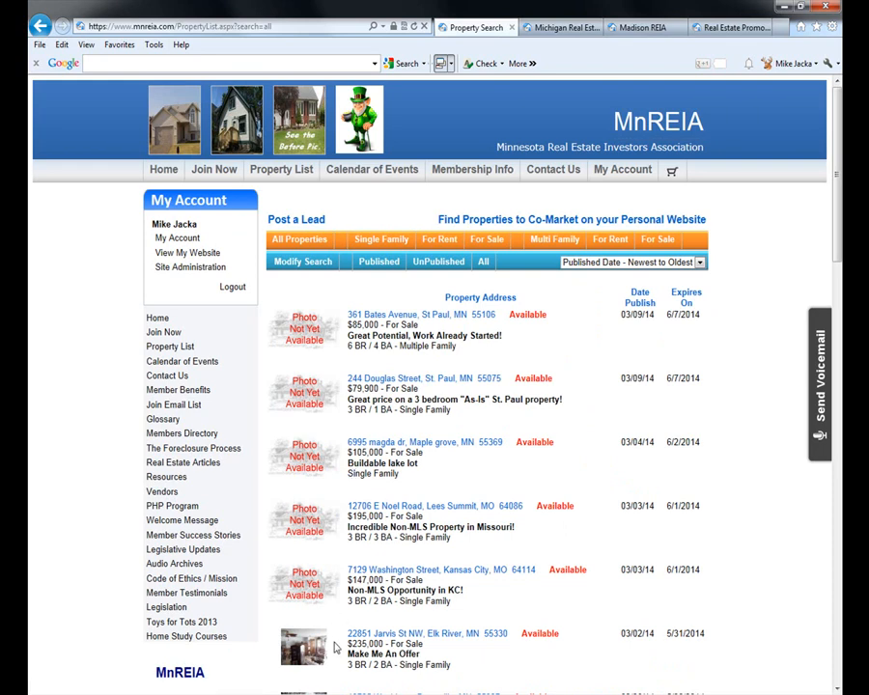
# - Browse the property list and open the $235,000 Jarvis St NW, Elk River 'Make Me An Offer' listing
pyautogui.scroll(-5, 340, 622)
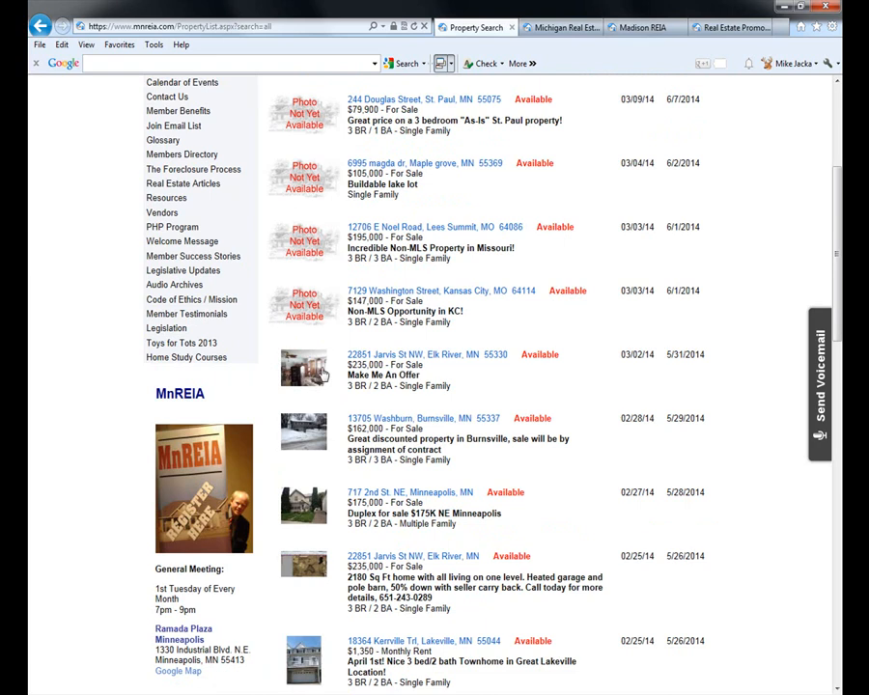
pyautogui.scroll(3, 310, 242)
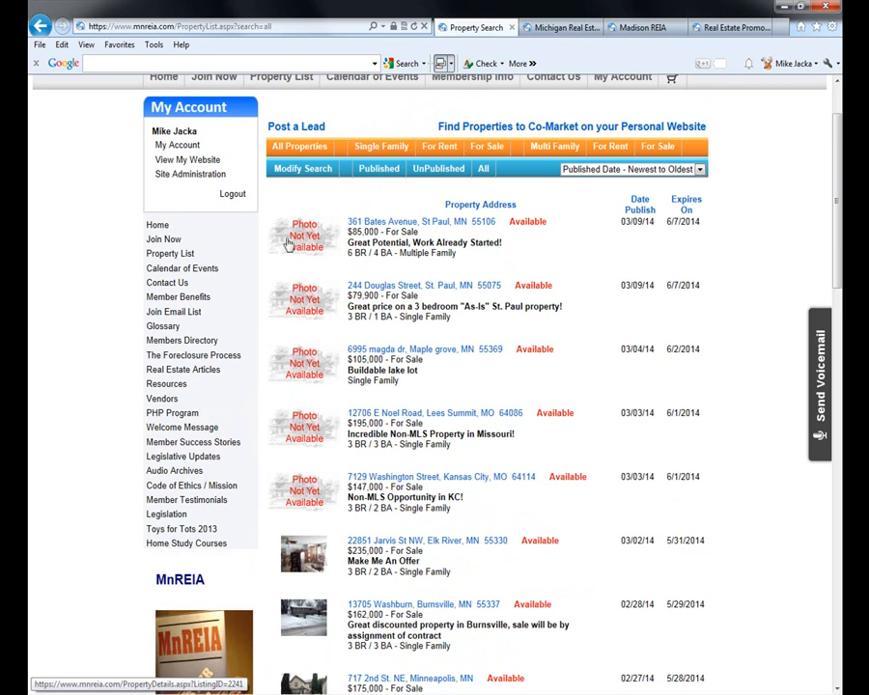
pyautogui.scroll(-6, 353, 473)
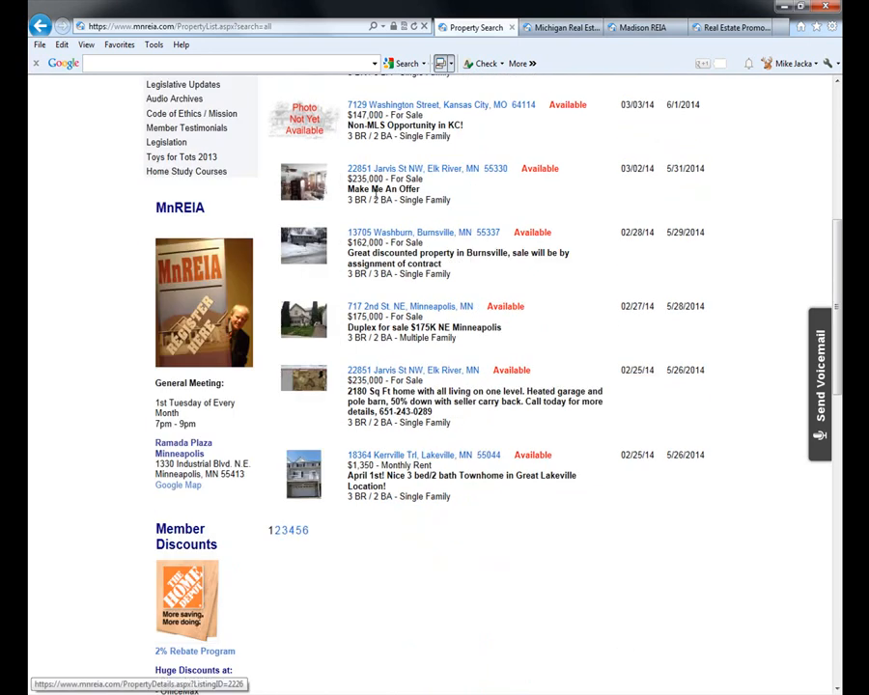
pyautogui.scroll(2, 376, 314)
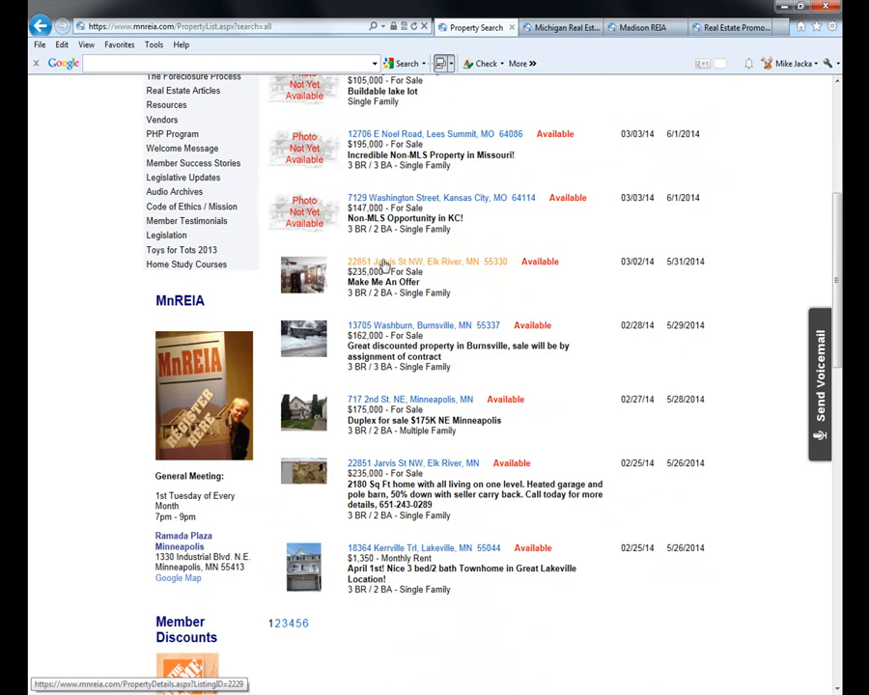
pyautogui.click(384, 263)
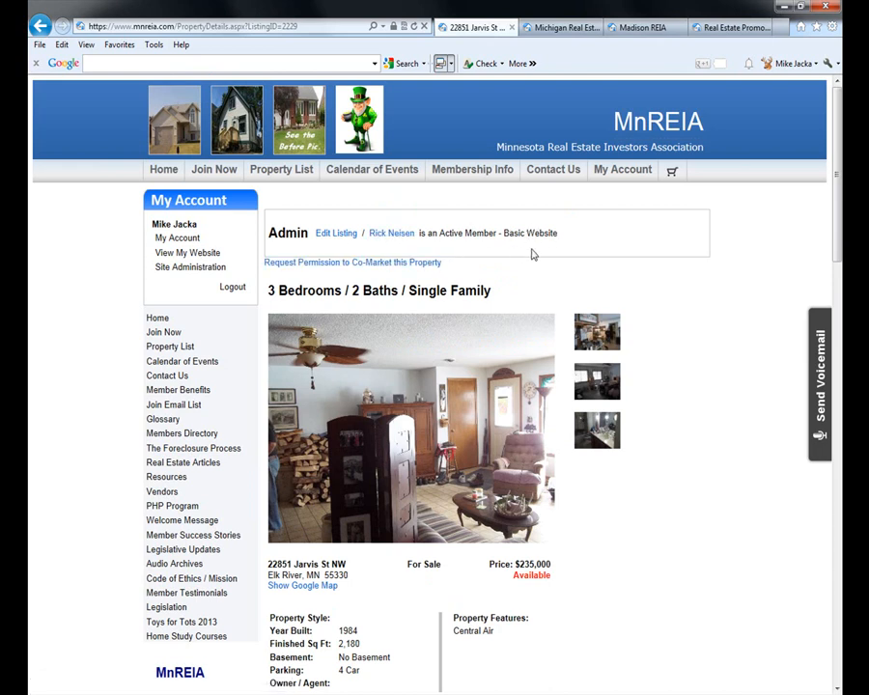
# - Visit the listing owner's own website, then come back to the MnREIA property details
pyautogui.scroll(-5, 550, 336)
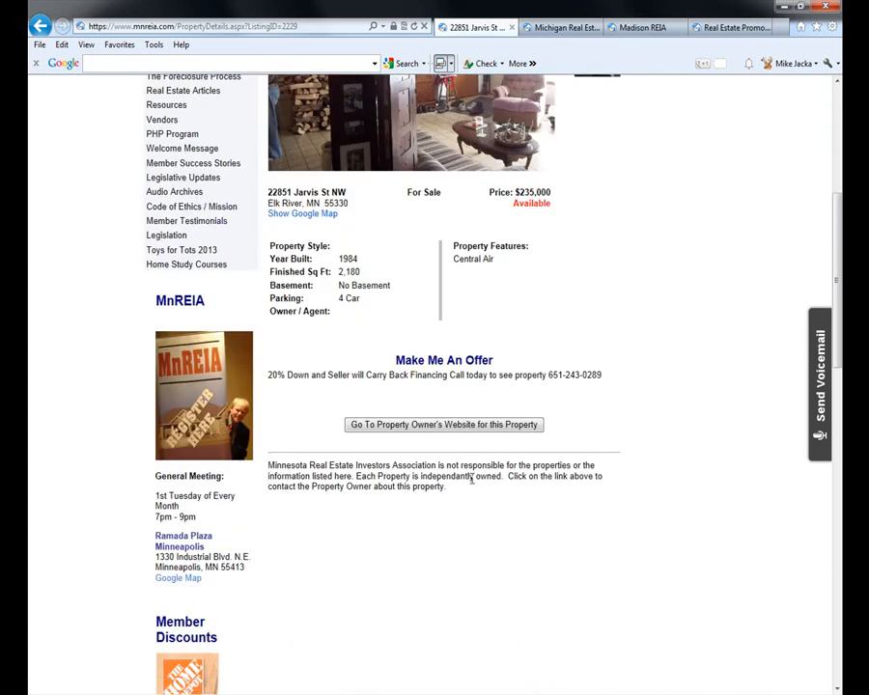
pyautogui.click(463, 426)
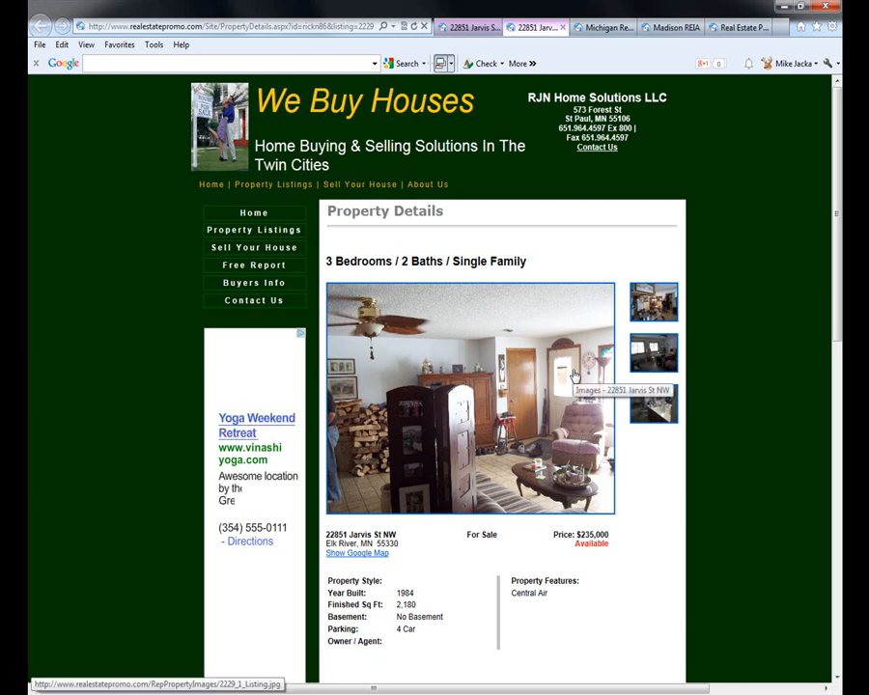
pyautogui.click(473, 27)
pyautogui.scroll(4, 610, 326)
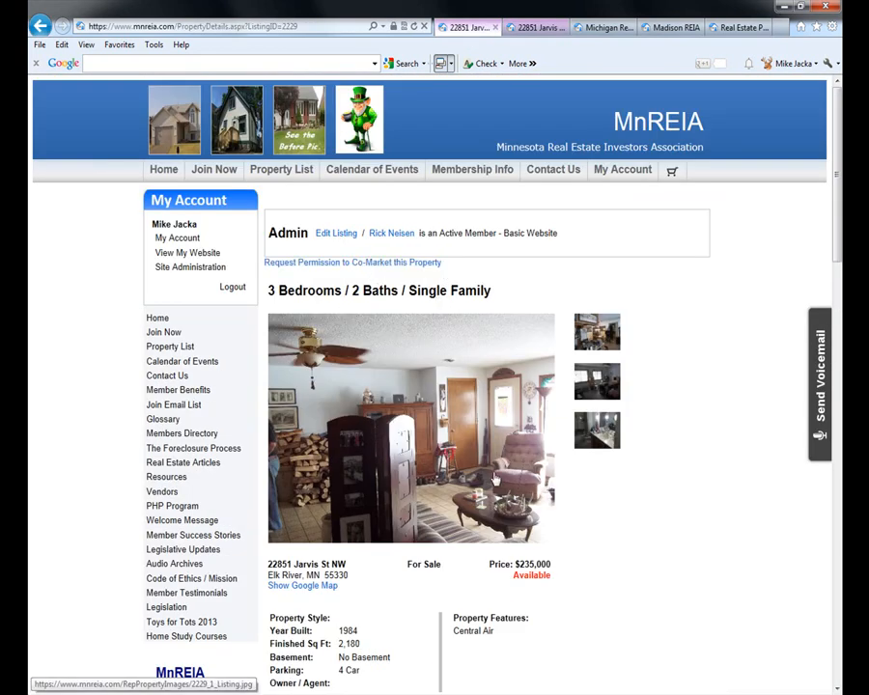
# - Return to the full MnREIA property list, browse it, and switch to the Real Estate Promo homepage
pyautogui.click(289, 174)
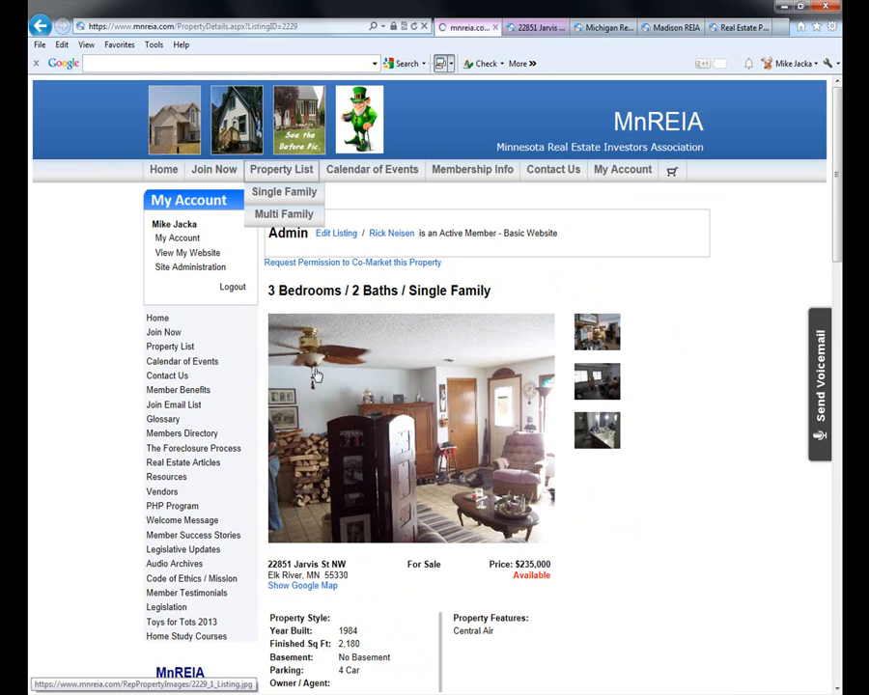
pyautogui.scroll(-5, 409, 477)
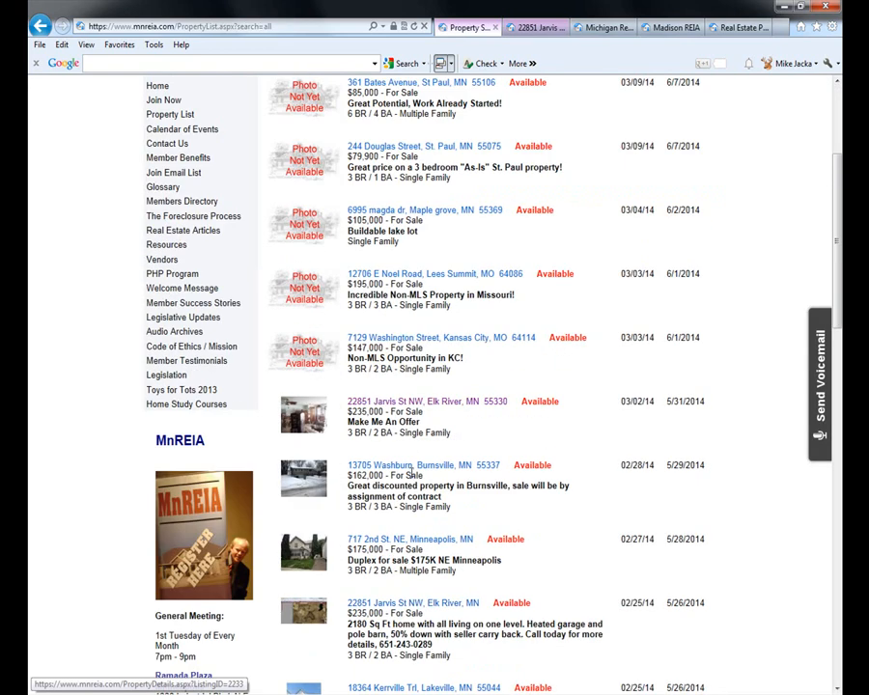
pyautogui.scroll(1, 409, 475)
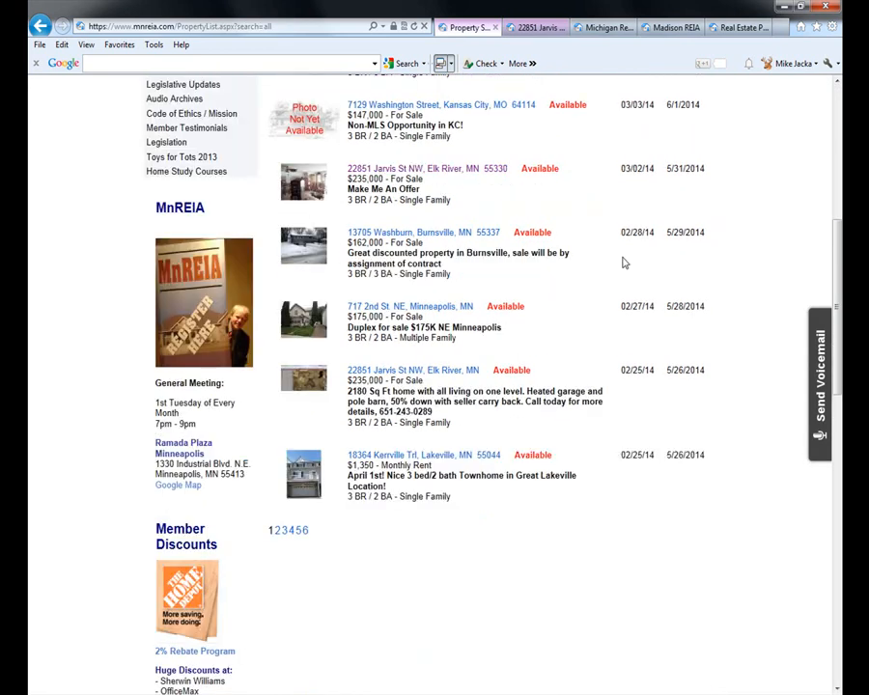
pyautogui.click(753, 29)
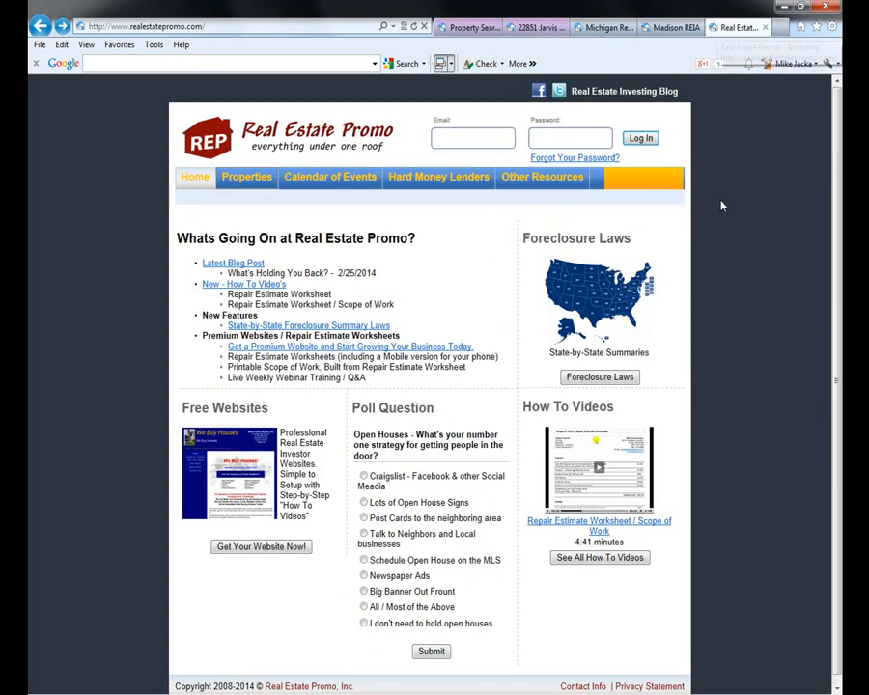
pyautogui.click(243, 179)
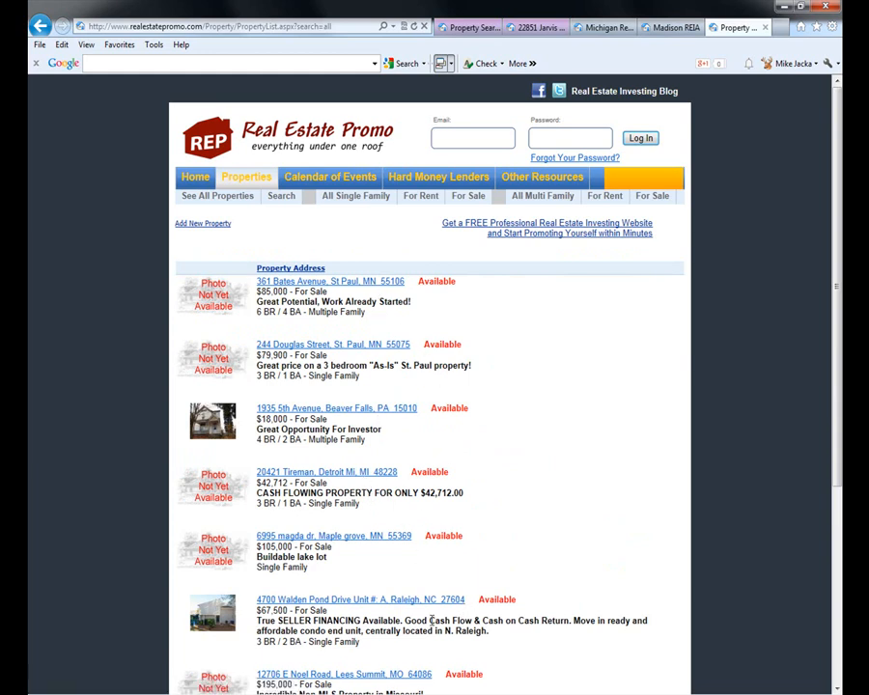
pyautogui.scroll(-3, 546, 633)
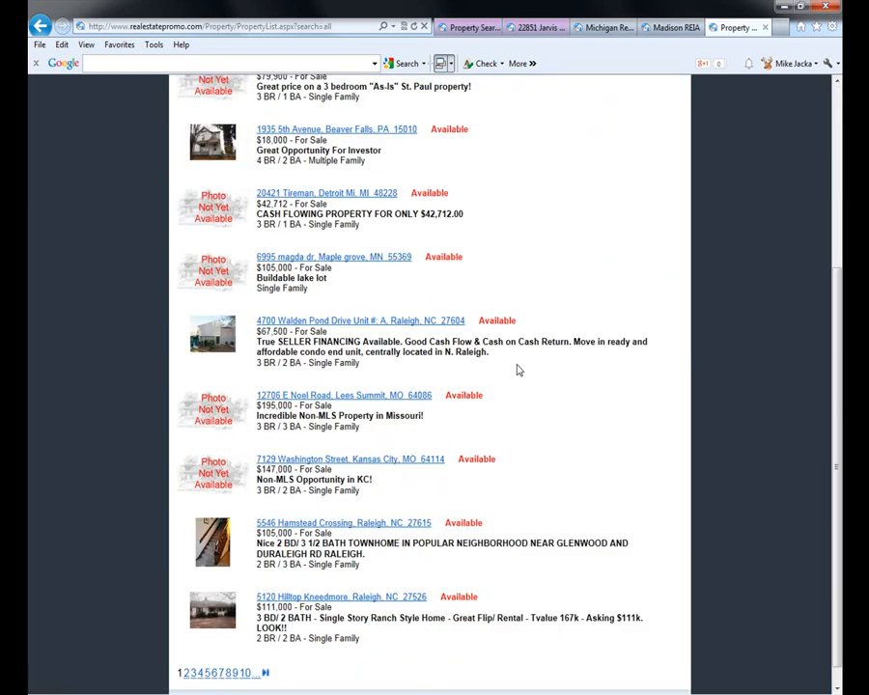
pyautogui.scroll(1, 579, 421)
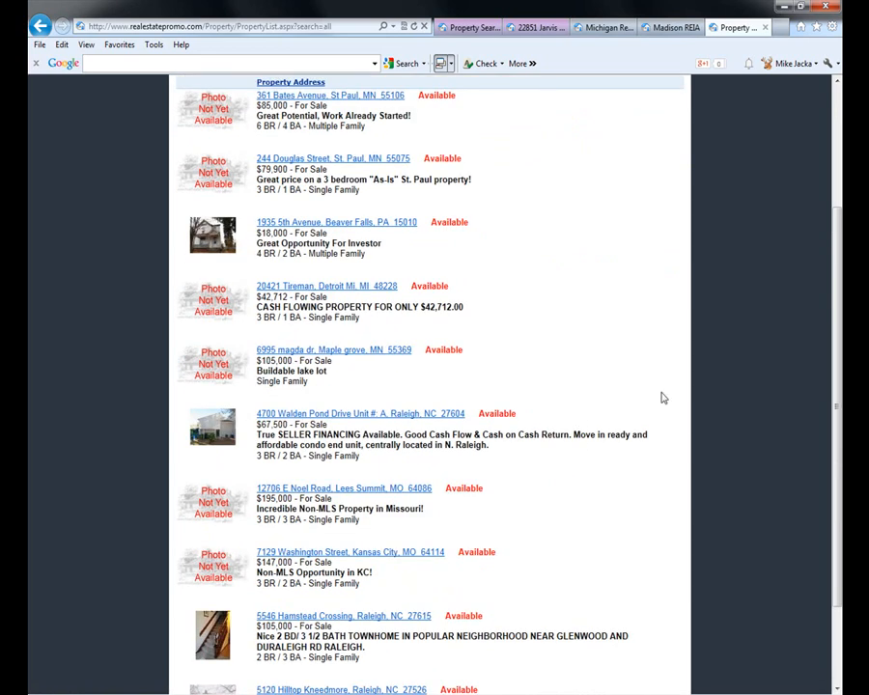
pyautogui.click(334, 413)
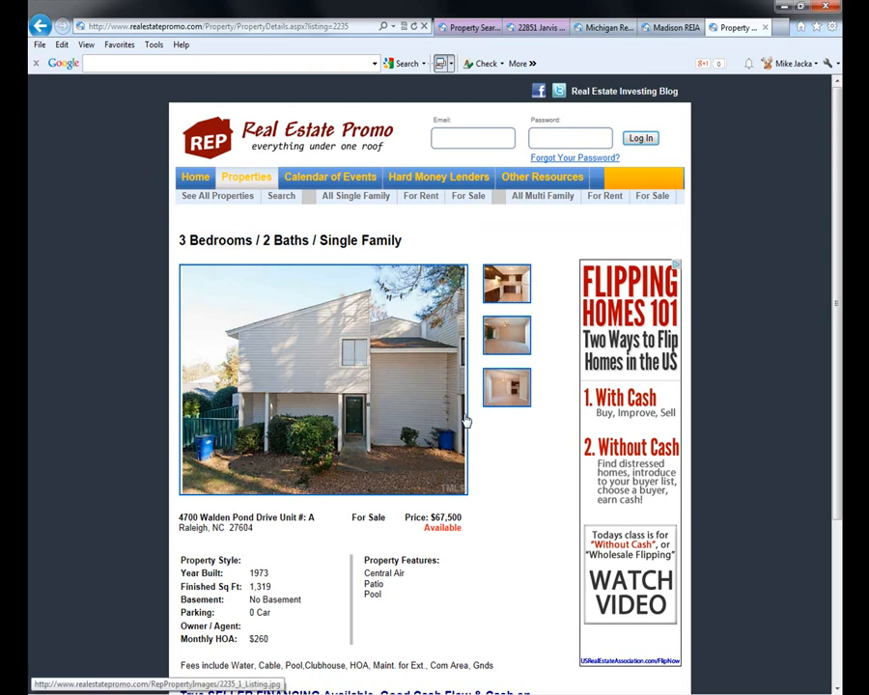
# - Open the property owner's 'We Buy Houses' website for the Walden Pond Drive listing
pyautogui.scroll(-3, 489, 438)
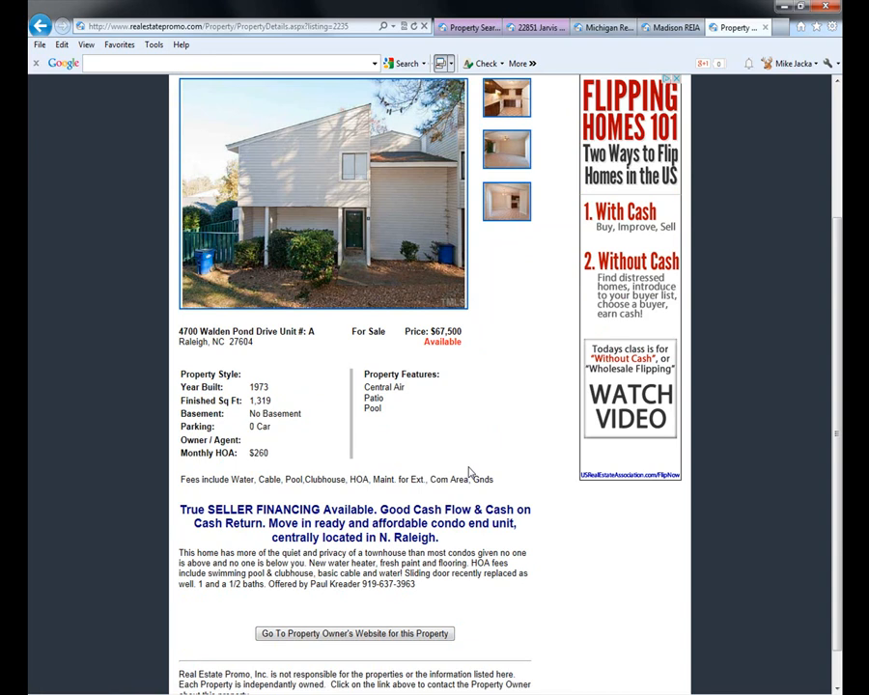
pyautogui.scroll(-1, 466, 474)
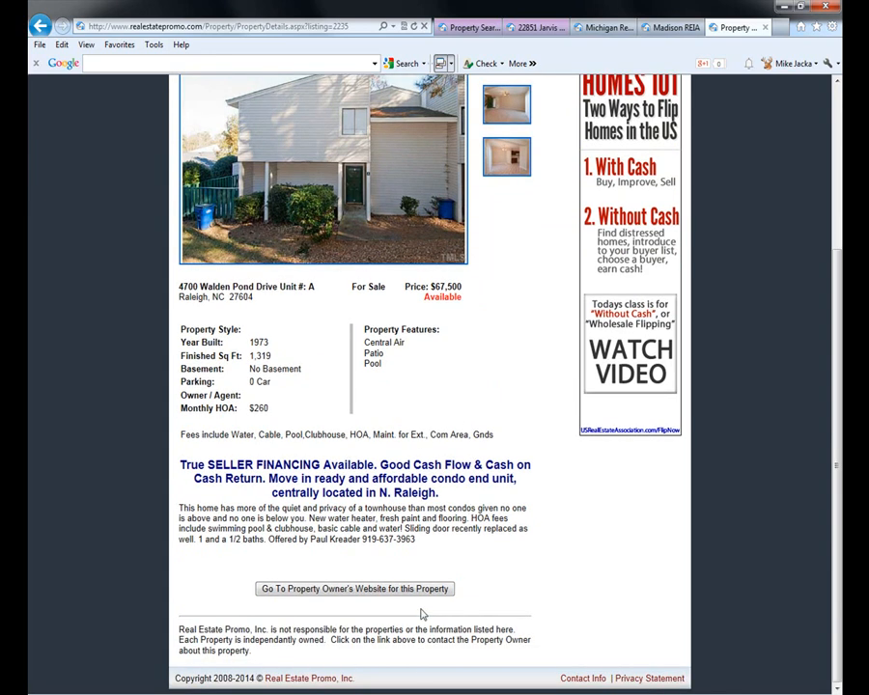
pyautogui.click(300, 589)
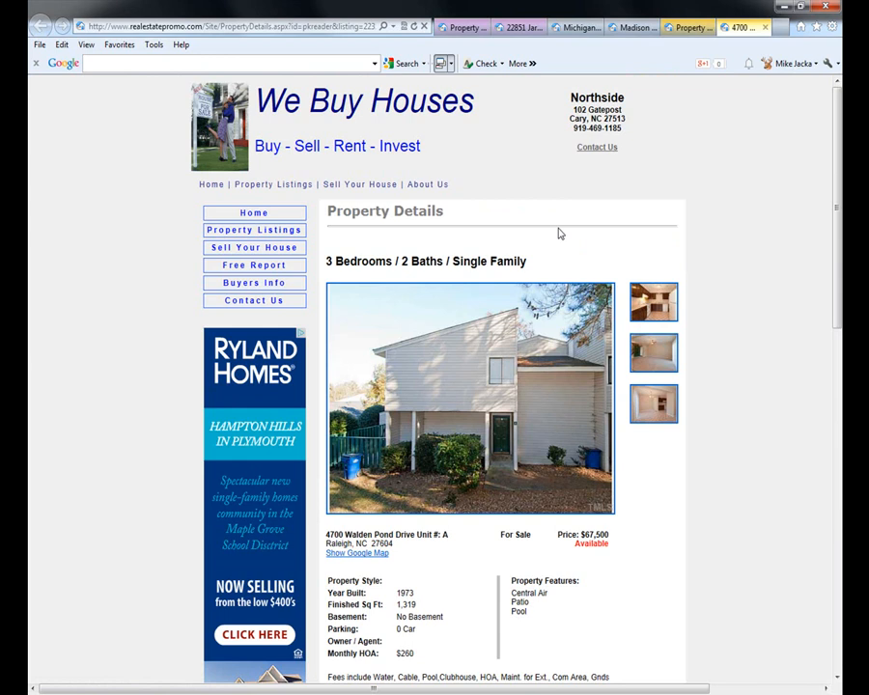
pyautogui.scroll(-5, 750, 548)
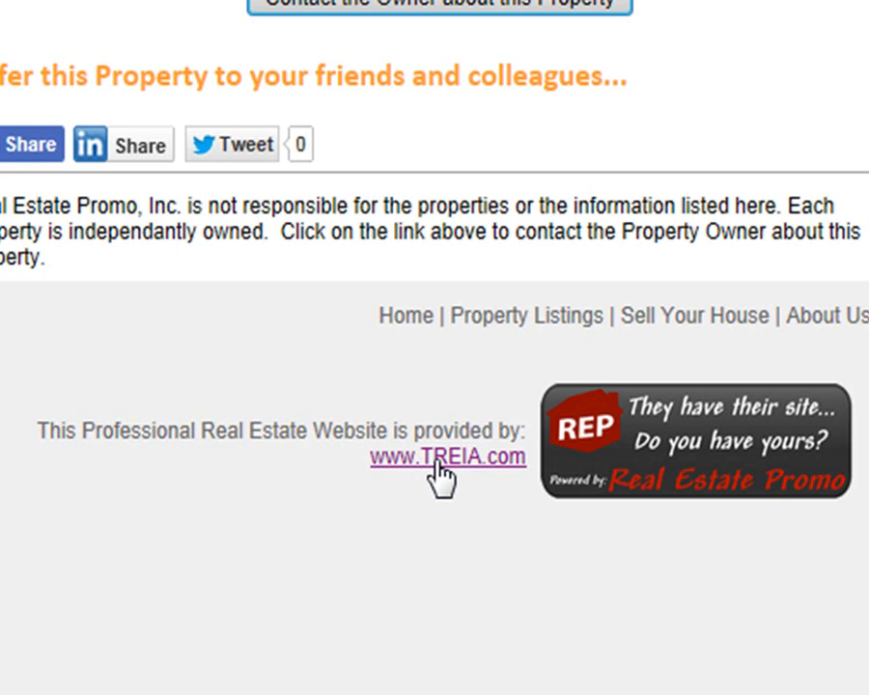
pyautogui.click(437, 462)
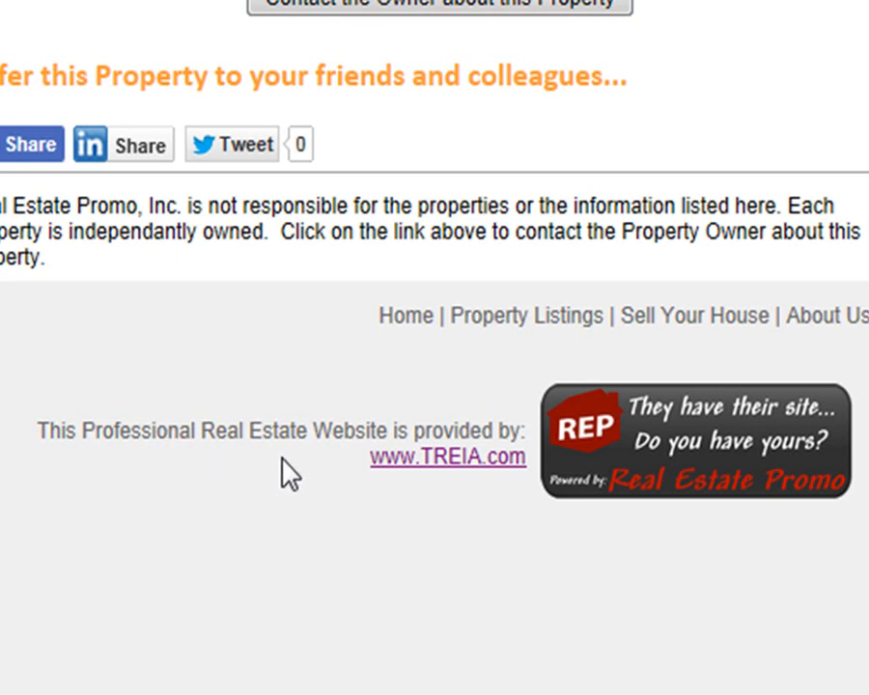
pyautogui.click(457, 462)
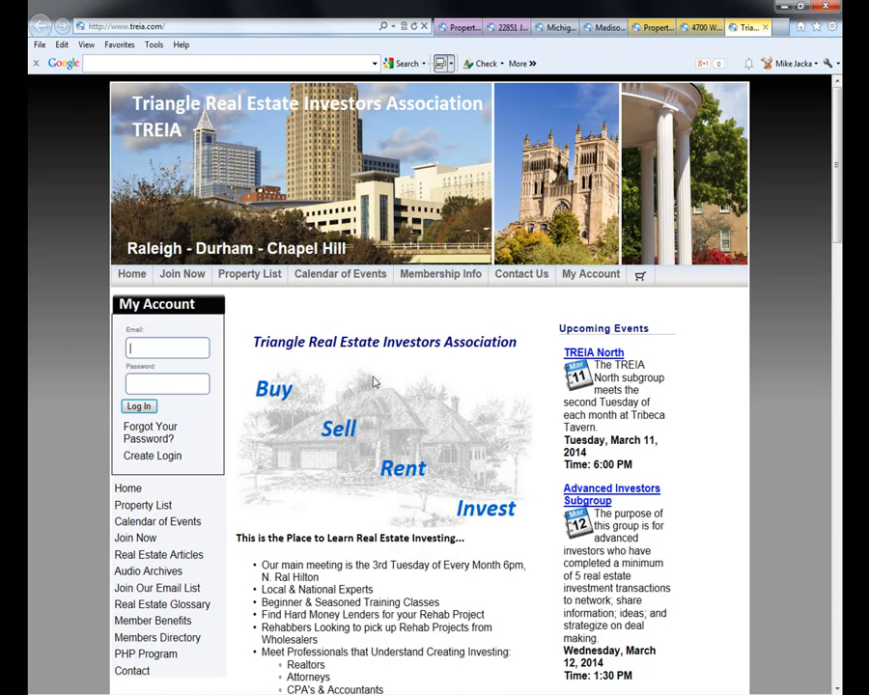
# - View TREIA's Property List showing the Walden Pond listing first, then close the TREIA tab
pyautogui.click(249, 273)
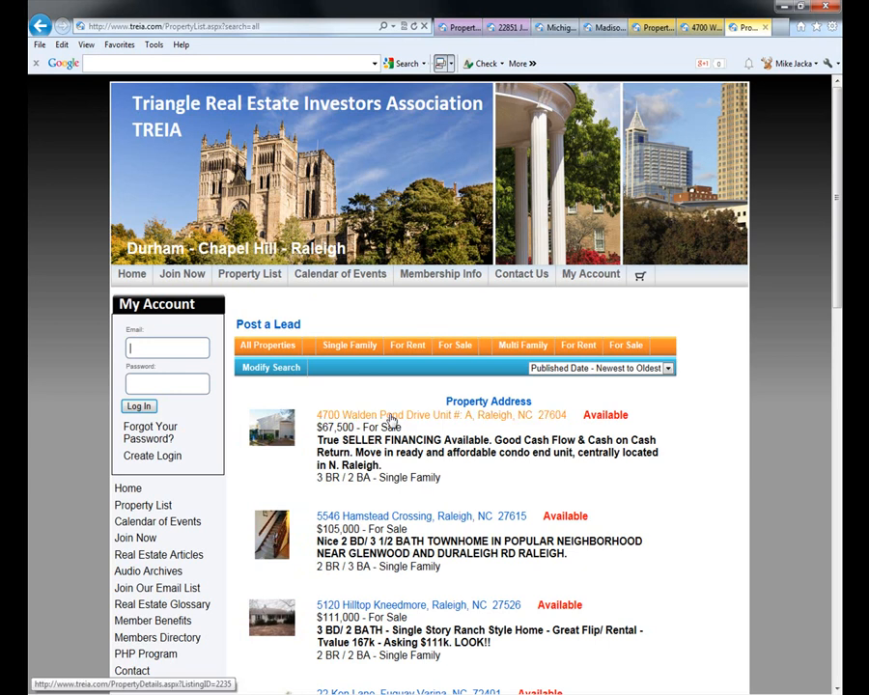
pyautogui.scroll(-3, 380, 570)
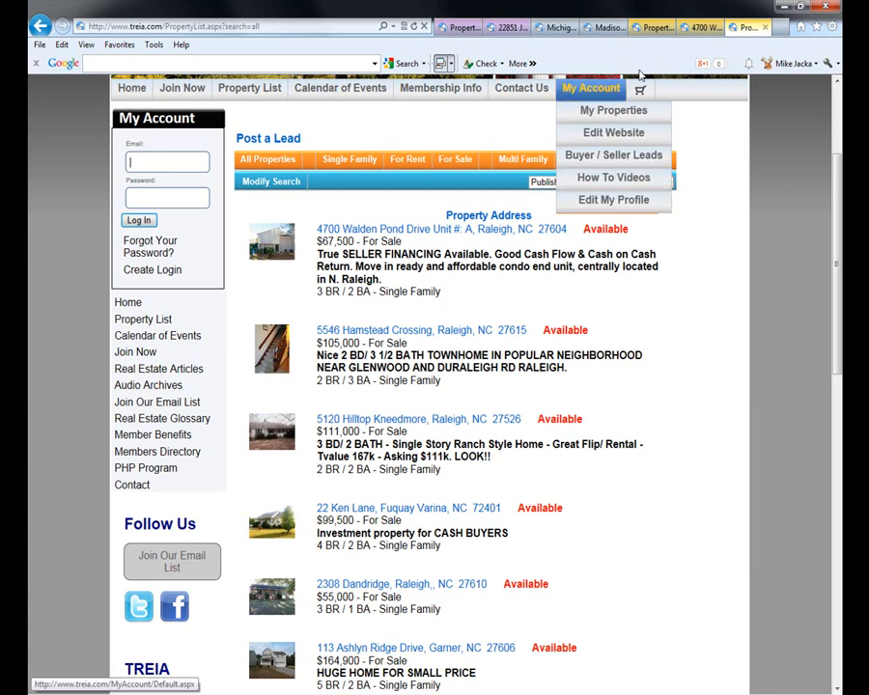
pyautogui.click(765, 28)
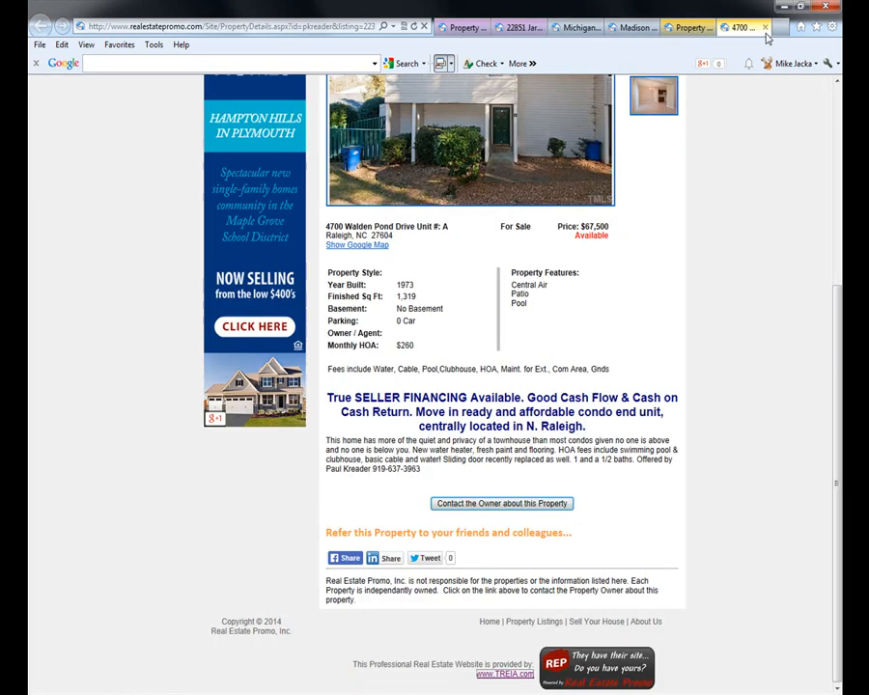
# - Close the owner-site tab and return to Real Estate Promo's listings via the nav bar
pyautogui.click(765, 28)
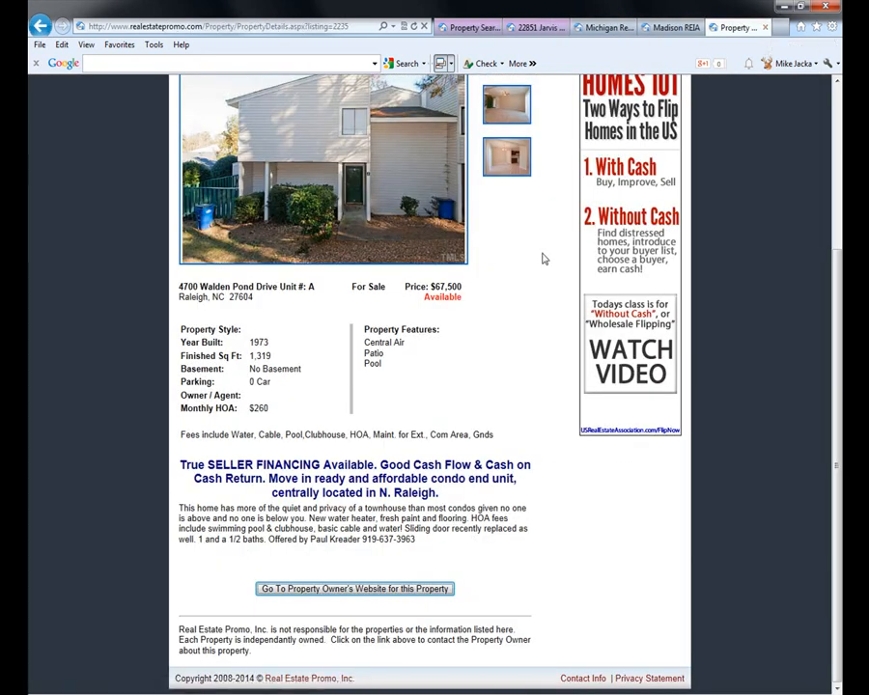
pyautogui.scroll(3, 544, 309)
pyautogui.click(247, 178)
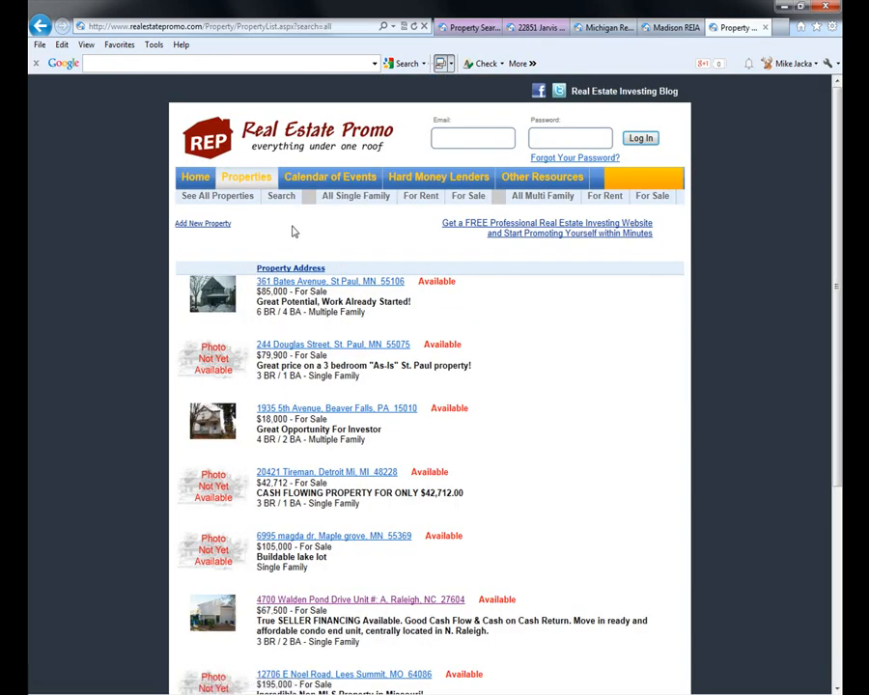
pyautogui.scroll(-3, 506, 599)
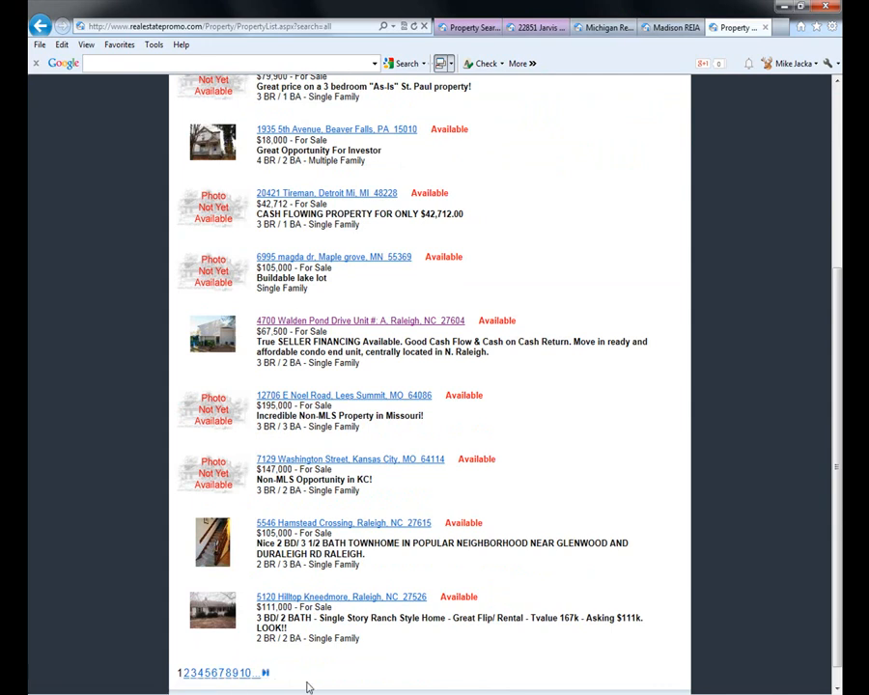
pyautogui.scroll(3, 500, 306)
# - Show the March 2014 events calendar and open the March 13 Collecting Back Rent webinar
pyautogui.click(343, 177)
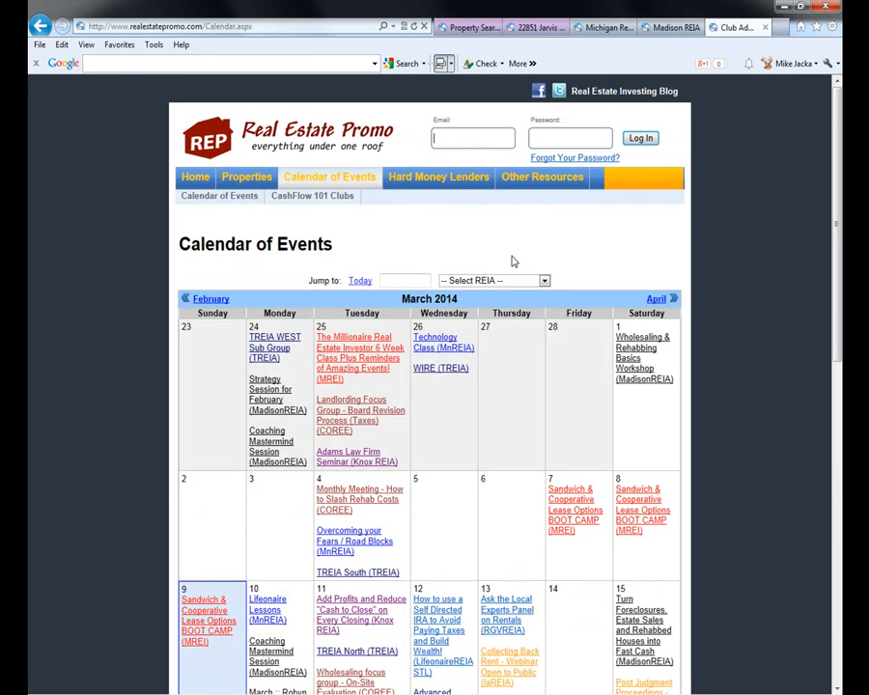
pyautogui.scroll(-2, 736, 360)
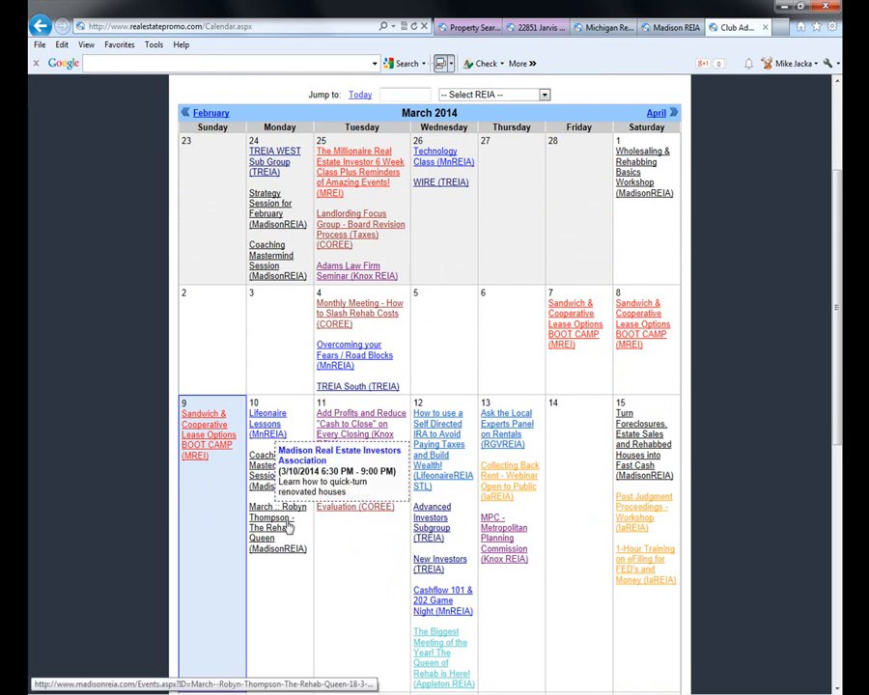
pyautogui.moveTo(505, 486)
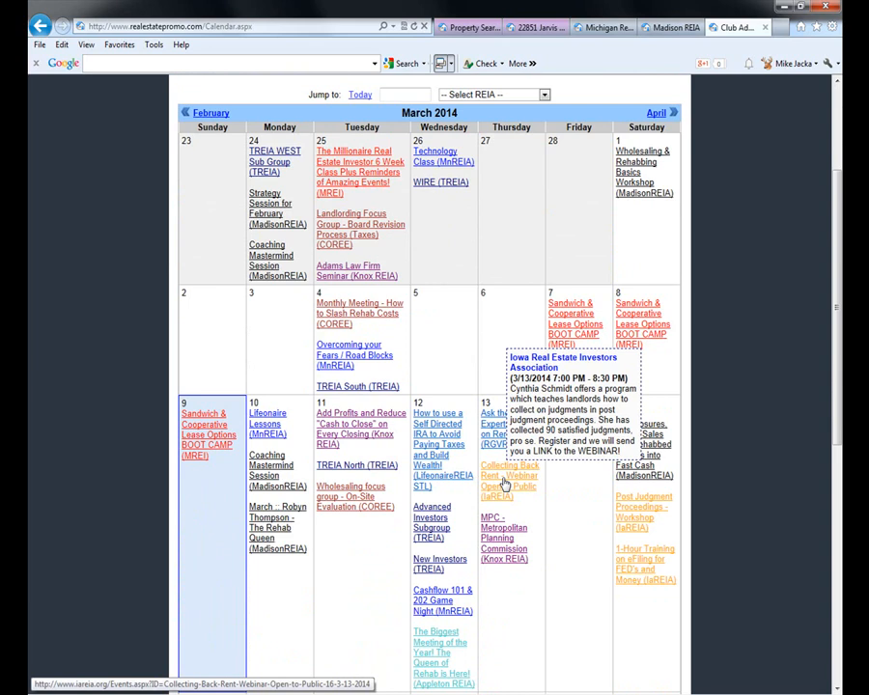
pyautogui.click(521, 474)
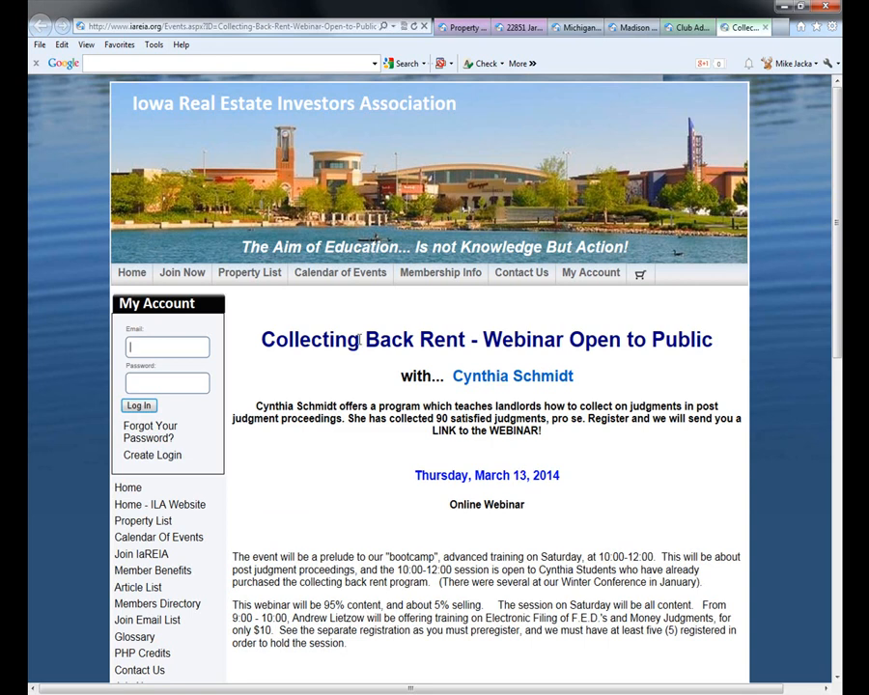
# - Read through the IaREIA Collecting Back Rent webinar page, then close it
pyautogui.scroll(-3, 353, 462)
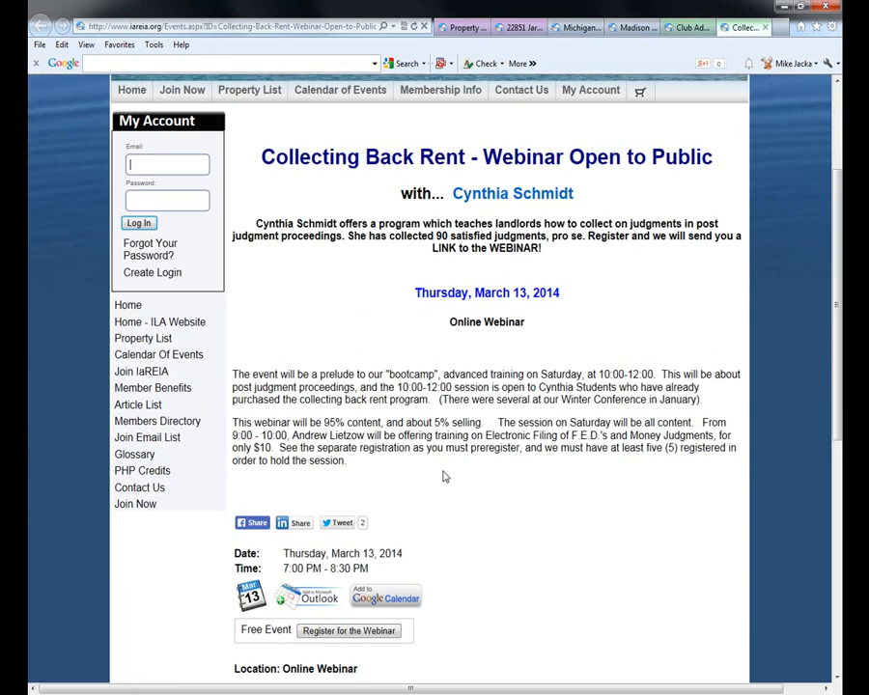
pyautogui.scroll(-1, 444, 476)
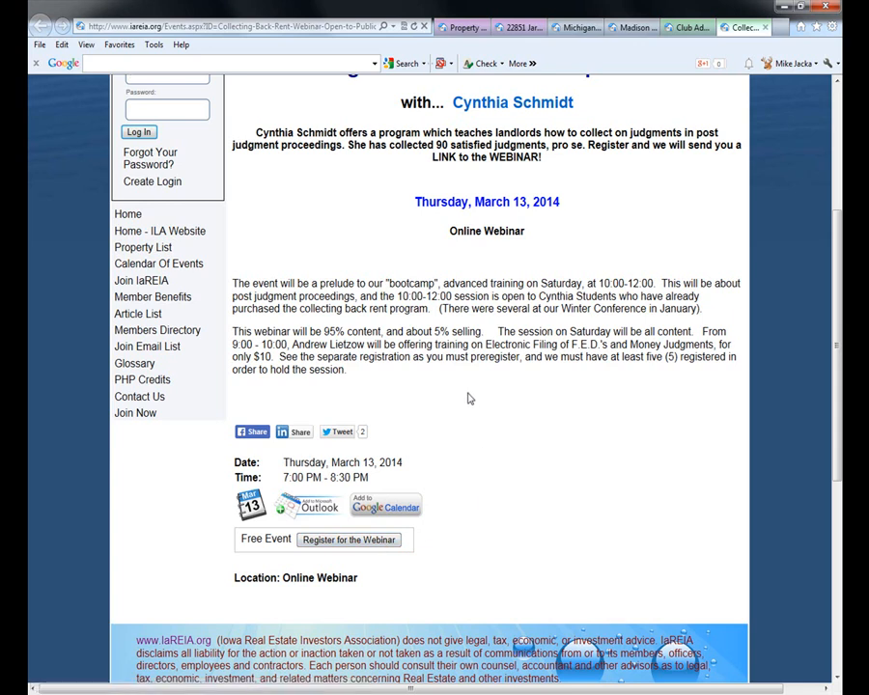
pyautogui.scroll(3, 251, 371)
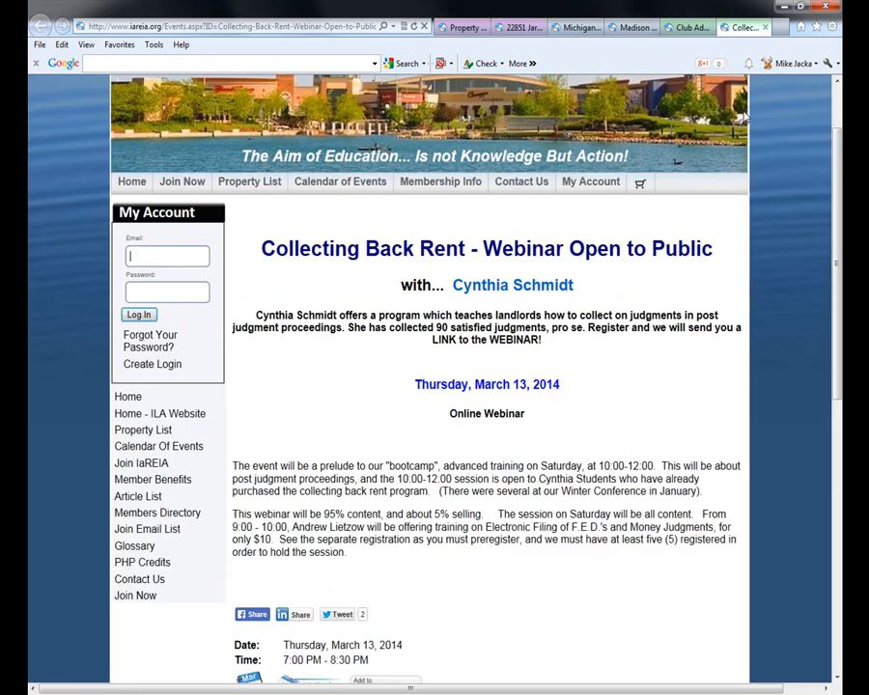
pyautogui.click(766, 29)
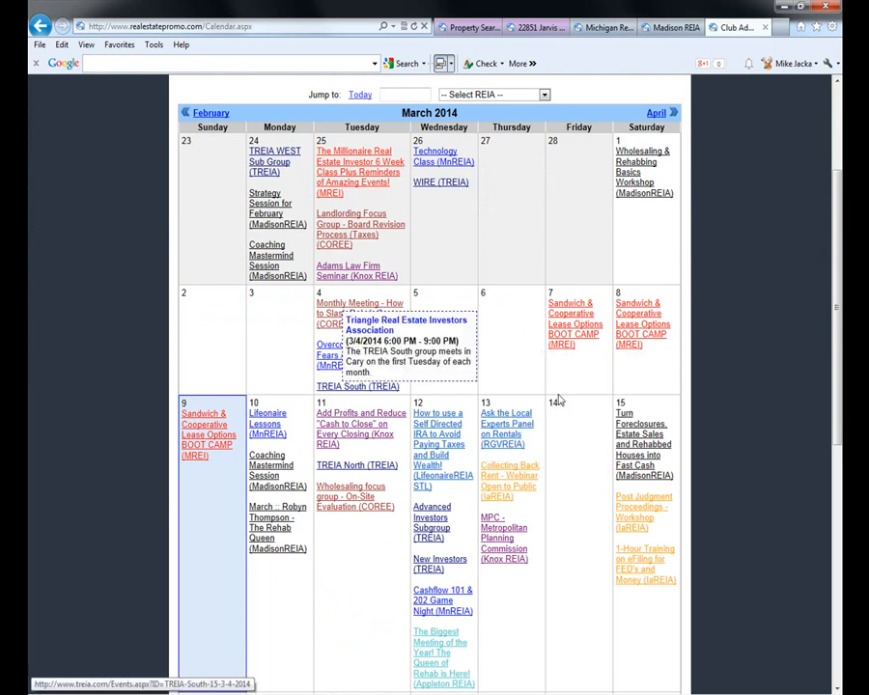
# - Open the Select REIA club list and dismiss it without choosing a club
pyautogui.scroll(1, 577, 249)
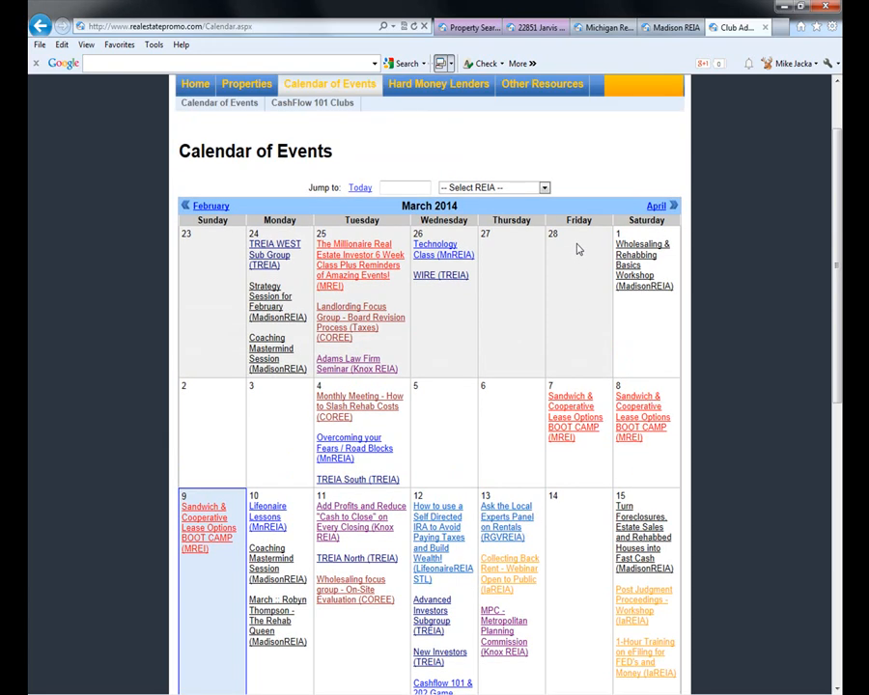
pyautogui.click(544, 187)
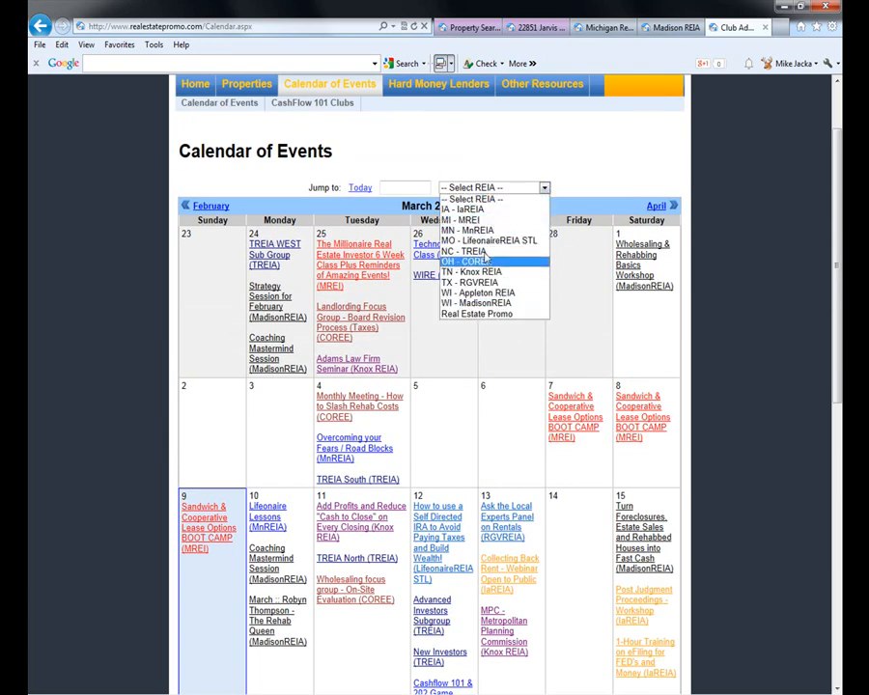
pyautogui.click(548, 159)
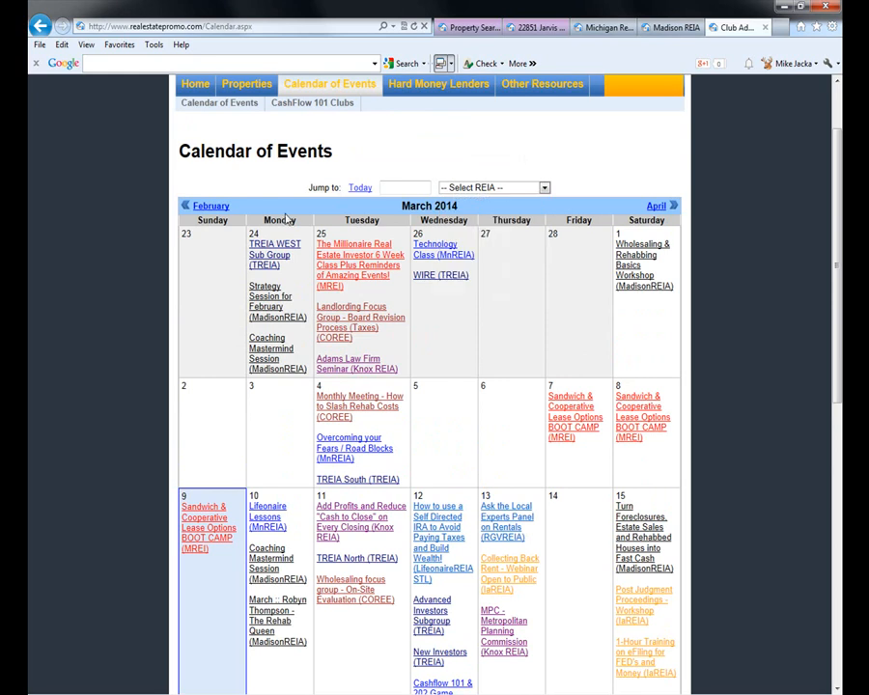
pyautogui.scroll(1, 340, 229)
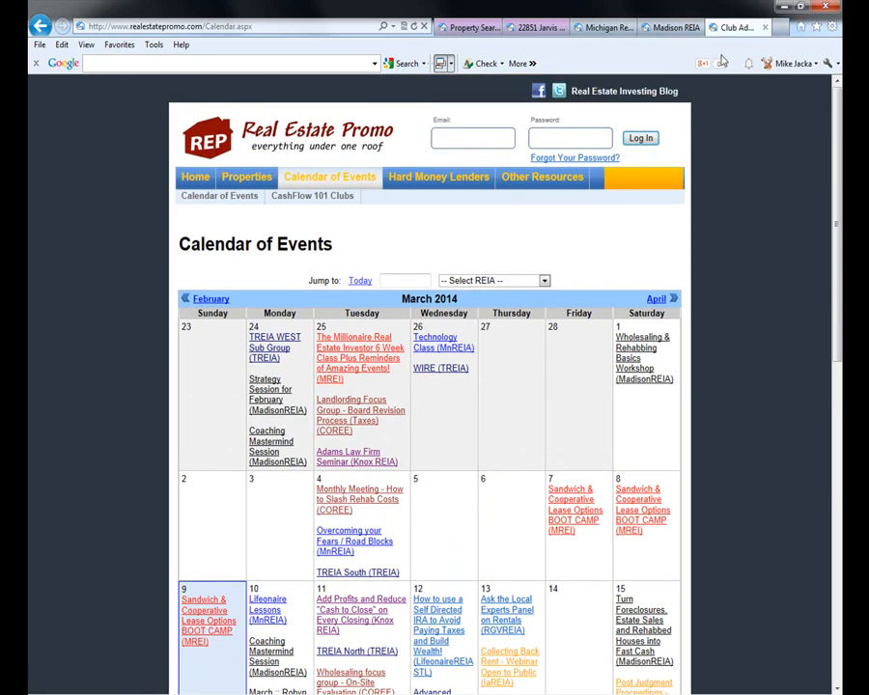
pyautogui.click(765, 27)
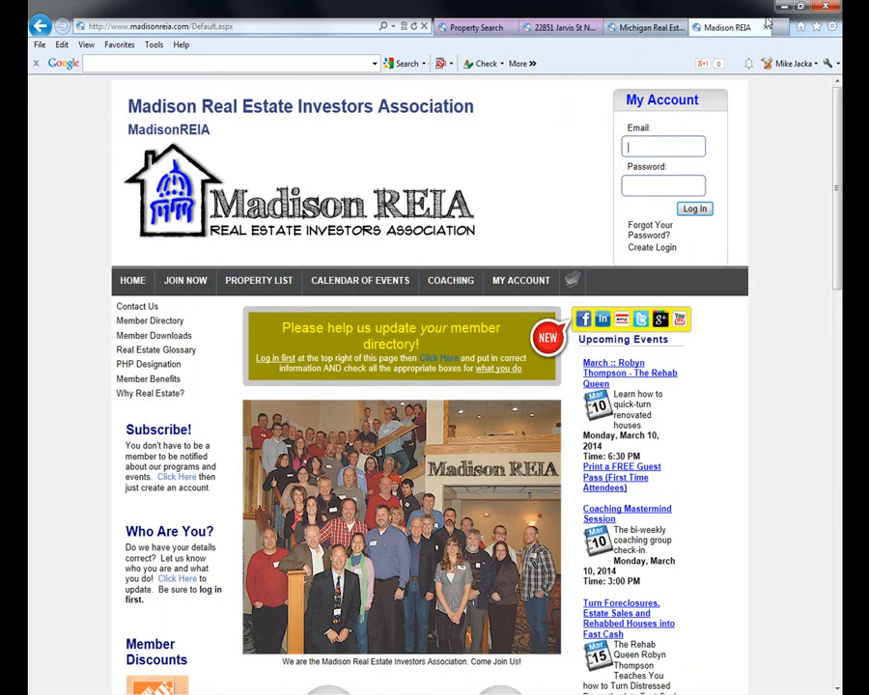
pyautogui.click(766, 28)
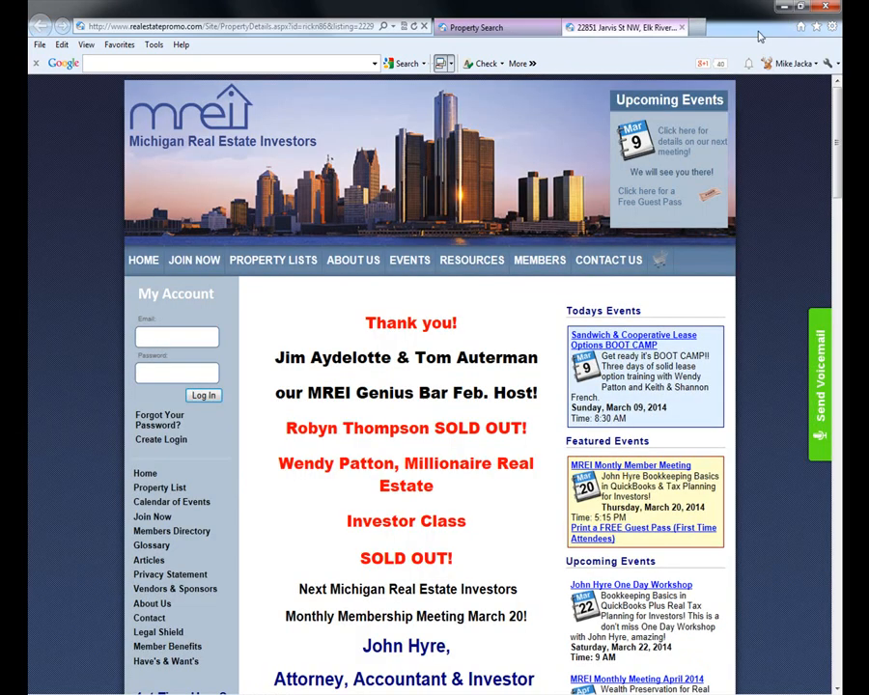
pyautogui.click(746, 28)
pyautogui.click(683, 27)
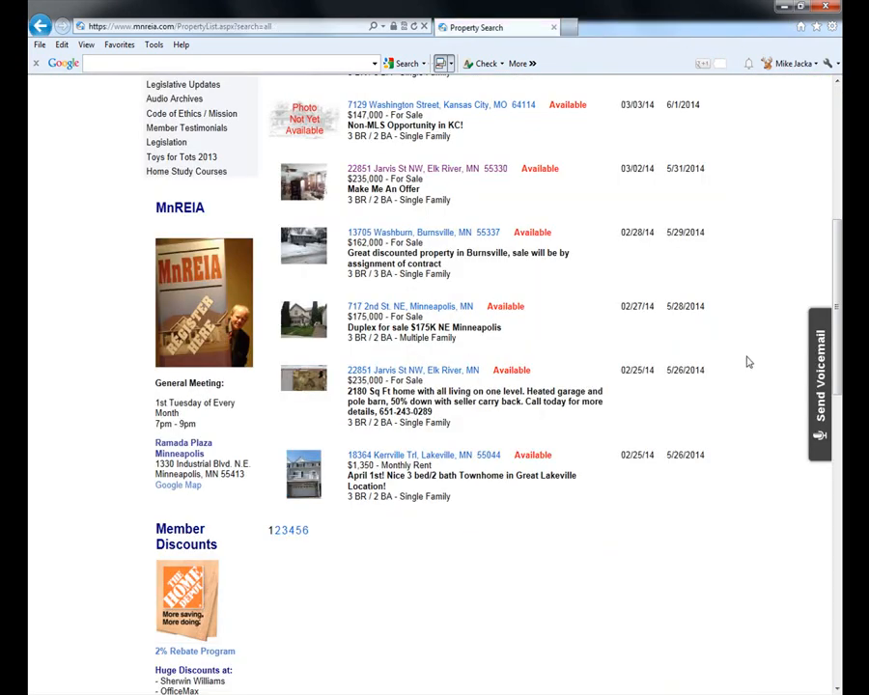
pyautogui.scroll(4, 433, 342)
pyautogui.click(179, 239)
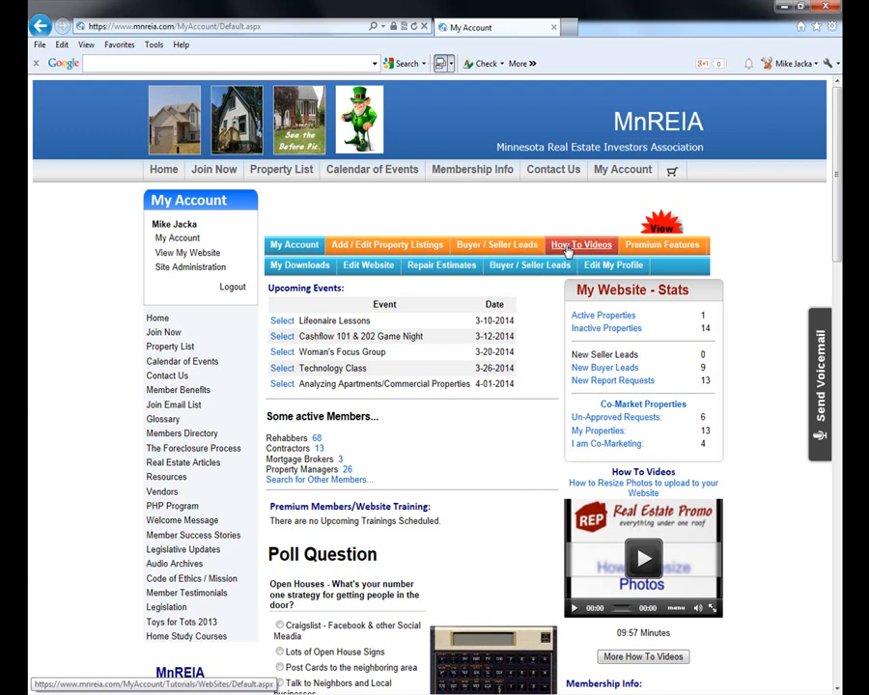
pyautogui.click(567, 250)
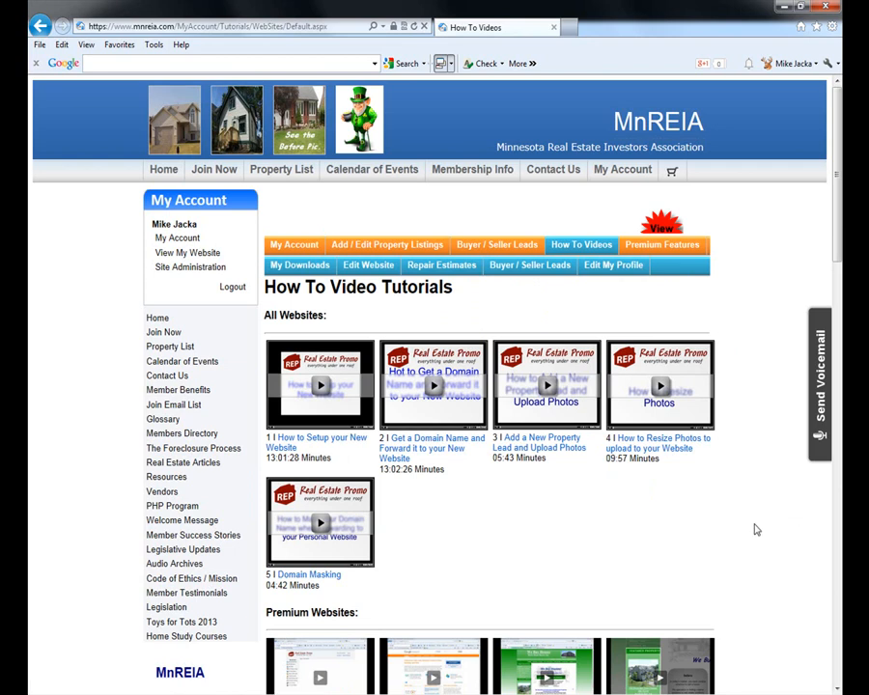
pyautogui.scroll(-4, 756, 529)
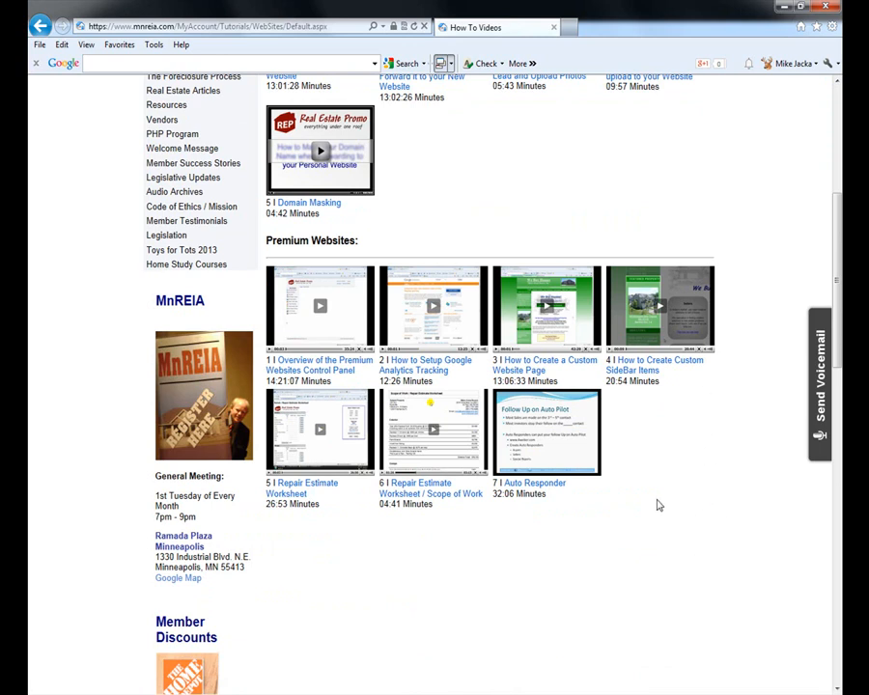
pyautogui.scroll(4, 676, 497)
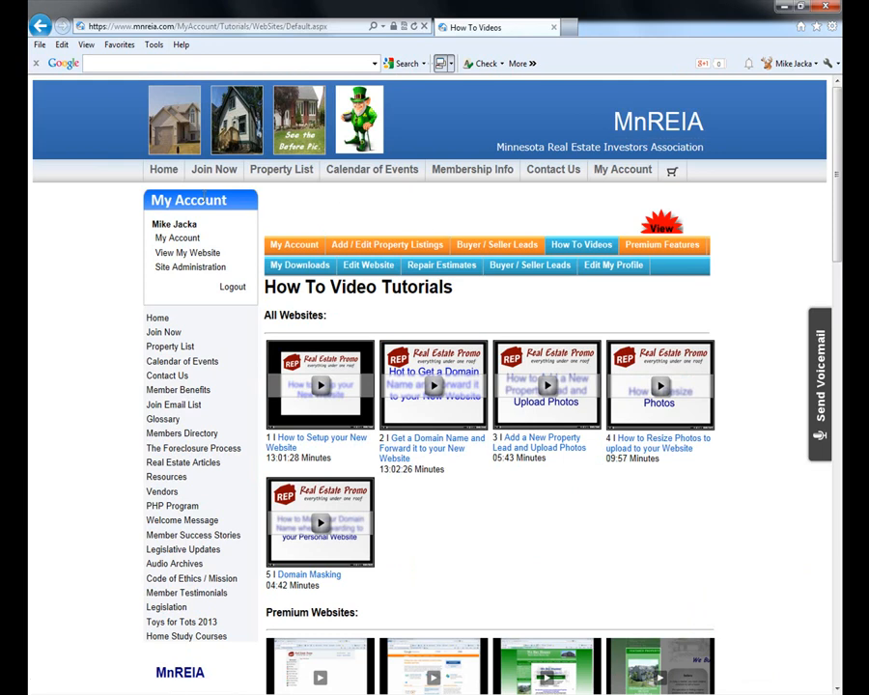
pyautogui.click(282, 248)
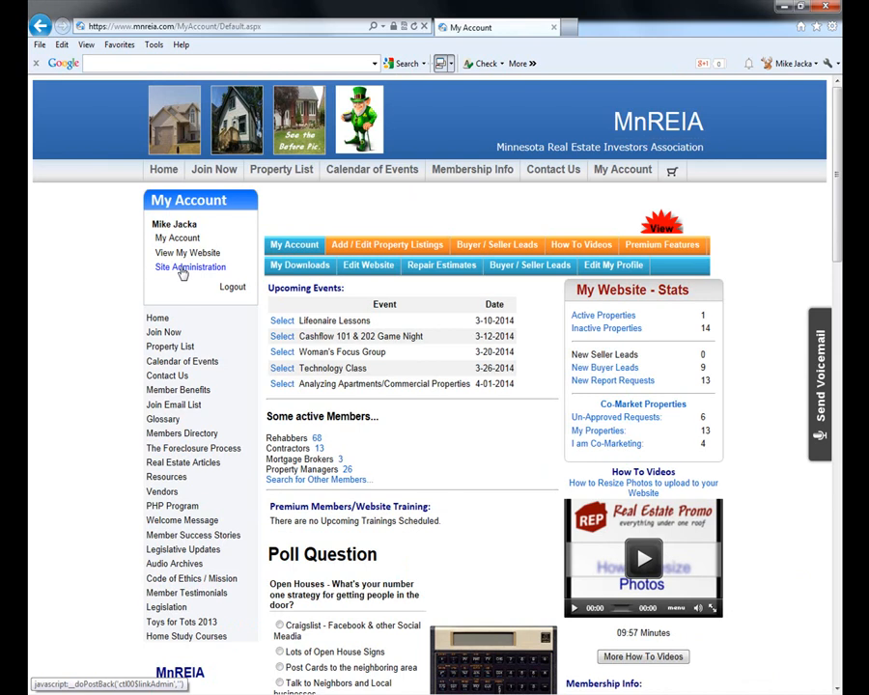
# - Enter Site Administration's Admin Home (411 active members), then go to Generate Reports/Lists
pyautogui.click(183, 270)
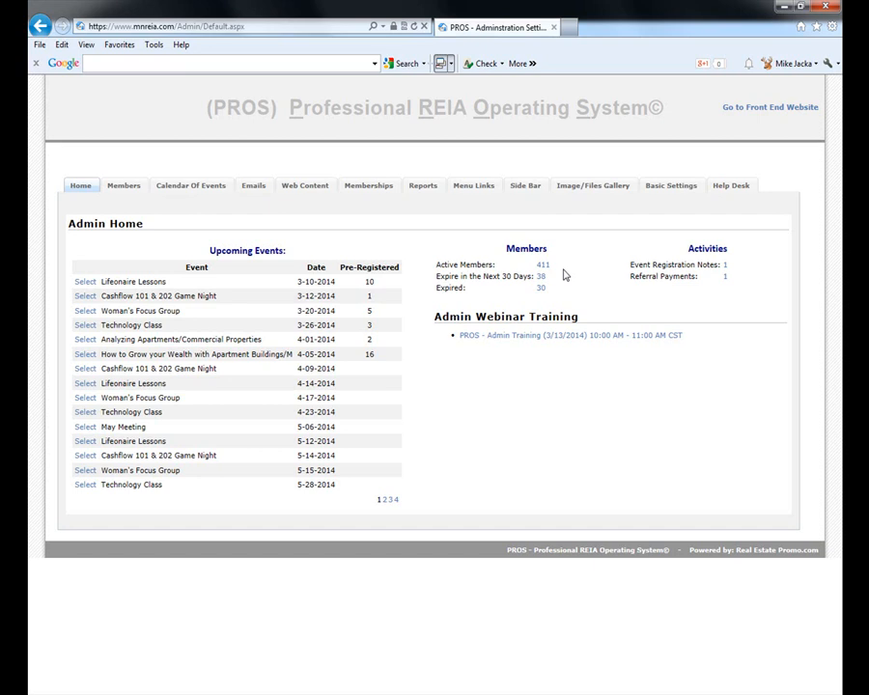
pyautogui.click(422, 190)
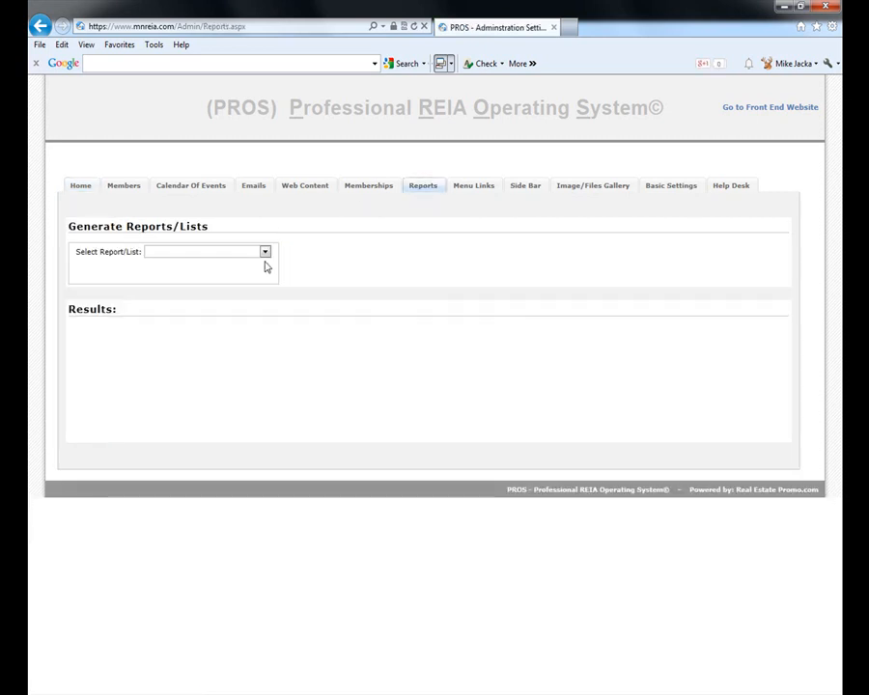
pyautogui.click(265, 251)
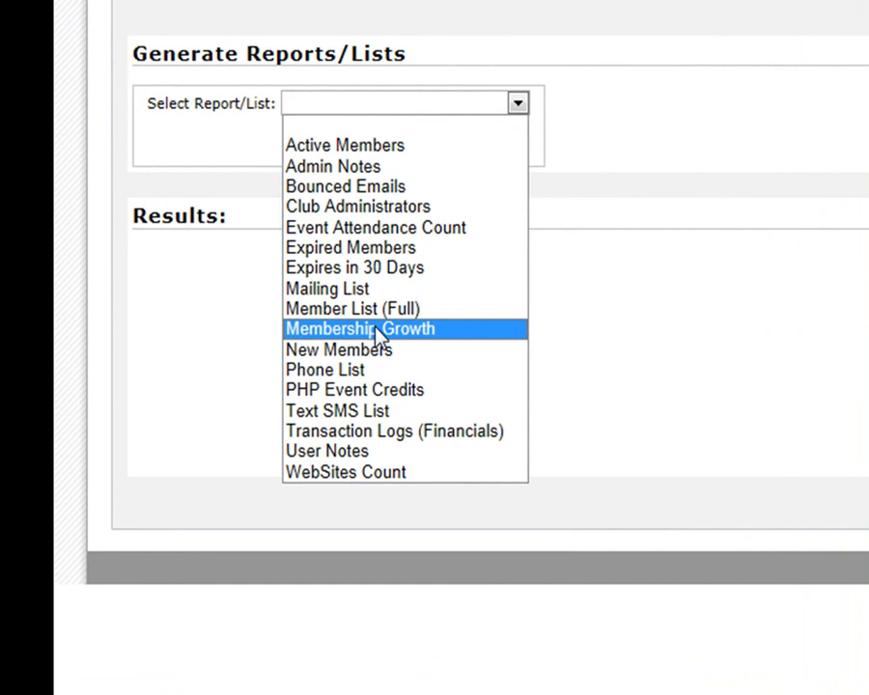
pyautogui.click(272, 351)
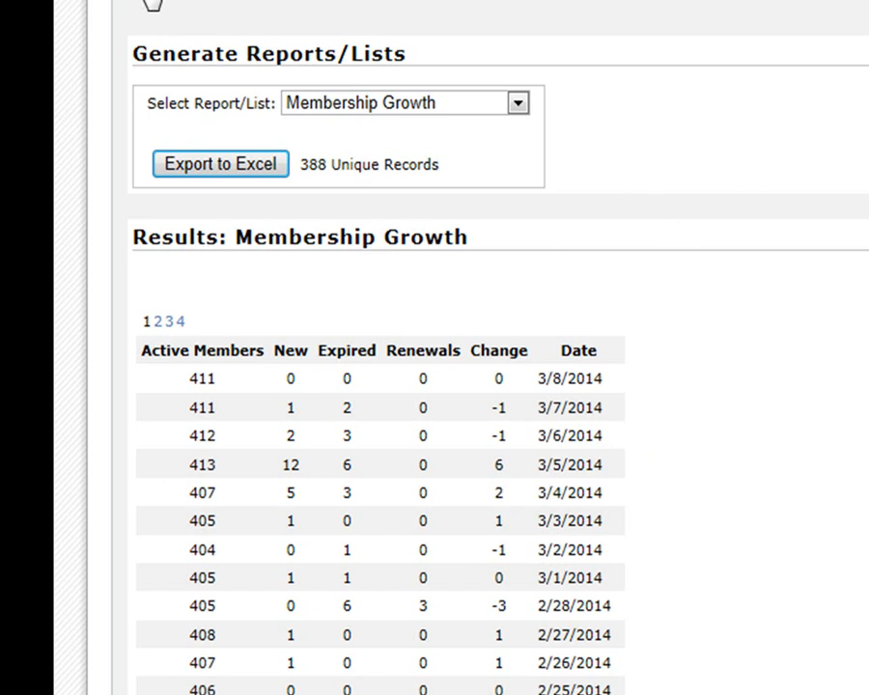
pyautogui.click(152, 3)
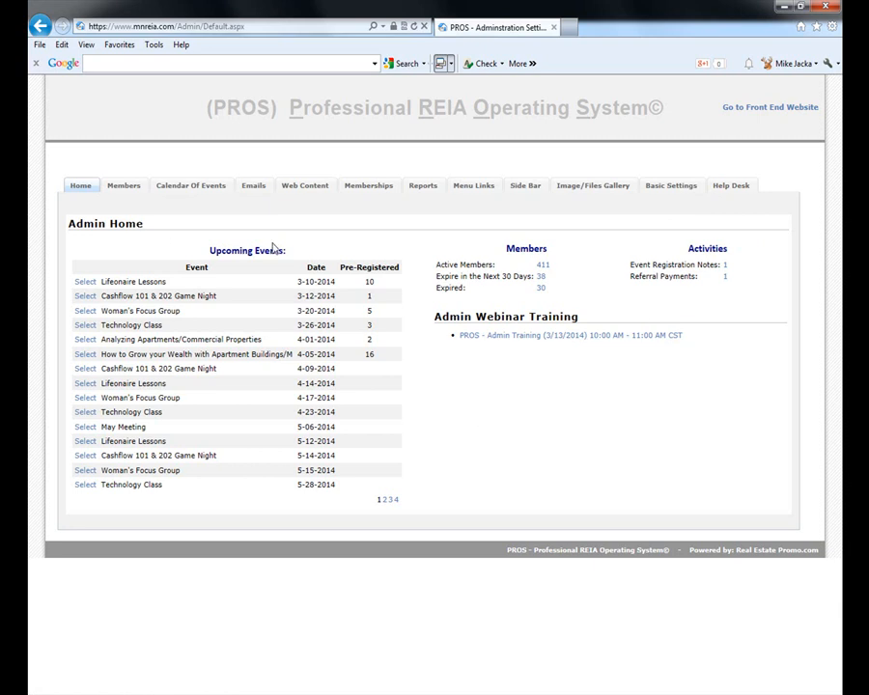
# - Search members by last name and open the first matching member's record
pyautogui.click(122, 185)
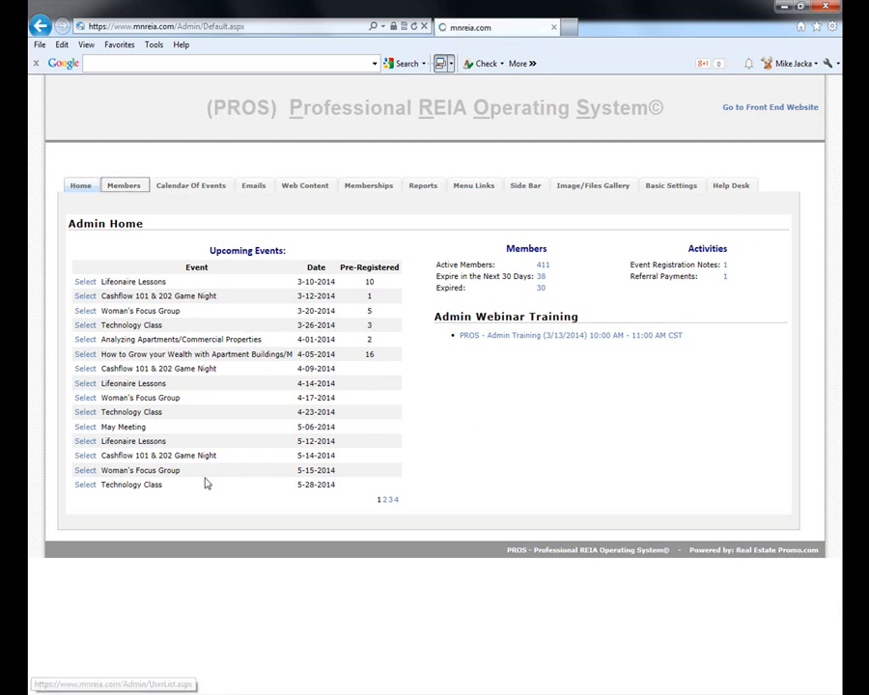
pyautogui.click(147, 285)
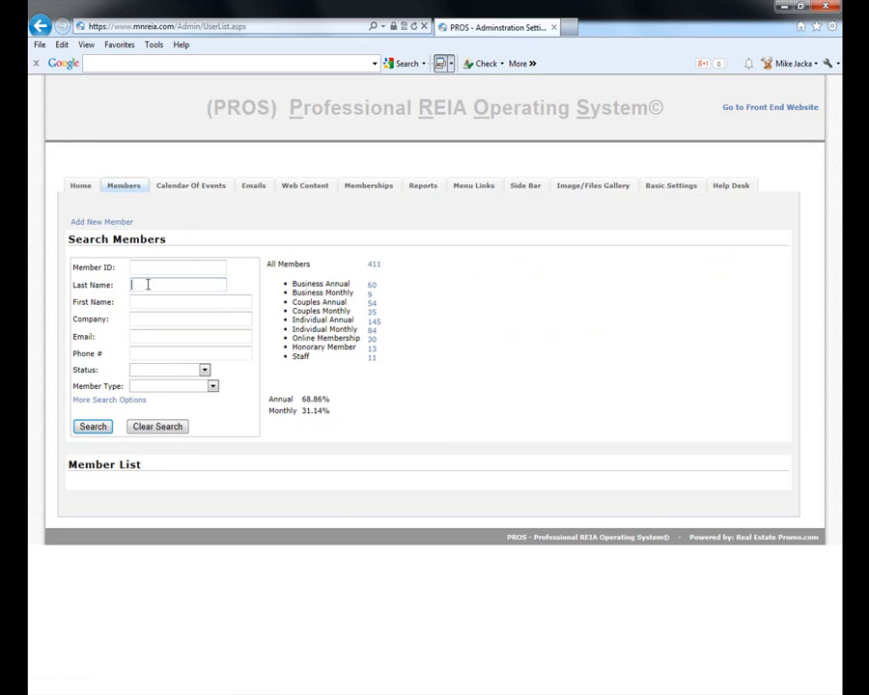
pyautogui.write('jacka')
pyautogui.click(92, 426)
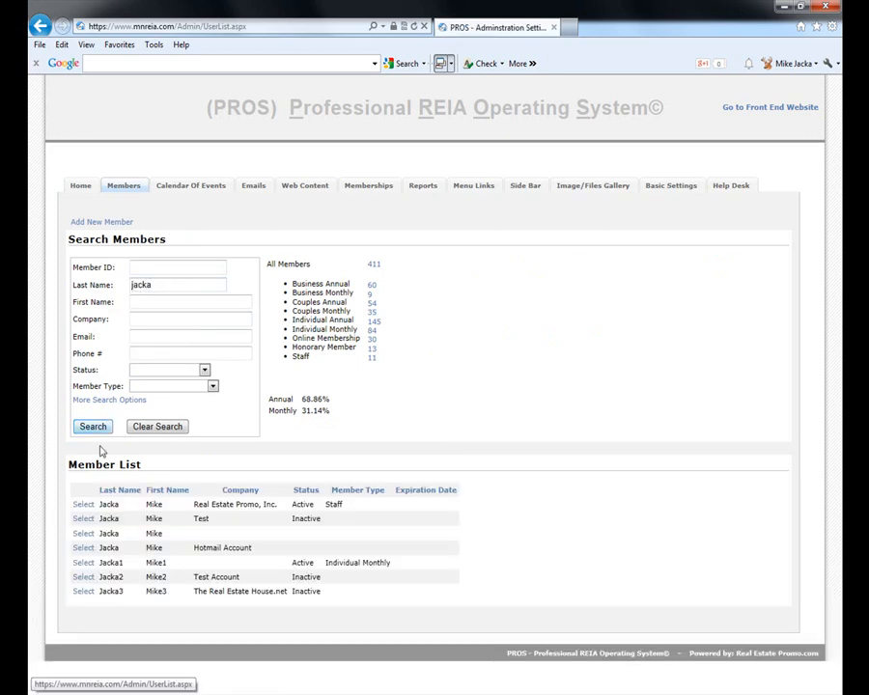
pyautogui.click(83, 505)
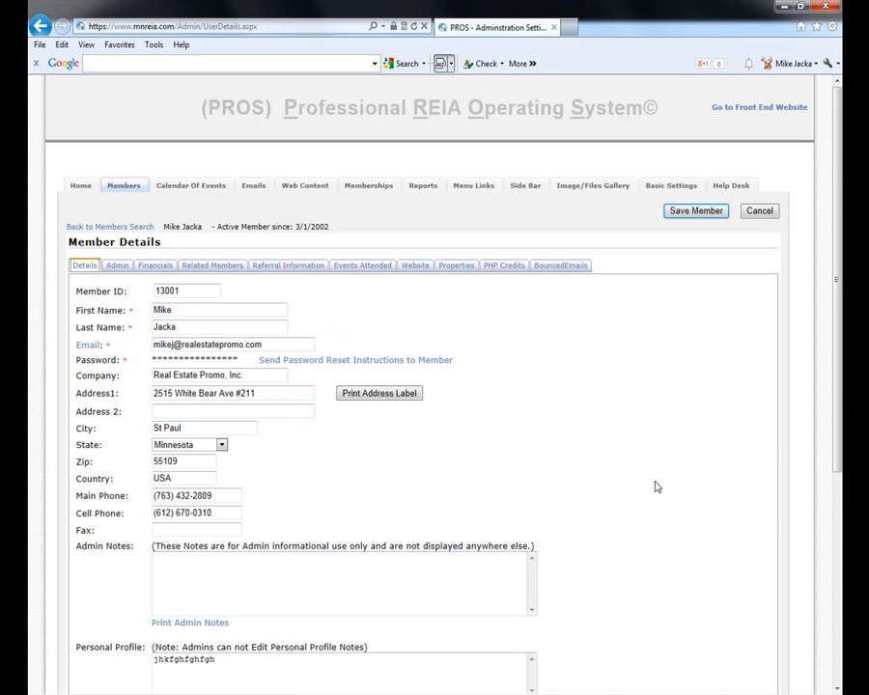
# - Tick Rehabber and Wholesaler, save the member, and view the Admin settings
pyautogui.scroll(-5, 653, 537)
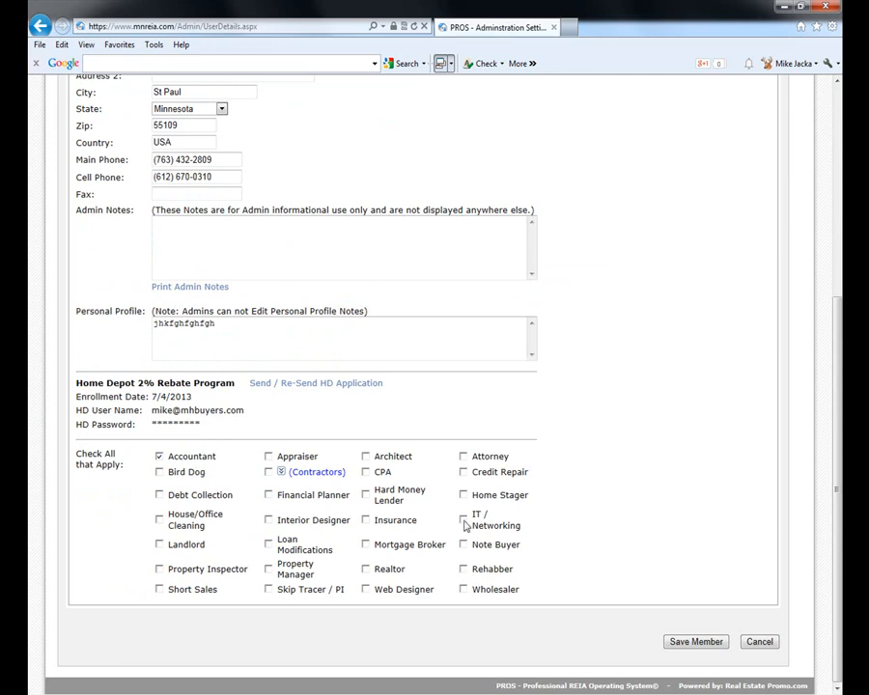
pyautogui.click(464, 569)
pyautogui.click(464, 590)
pyautogui.click(696, 643)
pyautogui.scroll(4, 424, 477)
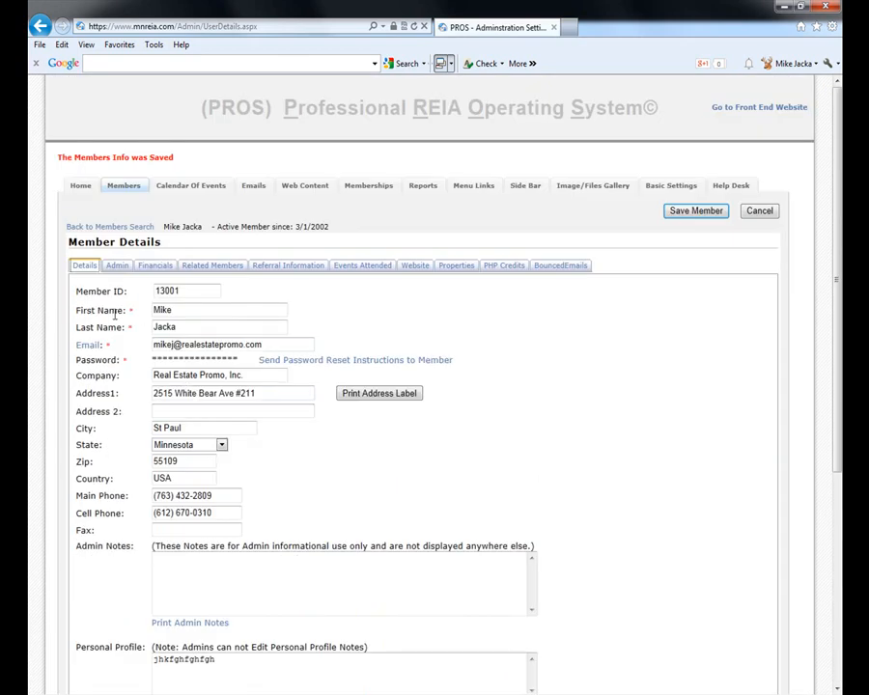
pyautogui.click(114, 269)
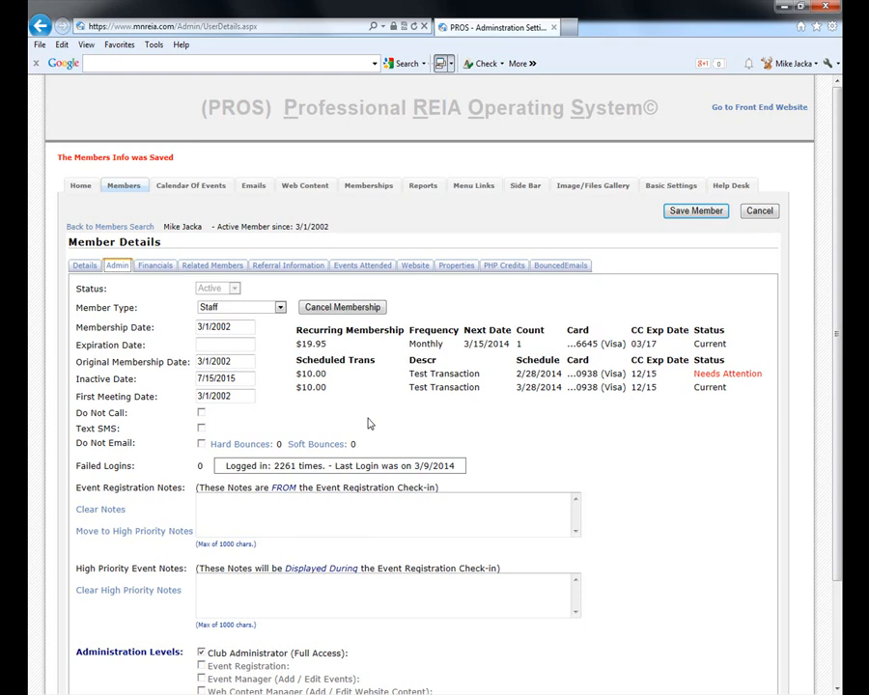
pyautogui.scroll(-3, 371, 420)
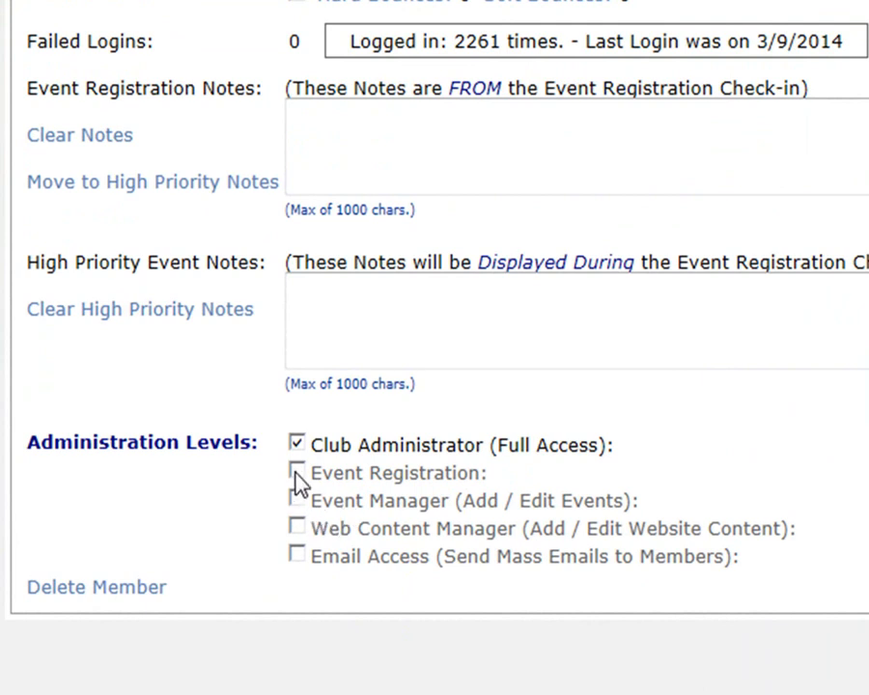
pyautogui.click(298, 444)
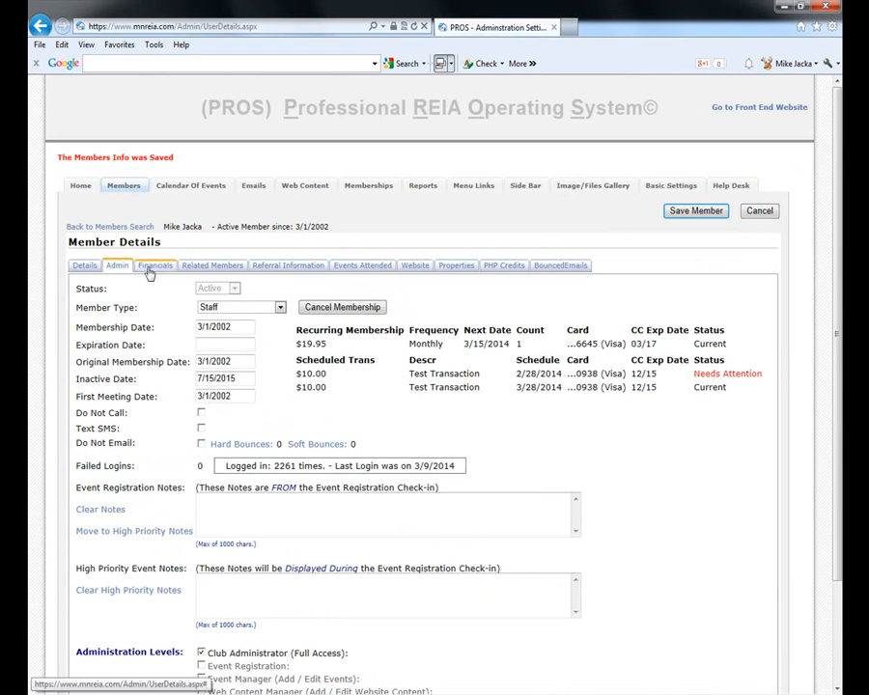
# - Review the member's transactions from 2/9/2014 to 3/9/2014, then show Related Members
pyautogui.click(151, 268)
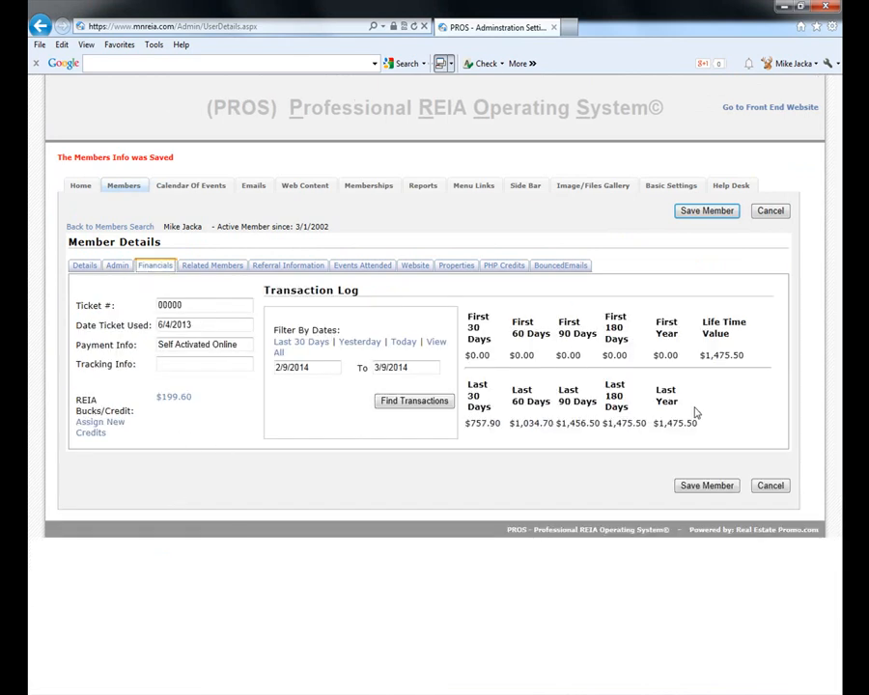
pyautogui.click(422, 406)
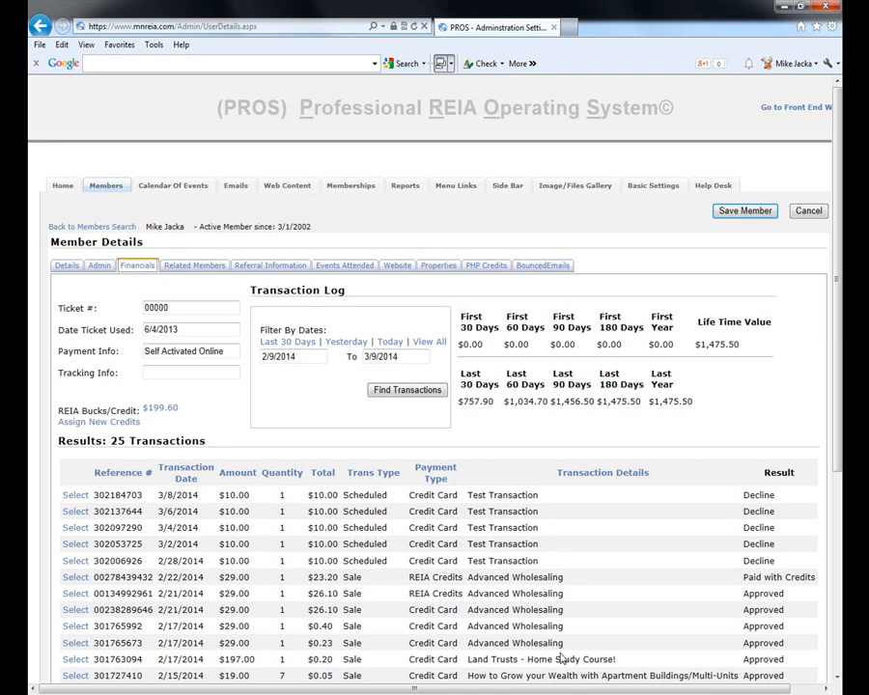
pyautogui.scroll(-3, 561, 659)
pyautogui.scroll(3, 560, 655)
pyautogui.click(194, 265)
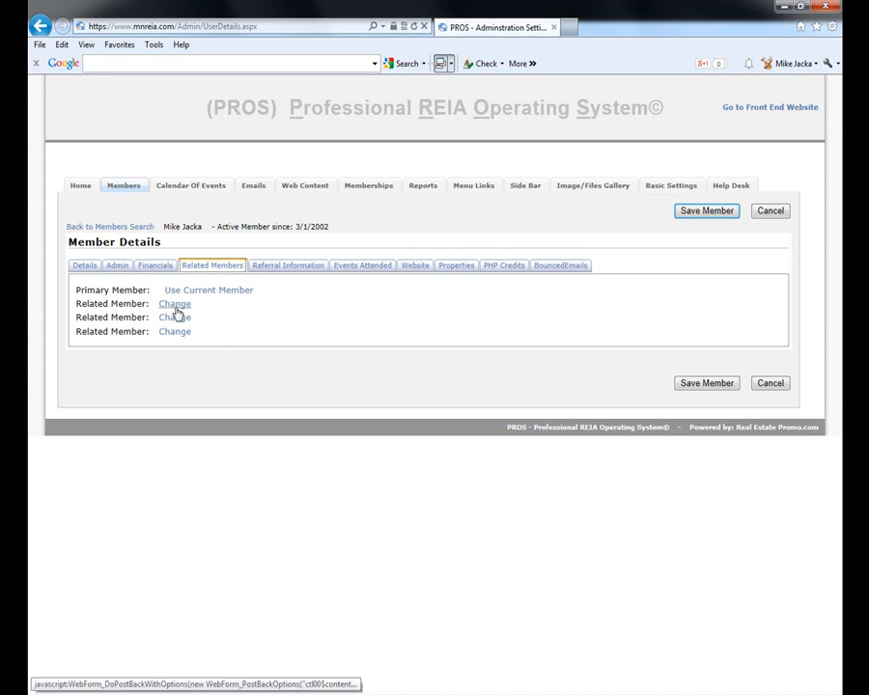
# - Return to Search Members, listing the seven last-name matches
pyautogui.click(125, 186)
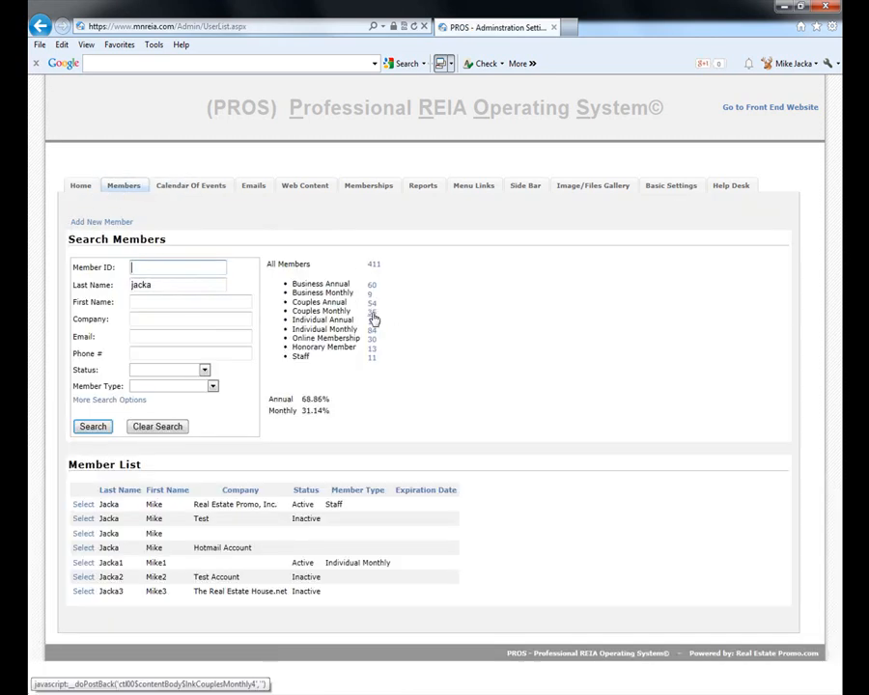
# - List active Couples Monthly members, check one couple's related members, then return to the search
pyautogui.click(372, 316)
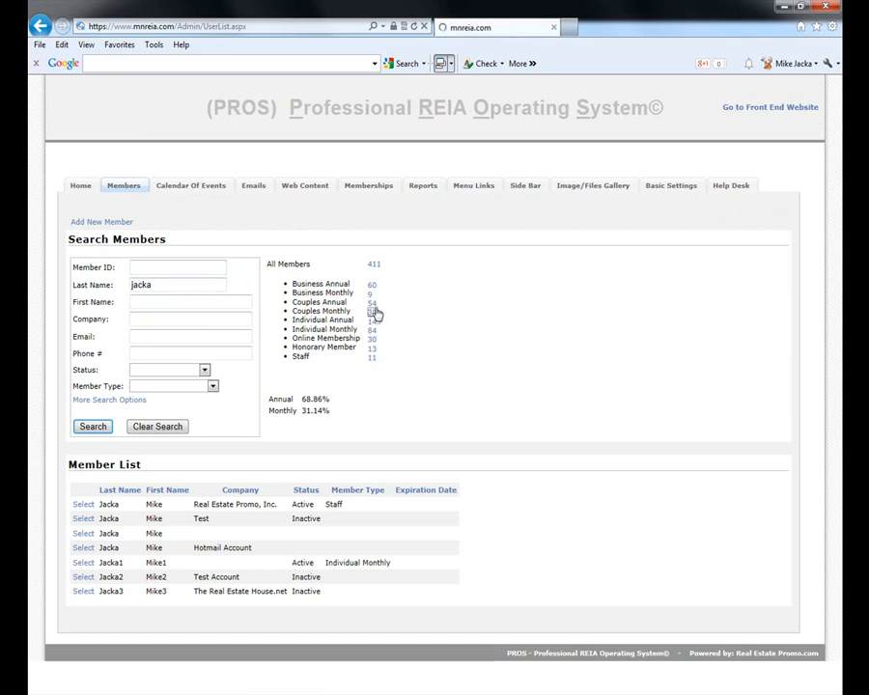
pyautogui.click(376, 316)
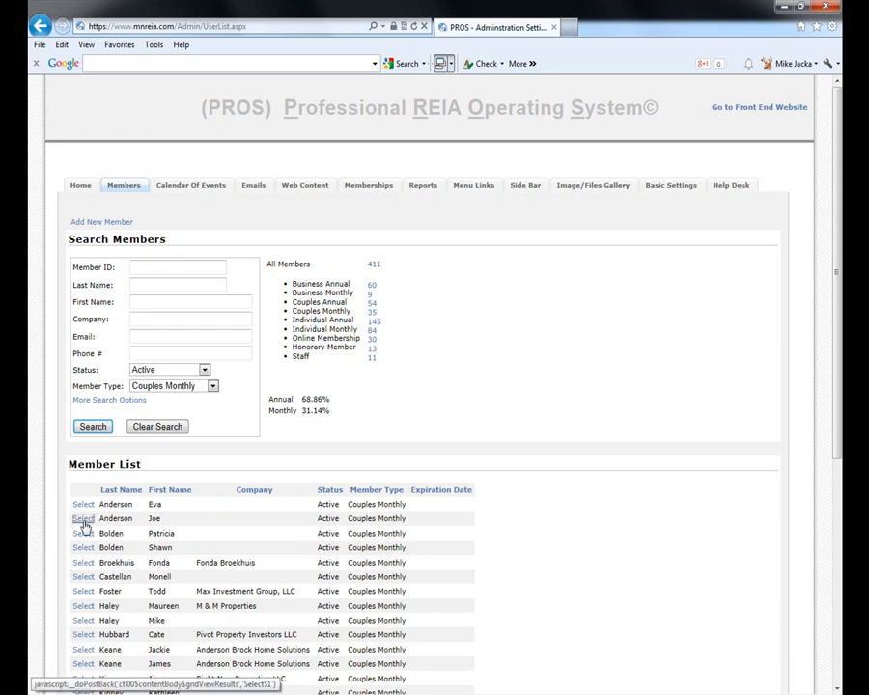
pyautogui.click(84, 520)
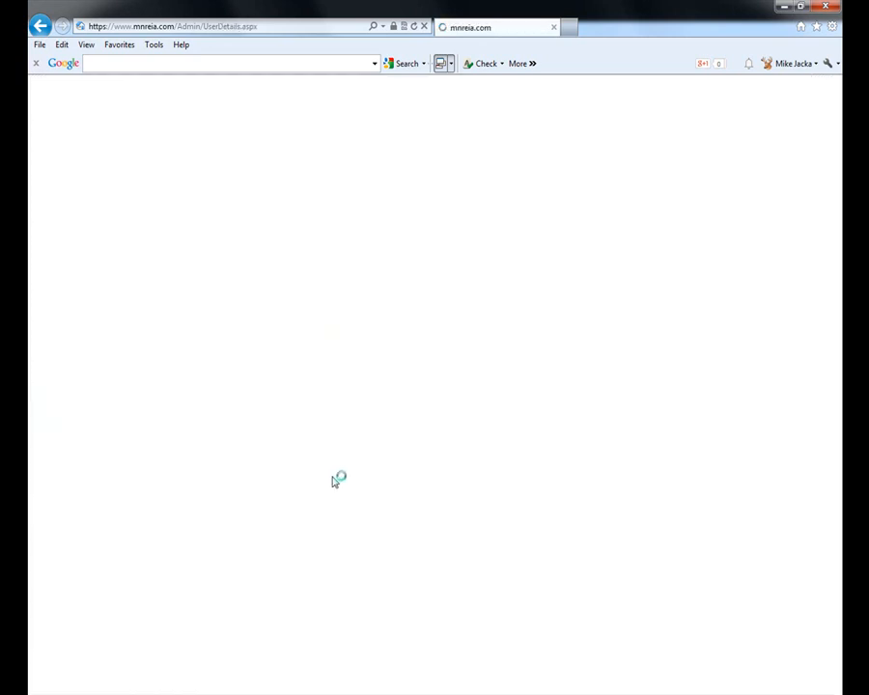
pyautogui.click(217, 270)
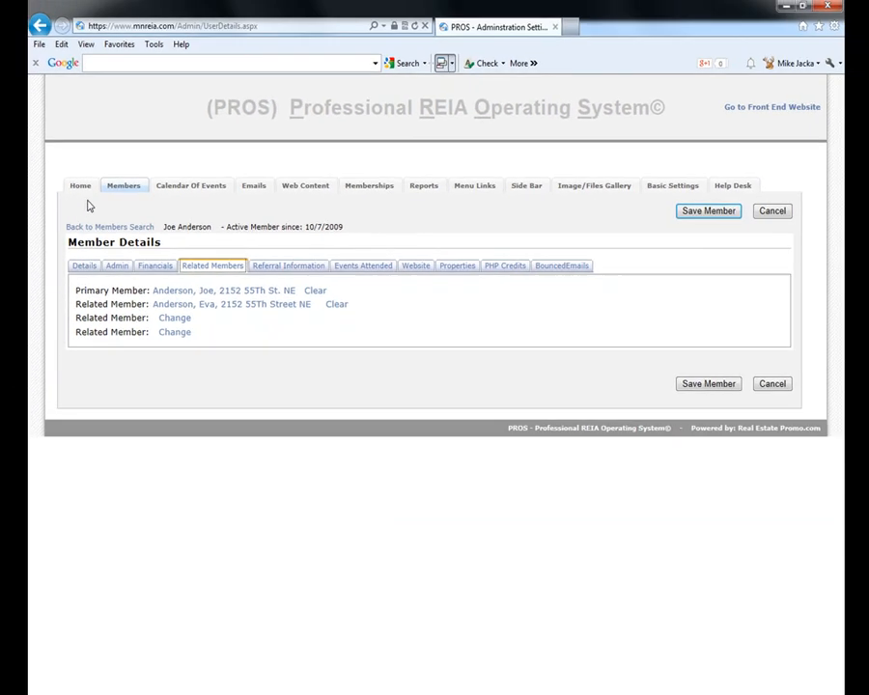
pyautogui.click(122, 185)
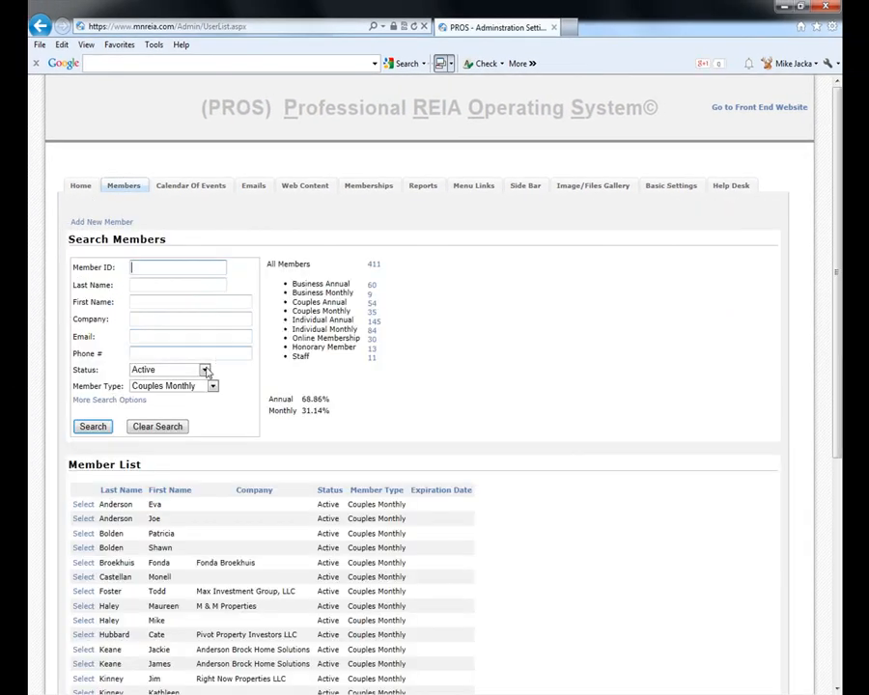
# - Clear the filters, search members by last name, and open the first match
pyautogui.click(172, 429)
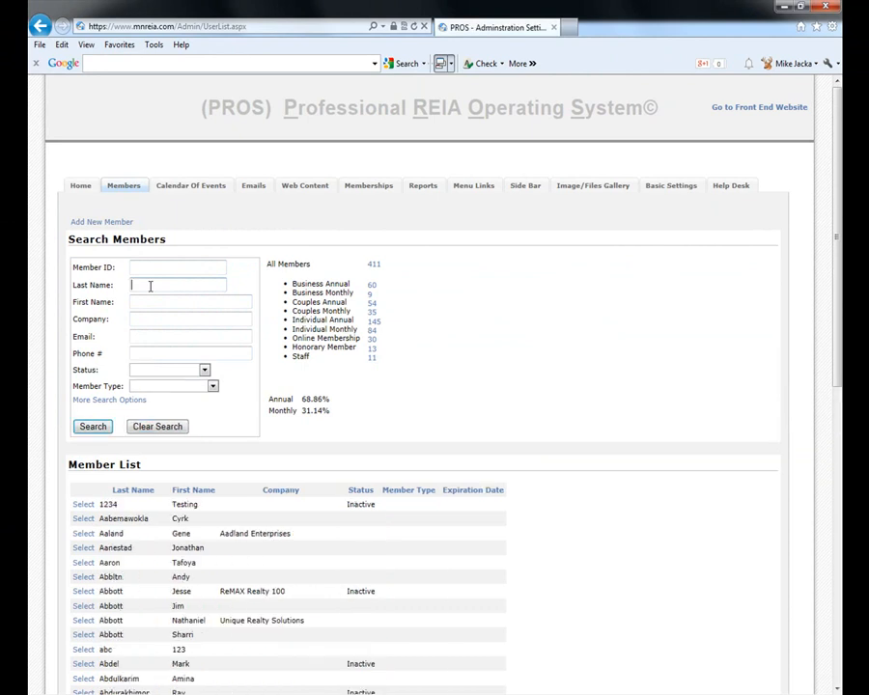
pyautogui.click(151, 286)
pyautogui.write('jacka')
pyautogui.press('Return')
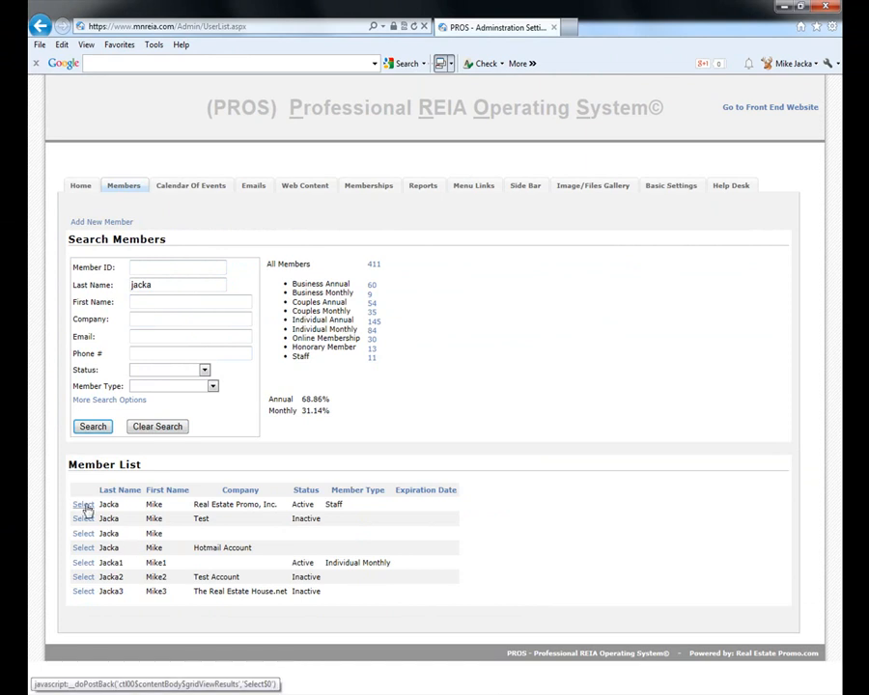
pyautogui.click(84, 506)
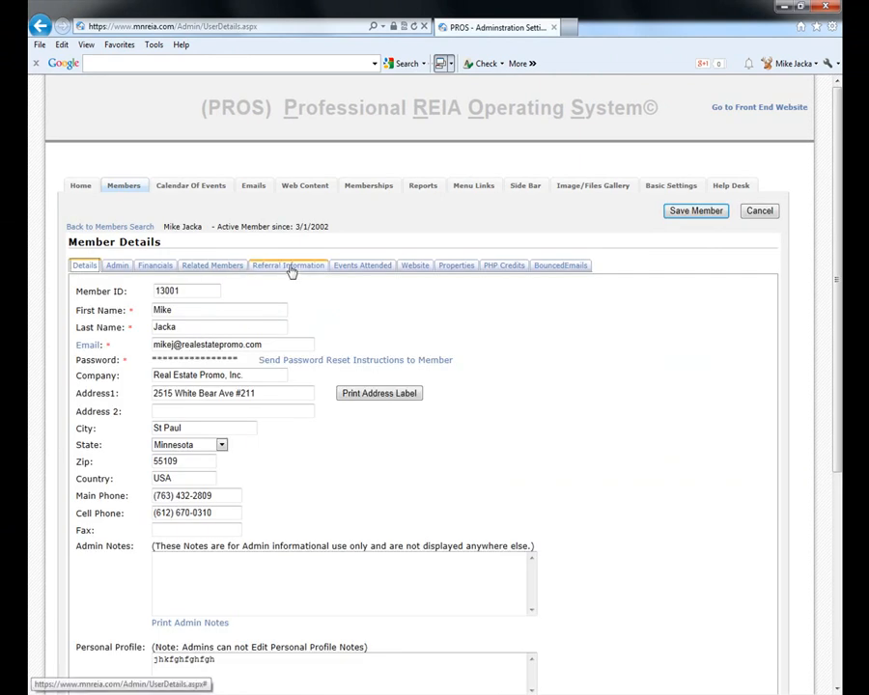
# - Open Referral Information, start changing the referrer, and try the referral paid date picker
pyautogui.click(289, 266)
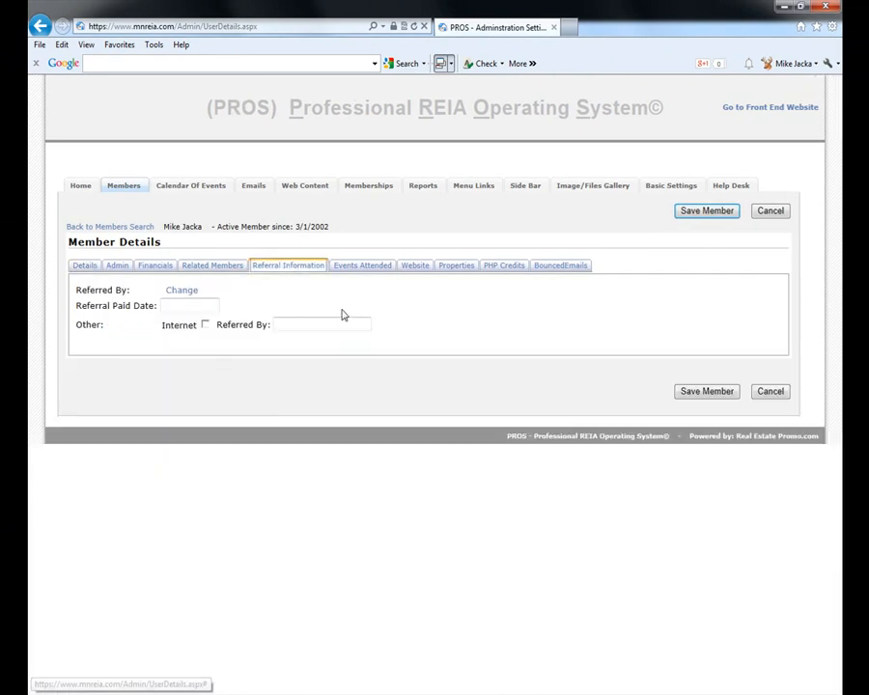
pyautogui.click(185, 291)
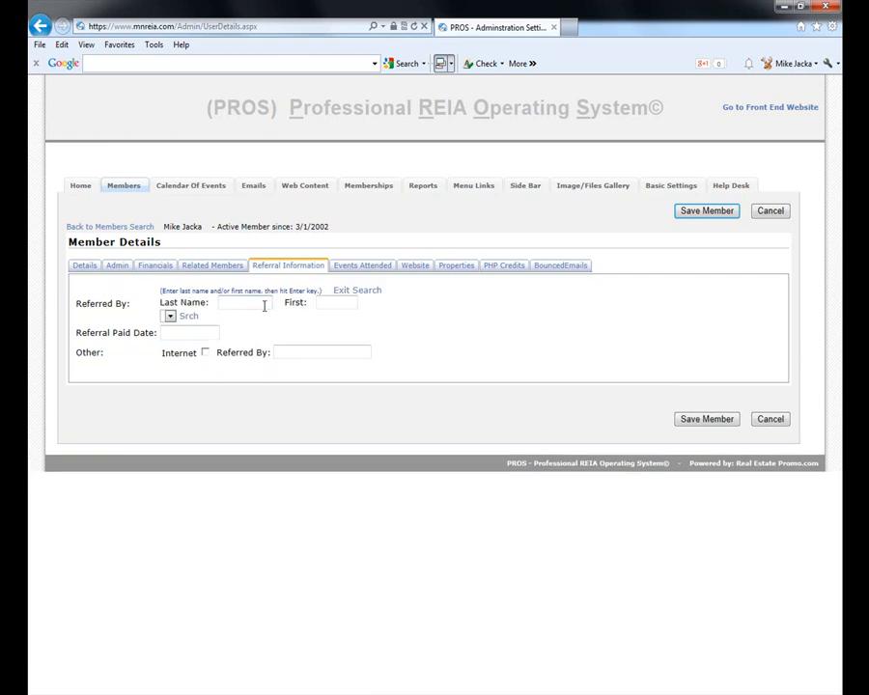
pyautogui.click(174, 329)
pyautogui.click(116, 357)
pyautogui.click(184, 330)
pyautogui.click(270, 329)
# - Apply a $25.00 REIA Bucks credit (balance $224.60), check credit history, then view Events Attended
pyautogui.click(158, 268)
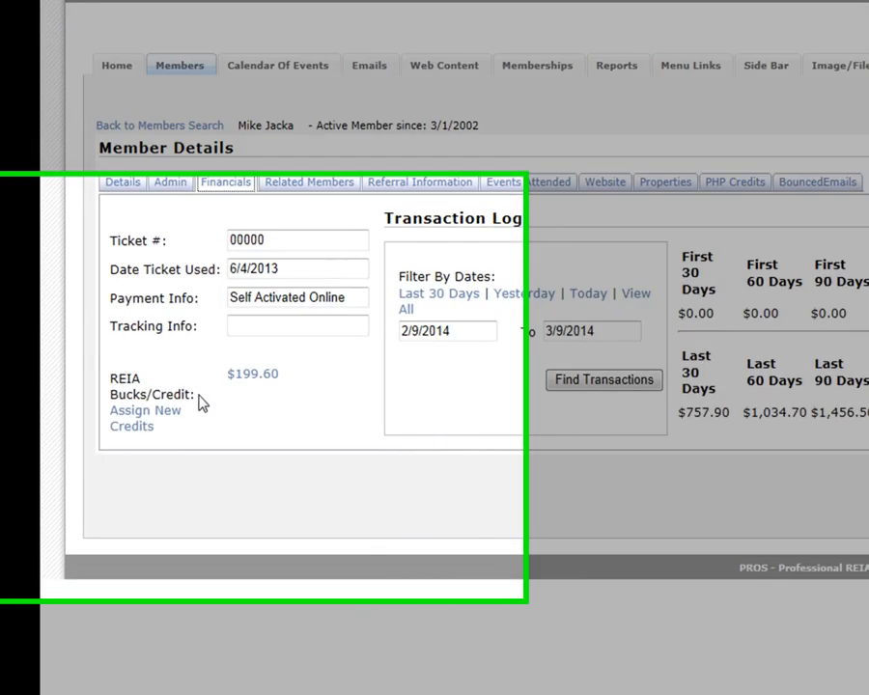
pyautogui.click(244, 413)
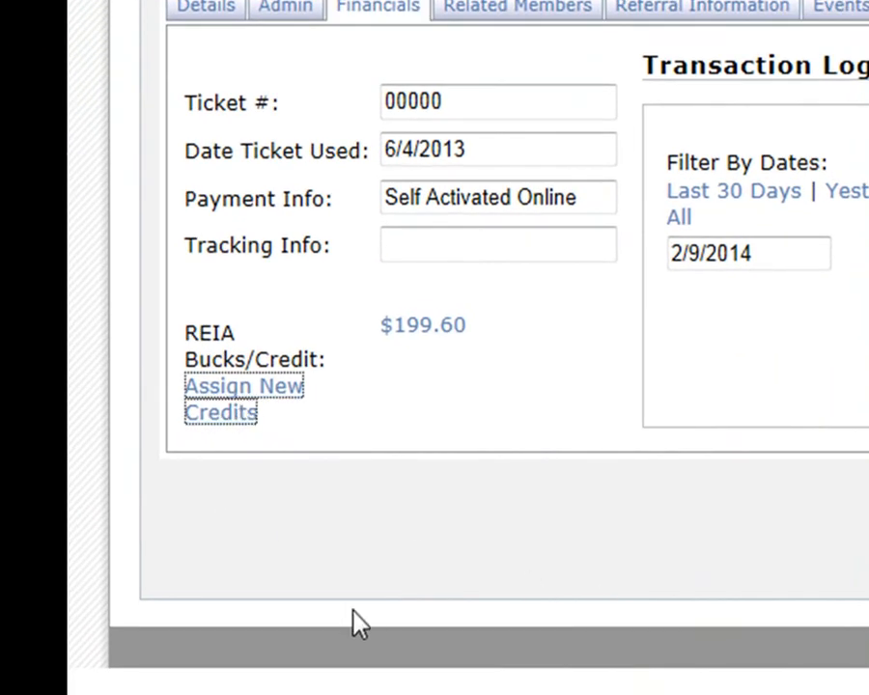
pyautogui.click(260, 366)
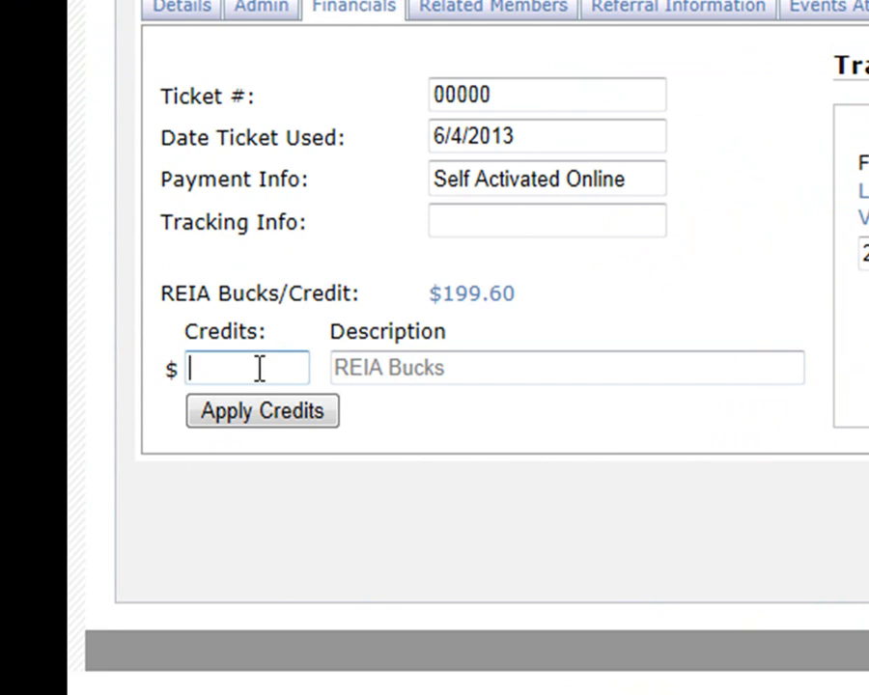
pyautogui.write('25')
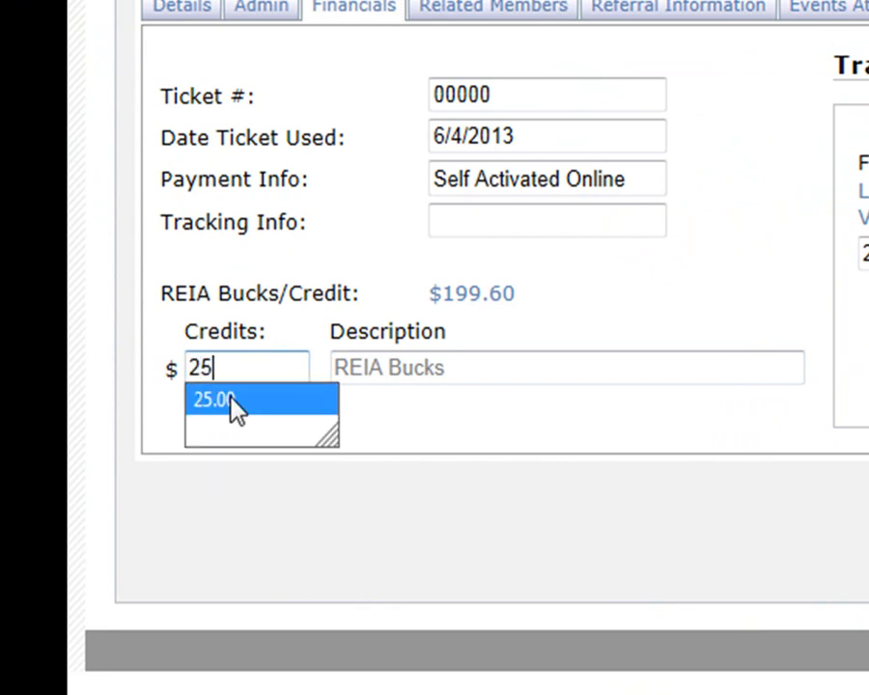
pyautogui.click(228, 402)
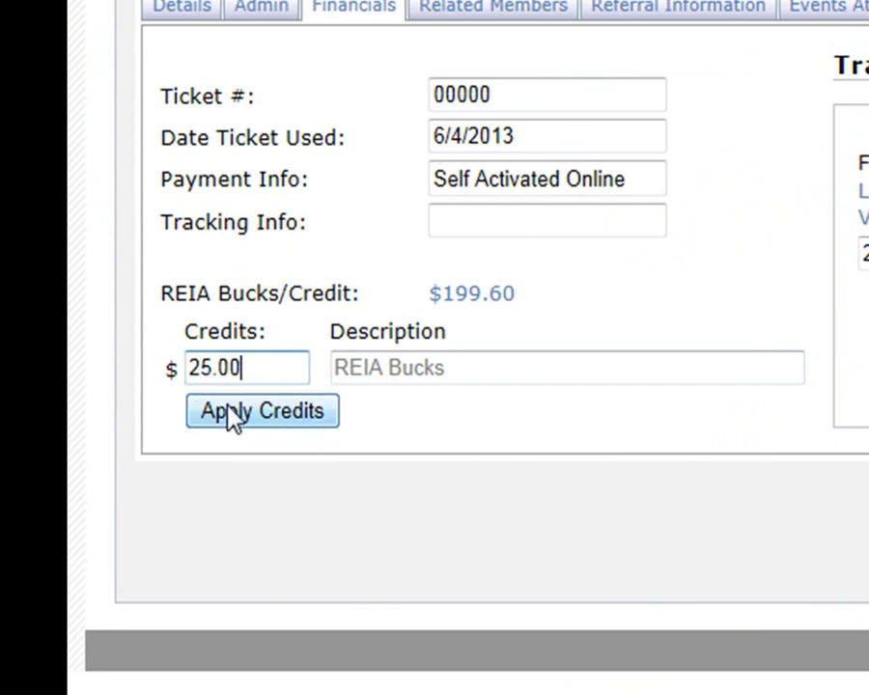
pyautogui.click(216, 423)
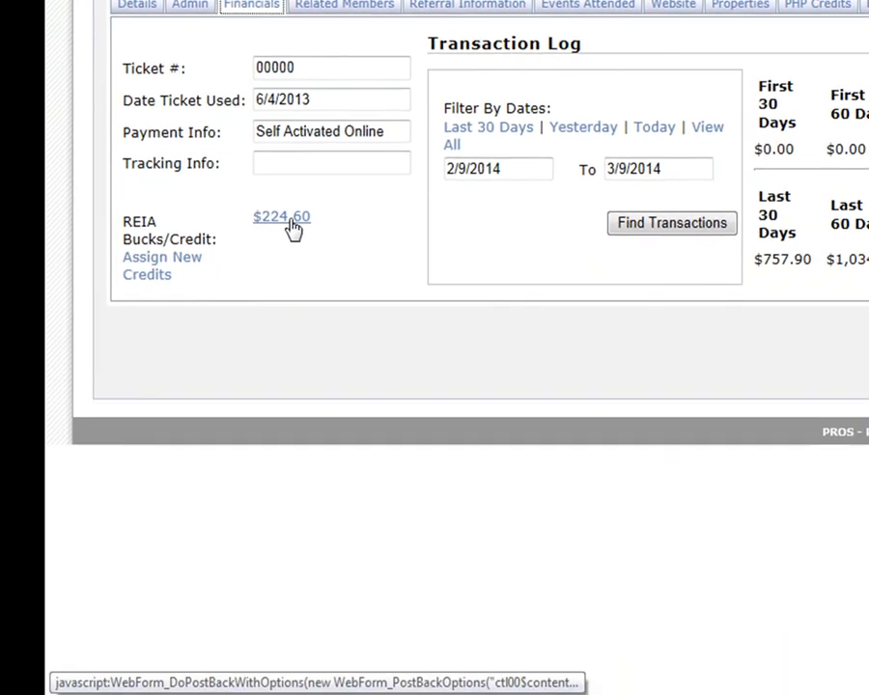
pyautogui.click(436, 333)
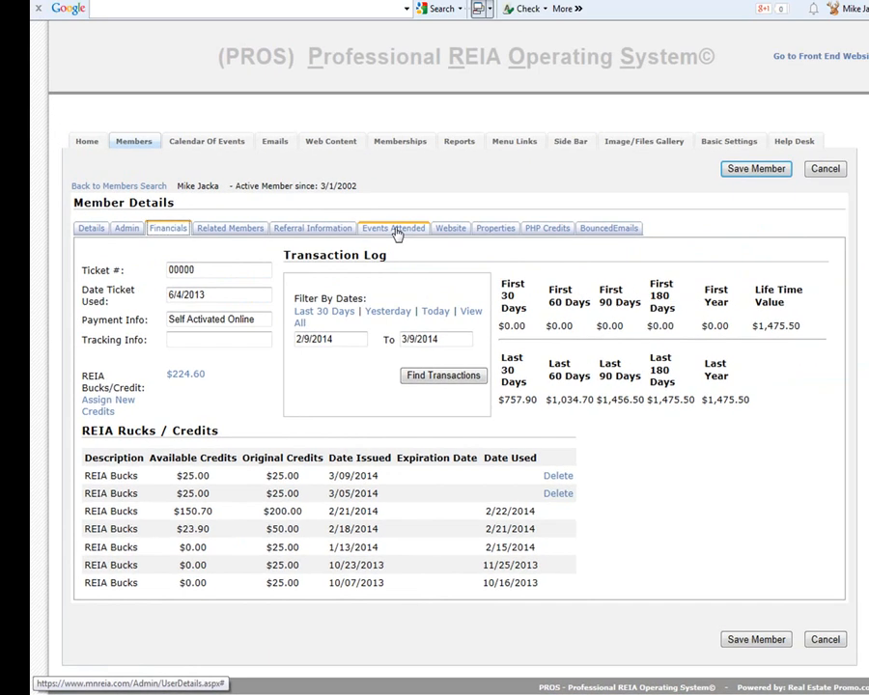
pyautogui.click(585, 4)
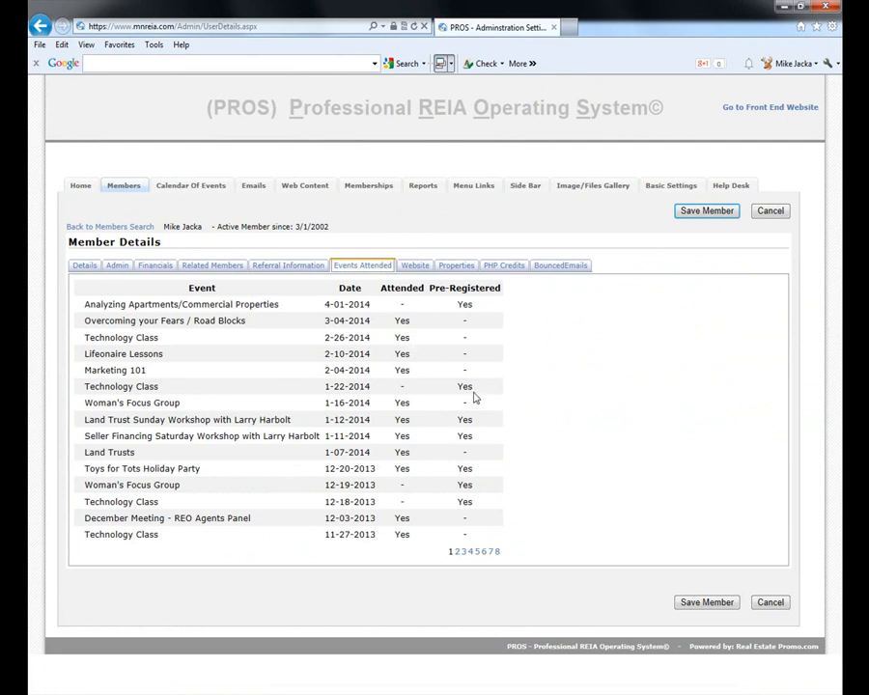
# - Check the member's Website details, then browse their Properties list, led by a $1,295-per-month St Paul rental
pyautogui.click(415, 266)
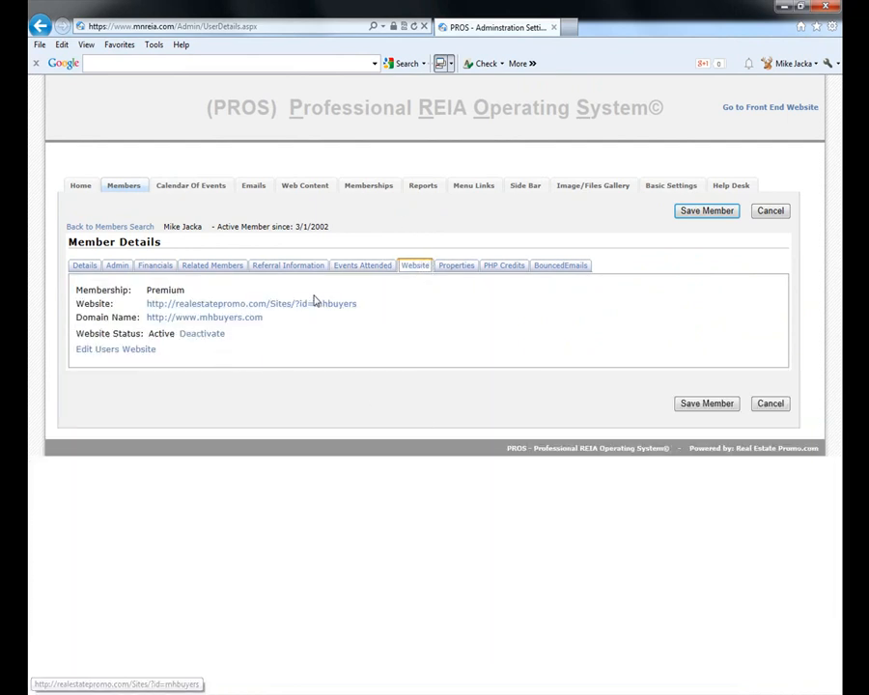
pyautogui.click(453, 265)
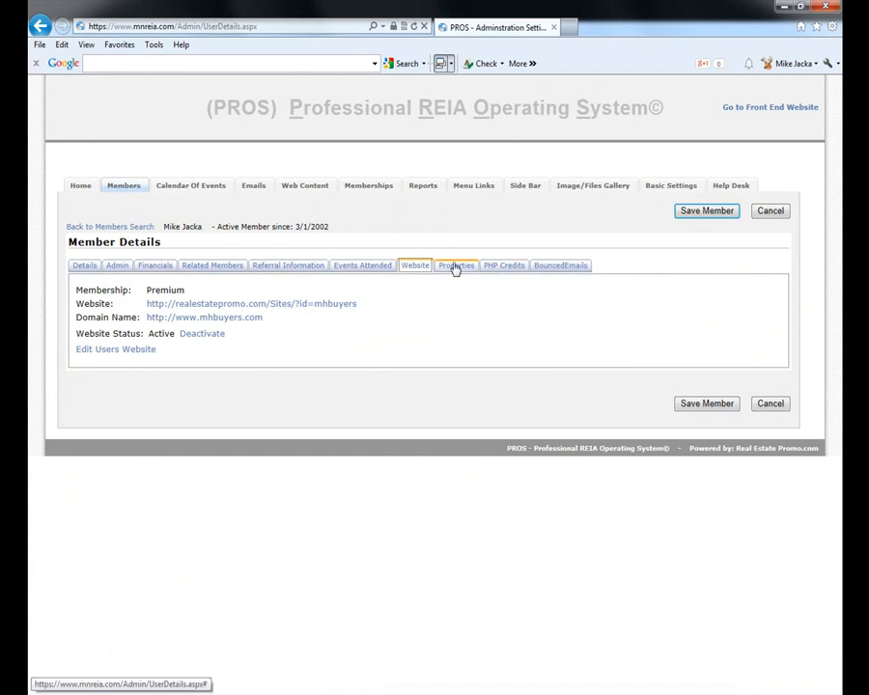
pyautogui.scroll(-2, 404, 382)
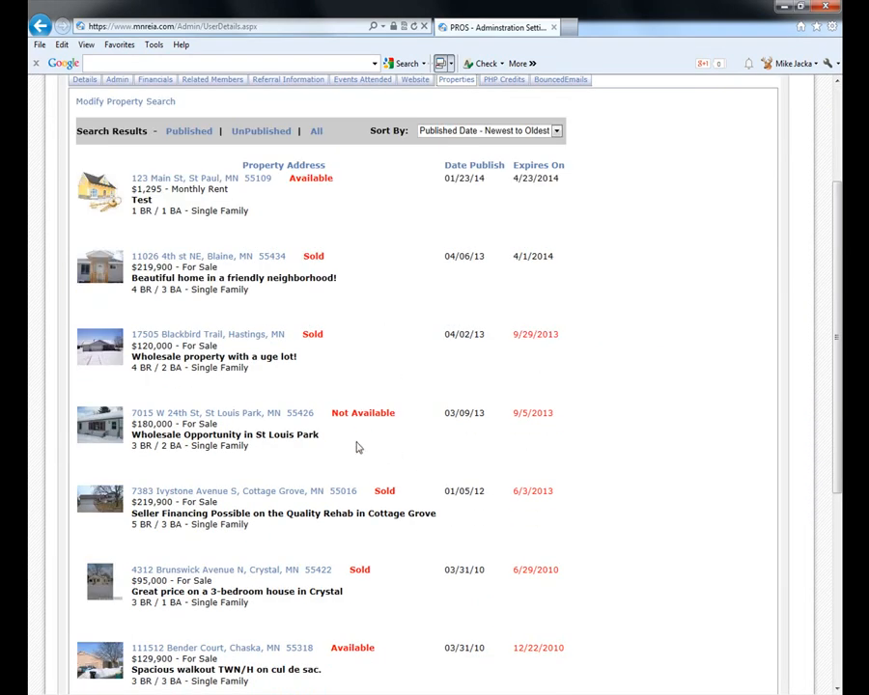
pyautogui.scroll(-2, 355, 448)
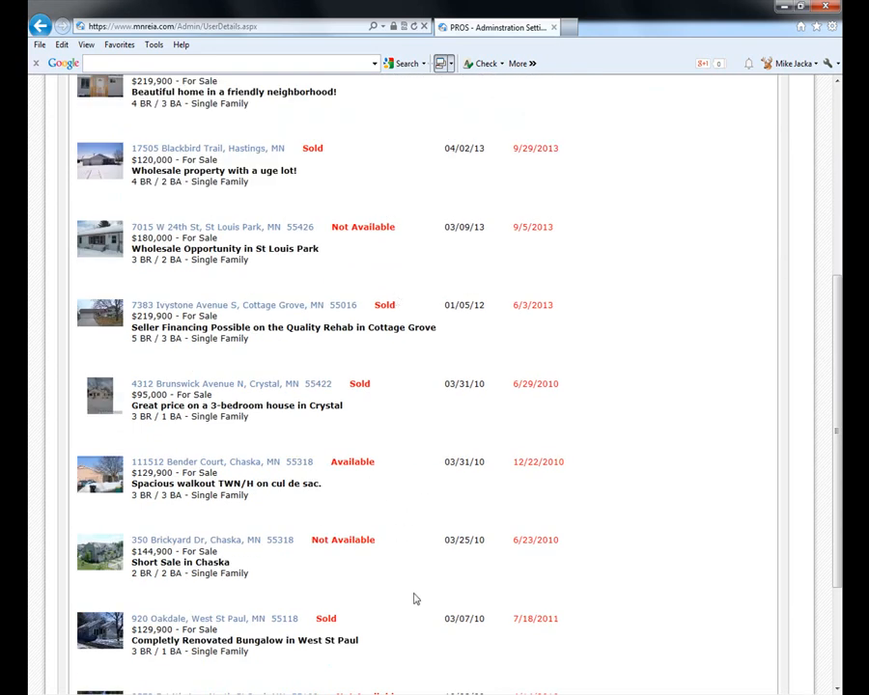
pyautogui.scroll(4, 415, 608)
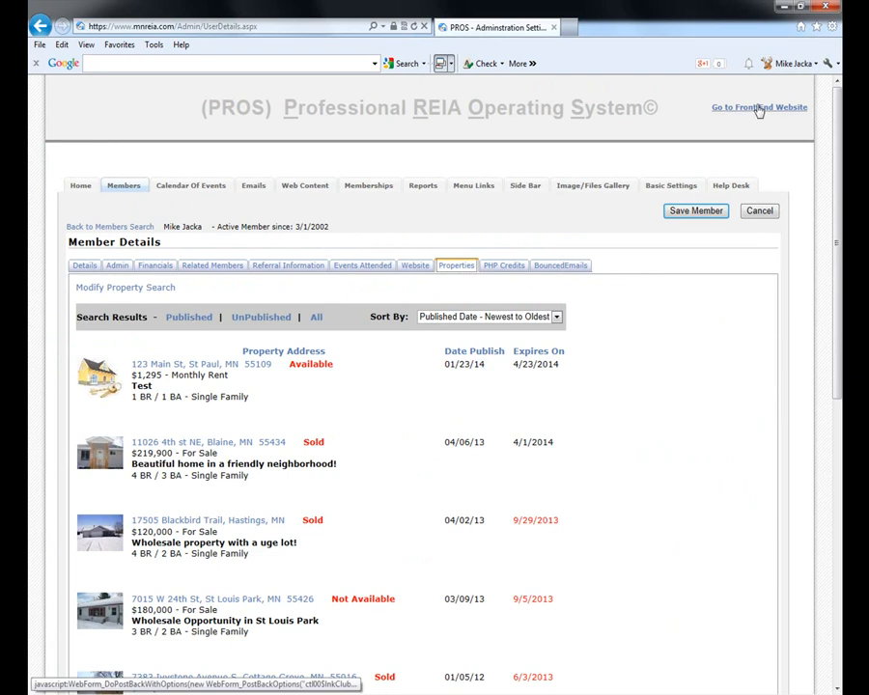
# - Open the Blaine property's listing page from My Account > Add / Edit Property Listings
pyautogui.click(759, 108)
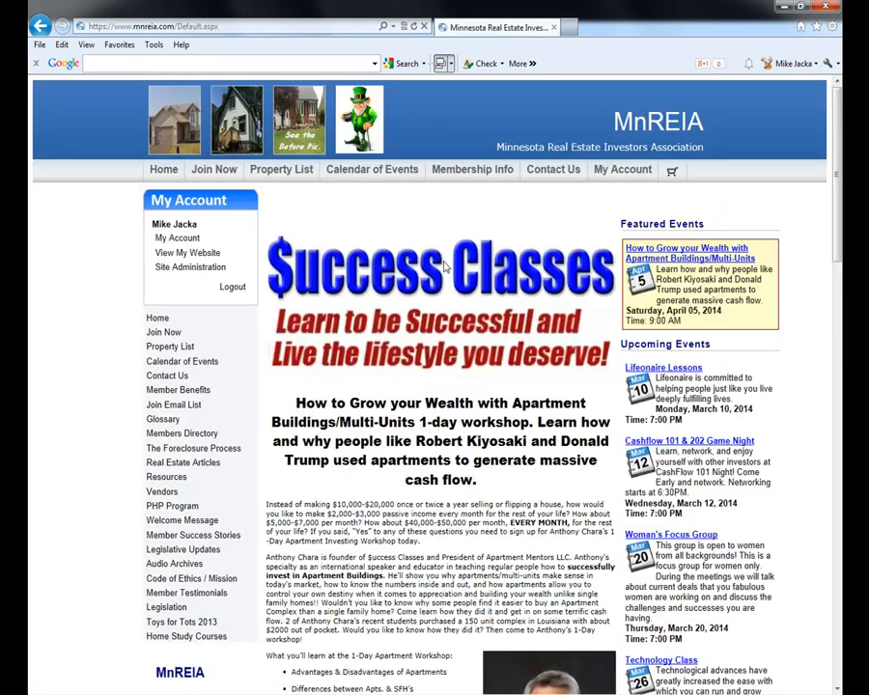
pyautogui.click(225, 236)
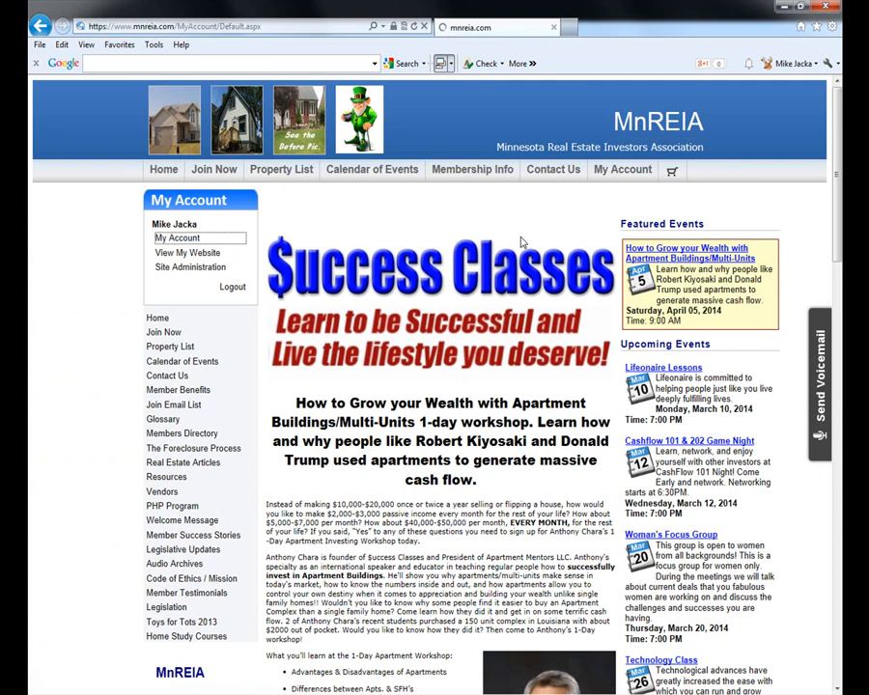
pyautogui.click(387, 246)
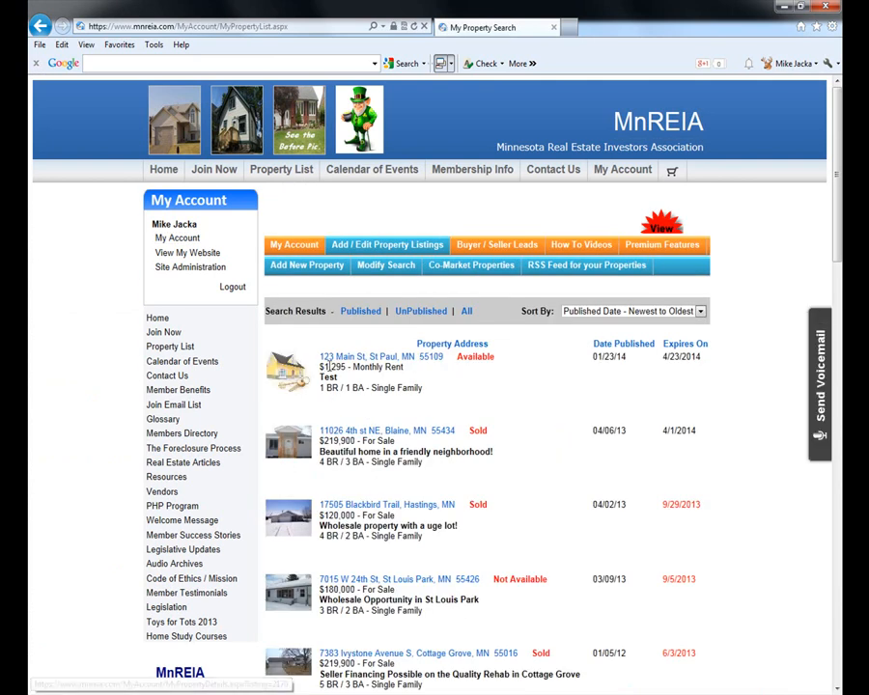
pyautogui.click(343, 434)
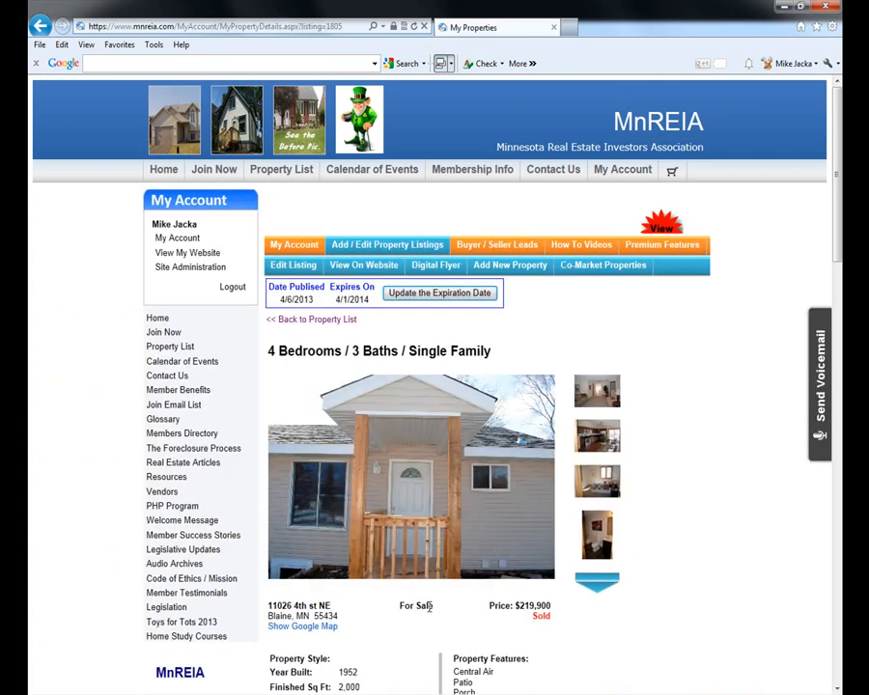
# - Edit the Blaine listing and show its Administrative settings: published 4/6/2013, expiring 4/1/2014
pyautogui.scroll(-2, 430, 606)
pyautogui.scroll(1, 427, 490)
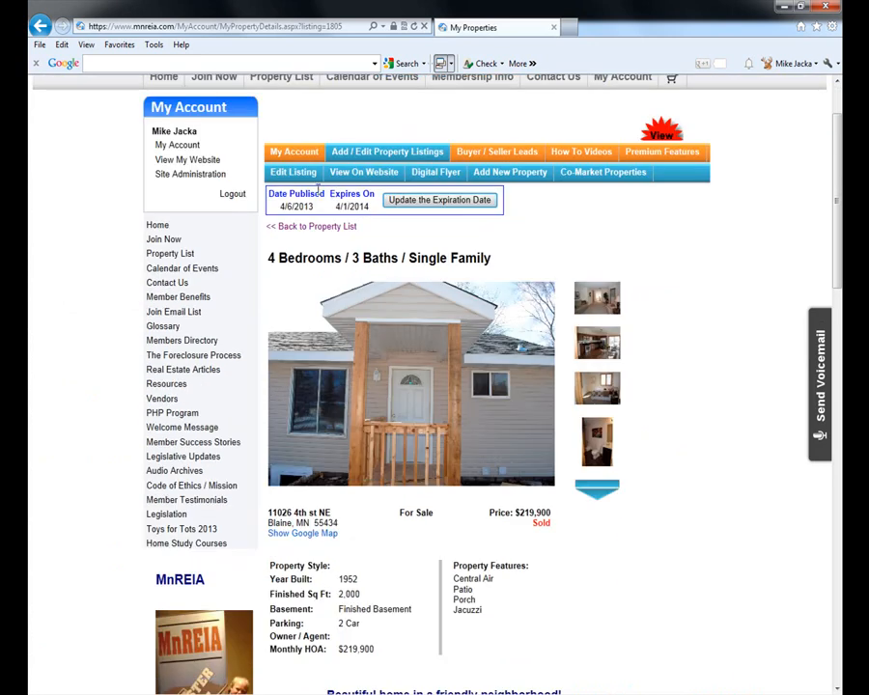
pyautogui.click(292, 176)
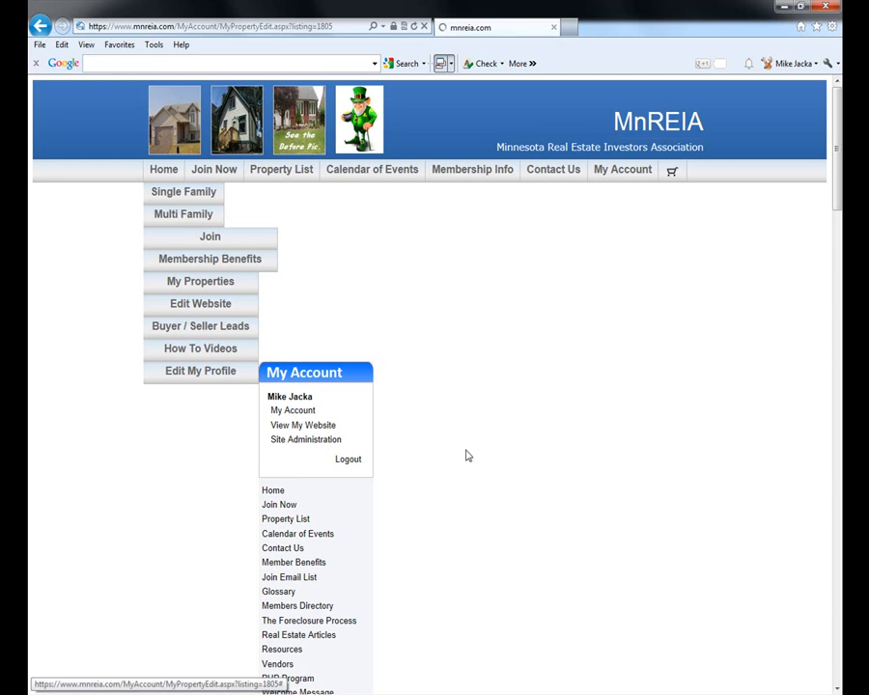
pyautogui.click(359, 296)
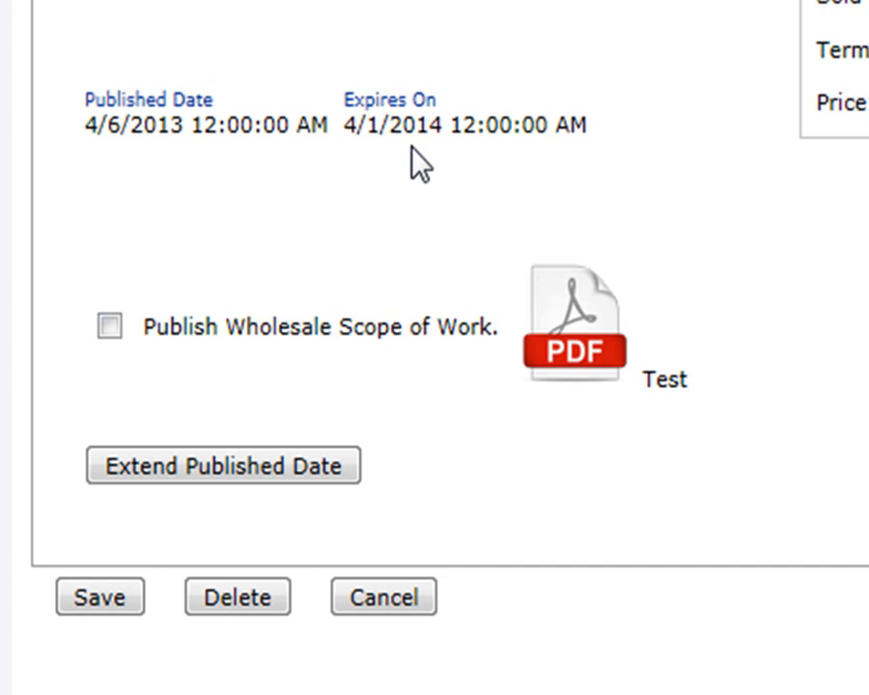
# - Extend the Blaine listing's expiry to 6/30/2014, see the 30-day limit, then open Site Administration
pyautogui.click(214, 473)
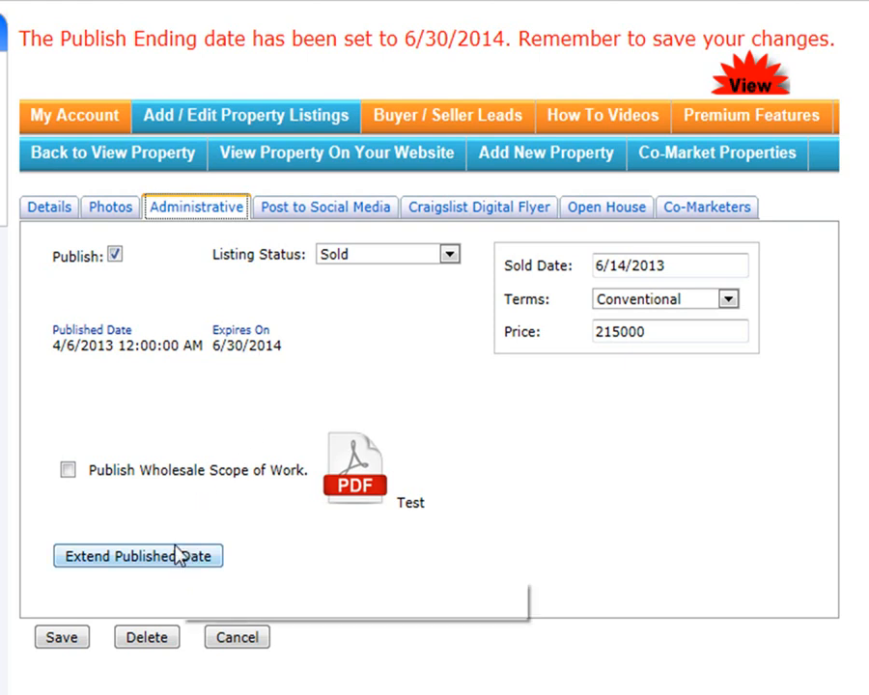
pyautogui.click(127, 563)
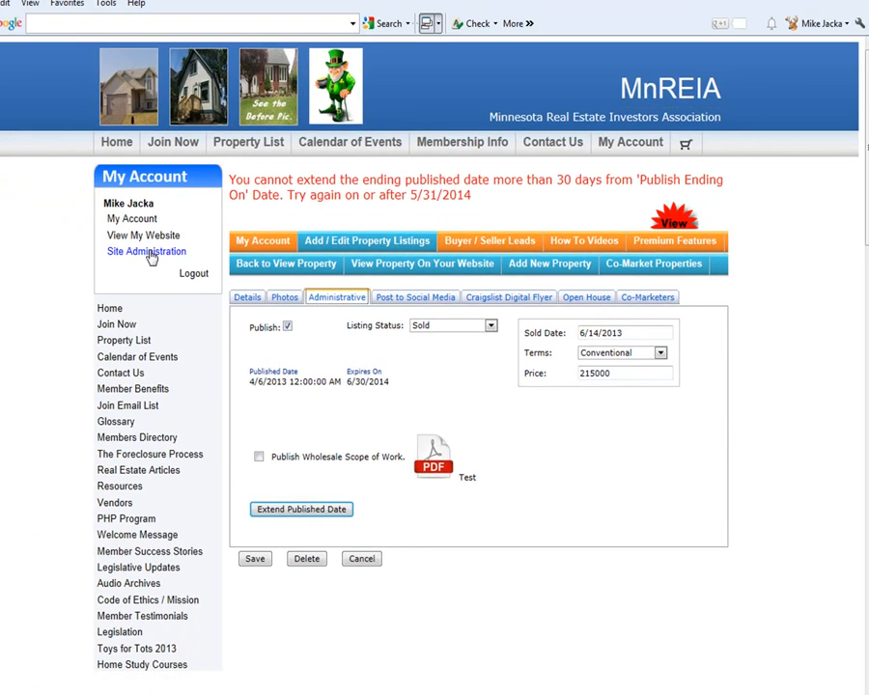
pyautogui.click(147, 252)
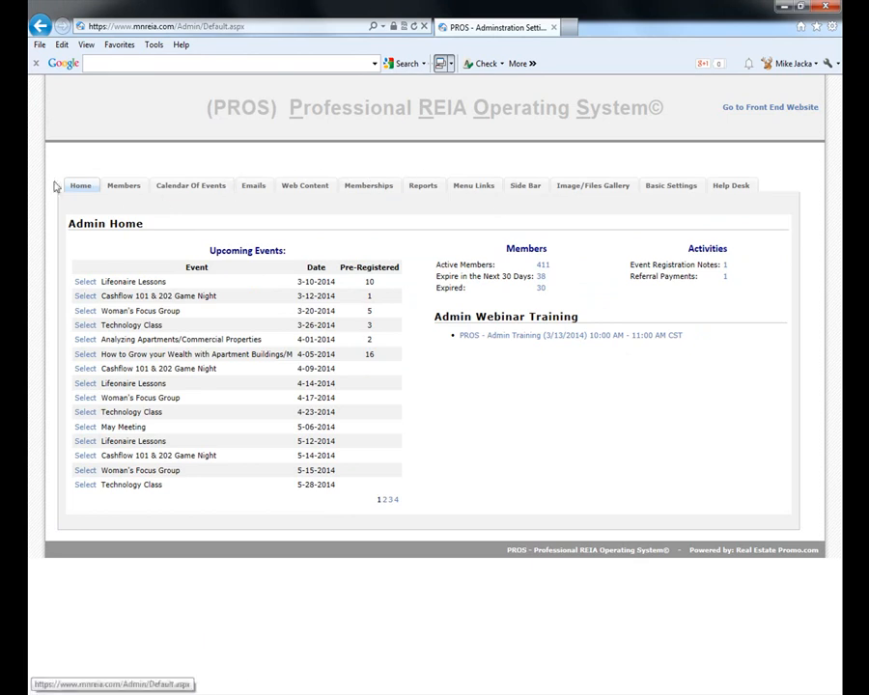
# - Open the first member's record, review their 26 PHP credits, and show their Admin settings
pyautogui.click(130, 195)
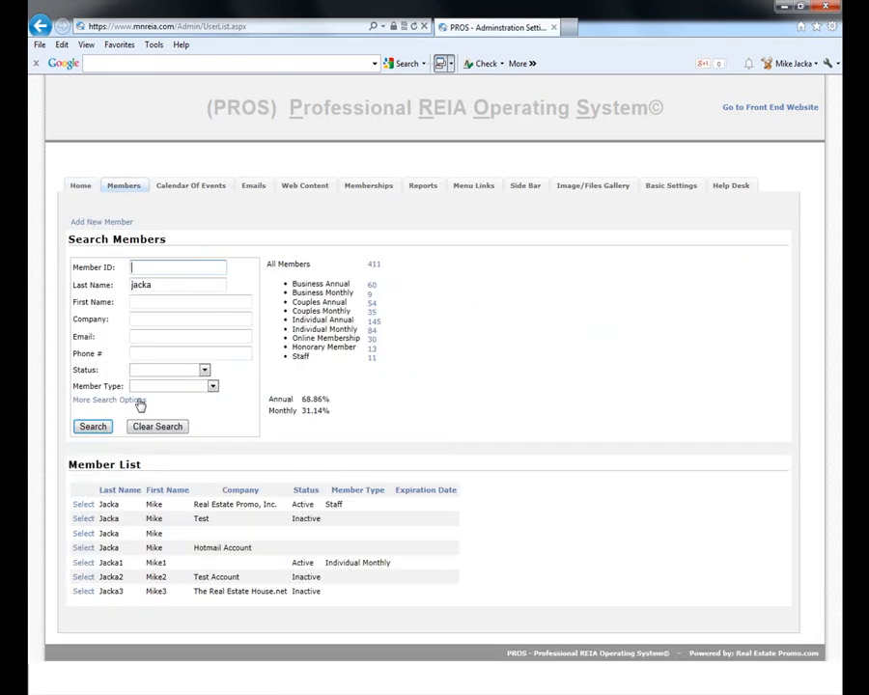
pyautogui.click(83, 503)
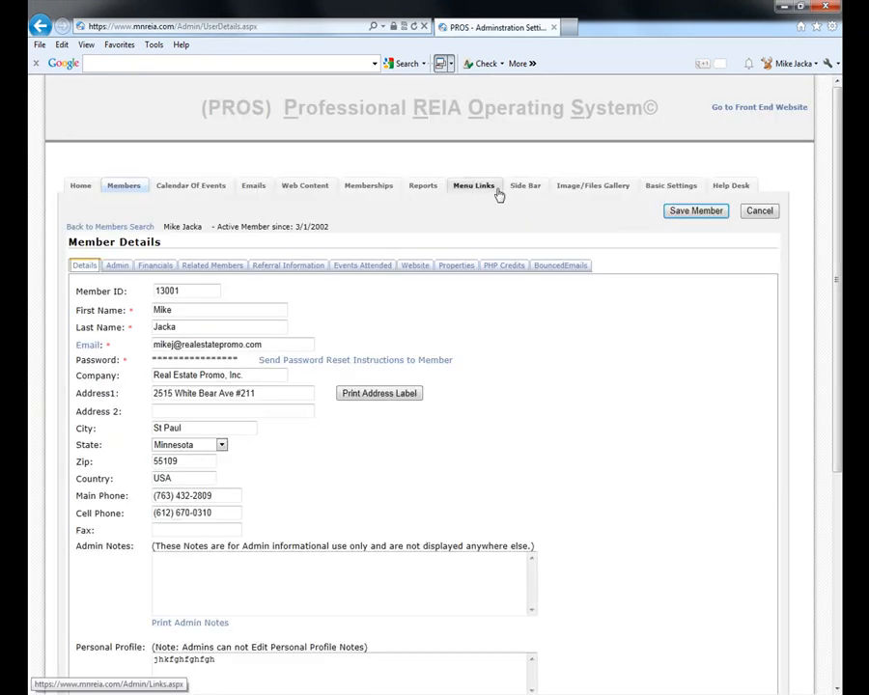
pyautogui.click(518, 271)
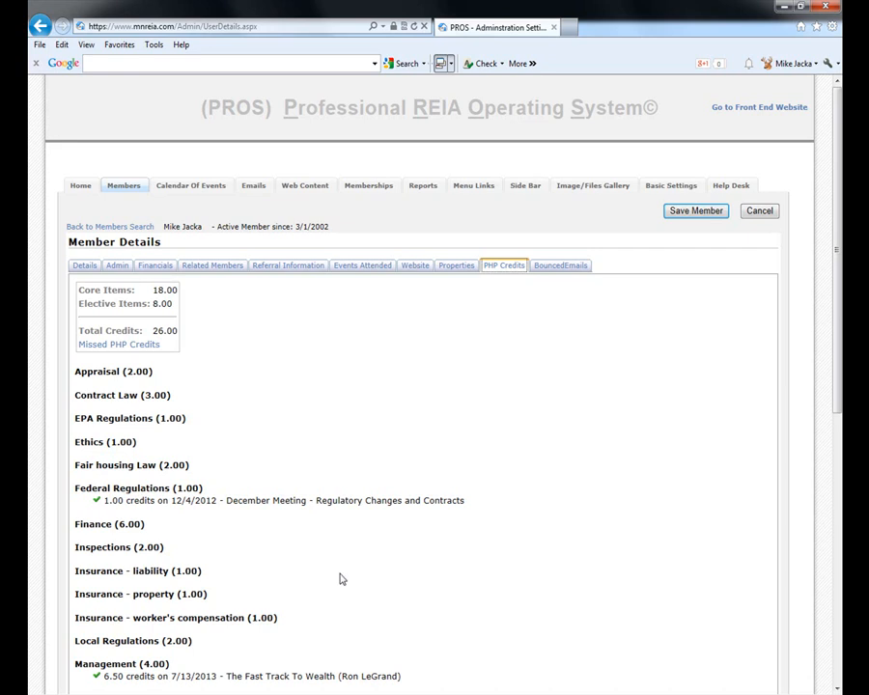
pyautogui.scroll(-4, 244, 357)
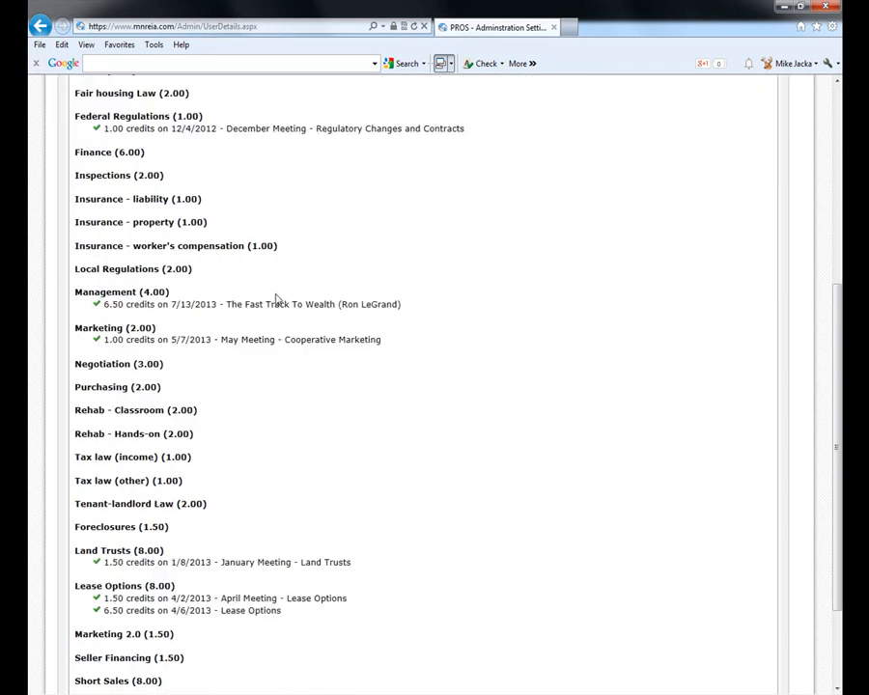
pyautogui.scroll(-1, 299, 498)
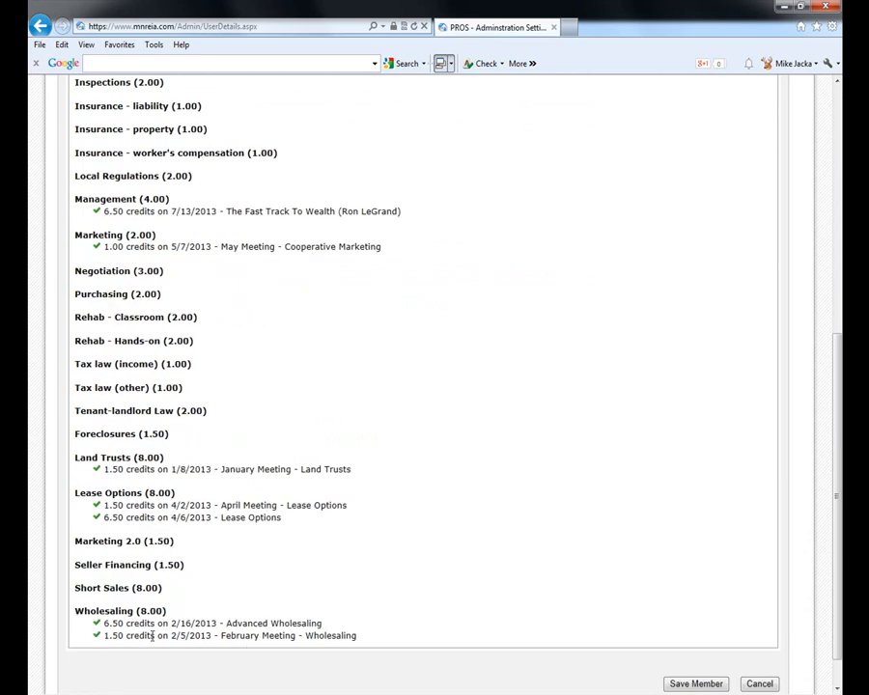
pyautogui.scroll(5, 446, 464)
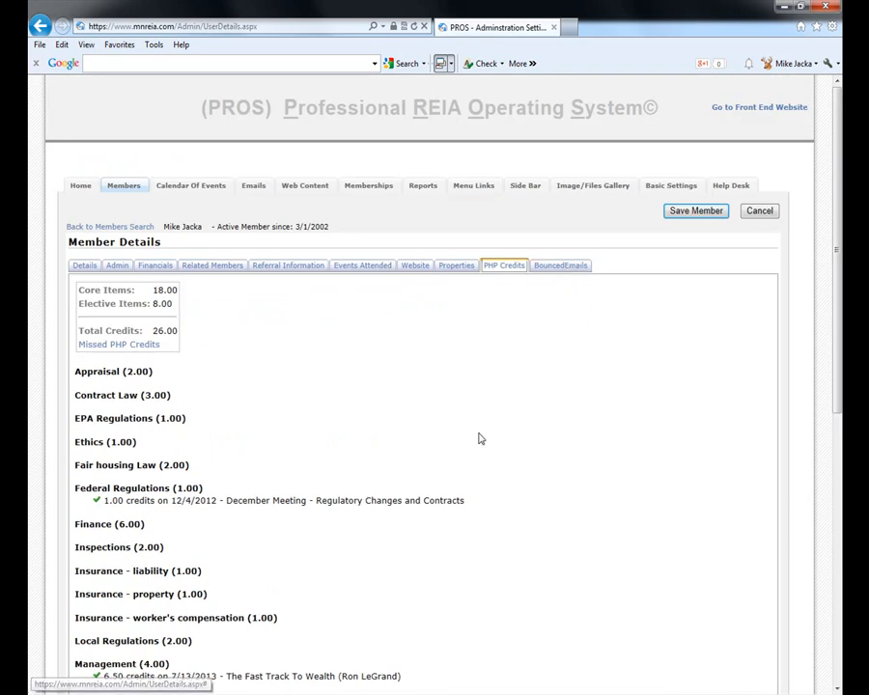
pyautogui.click(116, 269)
pyautogui.scroll(-1, 456, 431)
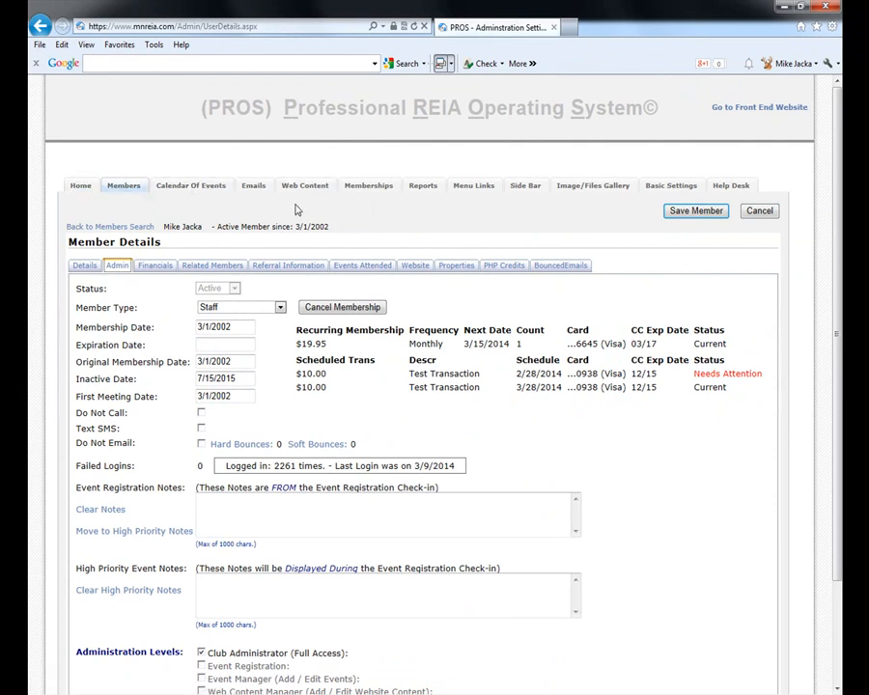
# - Open the empty Add / Edit Events form under Calendar Of Events
pyautogui.click(193, 186)
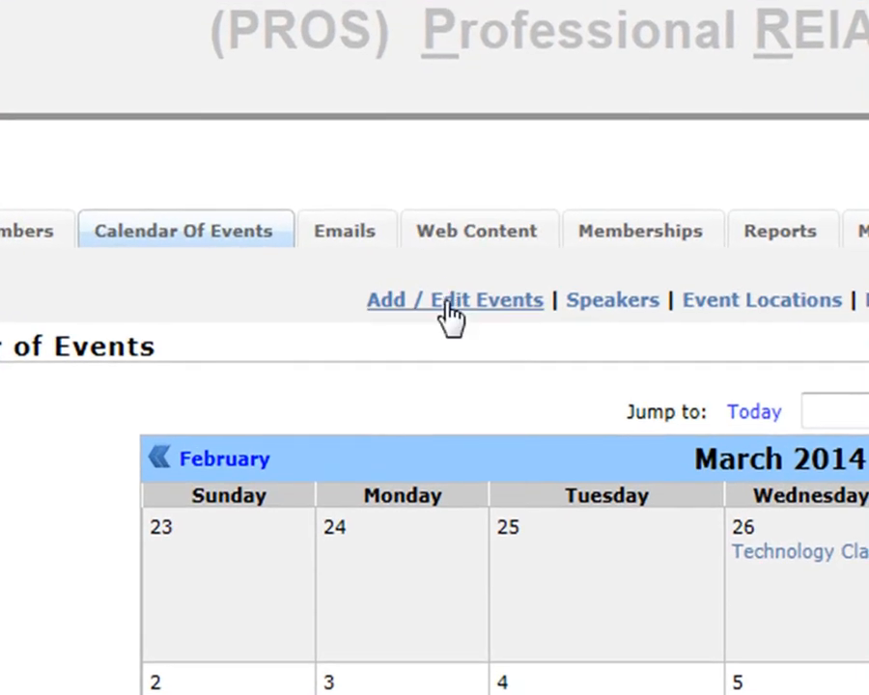
pyautogui.click(429, 288)
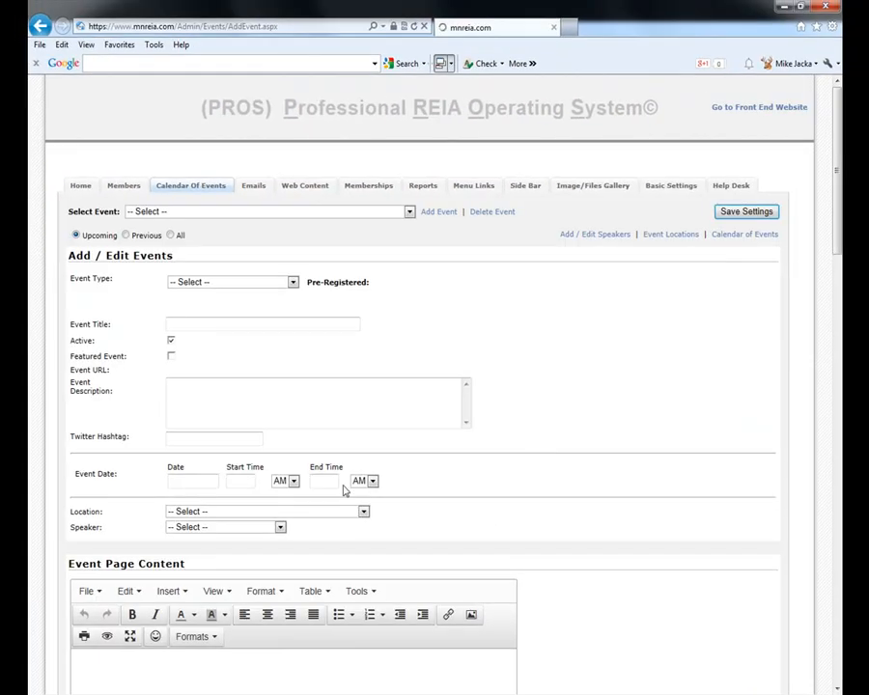
pyautogui.scroll(-2, 701, 453)
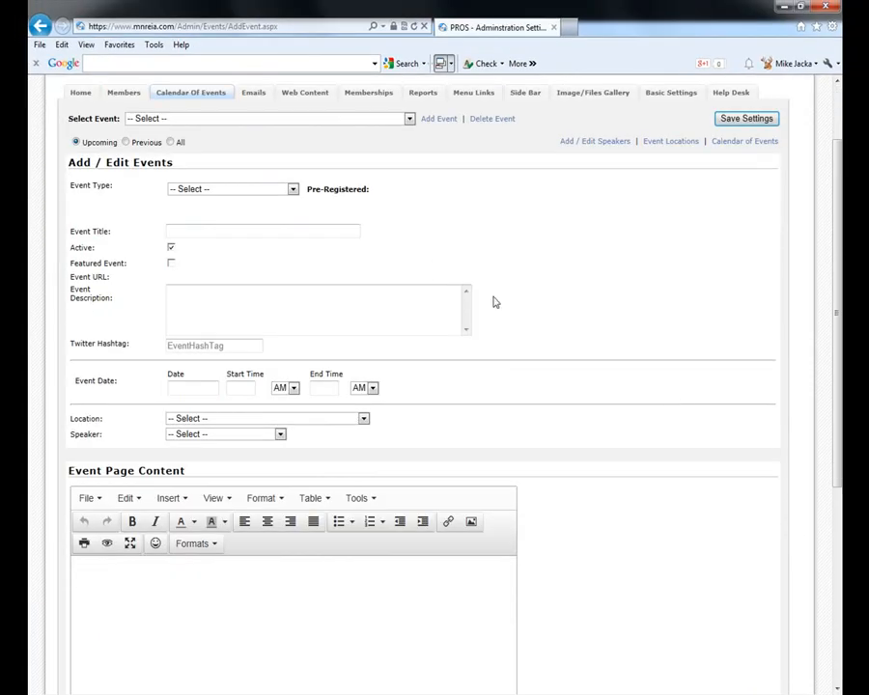
# - Browse the Location and Speaker lists without choosing, then scroll through the form to Advanced Settings
pyautogui.click(234, 228)
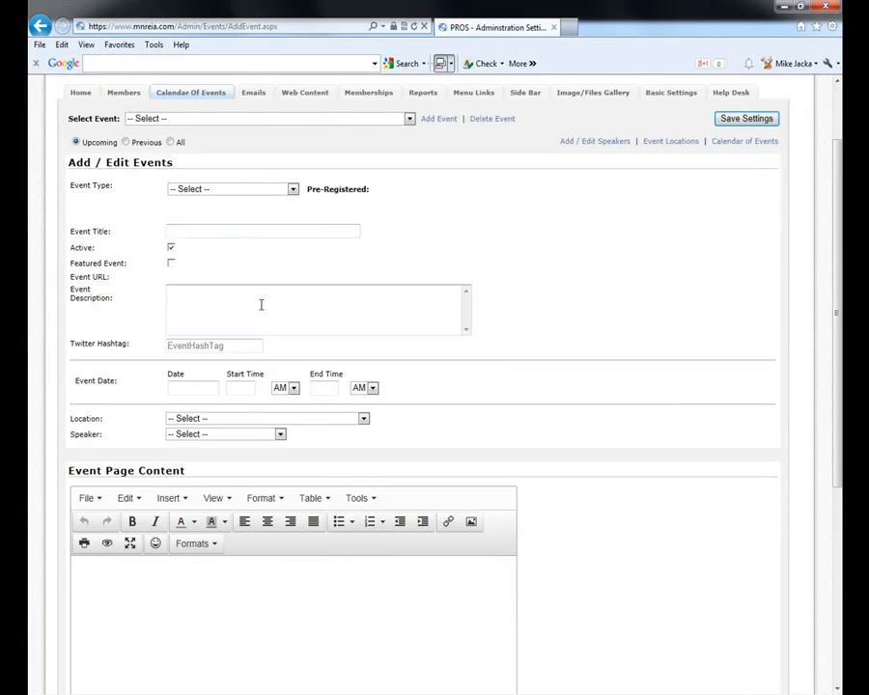
pyautogui.click(177, 419)
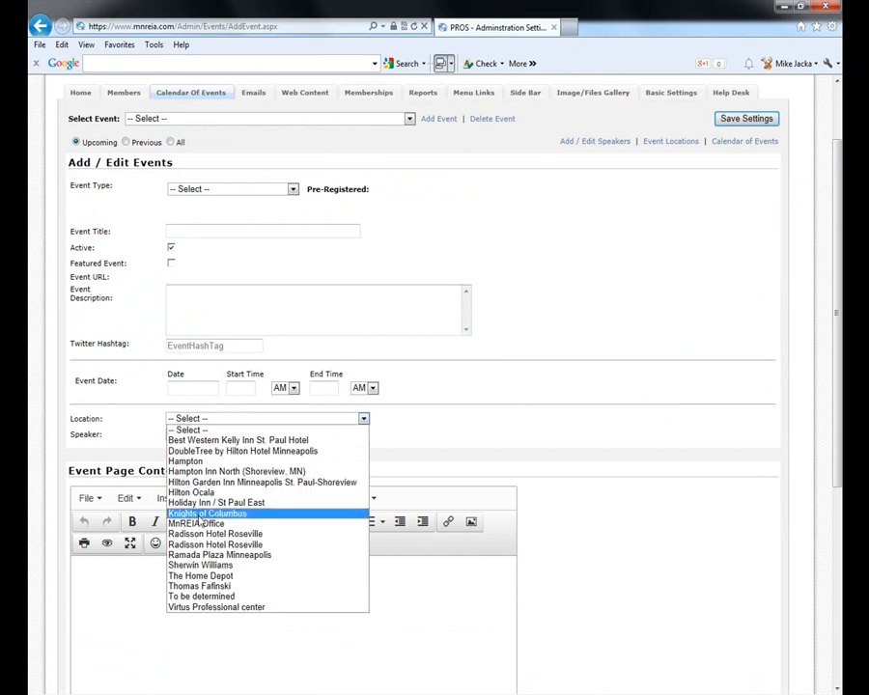
pyautogui.click(119, 379)
pyautogui.click(203, 434)
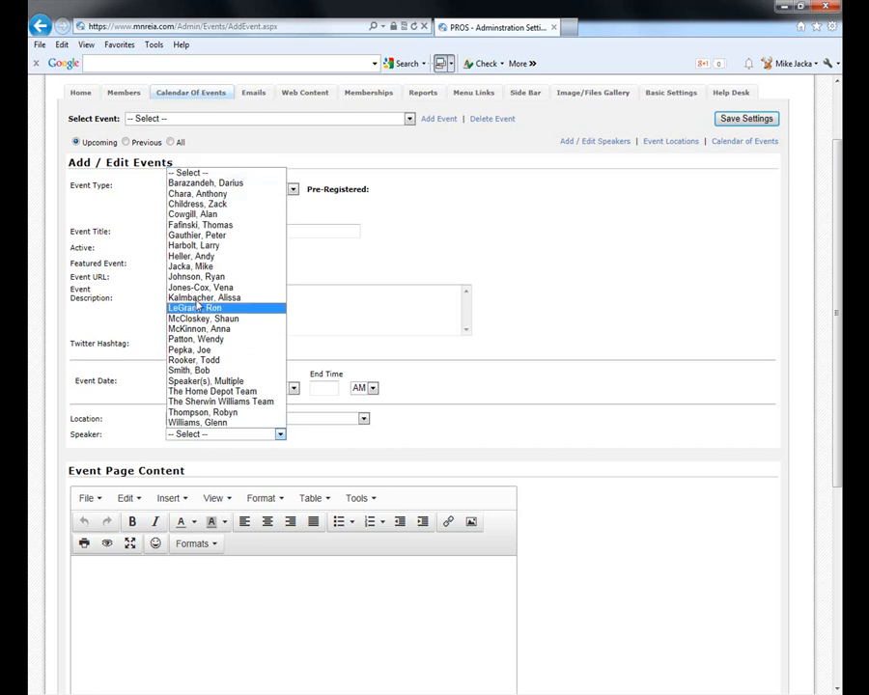
pyautogui.click(118, 333)
pyautogui.scroll(-3, 351, 432)
pyautogui.scroll(-1, 350, 432)
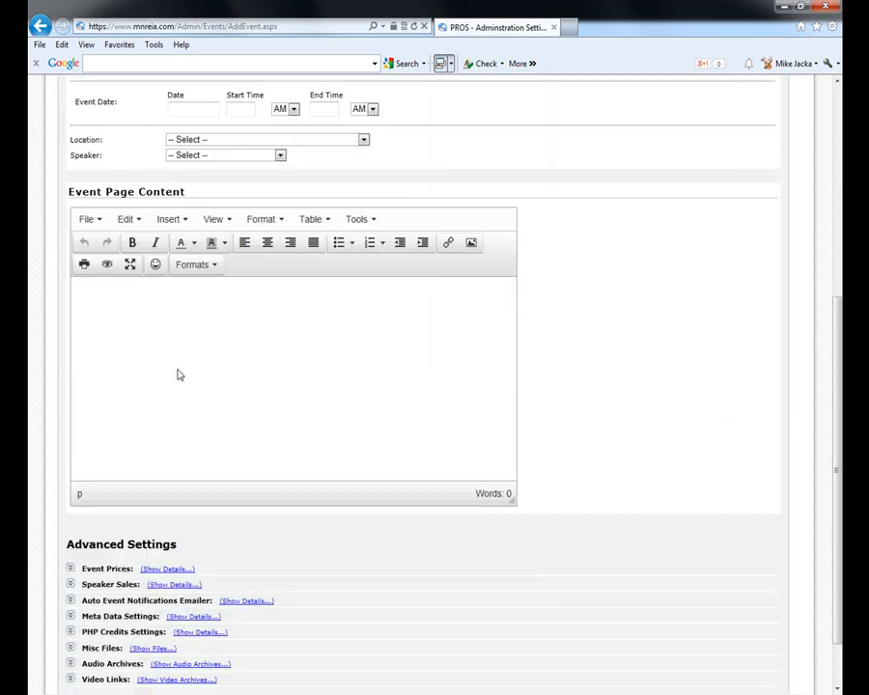
pyautogui.scroll(-1, 271, 404)
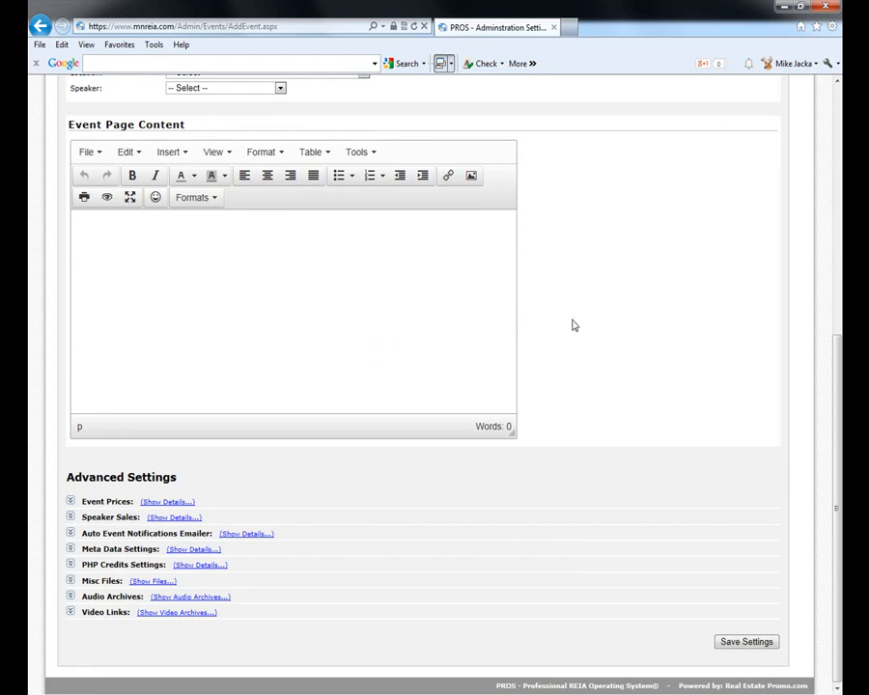
pyautogui.scroll(6, 566, 326)
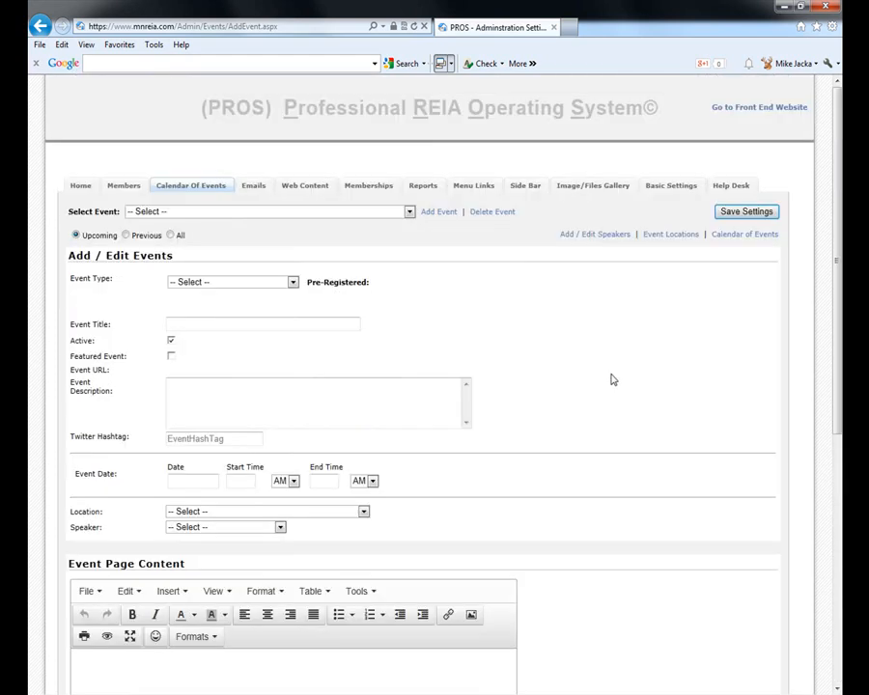
# - Load the 4/5/2014 apartment buildings workshop into the Add / Edit Events form
pyautogui.click(219, 213)
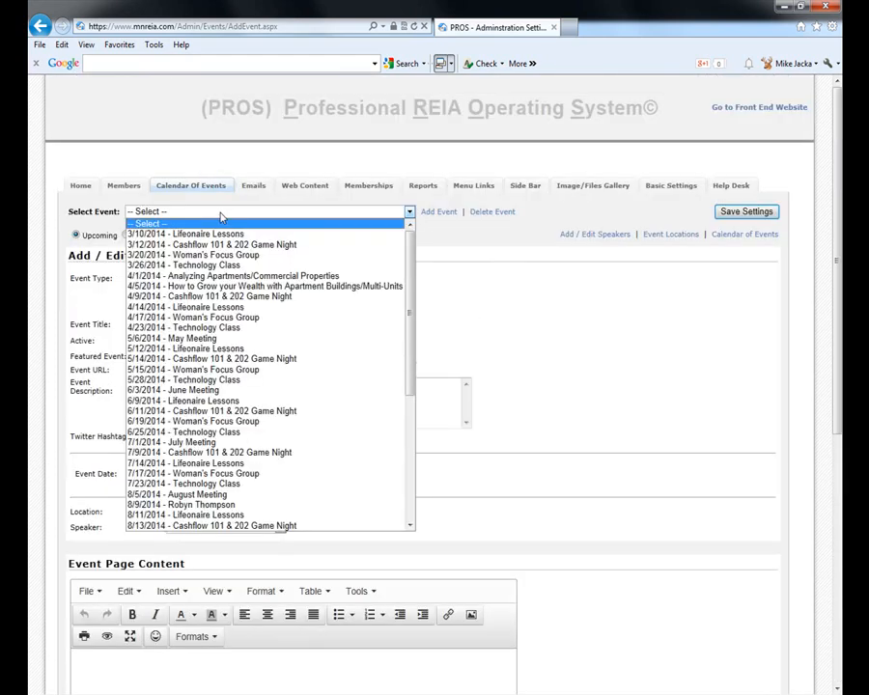
pyautogui.click(242, 291)
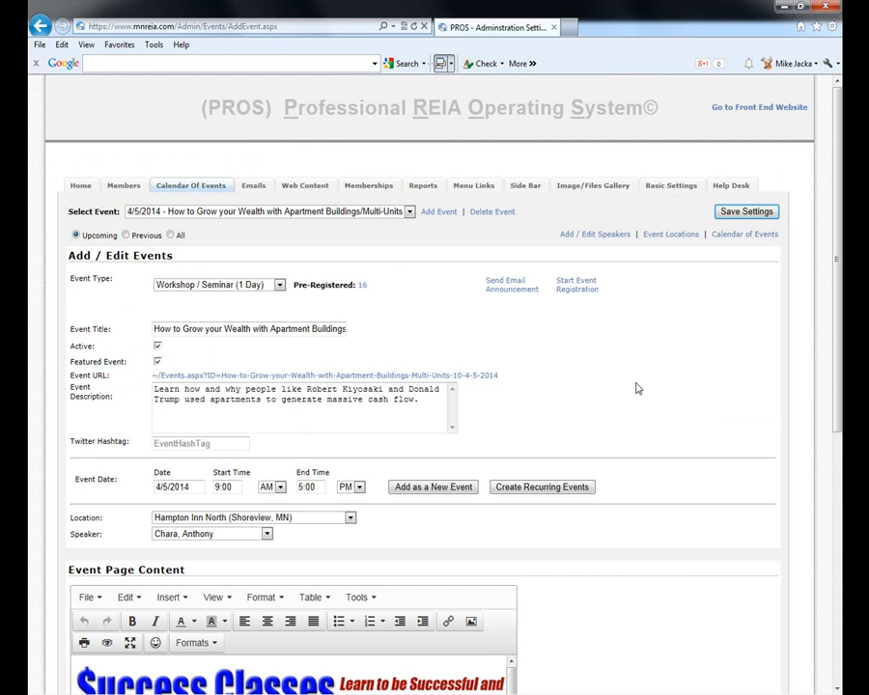
pyautogui.scroll(-2, 628, 394)
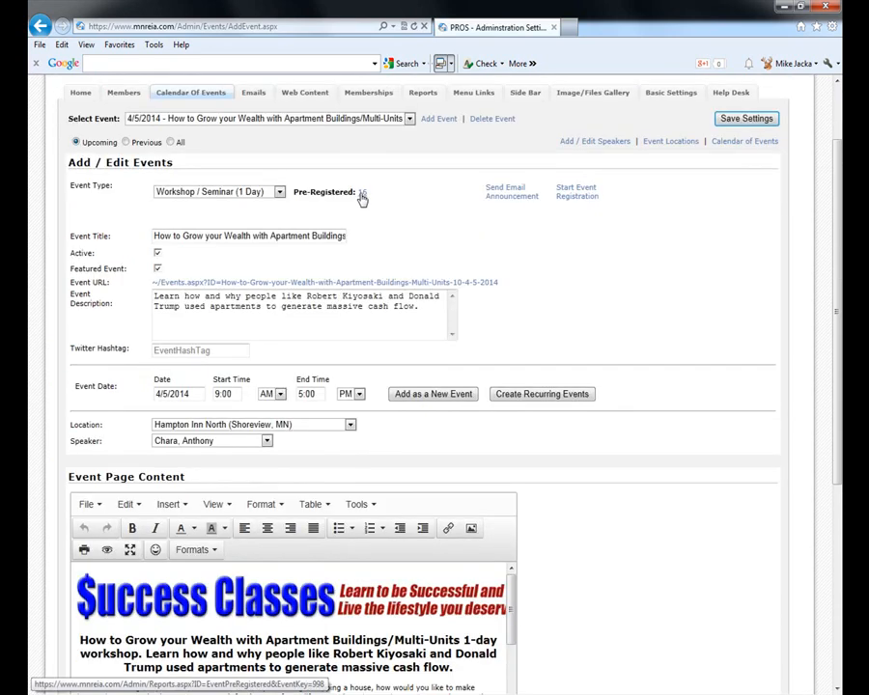
# - Preview the workshop's public event page, close it, and click into the Event Page Content editor
pyautogui.click(359, 283)
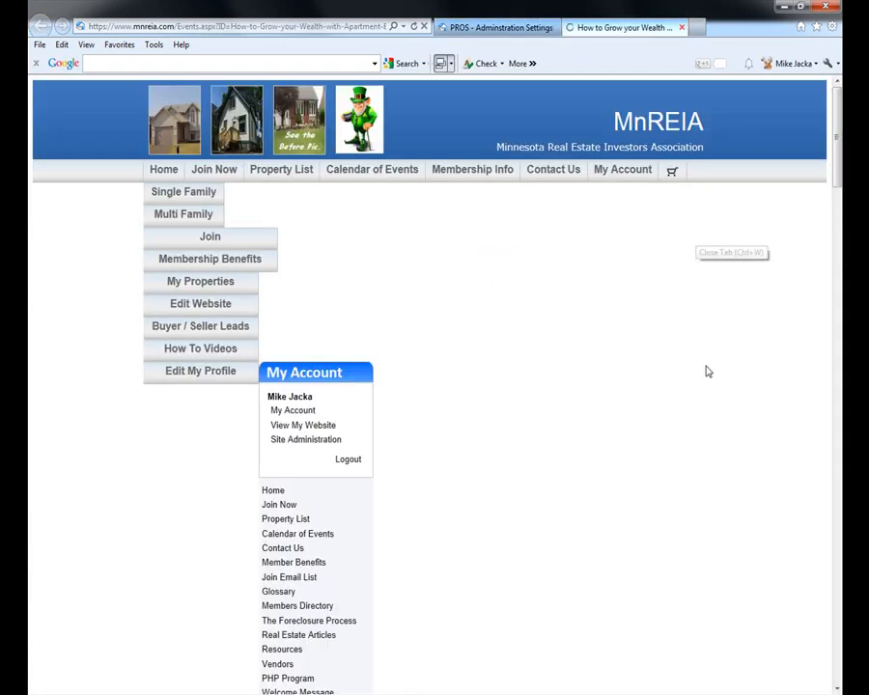
pyautogui.scroll(-5, 660, 429)
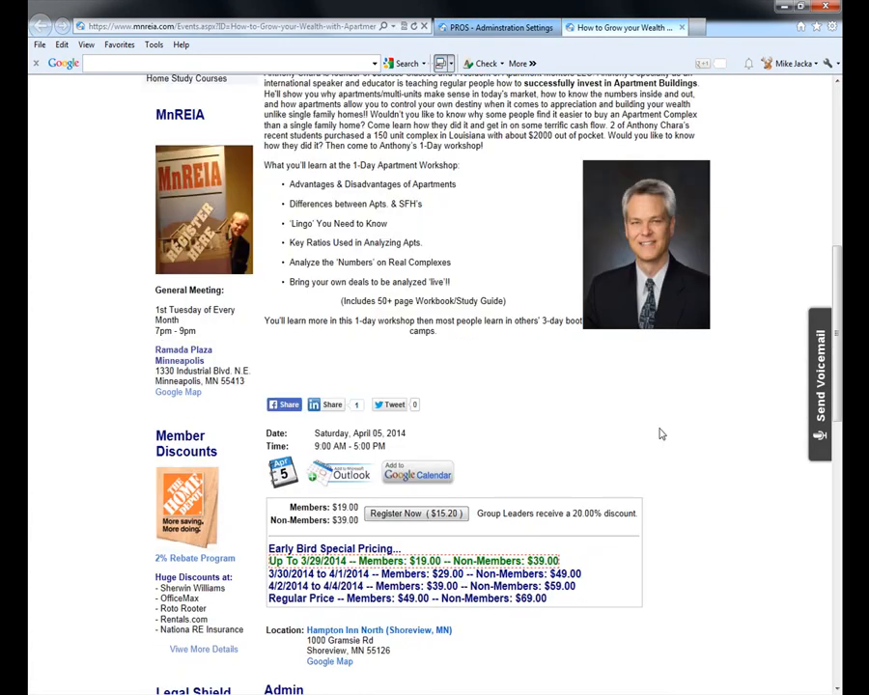
pyautogui.scroll(-1, 666, 386)
pyautogui.click(683, 28)
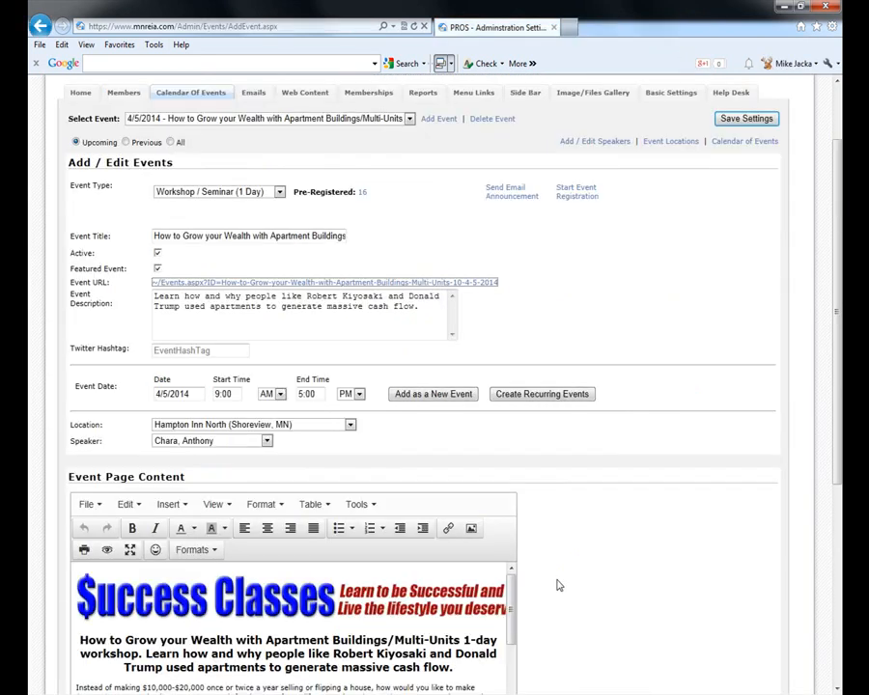
pyautogui.scroll(-2, 675, 522)
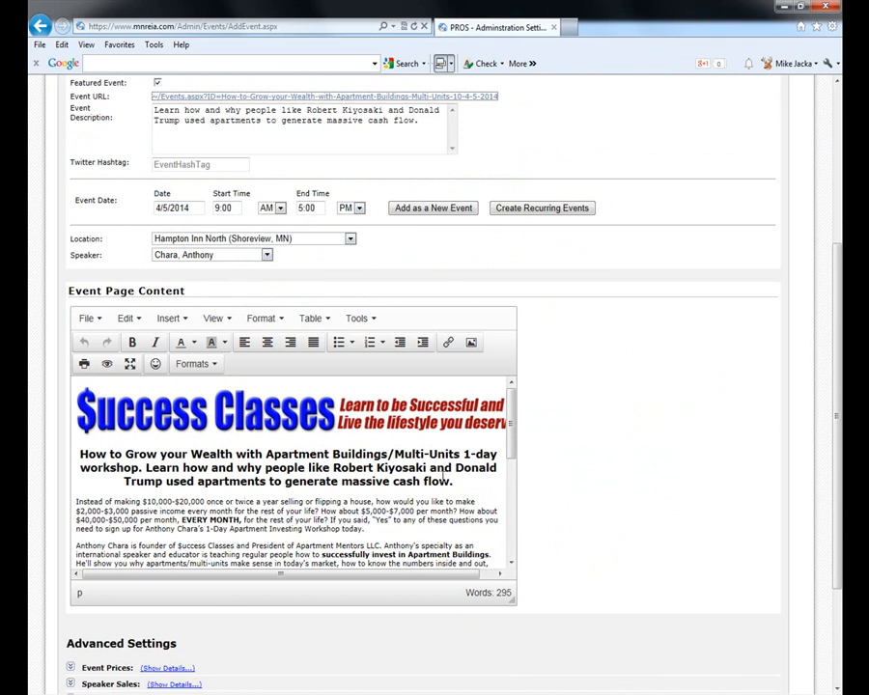
pyautogui.click(326, 509)
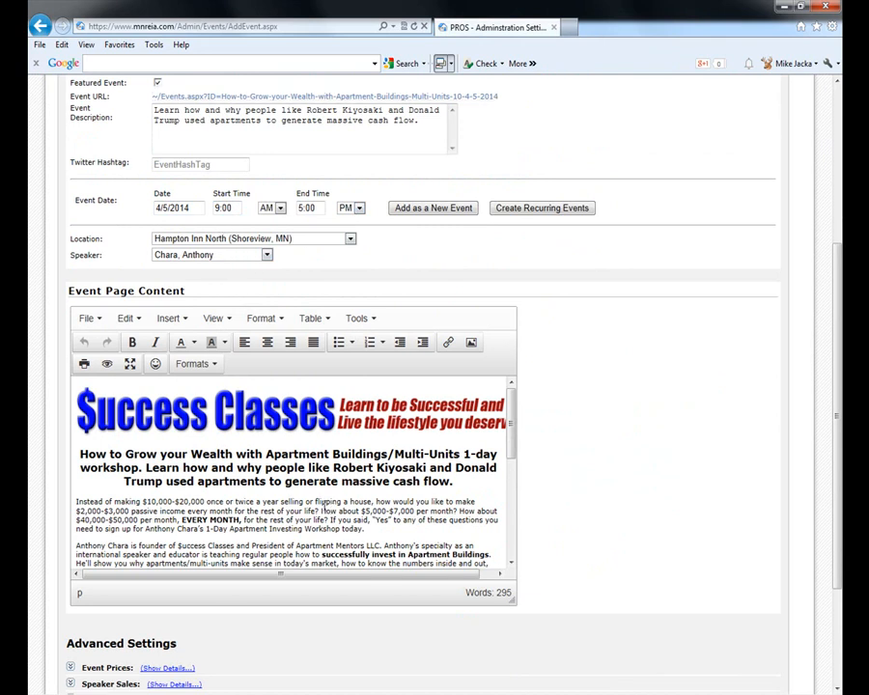
# - Insert Afternoon.png from MoxieManager into the workshop's event page content
pyautogui.click(472, 345)
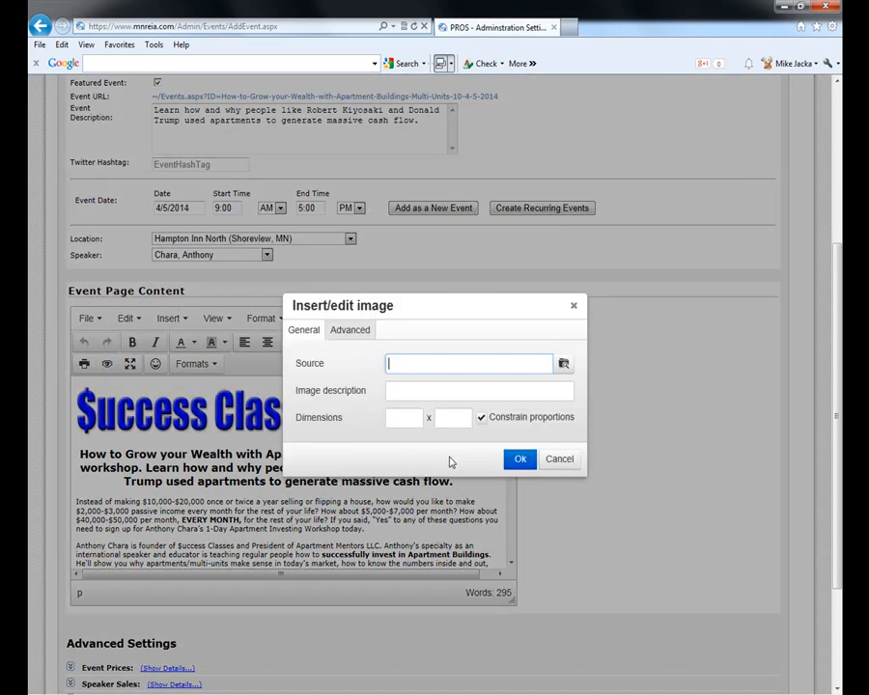
pyautogui.click(564, 365)
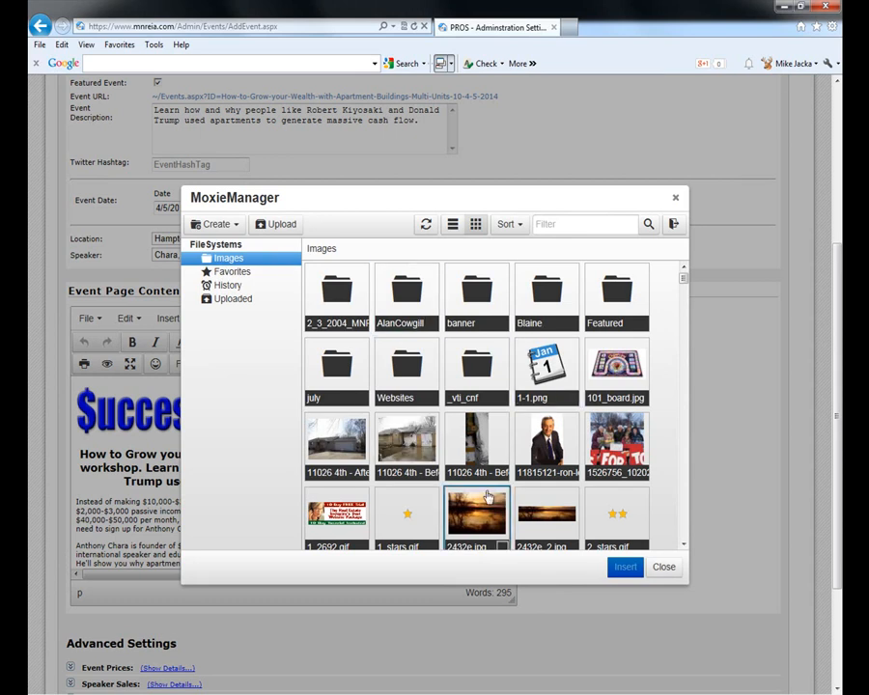
pyautogui.scroll(-1, 481, 506)
pyautogui.scroll(-1, 481, 506)
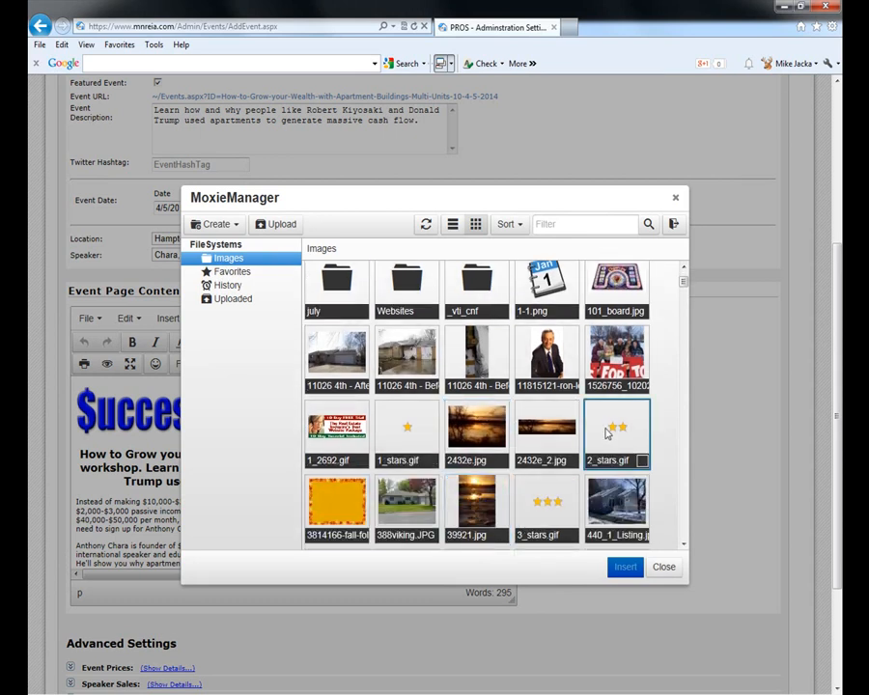
pyautogui.scroll(-2, 604, 425)
pyautogui.scroll(-3, 558, 485)
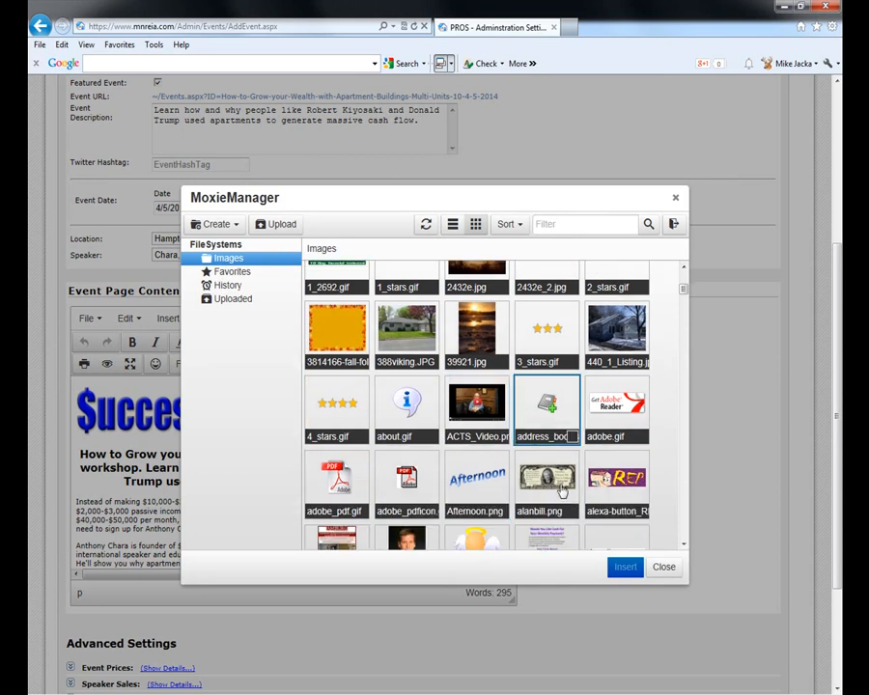
pyautogui.click(497, 422)
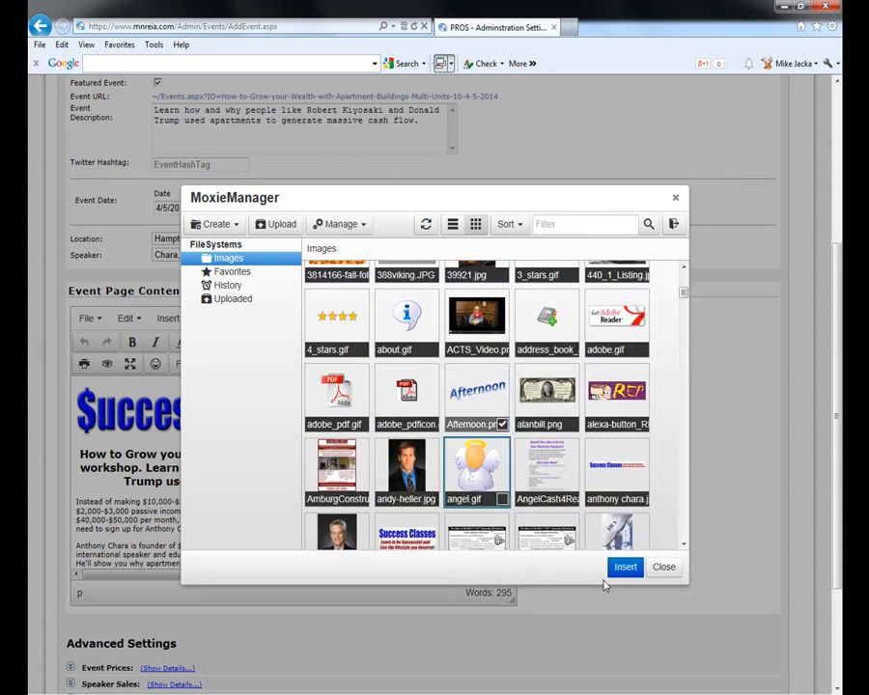
pyautogui.click(623, 566)
pyautogui.click(517, 459)
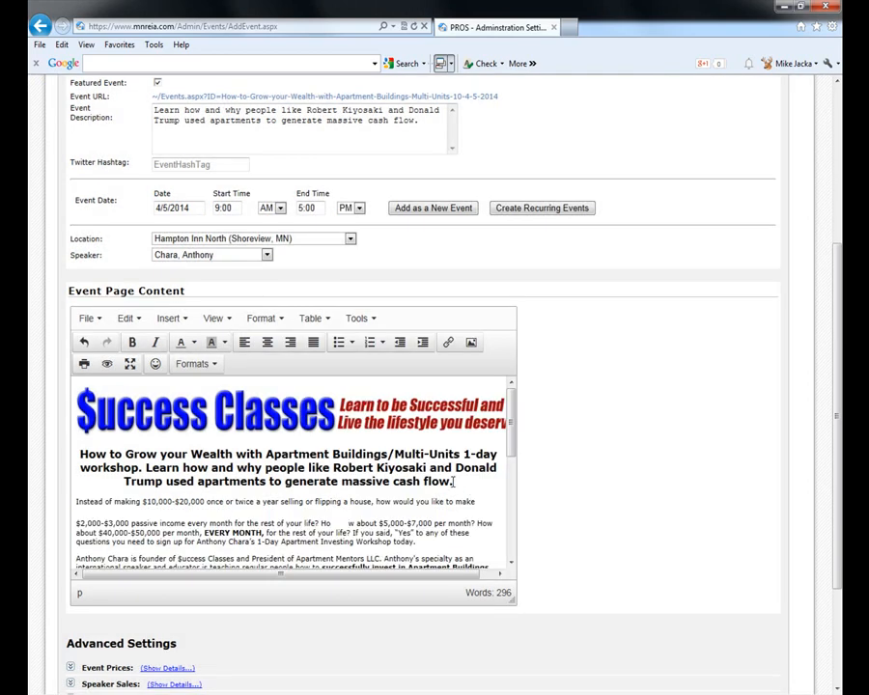
# - Select the inserted Afternoon image within the opening paragraph
pyautogui.scroll(-5, 453, 480)
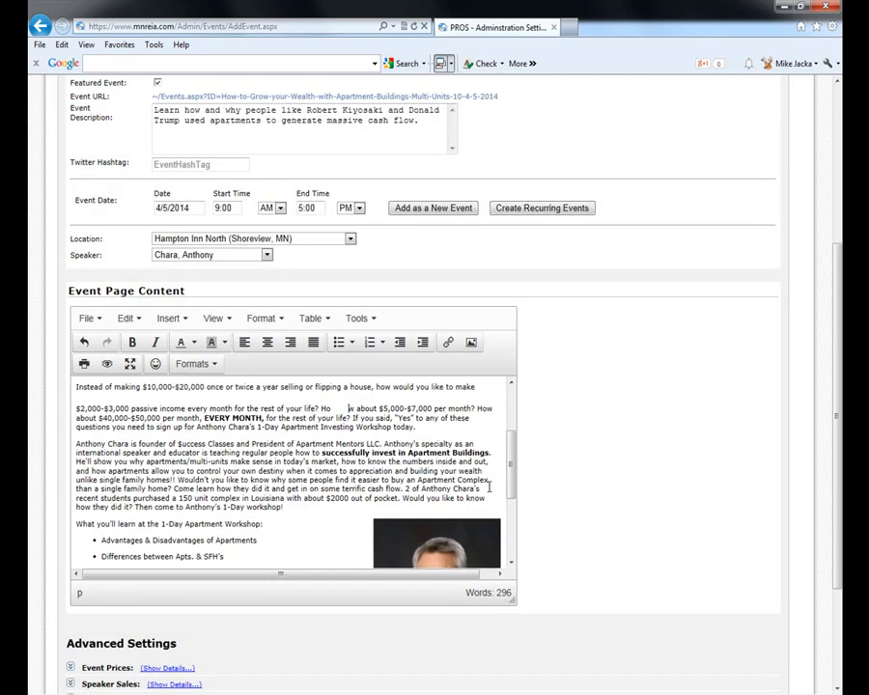
pyautogui.click(464, 492)
pyautogui.scroll(3, 464, 486)
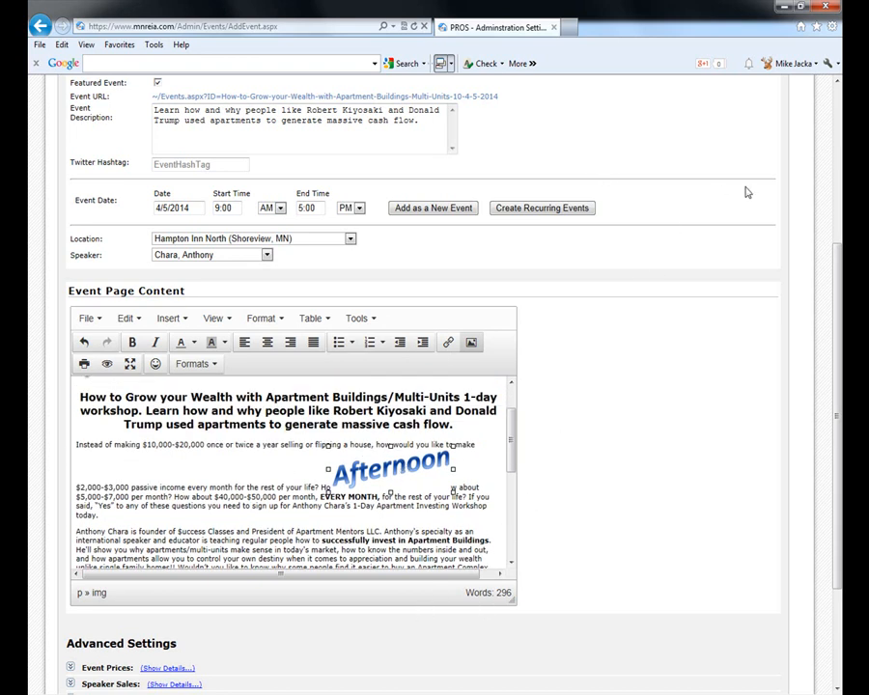
pyautogui.scroll(6, 724, 365)
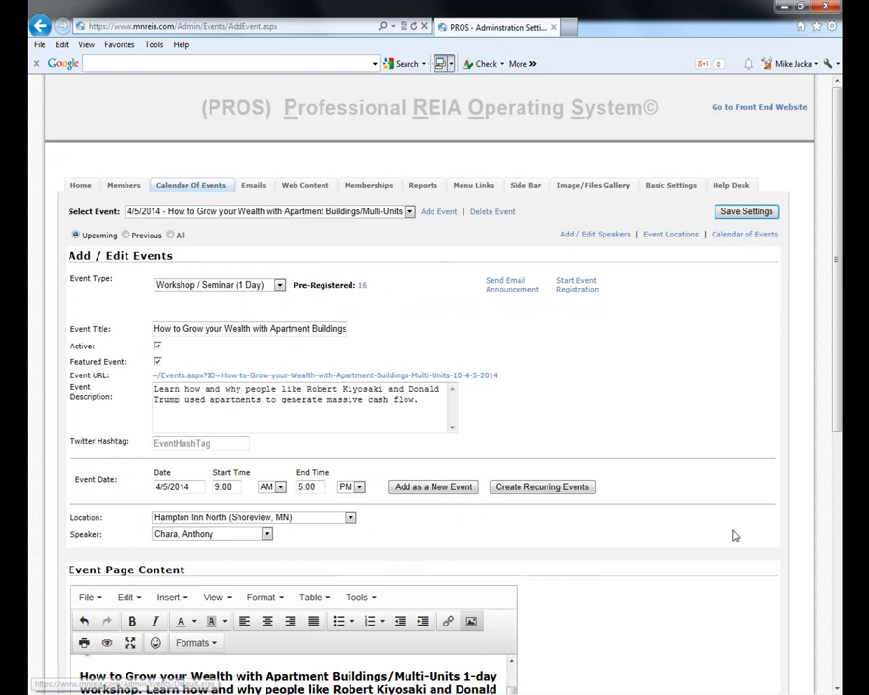
# - Go back without saving and reopen the April 5 apartment workshop from the Calendar Of Events
pyautogui.hotkey('alt', 'Left')
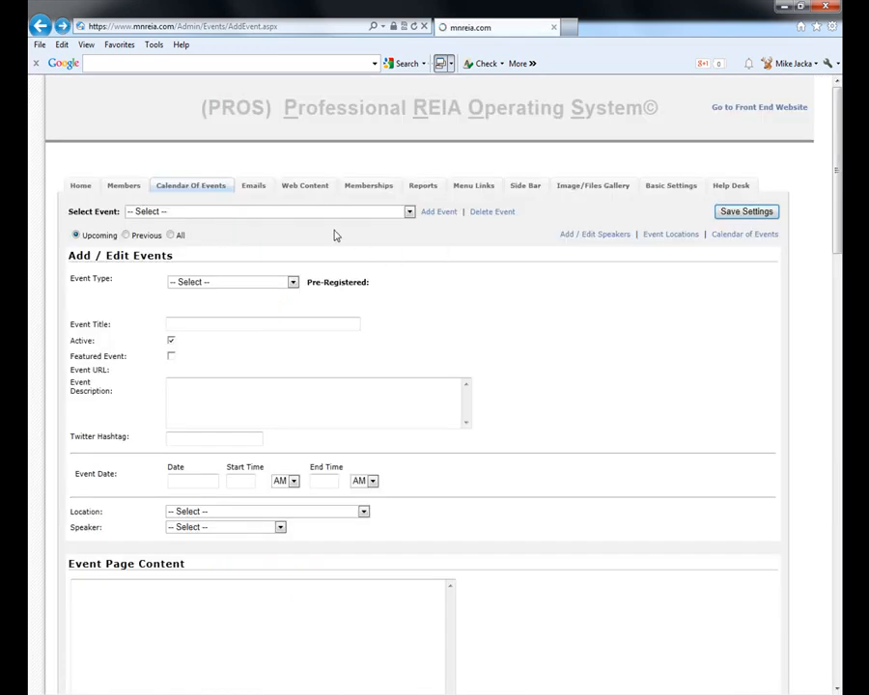
pyautogui.click(198, 188)
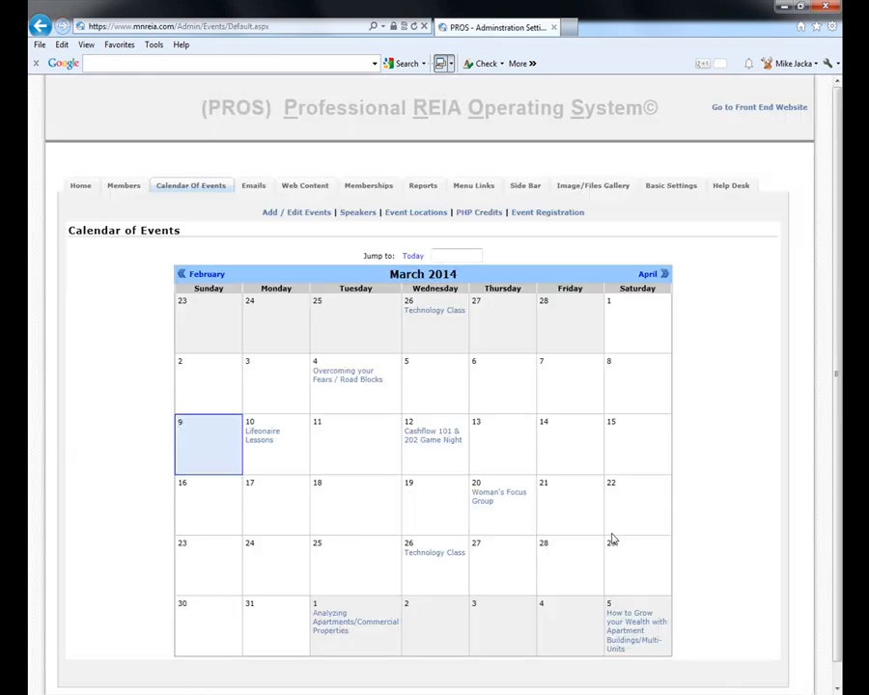
pyautogui.click(610, 623)
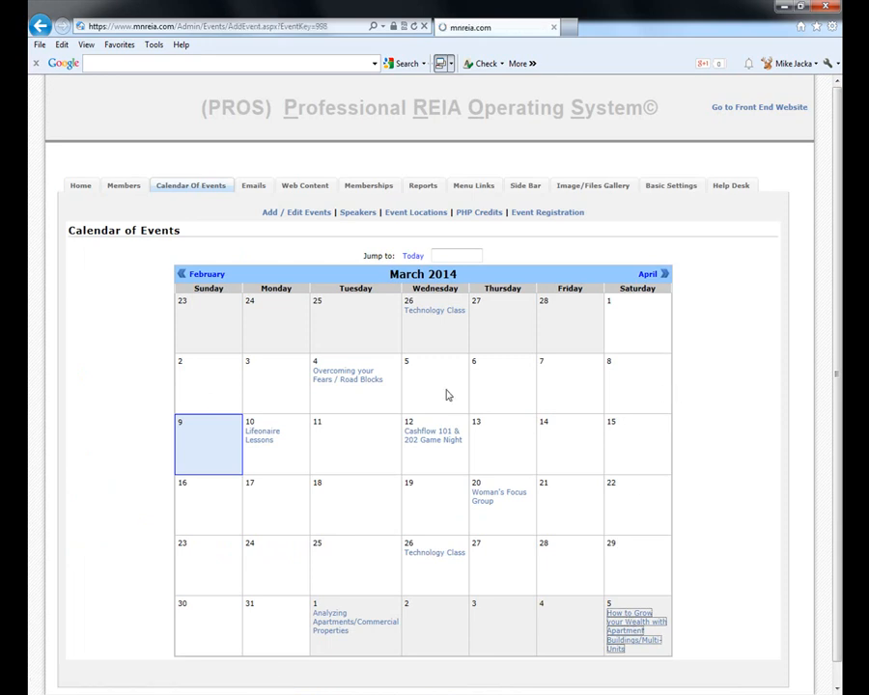
pyautogui.scroll(-4, 625, 531)
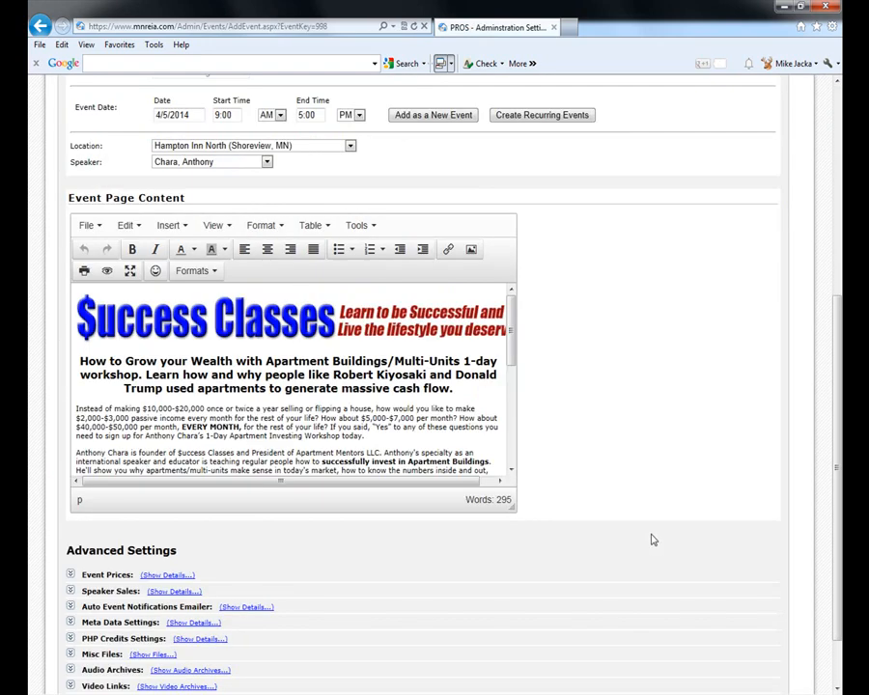
# - View the event page content as HTML source via Tools > Source code
pyautogui.click(359, 226)
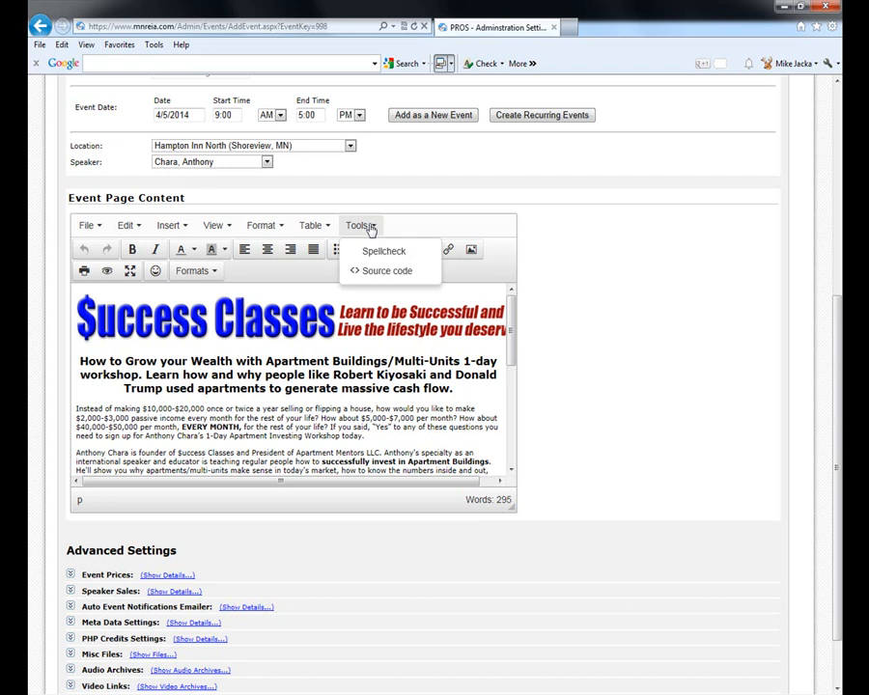
pyautogui.click(375, 273)
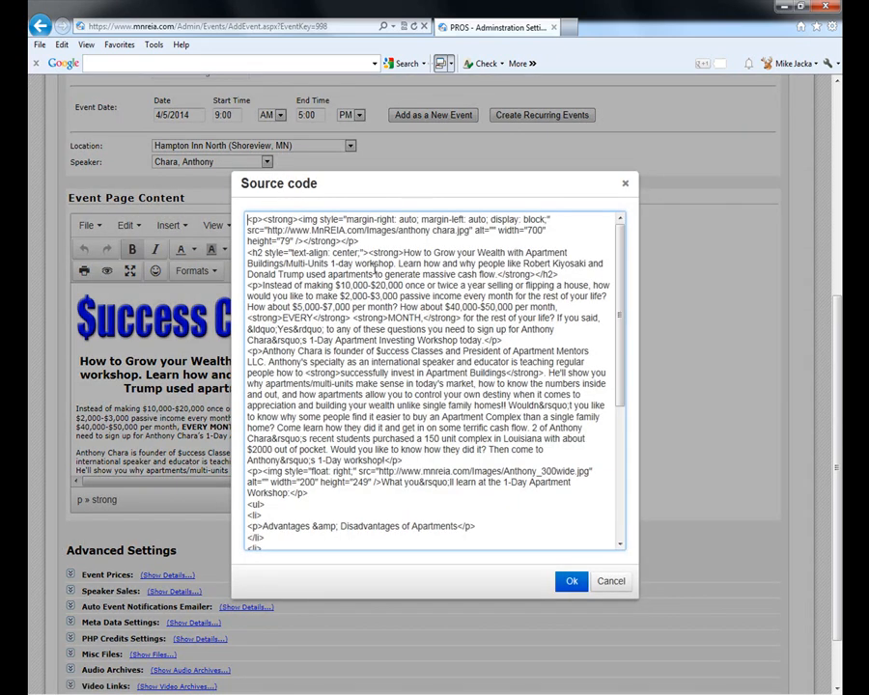
pyautogui.scroll(-7, 374, 269)
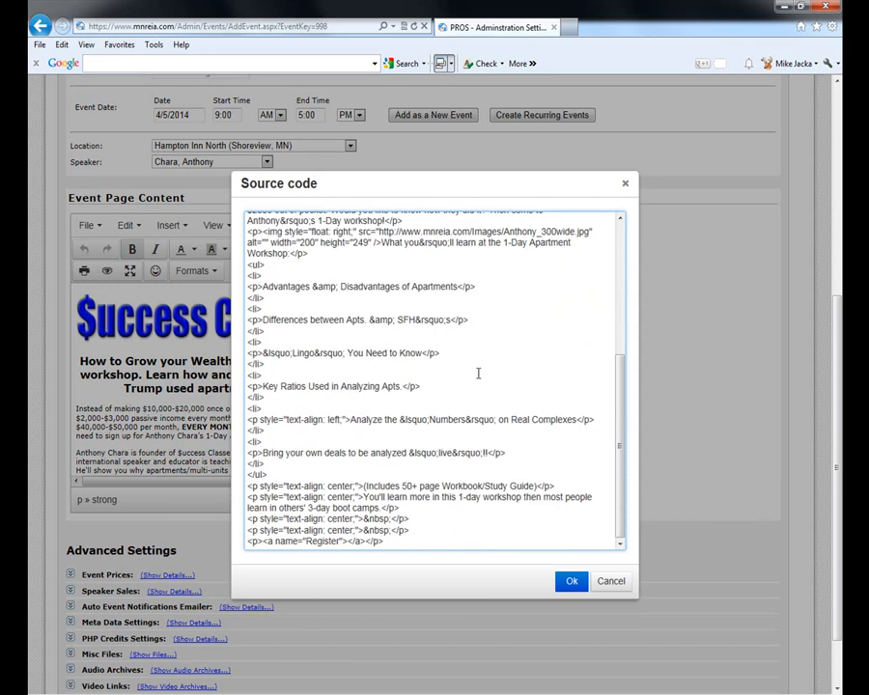
pyautogui.scroll(-2, 547, 369)
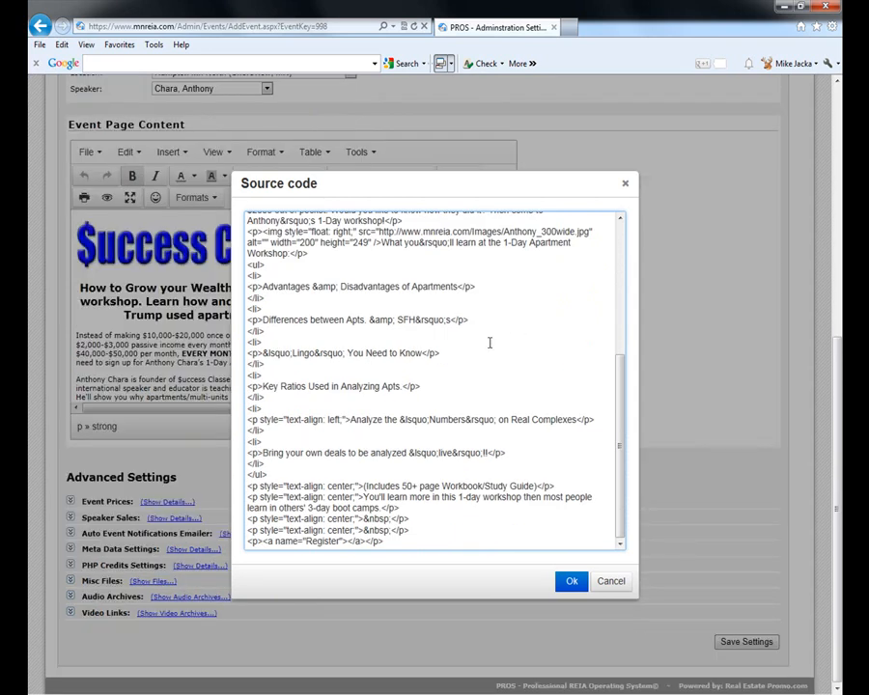
pyautogui.scroll(3, 548, 398)
pyautogui.scroll(10, 549, 393)
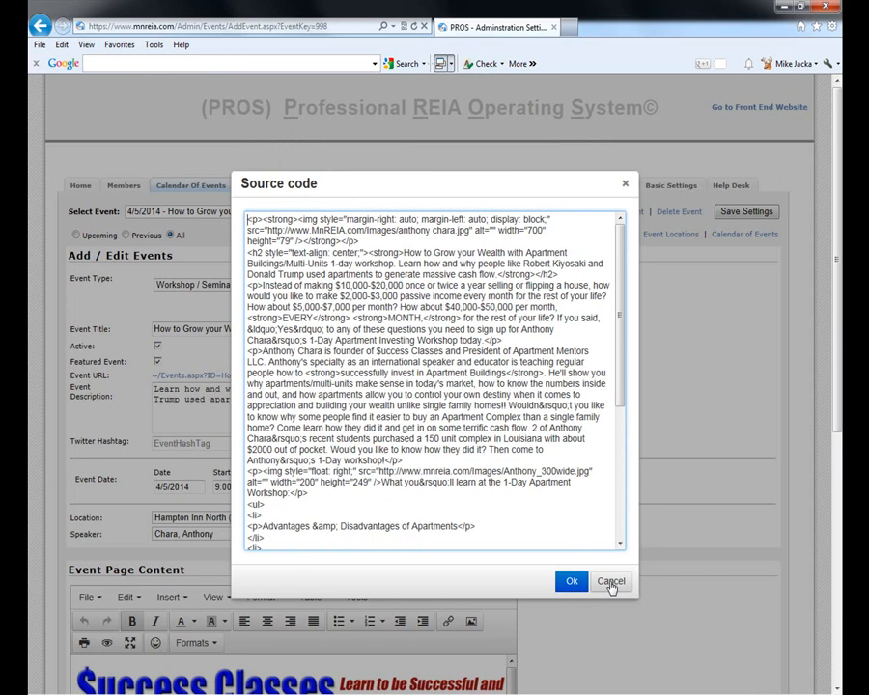
# - Cancel the source view and expand Event Prices: $49.00 member, $69.00 non-member, plus early-bird tiers
pyautogui.click(611, 582)
pyautogui.scroll(-5, 622, 541)
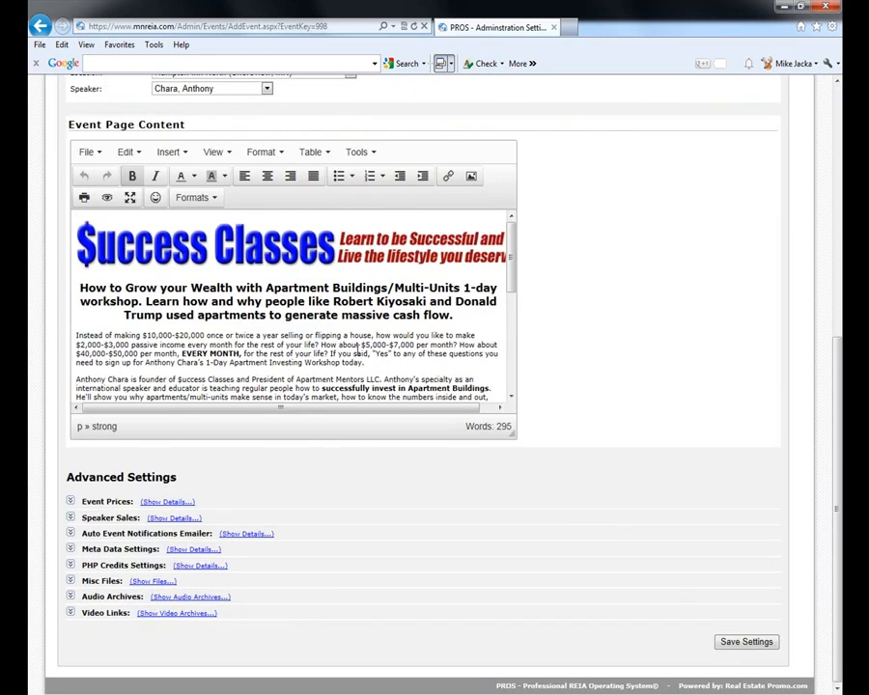
pyautogui.click(70, 501)
pyautogui.scroll(-3, 639, 506)
pyautogui.scroll(-2, 481, 394)
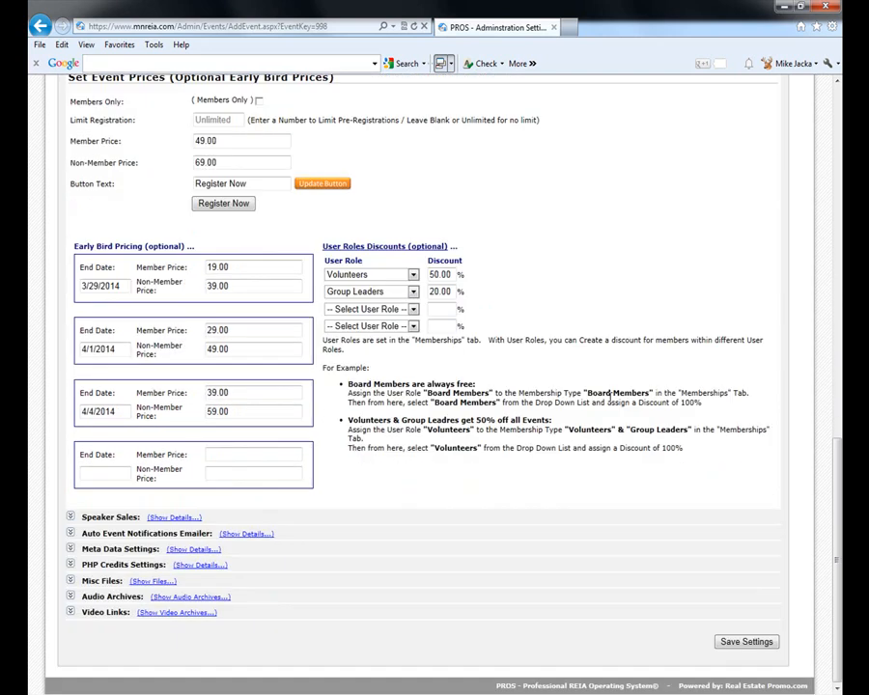
pyautogui.scroll(1, 579, 398)
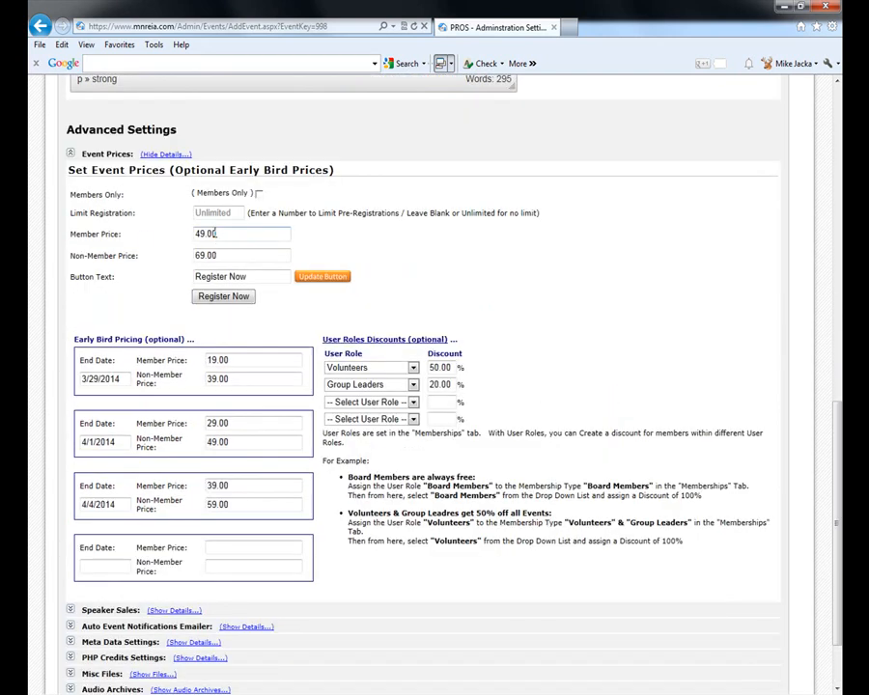
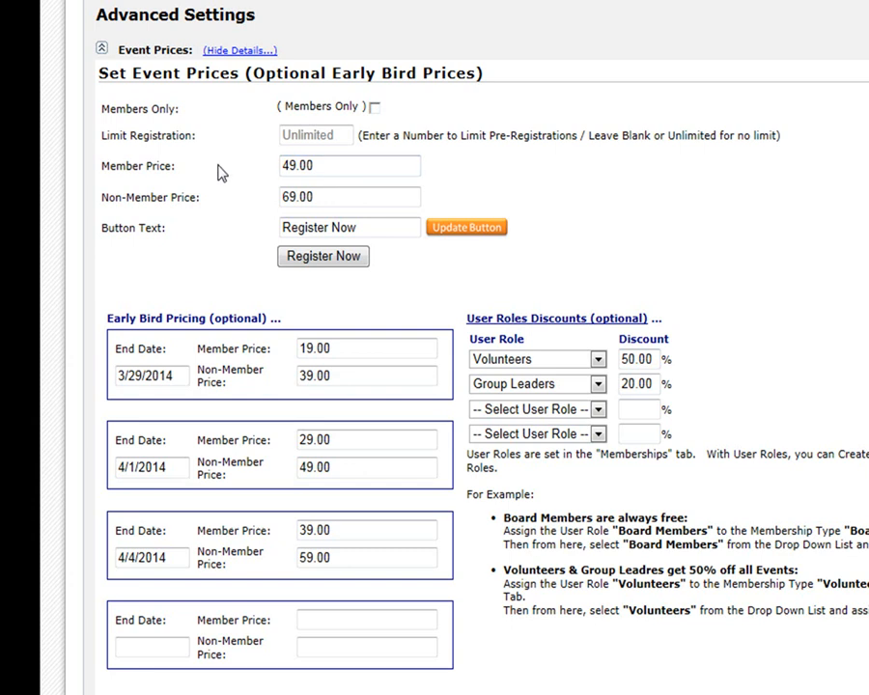
# - Expand the event's Speaker Sales details to review them, then collapse them again
pyautogui.scroll(-3, 223, 174)
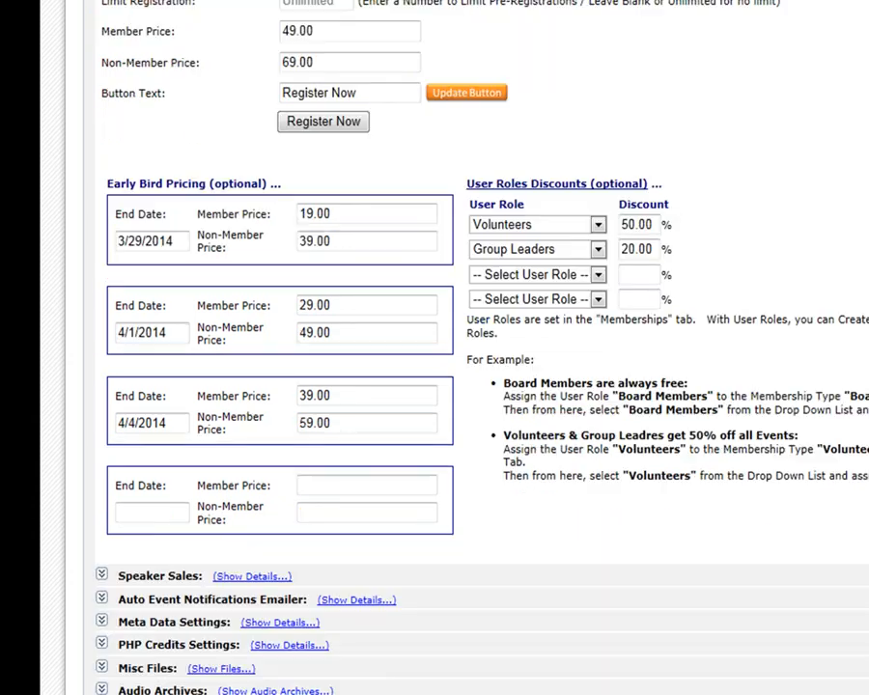
pyautogui.click(100, 574)
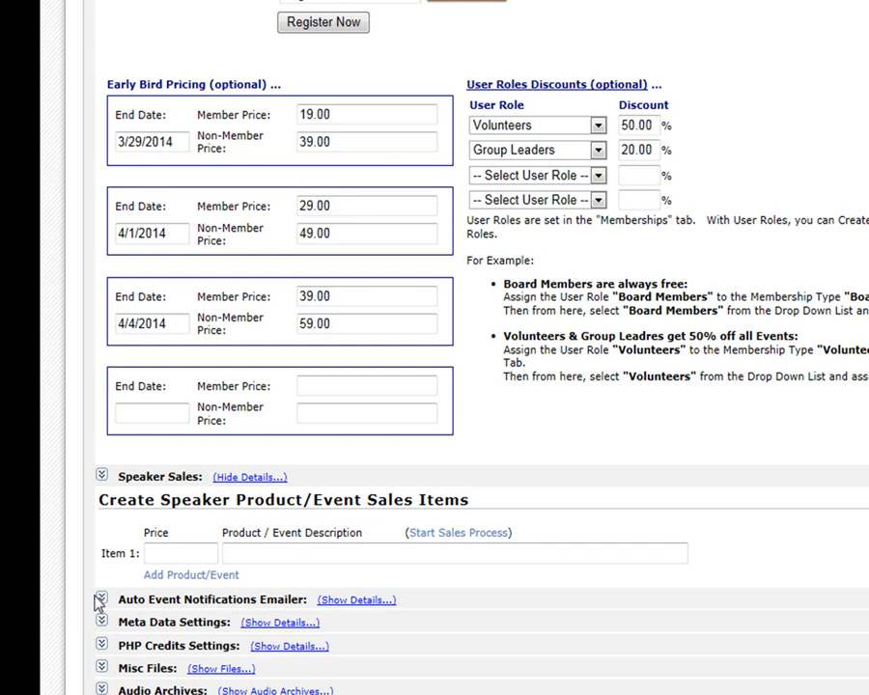
pyautogui.click(101, 475)
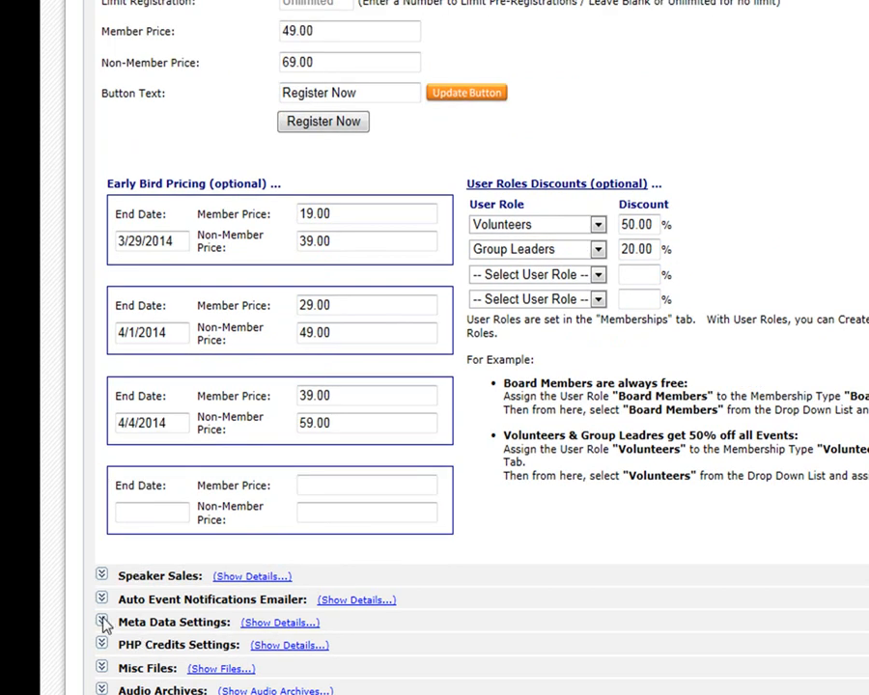
# - Review the Auto Event Notifications Emailer schedule and turn off automatic email announcements for this event
pyautogui.click(102, 598)
pyautogui.scroll(-2, 653, 483)
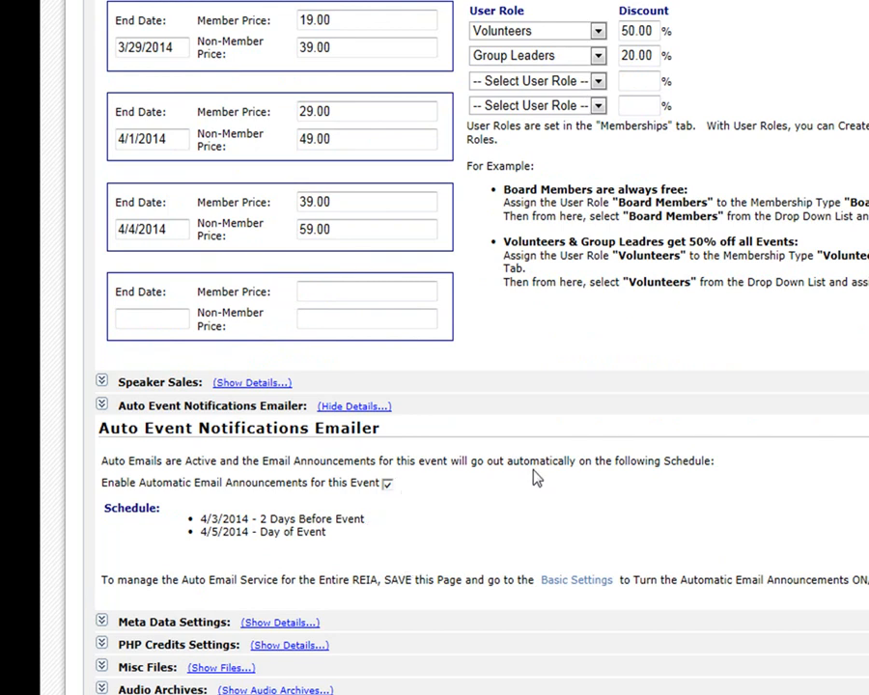
pyautogui.click(389, 485)
pyautogui.scroll(10, 830, 386)
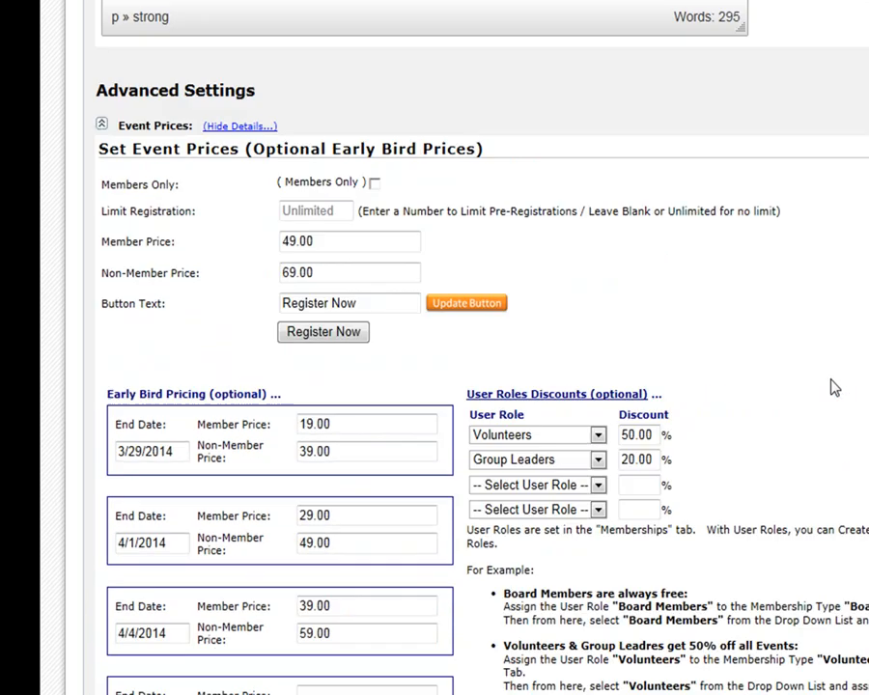
pyautogui.scroll(3, 840, 386)
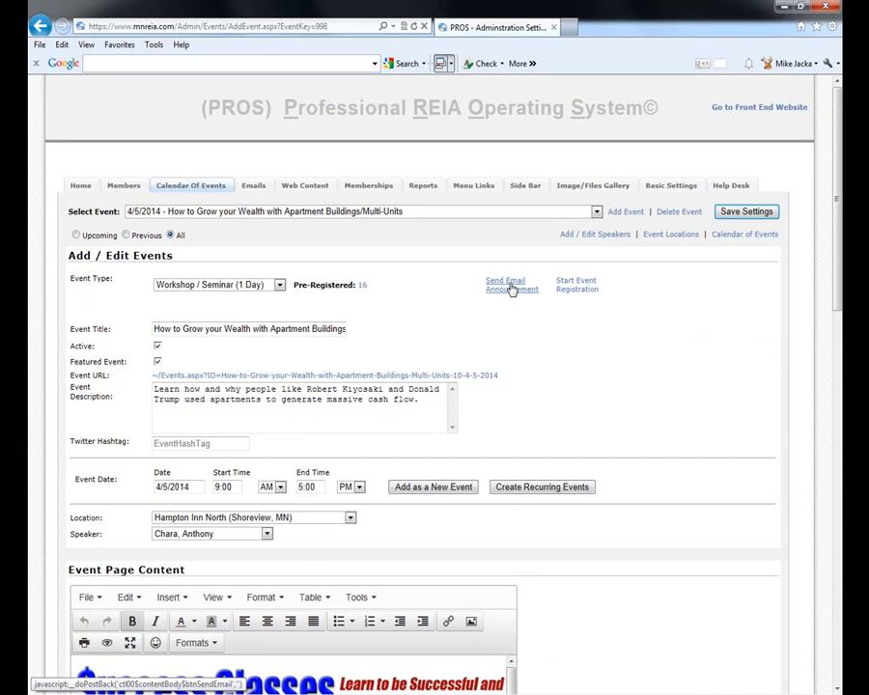
# - Start the workshop announcement, read through the Upcoming Event Reminder body, and open the User & Event Filter
pyautogui.click(511, 288)
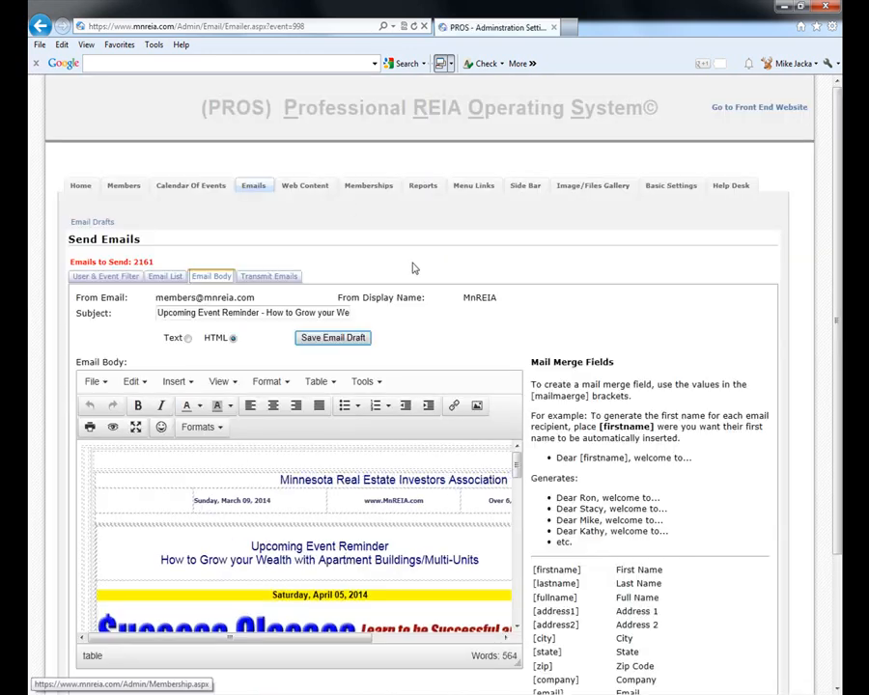
pyautogui.scroll(-3, 327, 311)
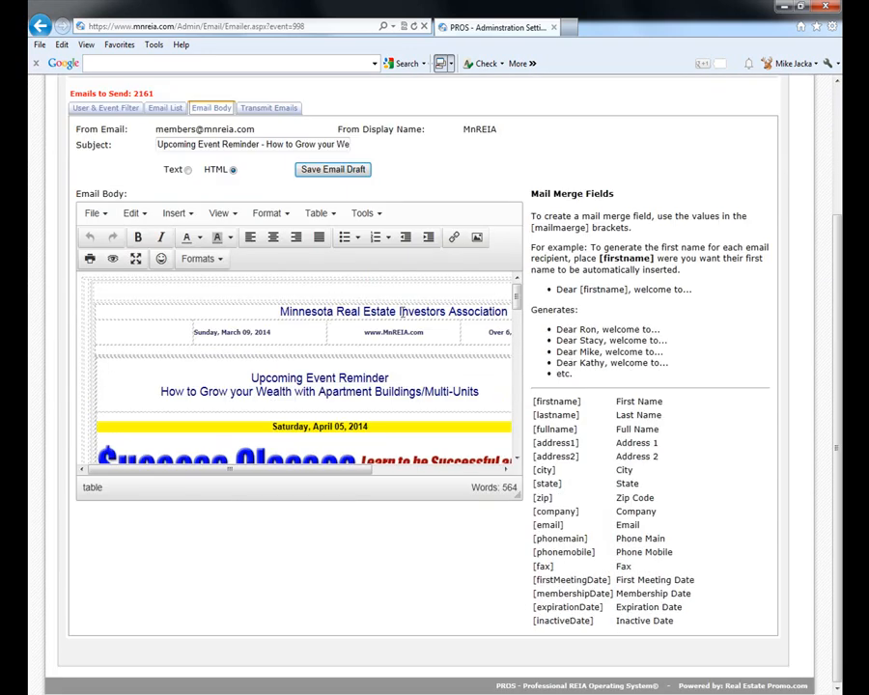
pyautogui.scroll(-8, 486, 419)
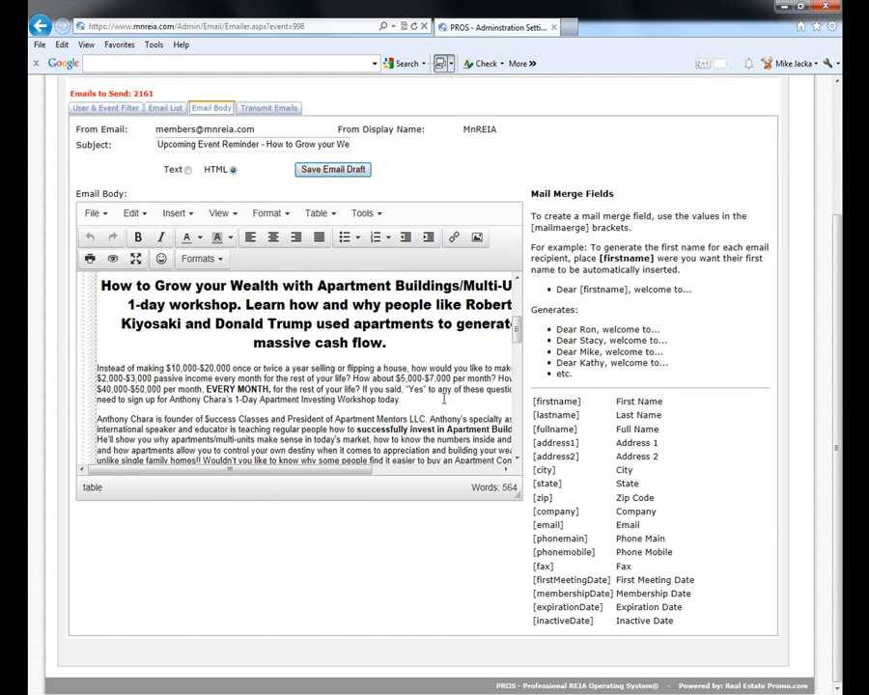
pyautogui.scroll(-10, 444, 402)
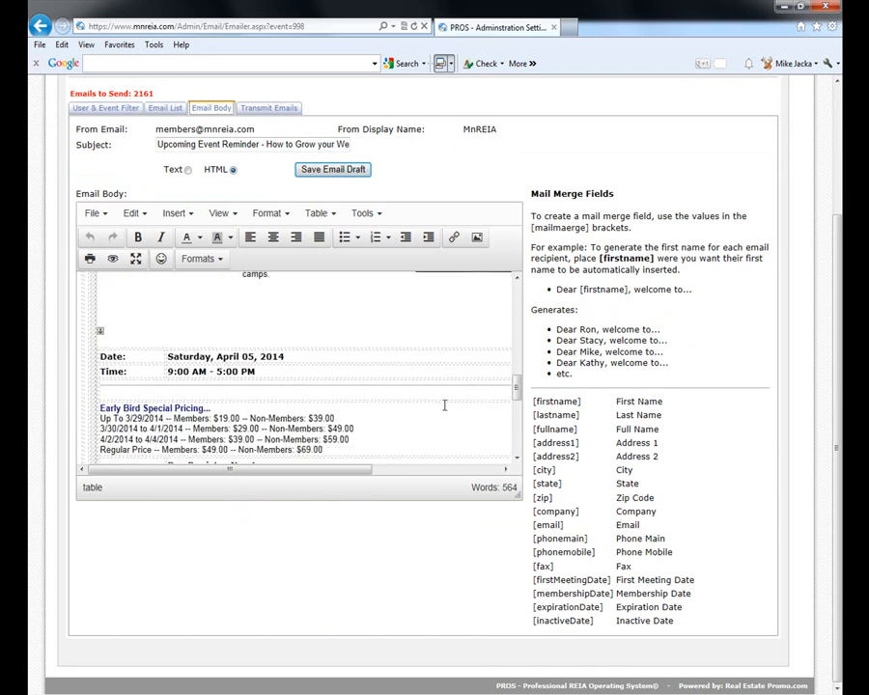
pyautogui.scroll(-5, 446, 406)
pyautogui.scroll(4, 445, 398)
pyautogui.scroll(4, 444, 385)
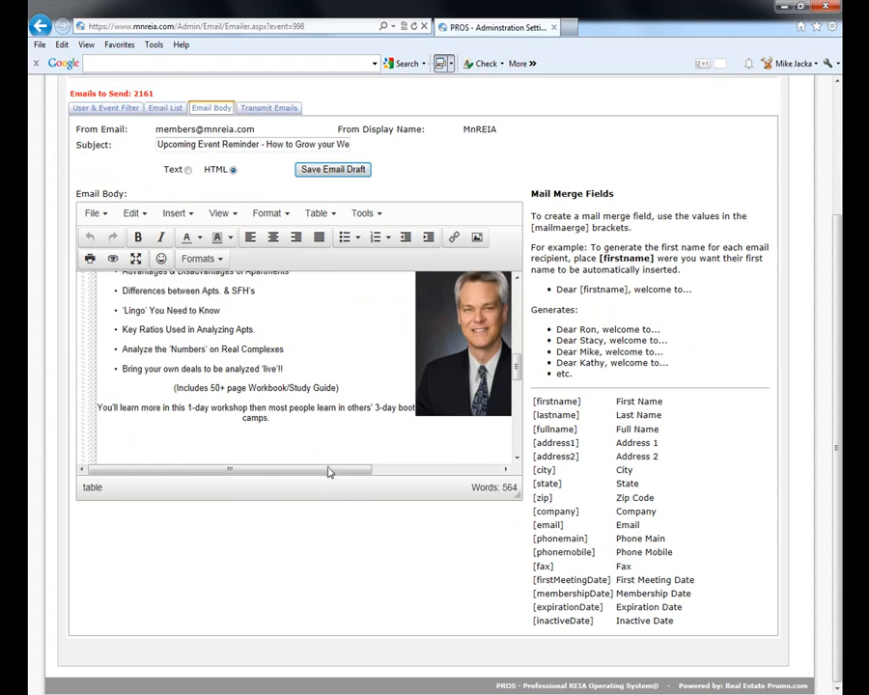
pyautogui.moveTo(329, 471); pyautogui.dragTo(455, 471)
pyautogui.scroll(4, 496, 353)
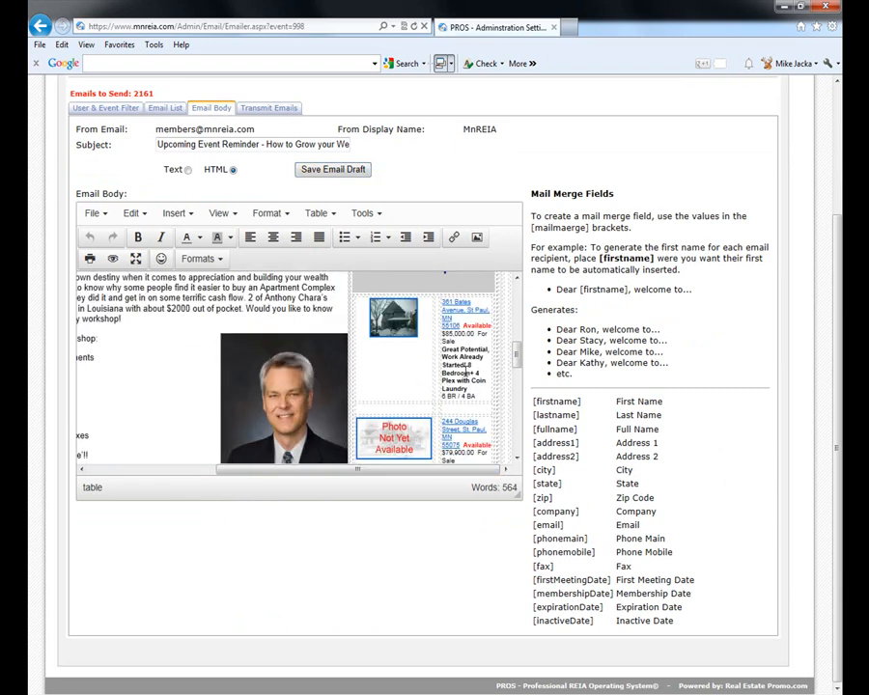
pyautogui.scroll(3, 495, 353)
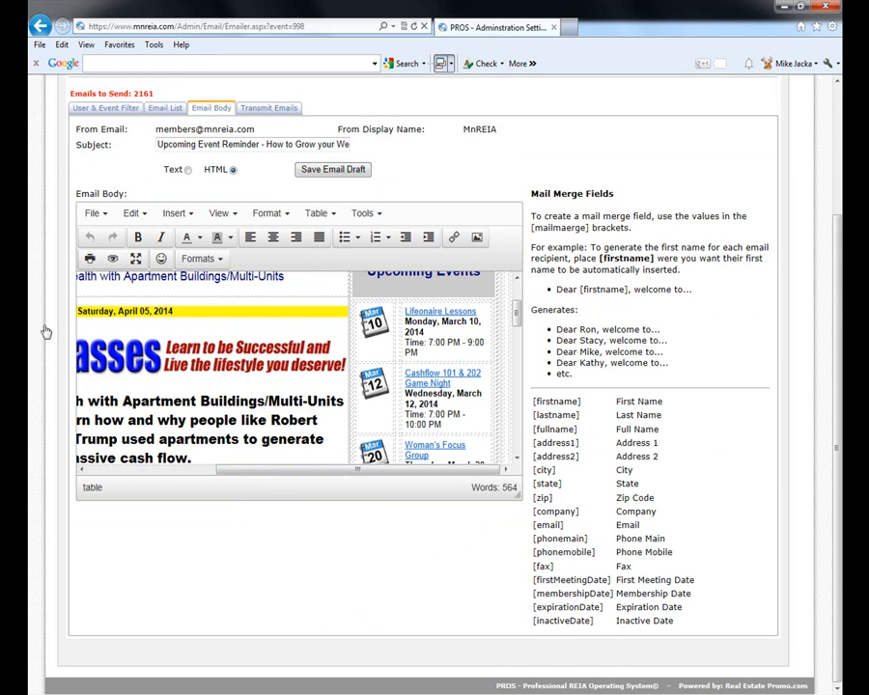
pyautogui.scroll(-6, 459, 389)
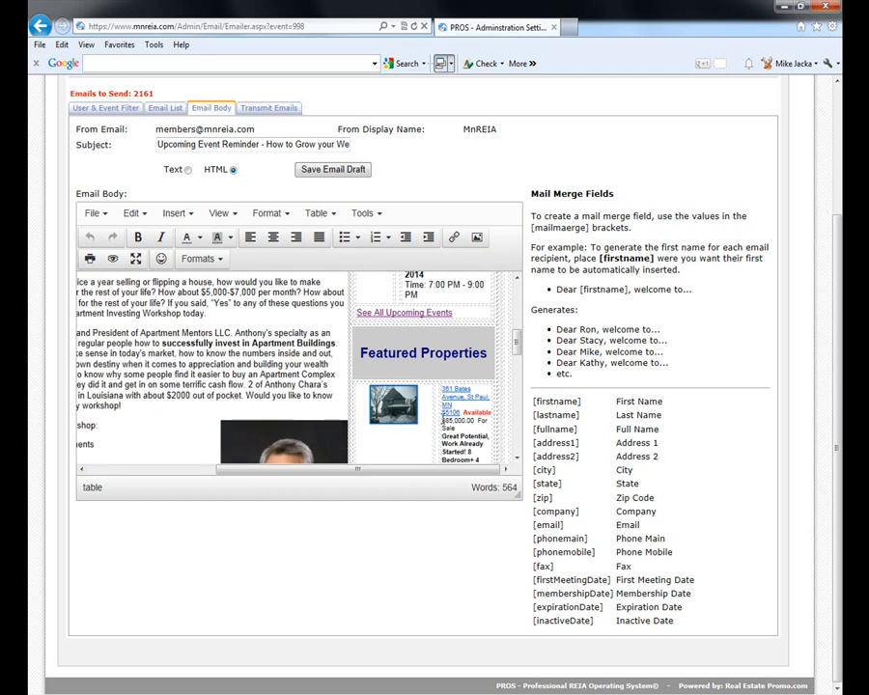
pyautogui.scroll(-3, 442, 421)
pyautogui.scroll(1, 442, 386)
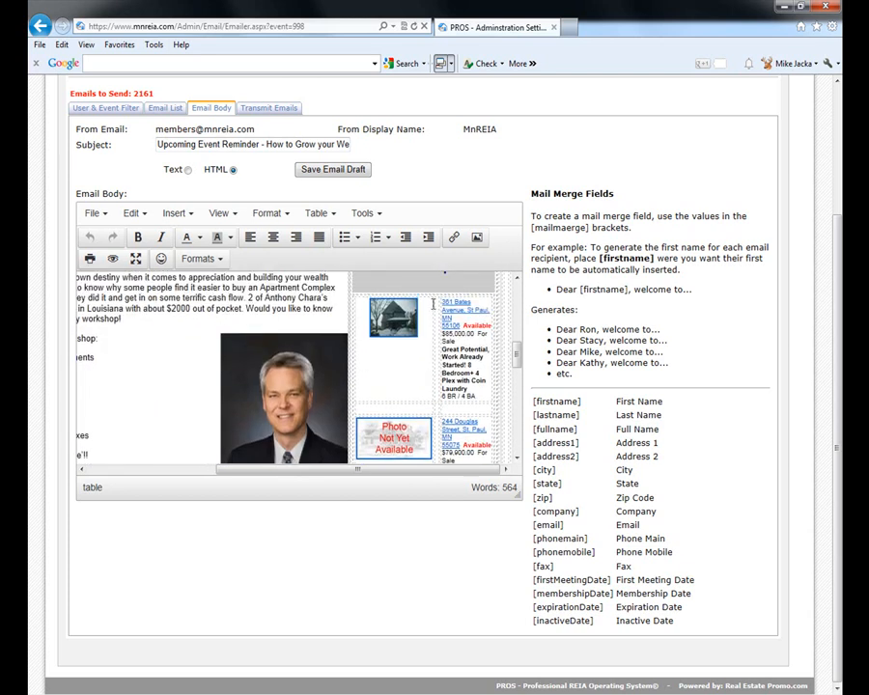
pyautogui.scroll(-9, 444, 372)
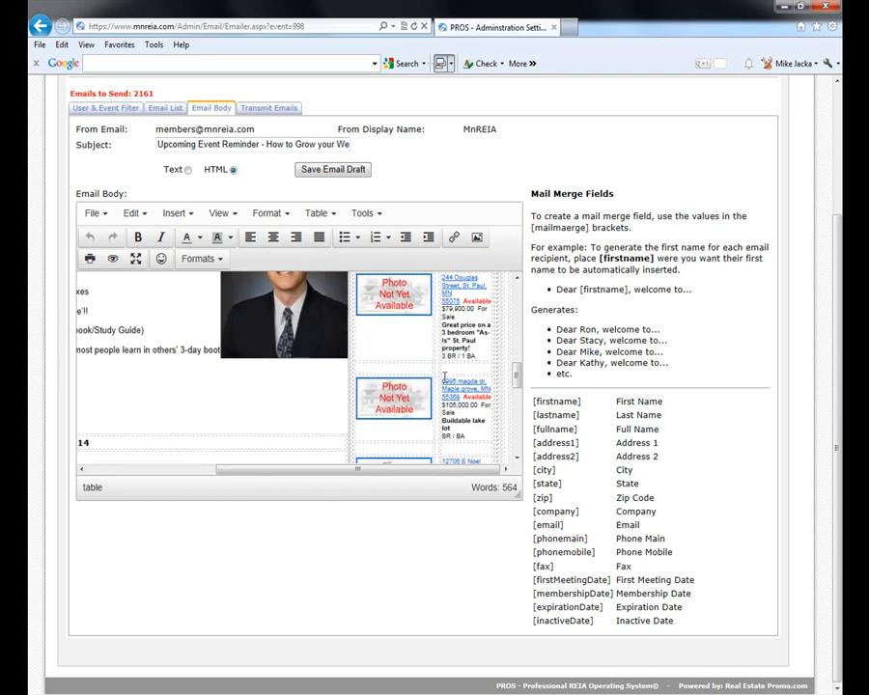
pyautogui.scroll(5, 388, 340)
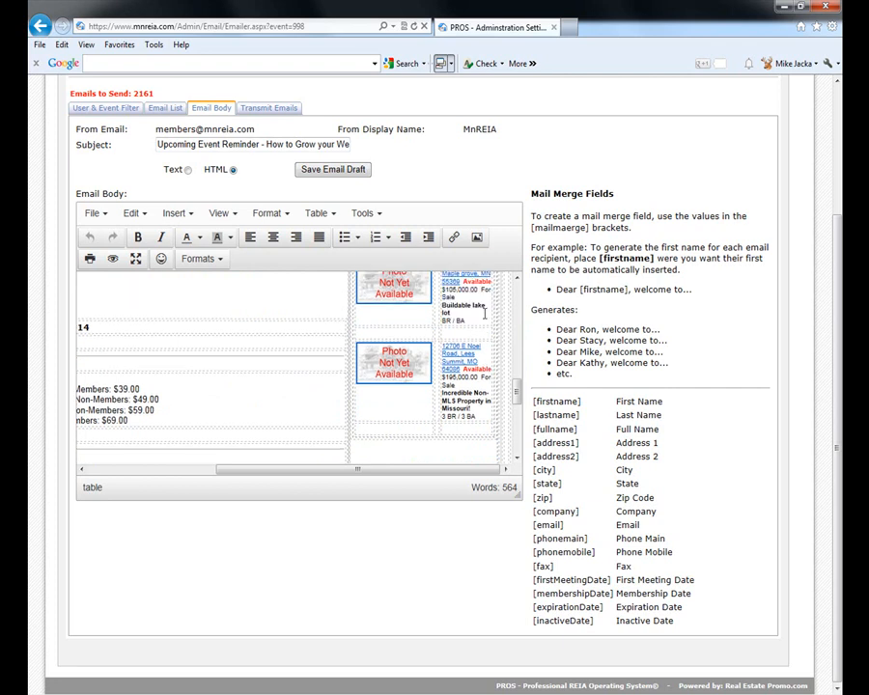
pyautogui.scroll(2, 388, 339)
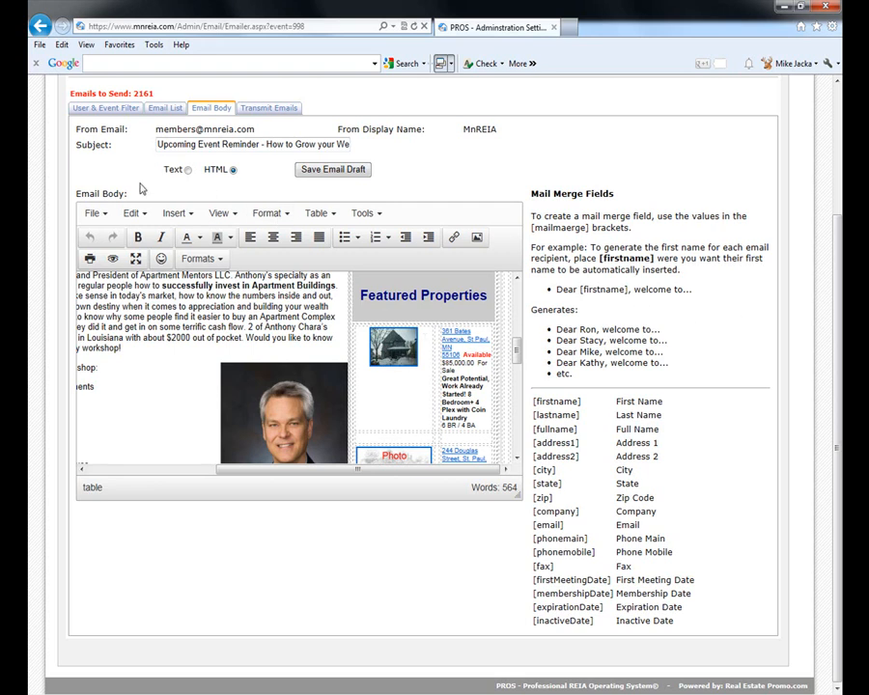
pyautogui.click(118, 111)
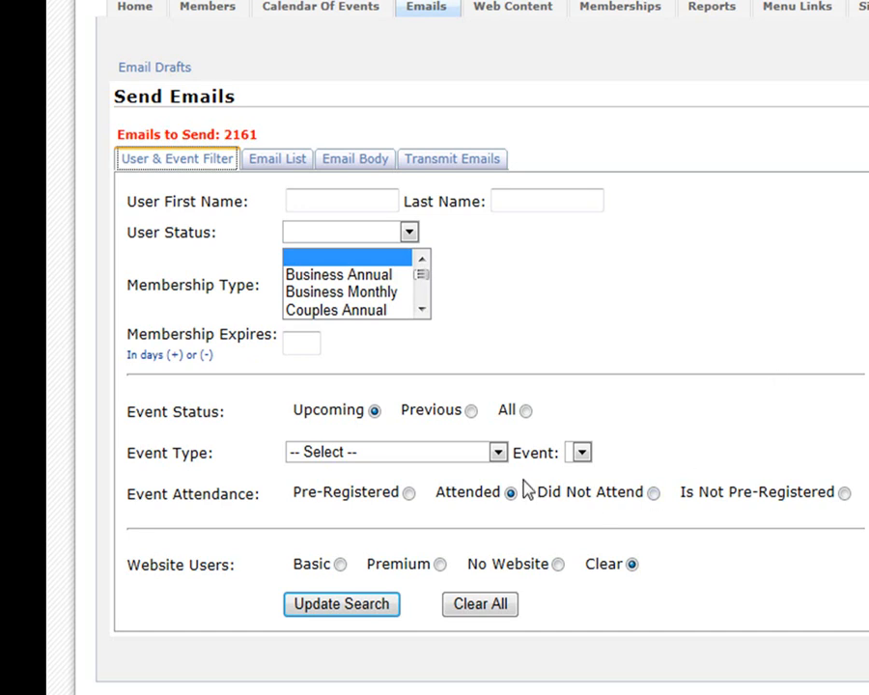
# - Filter recipients to Pre-Registered attendees of the 4/5/2014 Workshop / Seminar (1 Day) and list the 15 emails
pyautogui.click(498, 454)
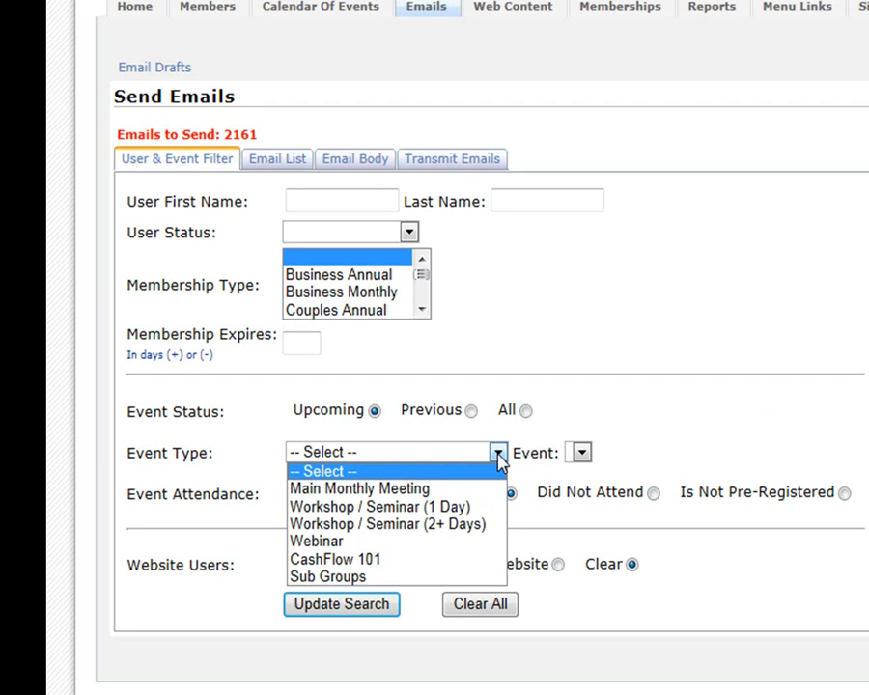
pyautogui.click(367, 507)
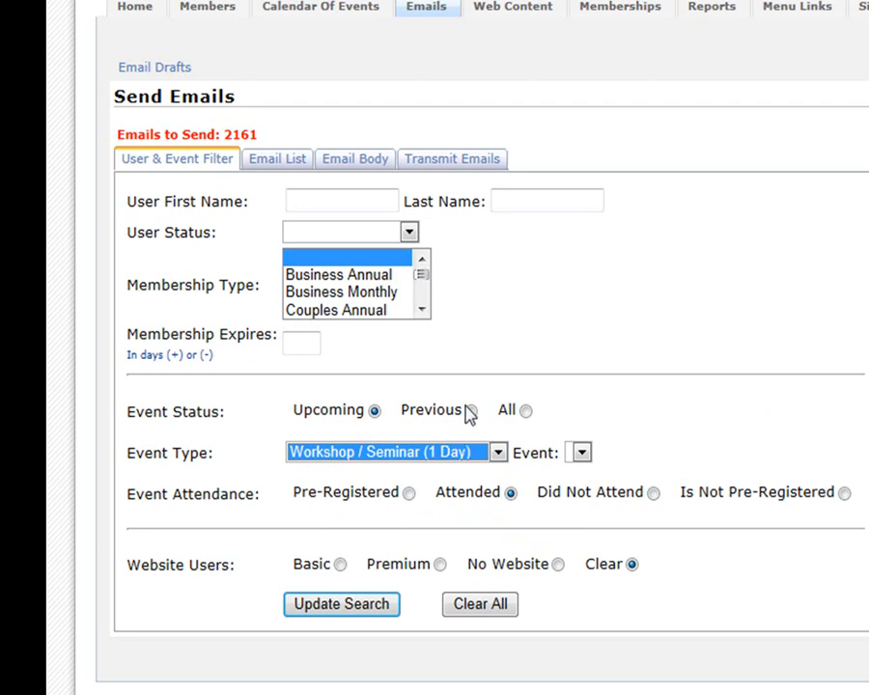
pyautogui.click(822, 454)
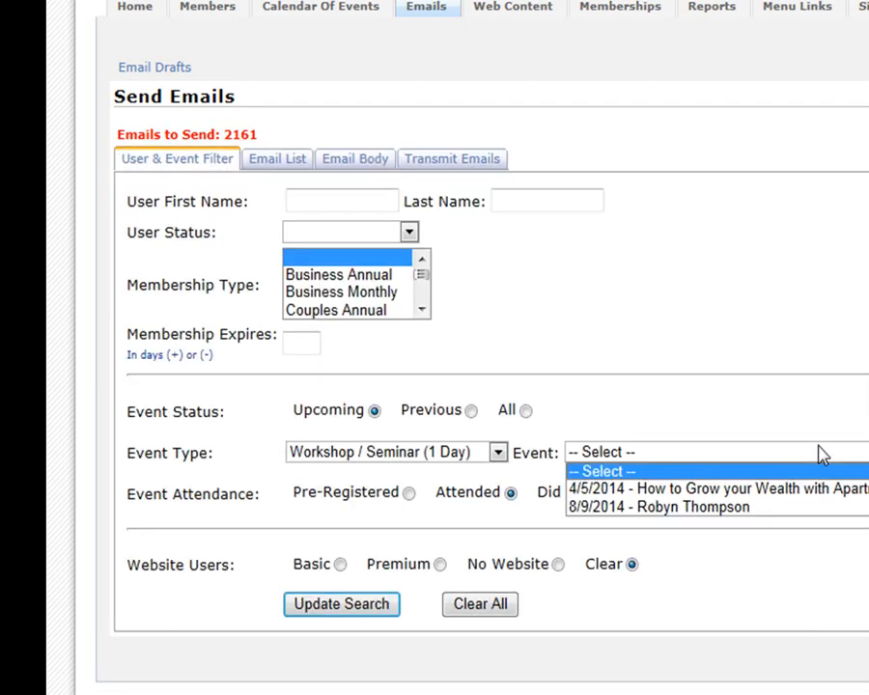
pyautogui.click(817, 491)
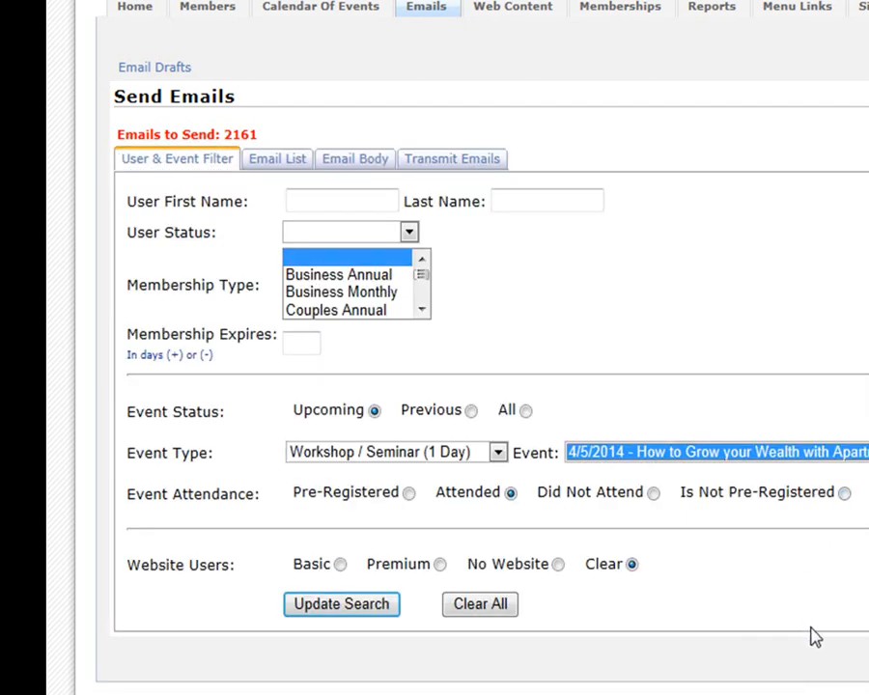
pyautogui.click(342, 605)
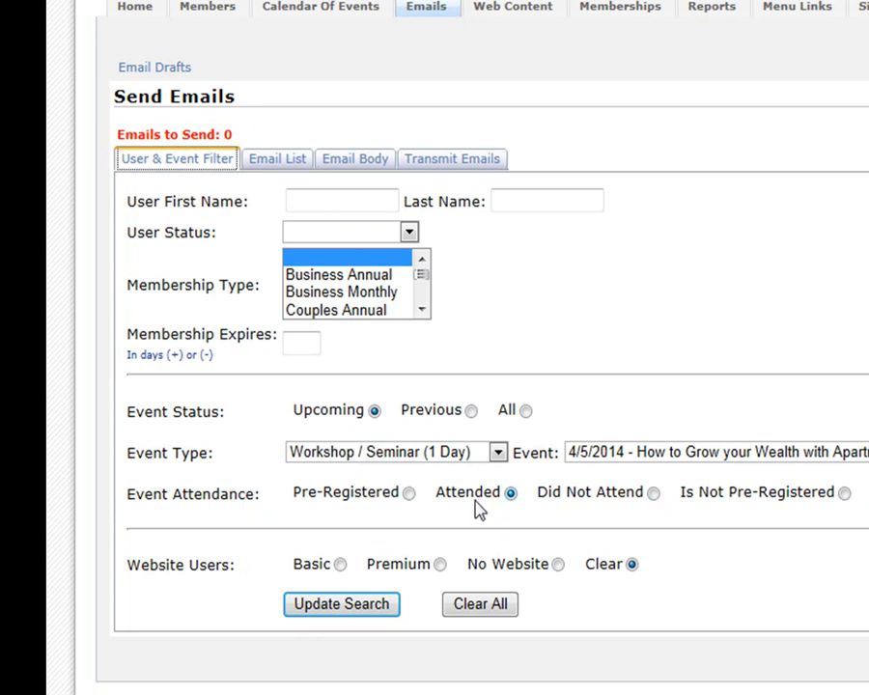
pyautogui.click(410, 495)
pyautogui.click(340, 608)
pyautogui.click(288, 164)
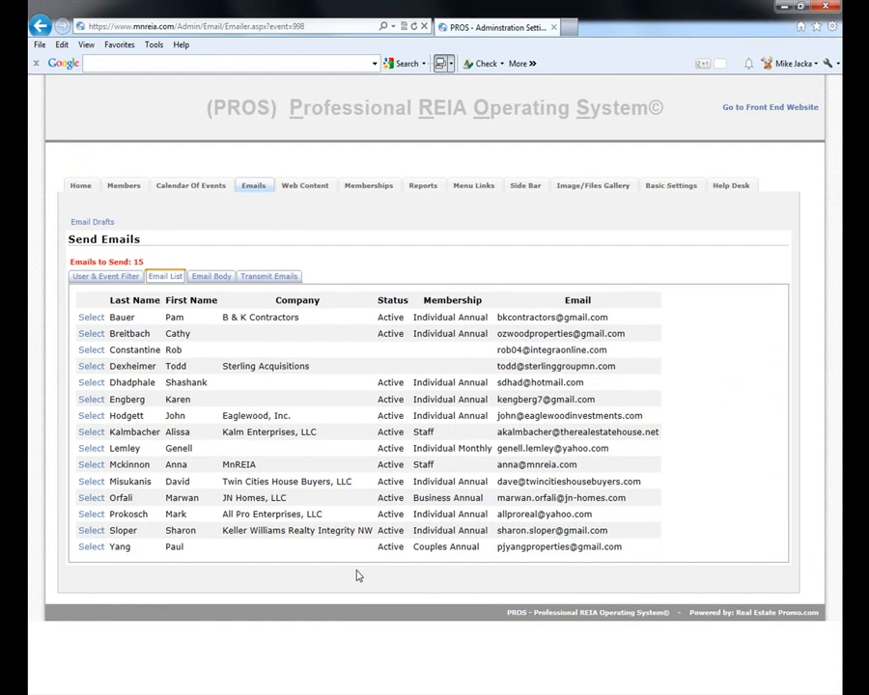
# - Show the Upcoming Event Reminder email body in the editor at fullscreen
pyautogui.click(211, 277)
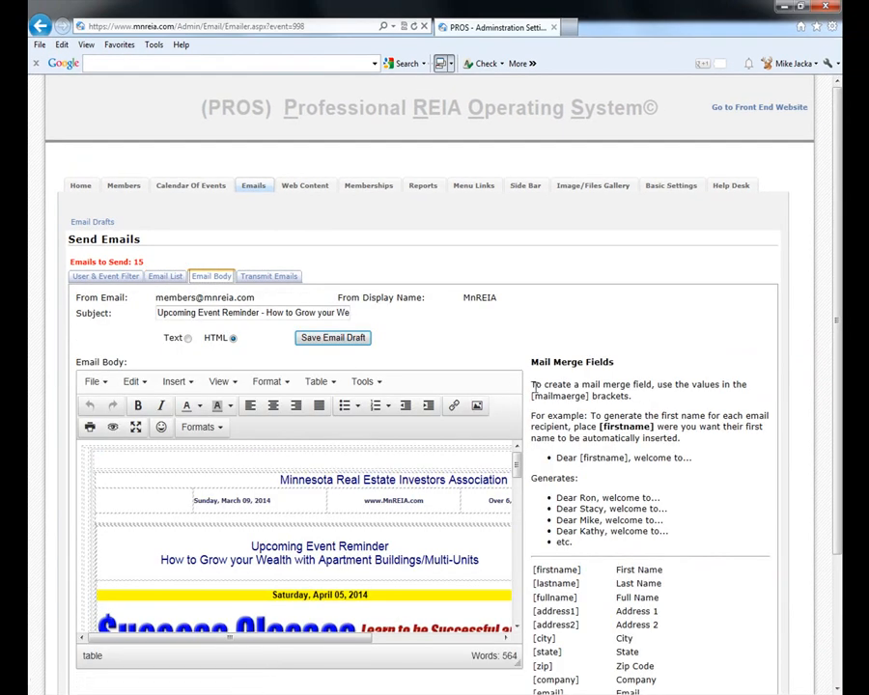
pyautogui.click(136, 426)
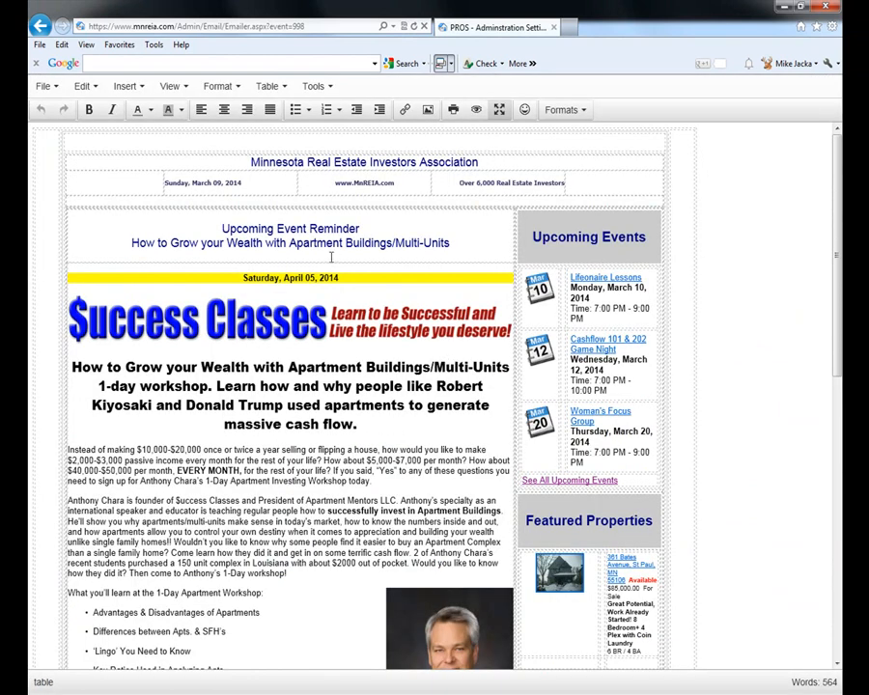
# - Add a 'Notice to Members' line above the Upcoming Event Reminder heading
pyautogui.click(367, 254)
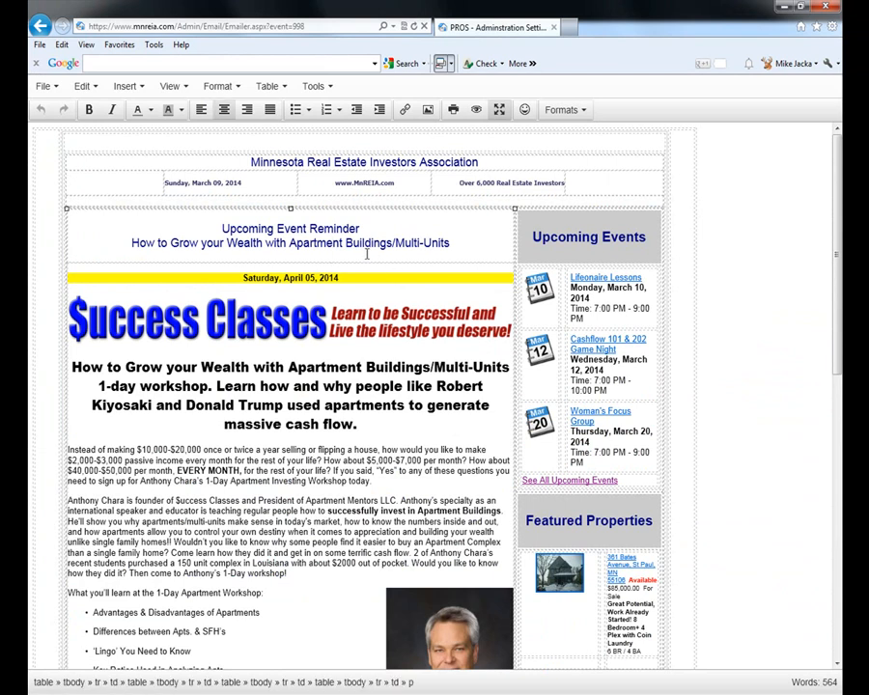
pyautogui.click(278, 254)
pyautogui.click(428, 199)
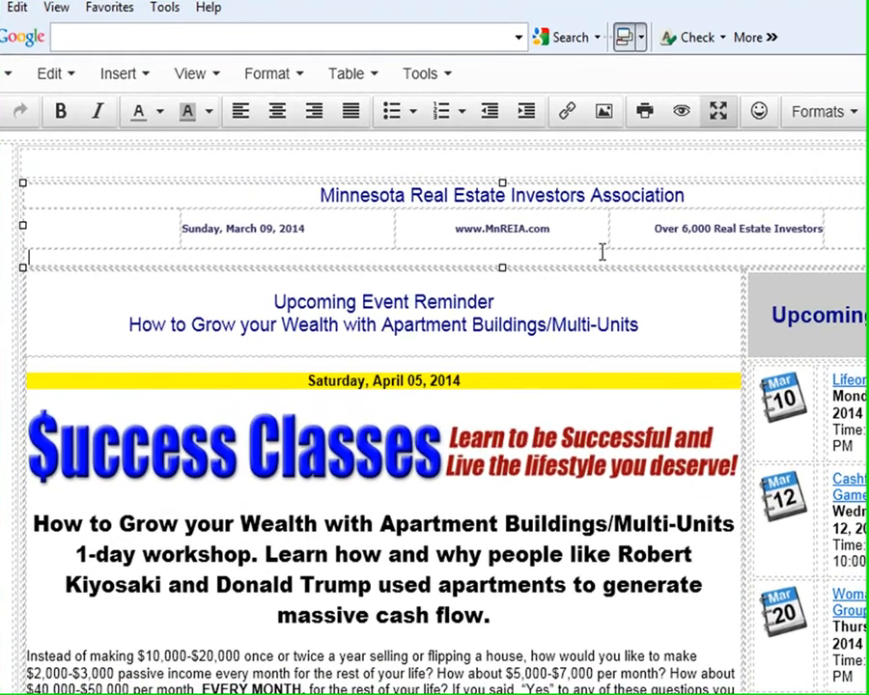
pyautogui.write('Notice to Members')
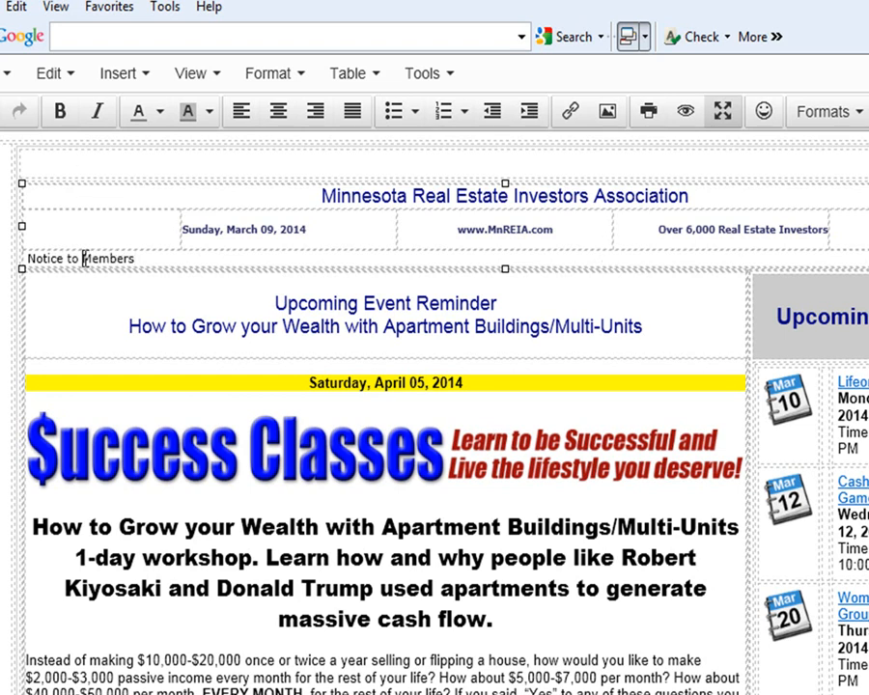
# - Make Notice to Members a bold, centred Header 1, then exit fullscreen for Transmit Emails
pyautogui.tripleClick(32, 258)
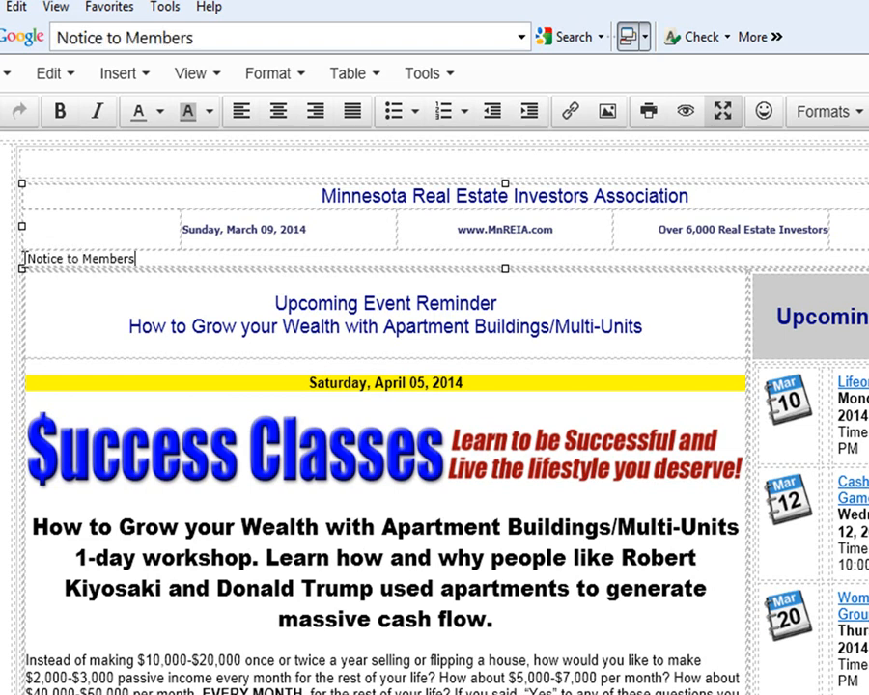
pyautogui.click(60, 114)
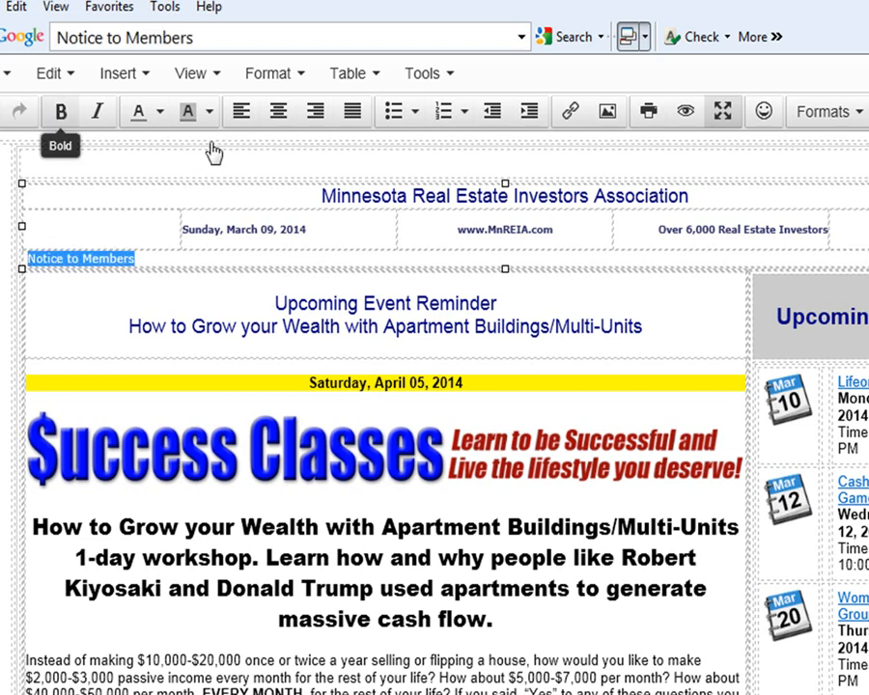
pyautogui.click(278, 114)
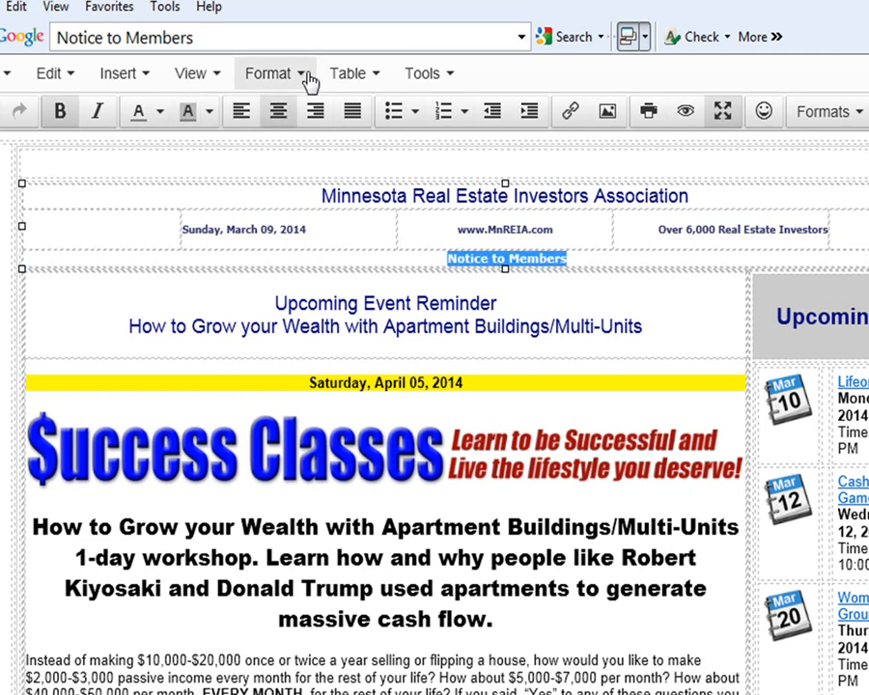
pyautogui.click(307, 82)
pyautogui.moveTo(345, 332)
pyautogui.moveTo(517, 329)
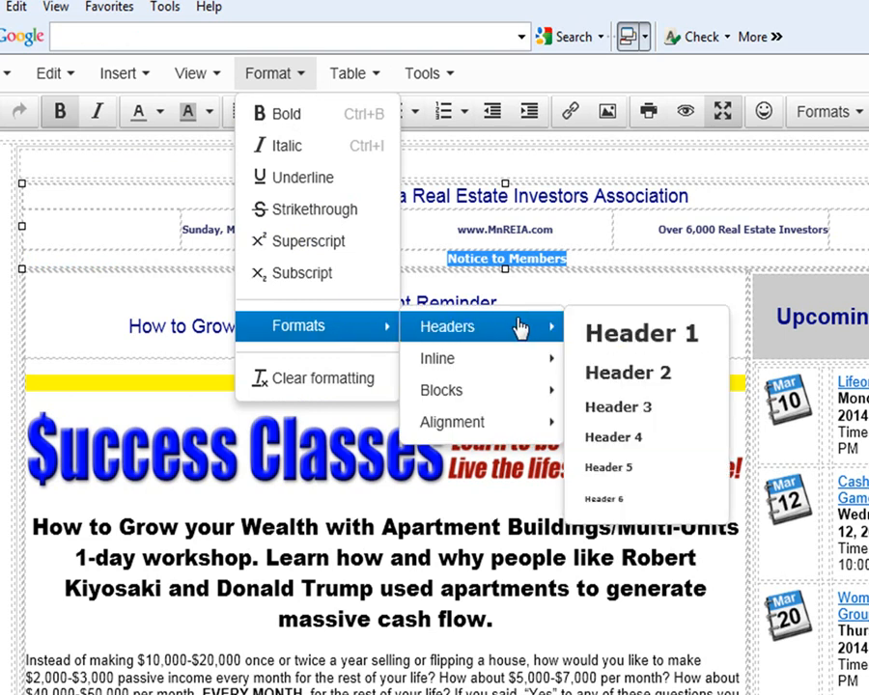
pyautogui.click(685, 340)
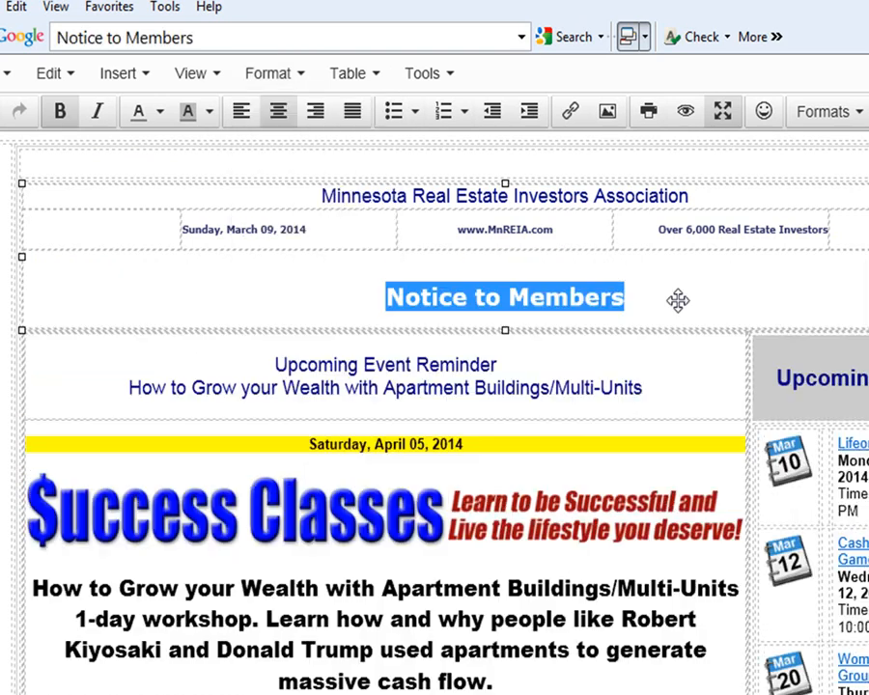
pyautogui.click(679, 305)
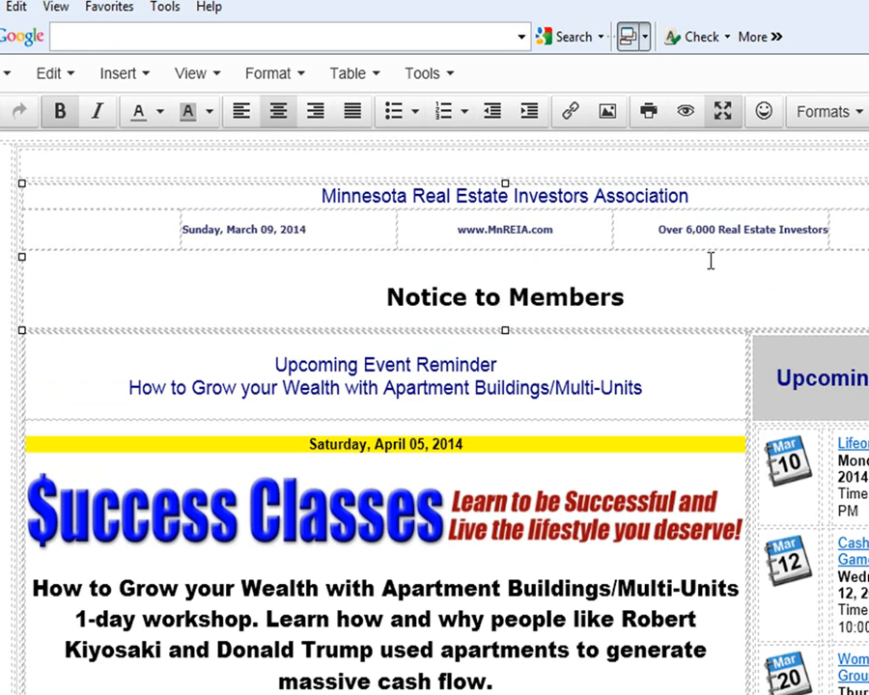
pyautogui.click(722, 111)
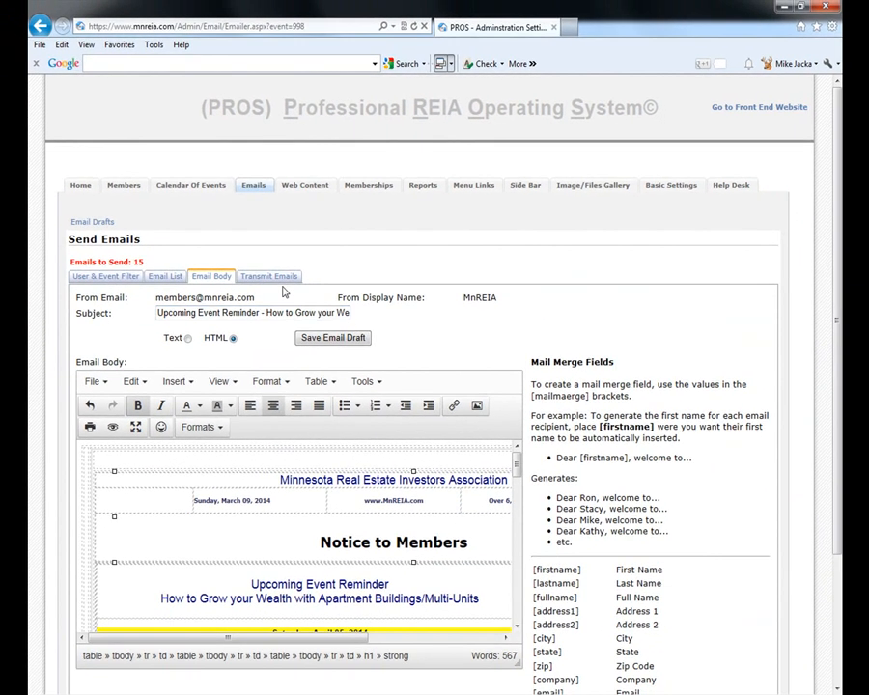
pyautogui.click(304, 322)
# - Preview the email for transmission and check the Notice to Members heading above the event reminder
pyautogui.click(725, 350)
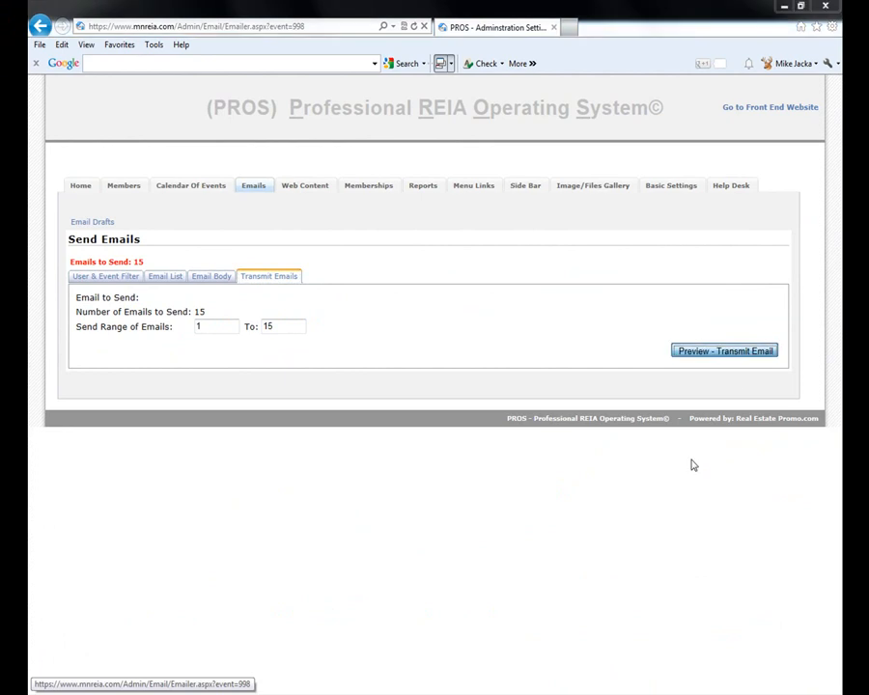
pyautogui.click(451, 401)
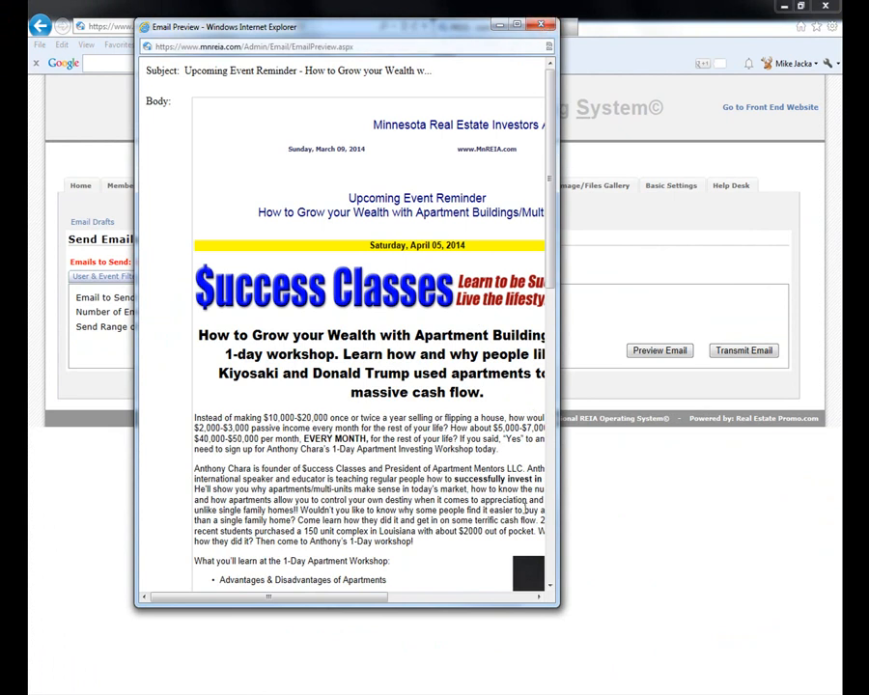
pyautogui.click(542, 23)
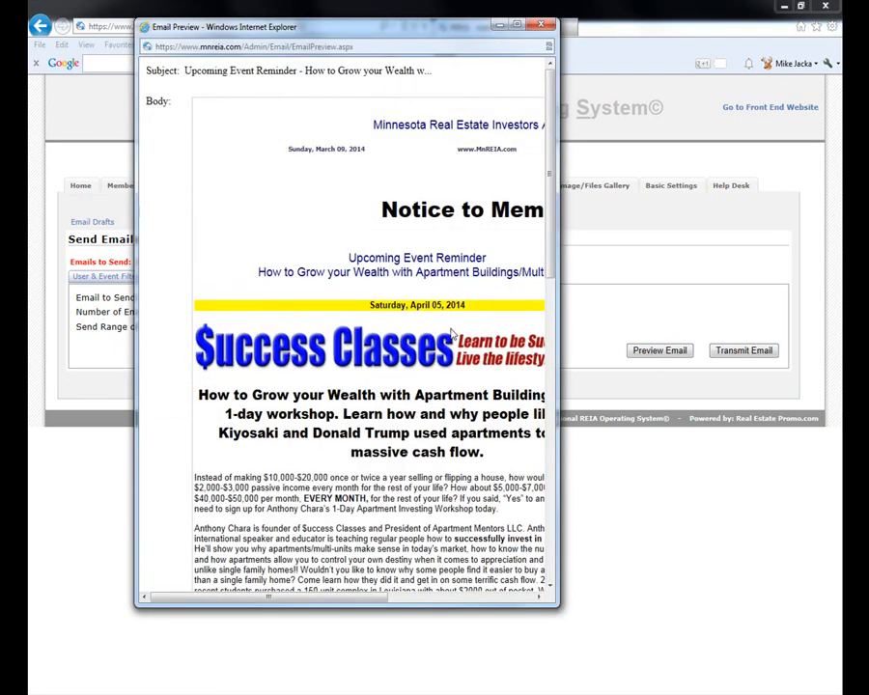
pyautogui.moveTo(363, 597); pyautogui.dragTo(513, 610)
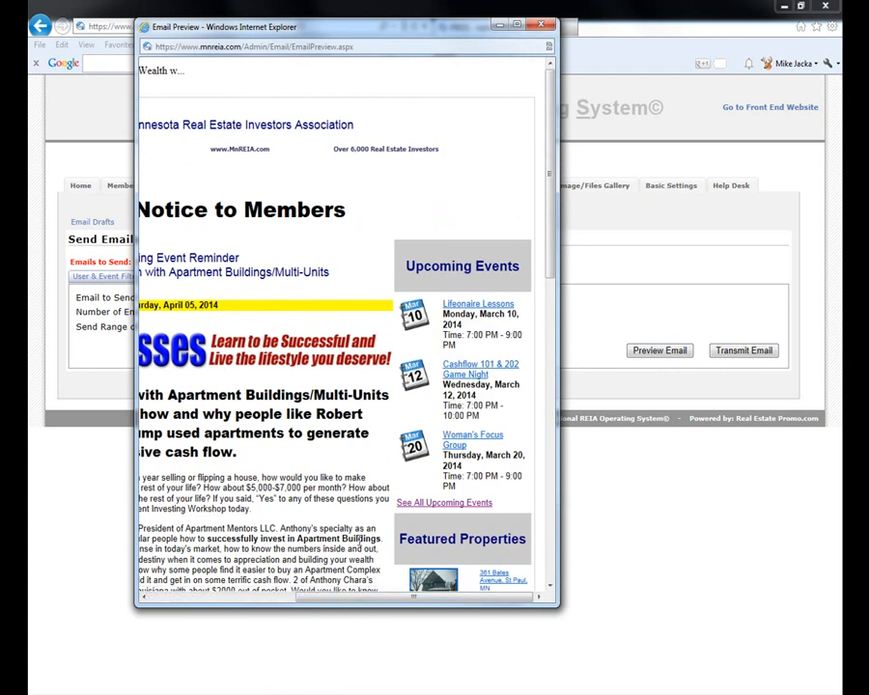
# - Close the preview, look over the saved Email Drafts, and return to the Send Emails overview
pyautogui.click(542, 23)
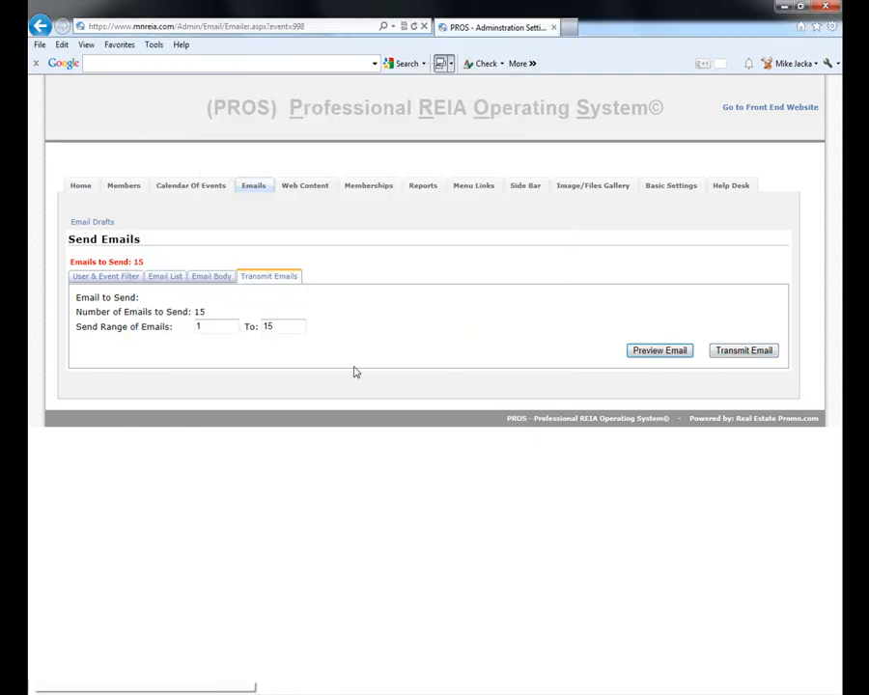
pyautogui.click(208, 277)
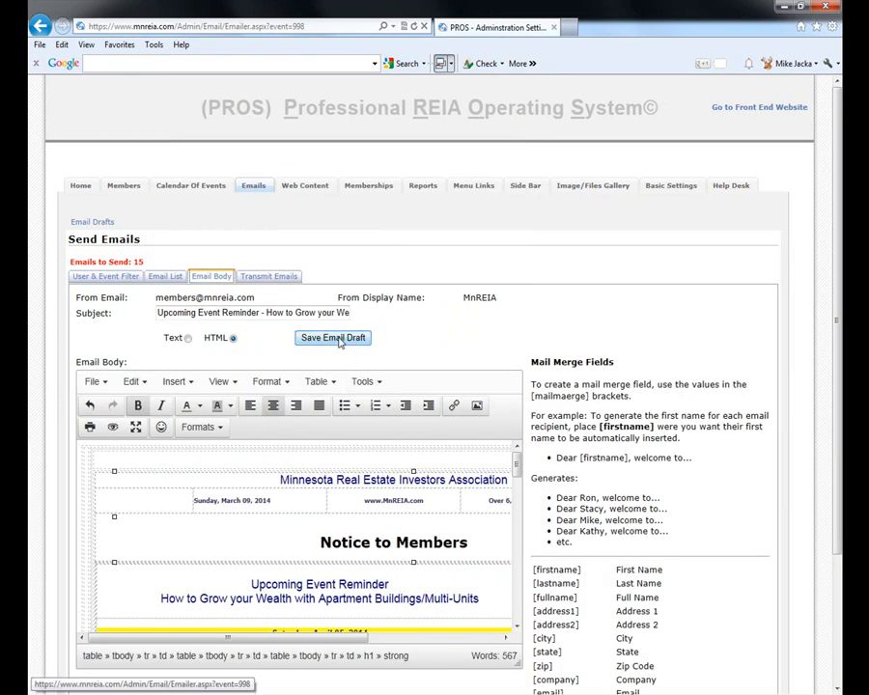
pyautogui.click(82, 186)
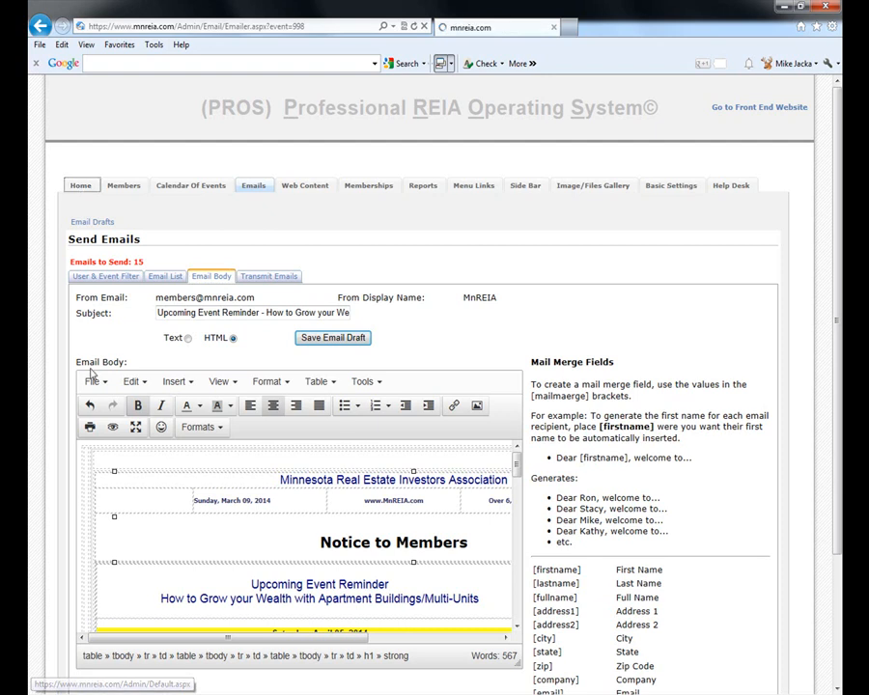
pyautogui.click(247, 188)
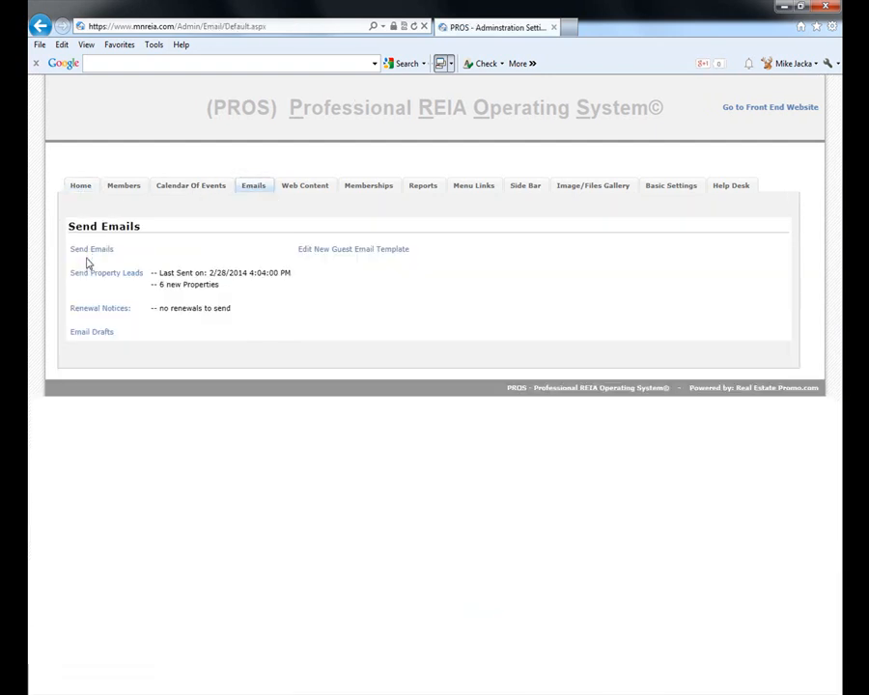
pyautogui.click(94, 332)
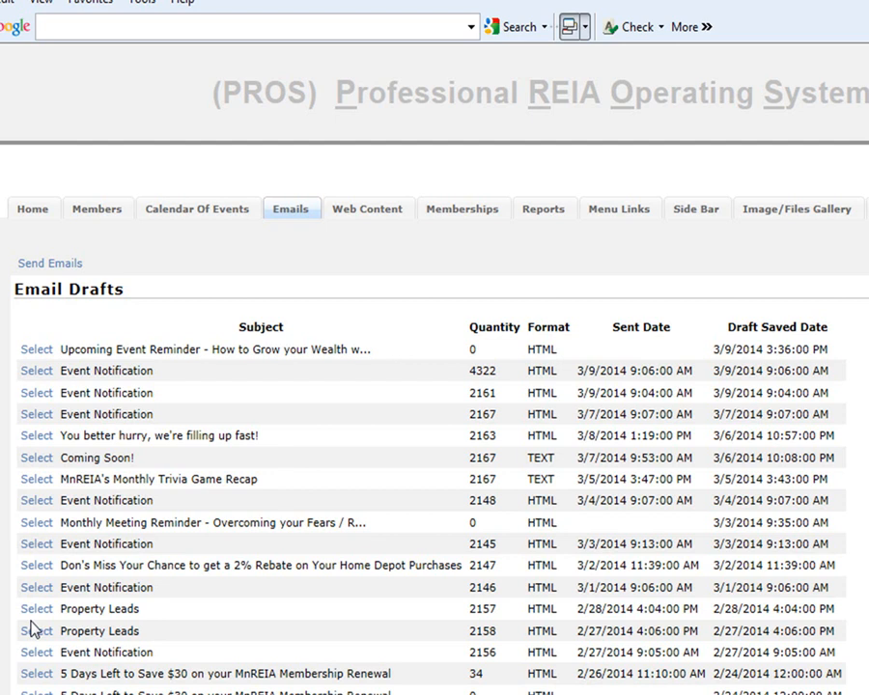
pyautogui.click(24, 265)
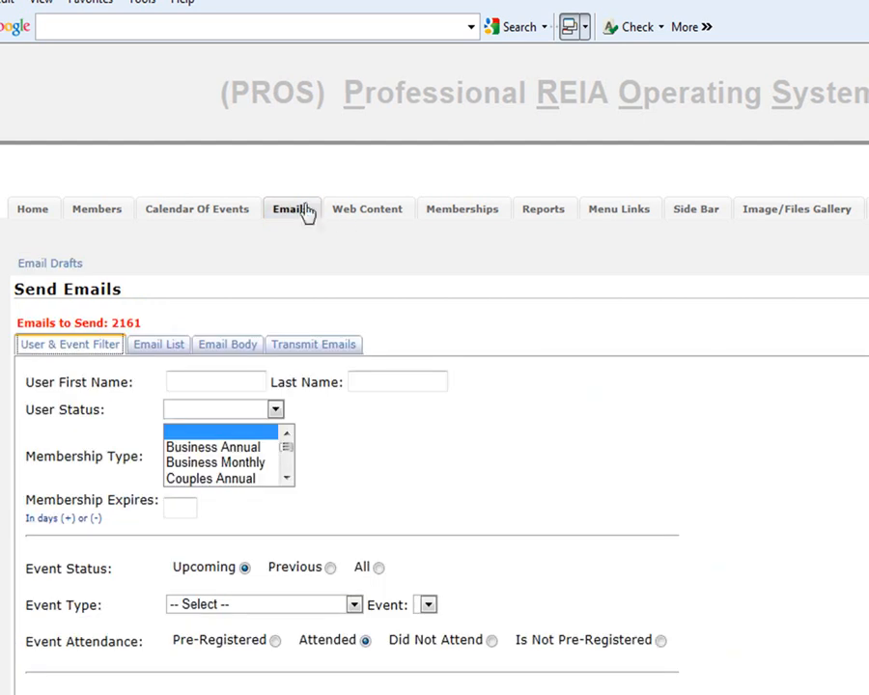
pyautogui.click(305, 213)
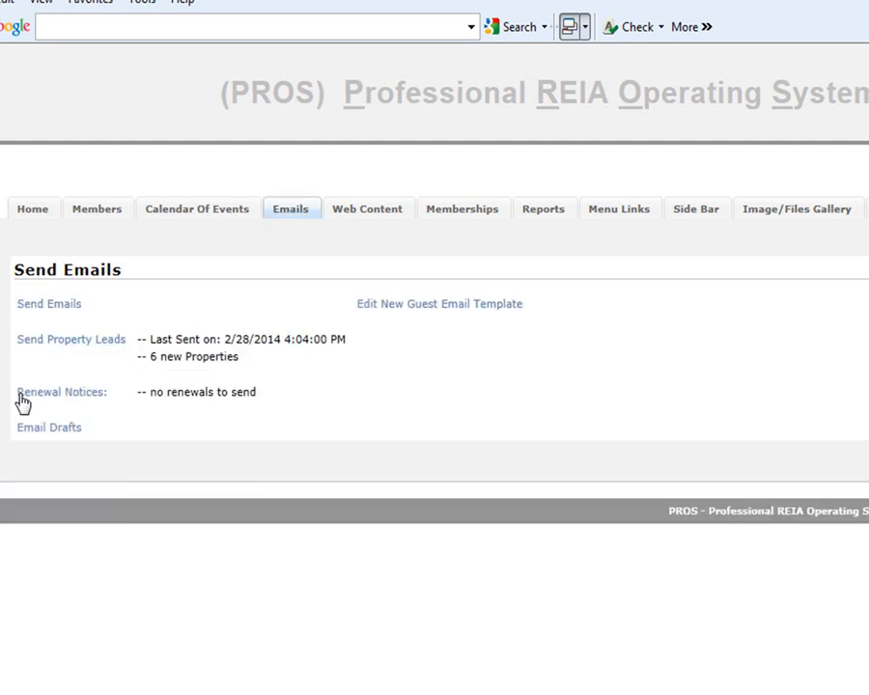
# - Preview the MnREIA Property Leads email with its new listings and upcoming events, then return home
pyautogui.click(66, 341)
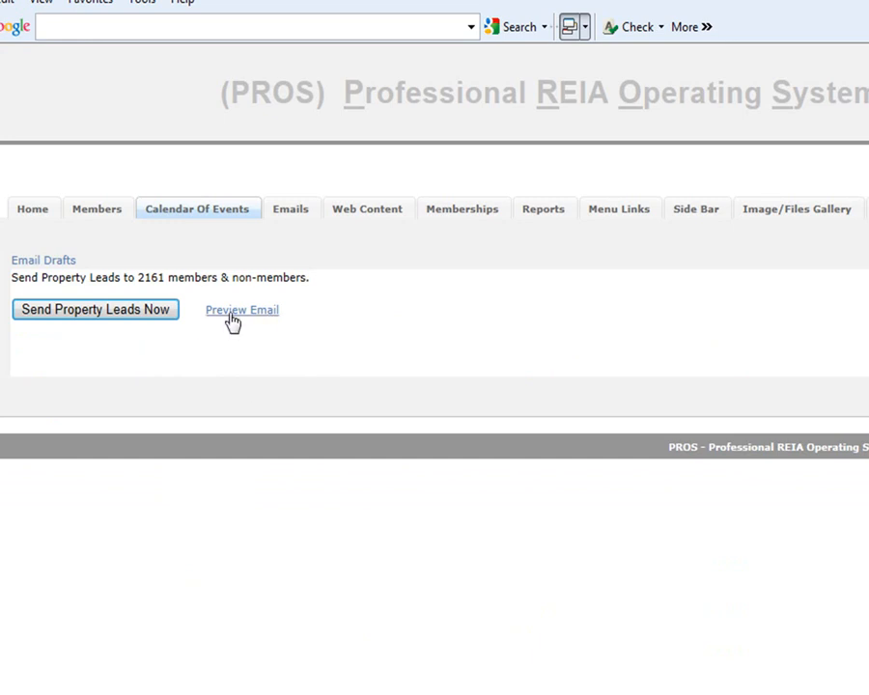
pyautogui.click(237, 311)
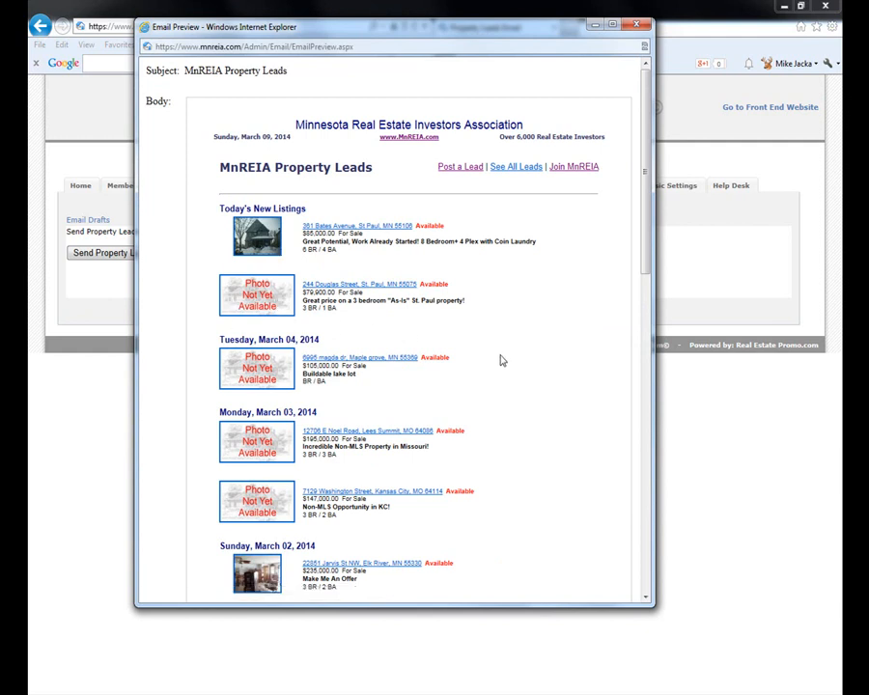
pyautogui.scroll(-1, 546, 348)
pyautogui.scroll(-3, 573, 265)
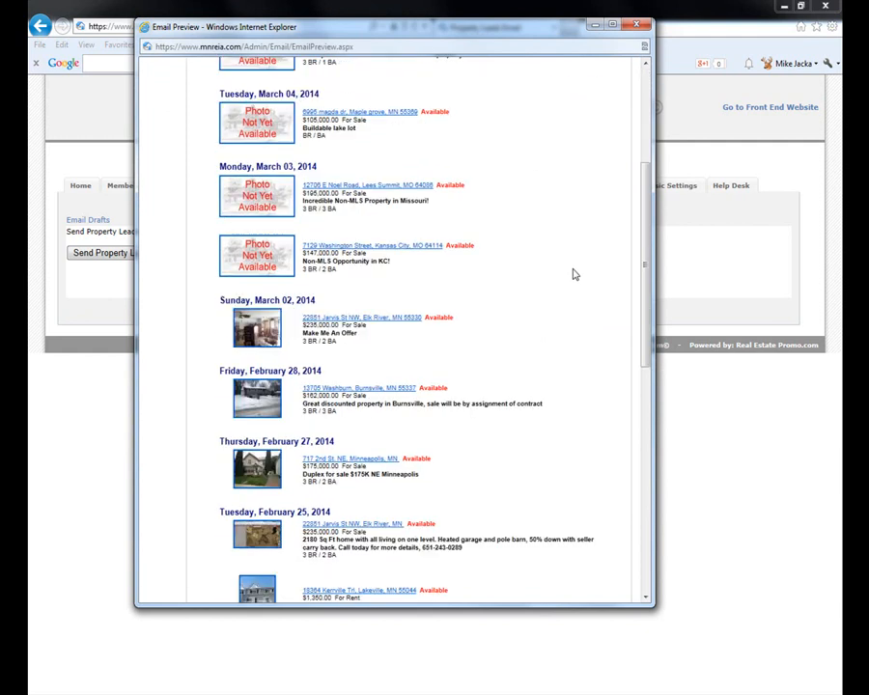
pyautogui.scroll(5, 540, 277)
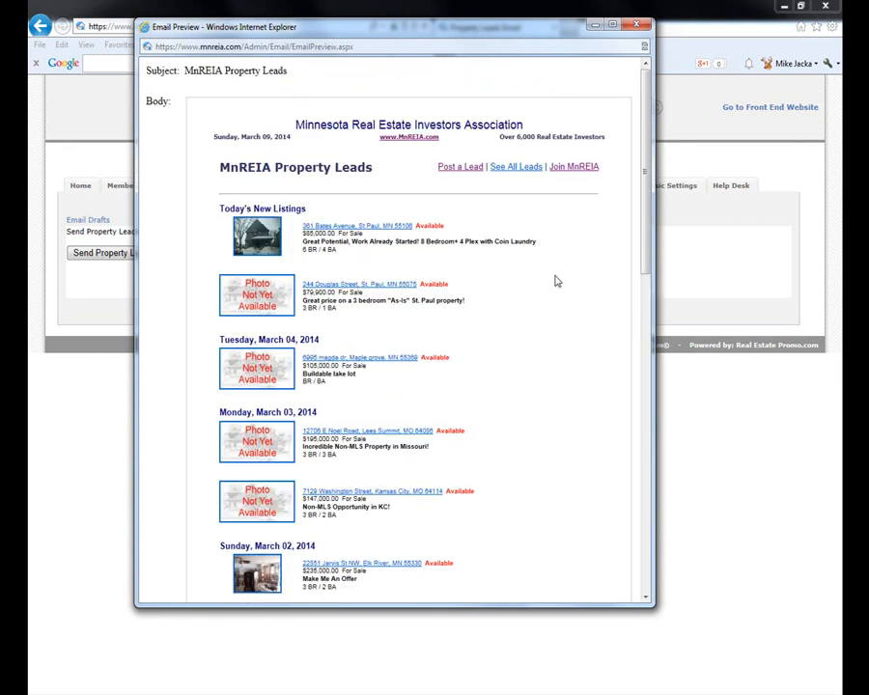
pyautogui.scroll(-10, 555, 281)
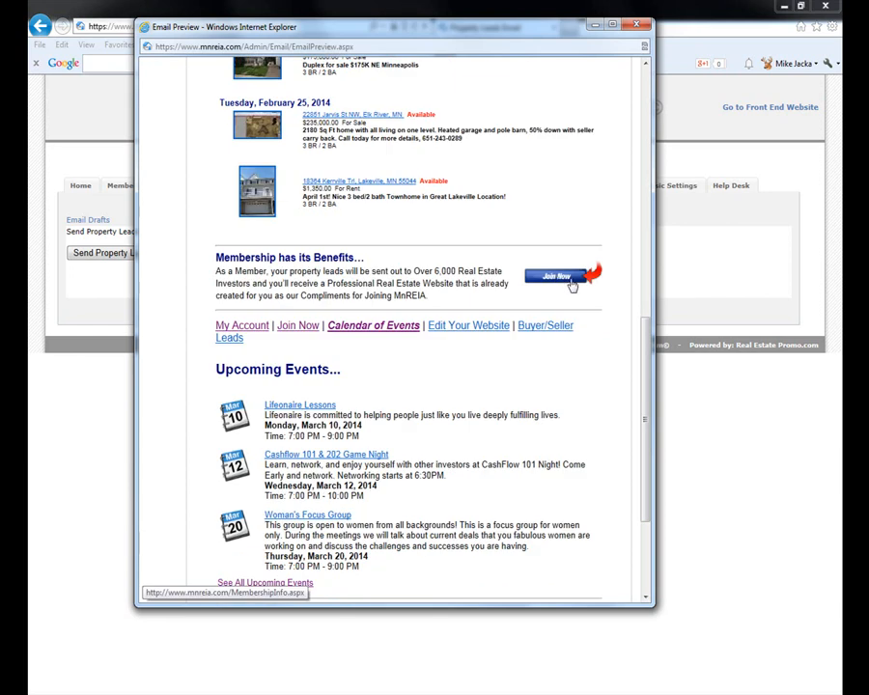
pyautogui.scroll(-3, 506, 450)
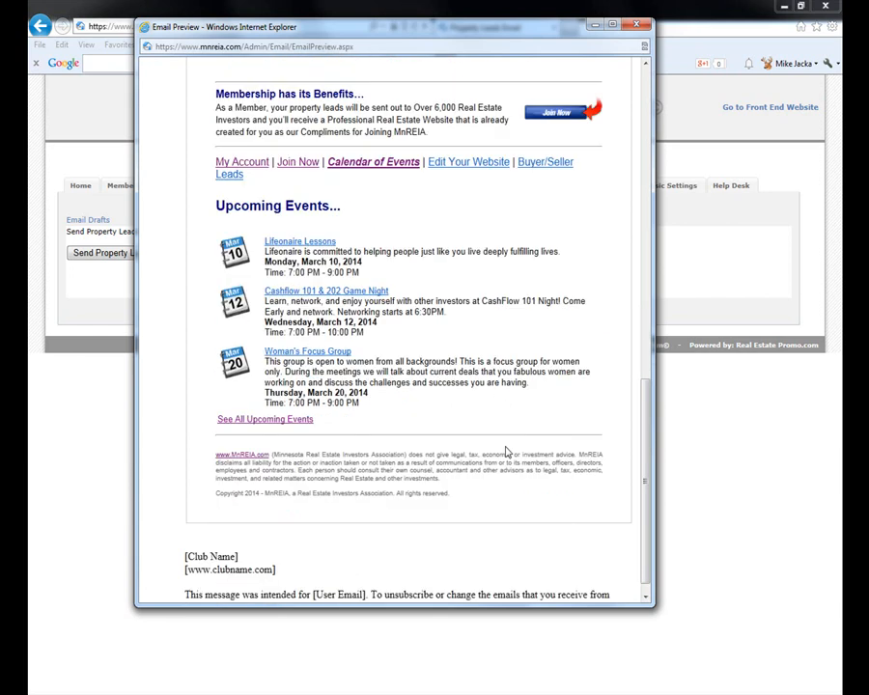
pyautogui.click(641, 26)
pyautogui.click(76, 189)
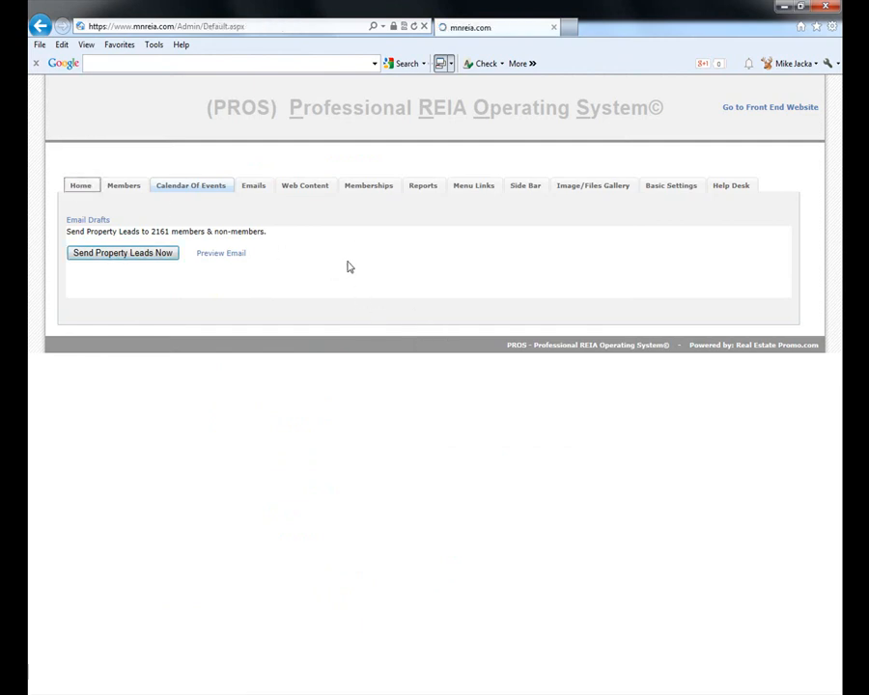
# - Load the Default page in Web Content's add/edit pages and look over its settings and content
pyautogui.click(300, 188)
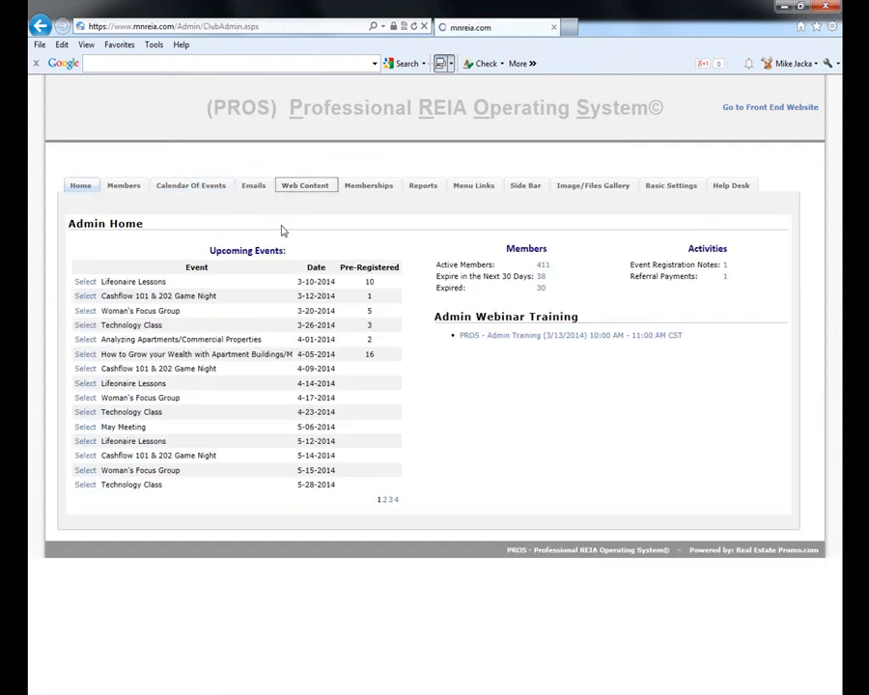
pyautogui.click(132, 255)
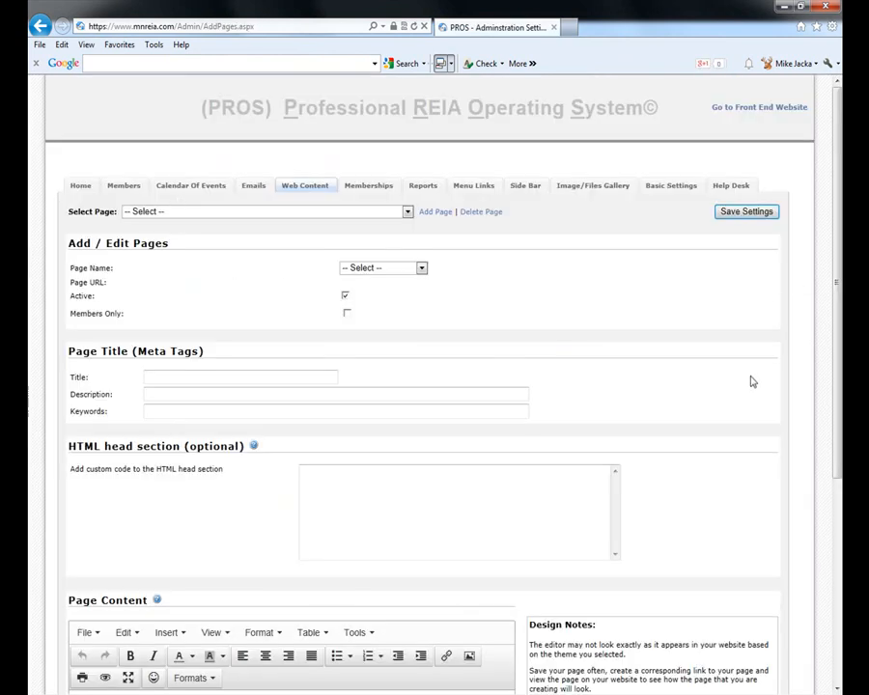
pyautogui.scroll(-5, 747, 388)
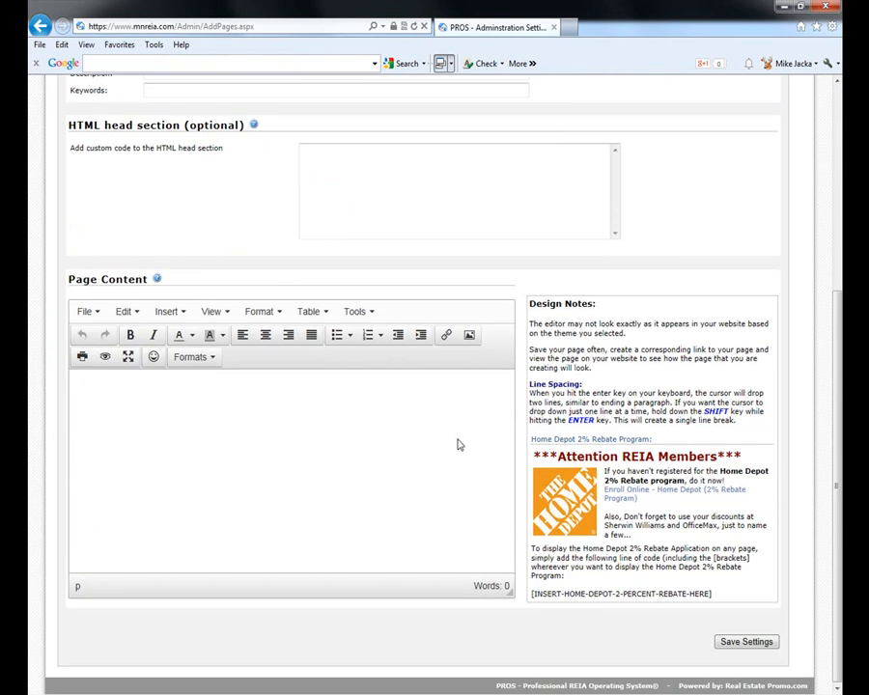
pyautogui.scroll(2, 199, 397)
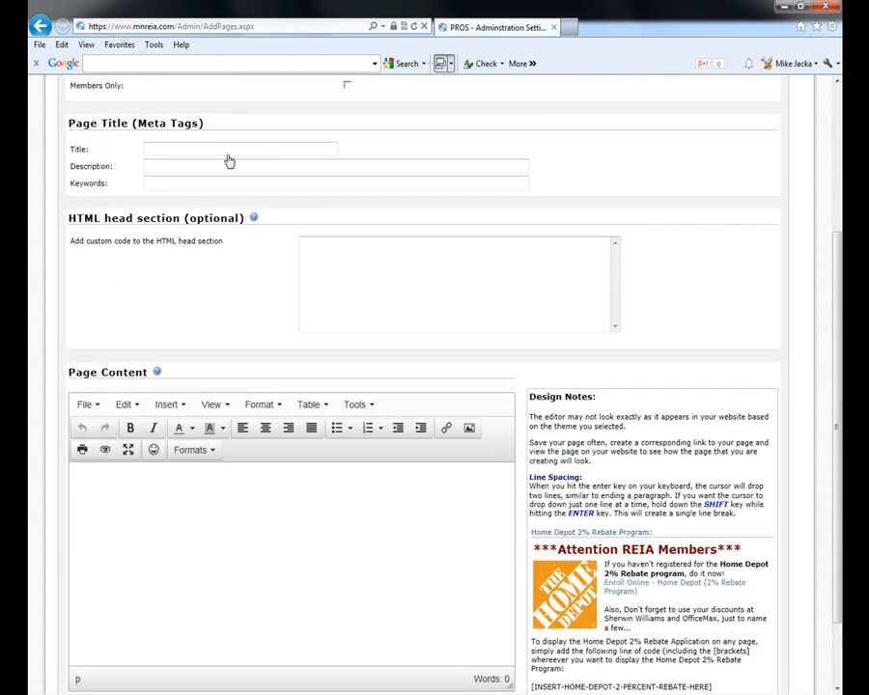
pyautogui.scroll(2, 202, 155)
pyautogui.scroll(1, 200, 147)
pyautogui.click(182, 211)
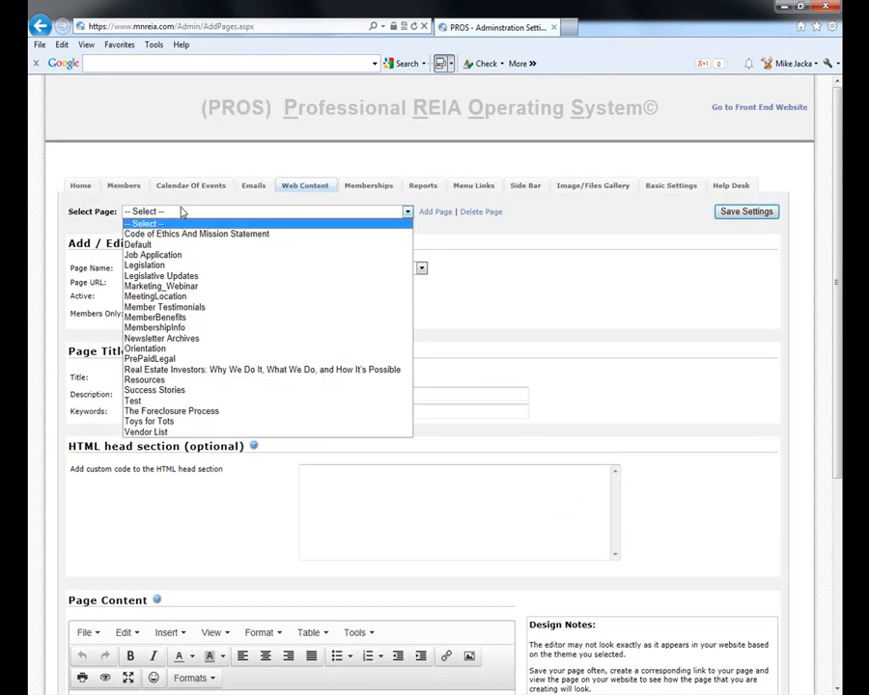
pyautogui.click(176, 247)
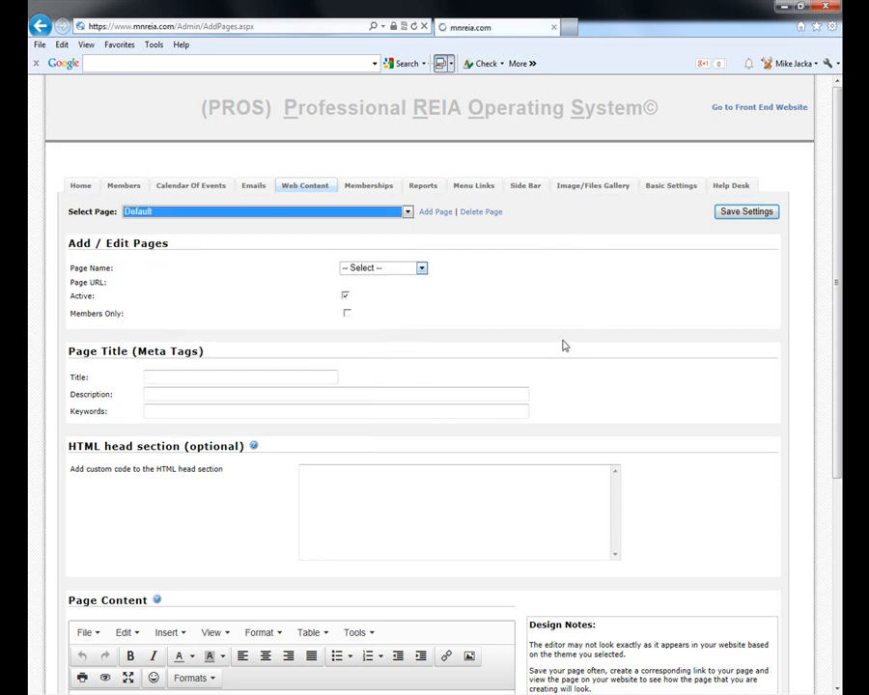
pyautogui.scroll(-5, 662, 369)
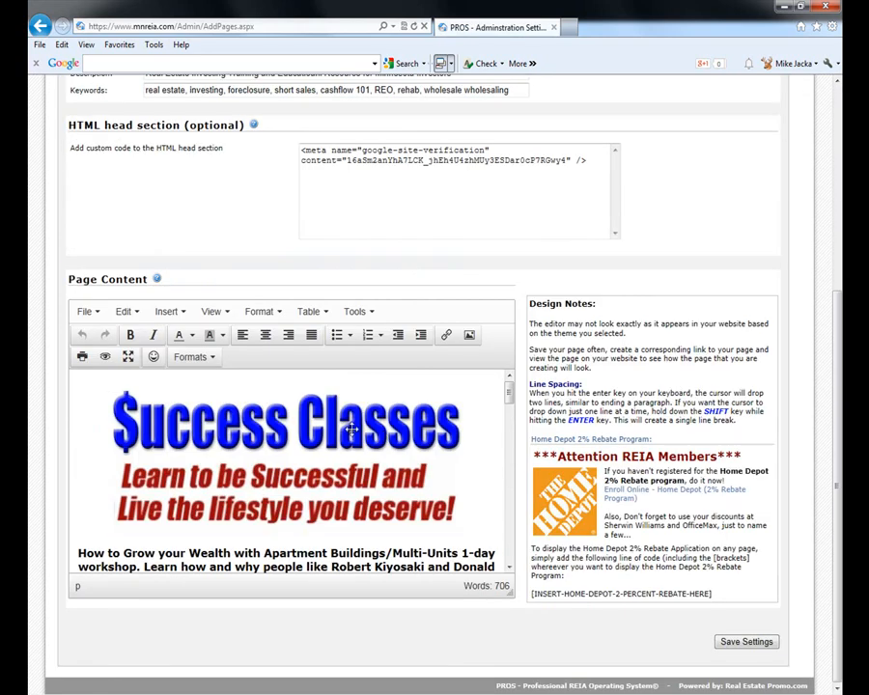
pyautogui.scroll(-10, 362, 429)
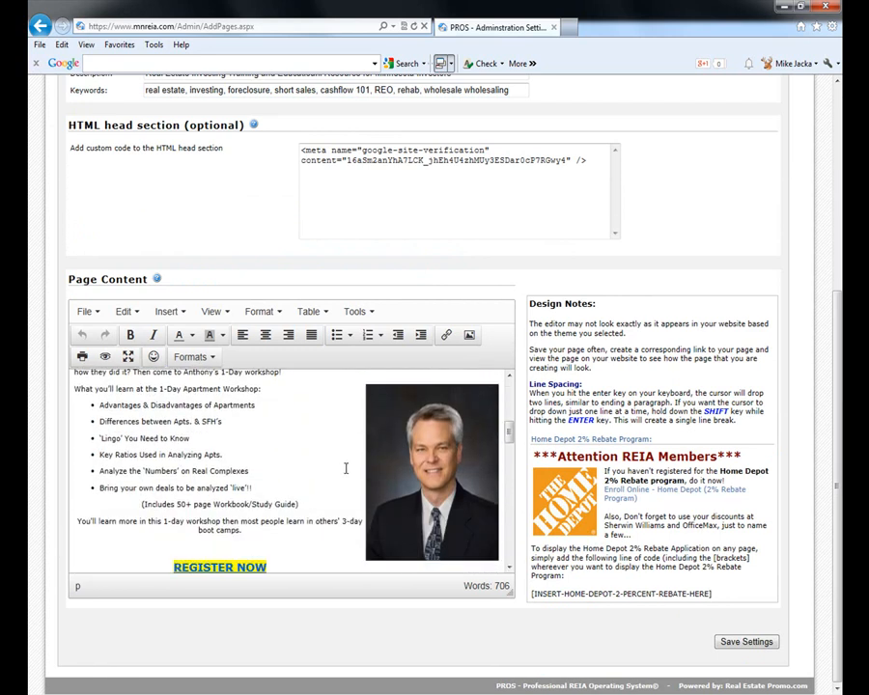
pyautogui.scroll(-2, 346, 468)
pyautogui.scroll(-4, 278, 450)
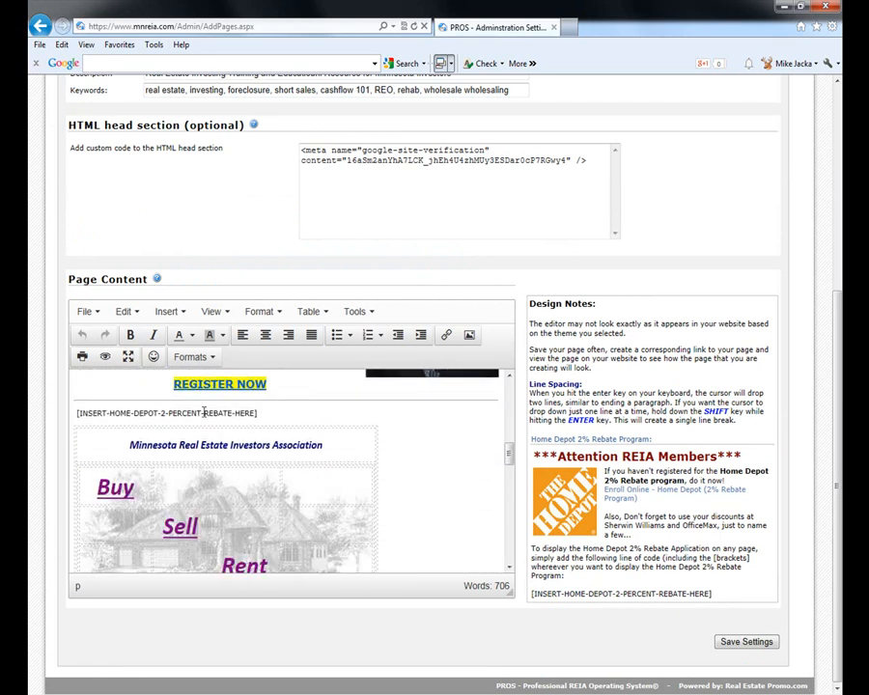
pyautogui.scroll(-18, 255, 499)
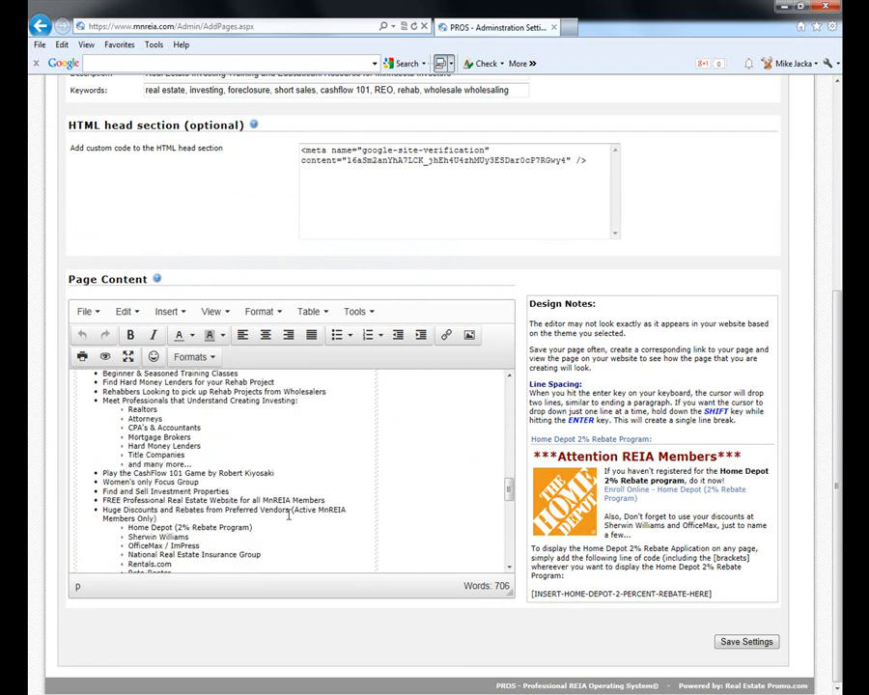
pyautogui.scroll(-5, 289, 519)
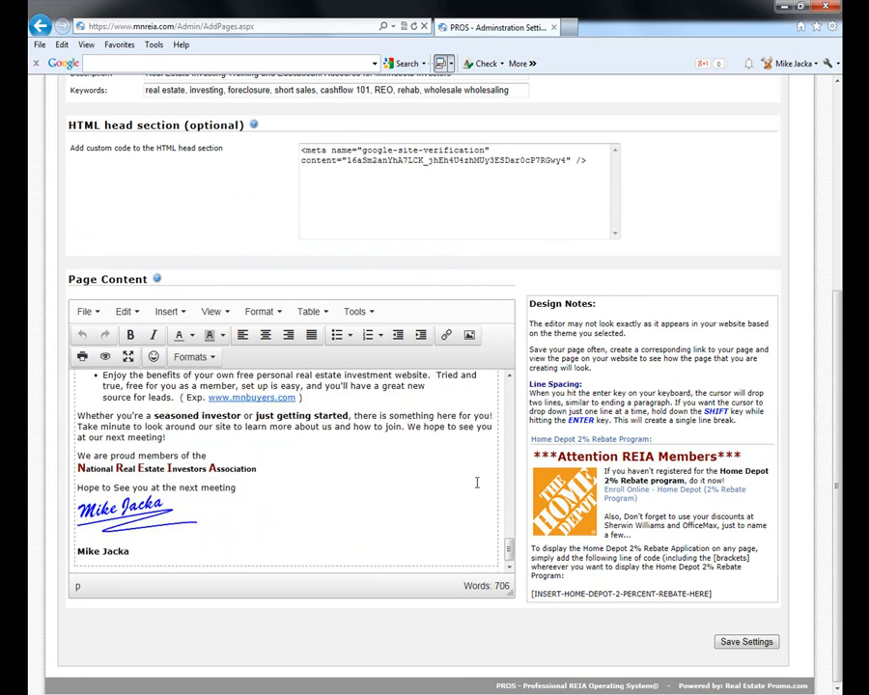
pyautogui.scroll(5, 729, 382)
# - Preview ~/Default.aspx on the live MnREIA site, then close that browser tab
pyautogui.click(359, 283)
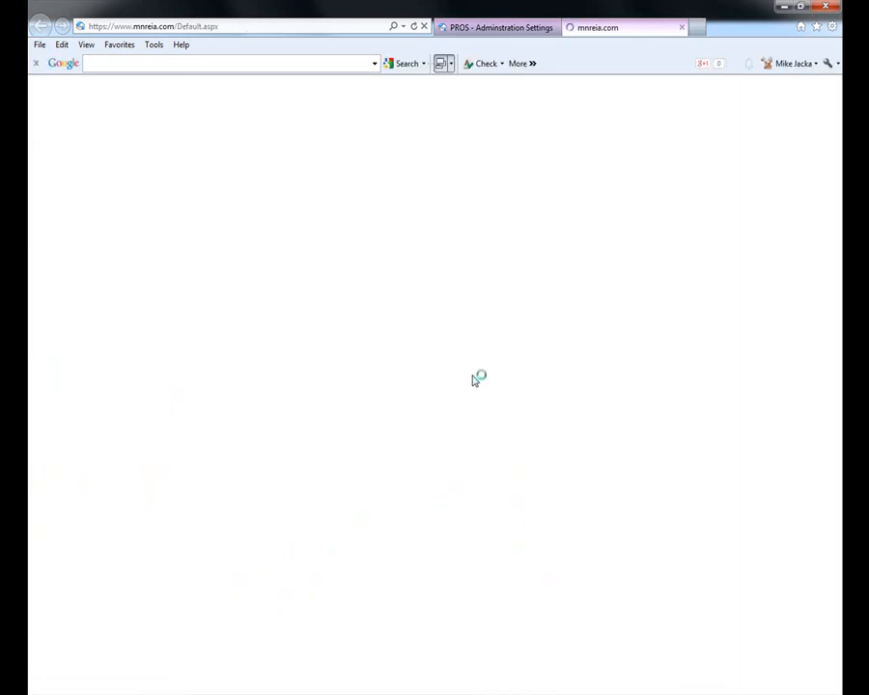
pyautogui.scroll(-10, 441, 487)
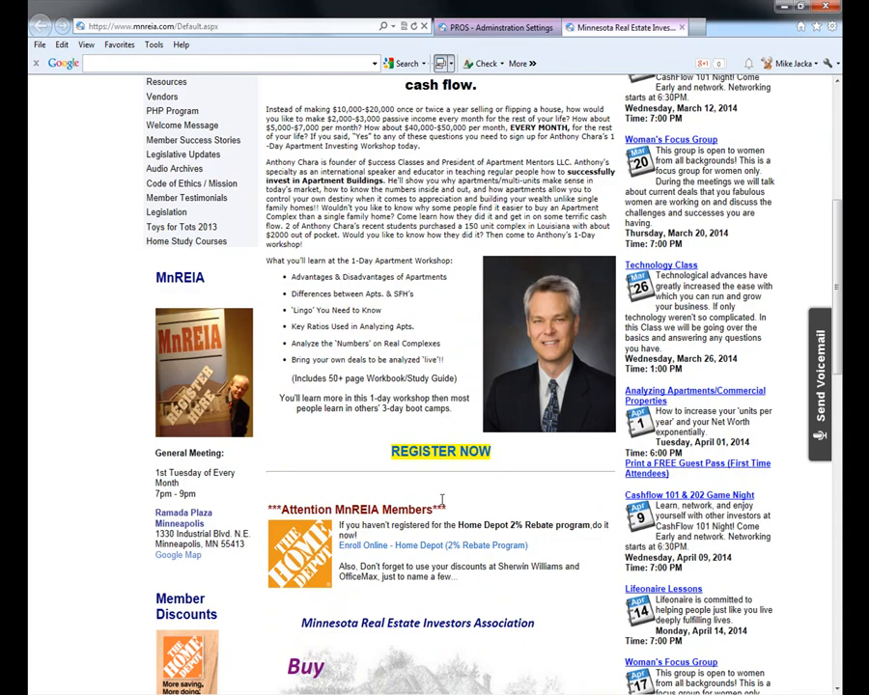
pyautogui.scroll(-3, 442, 512)
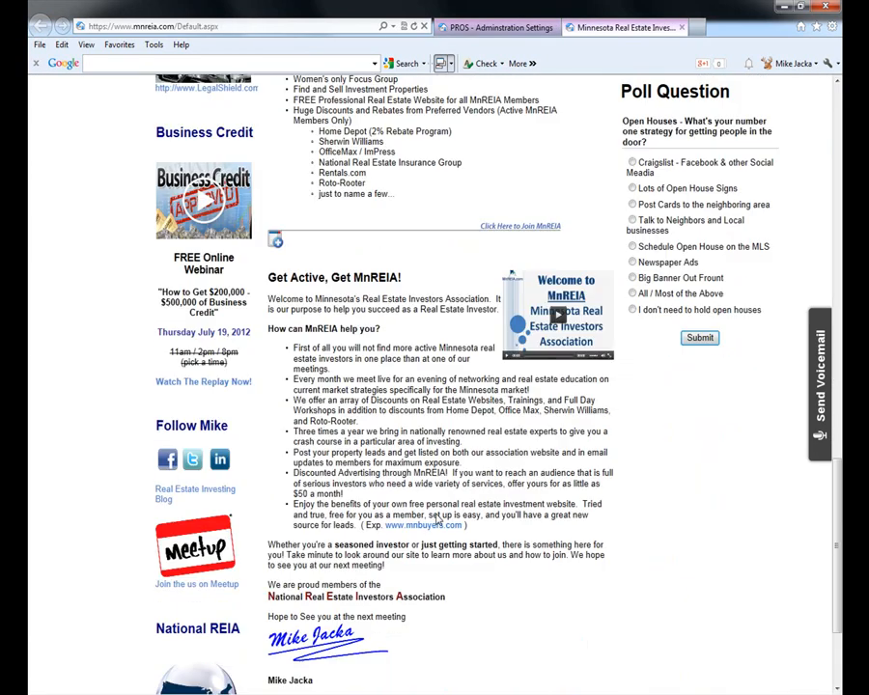
pyautogui.scroll(13, 434, 518)
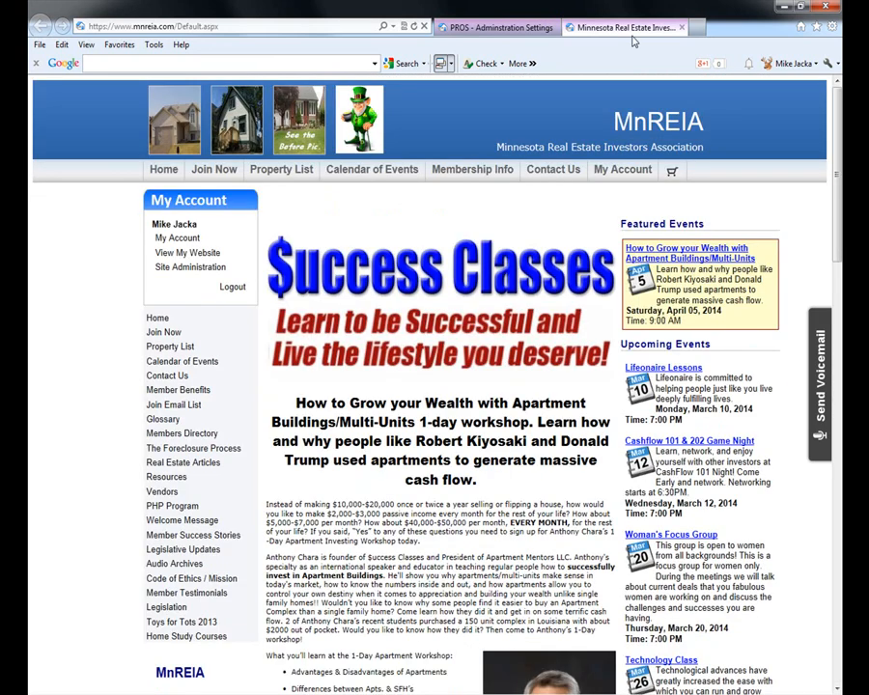
pyautogui.click(681, 27)
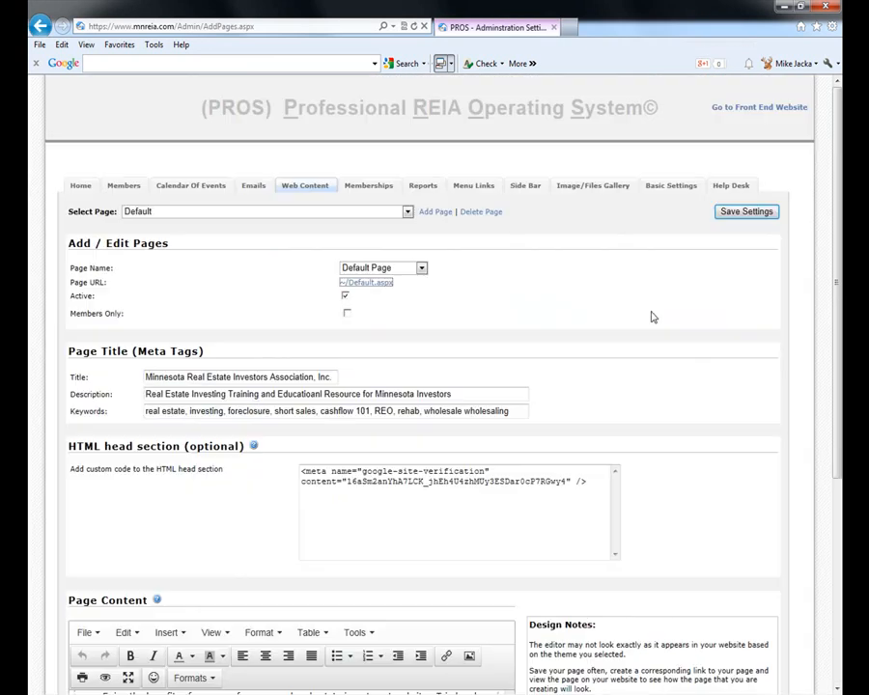
# - View the Memberships table of types, prices and recurring terms, then go to Generate Reports/Lists
pyautogui.click(359, 187)
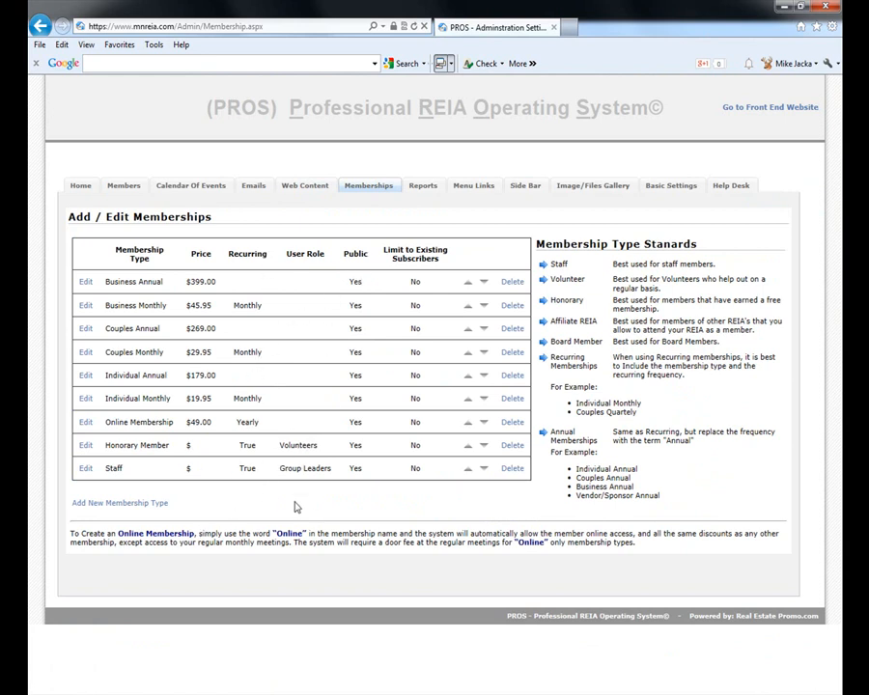
pyautogui.click(428, 186)
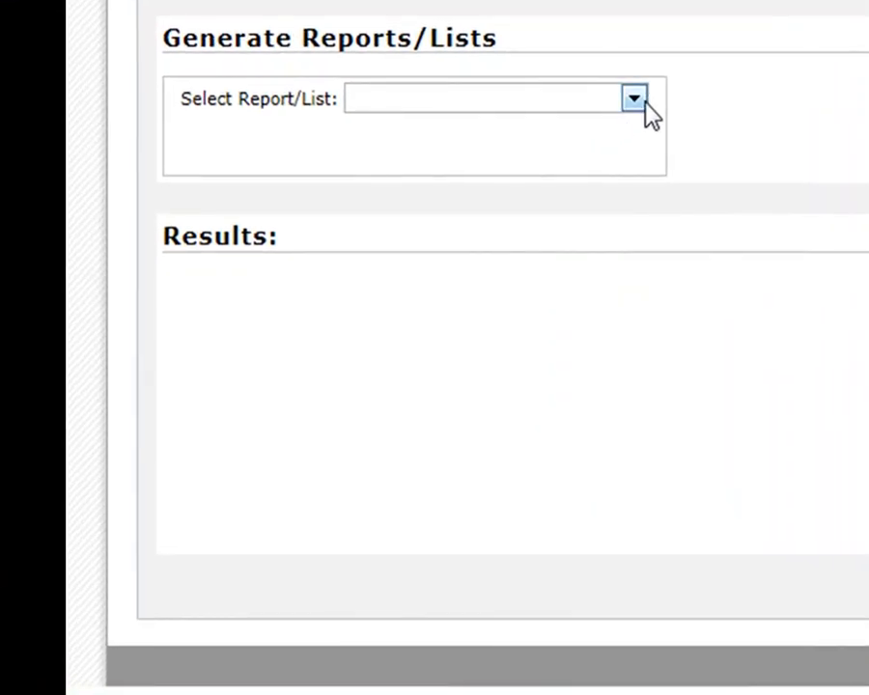
# - Run the Event Attendance Count report, showing 247 unique records with attendance per event
pyautogui.click(271, 248)
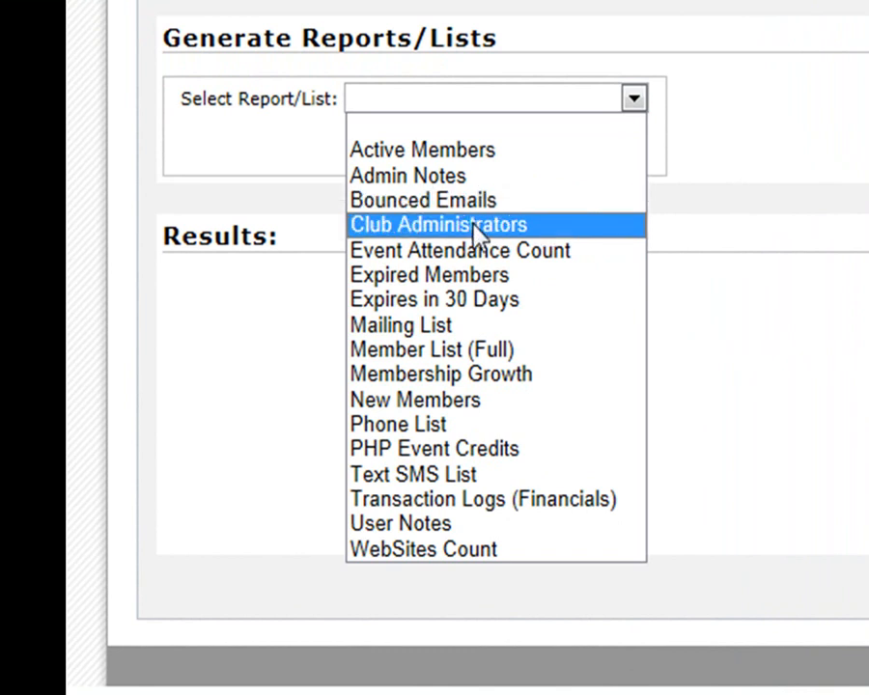
pyautogui.click(476, 255)
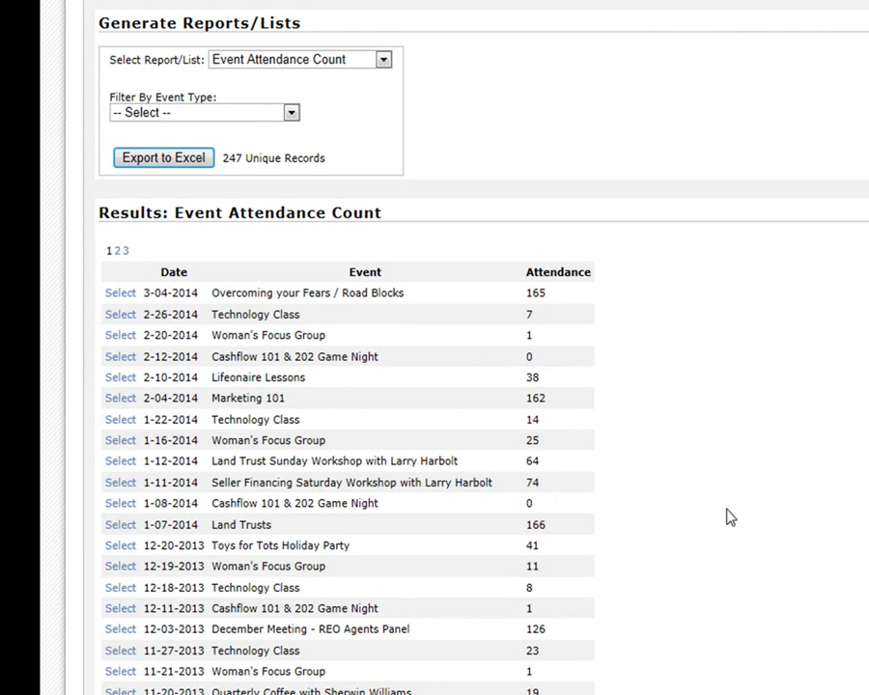
pyautogui.scroll(-7, 760, 619)
pyautogui.scroll(-1, 562, 367)
pyautogui.scroll(6, 577, 384)
pyautogui.scroll(3, 579, 384)
pyautogui.click(355, 61)
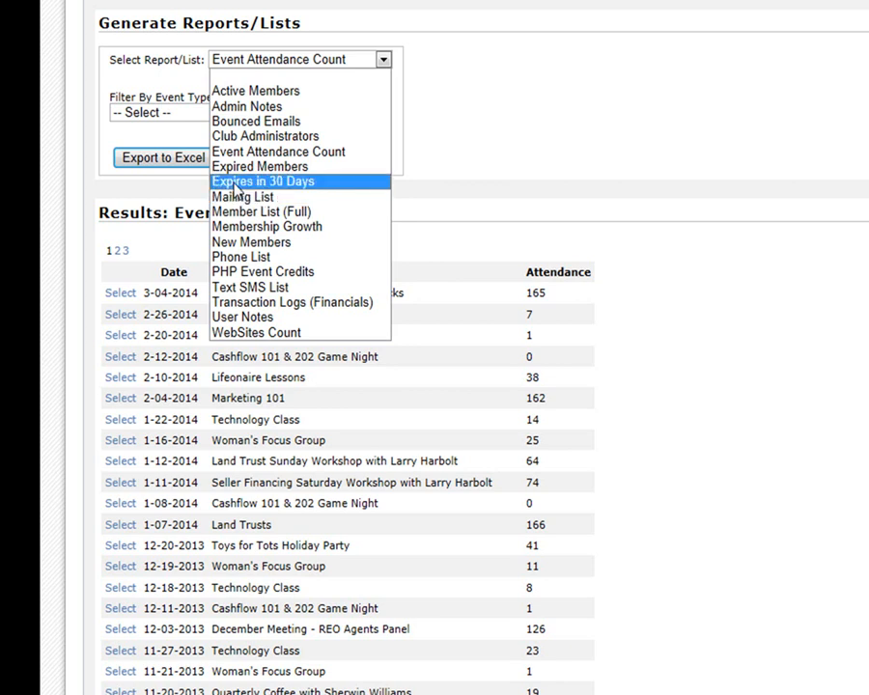
pyautogui.click(708, 154)
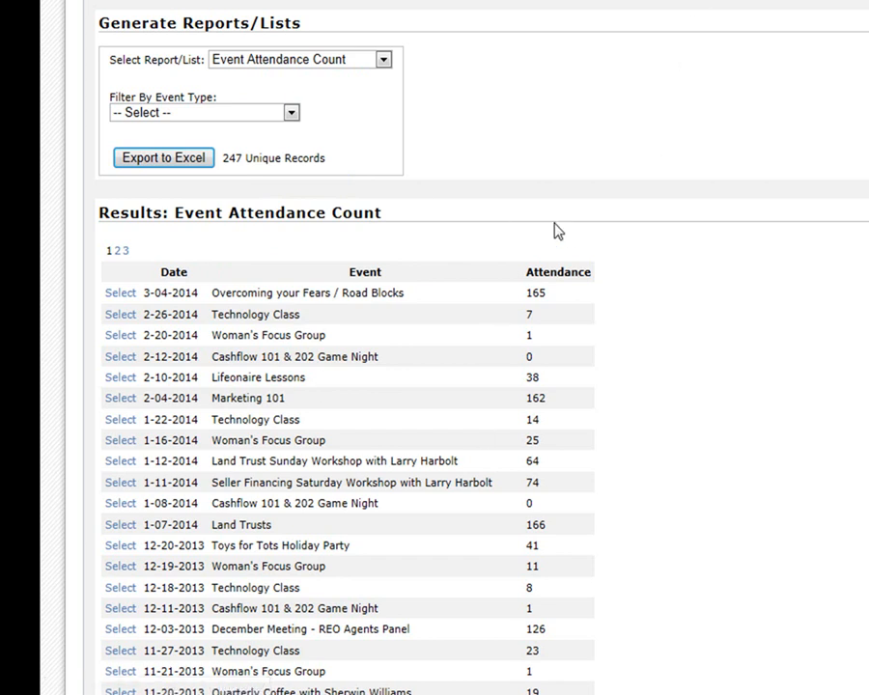
pyautogui.click(304, 62)
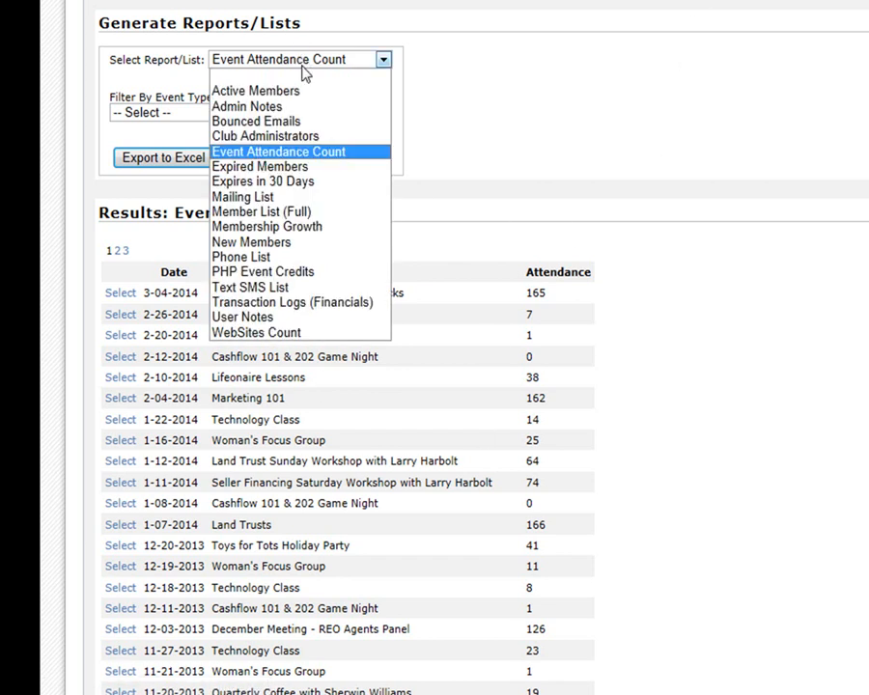
pyautogui.click(373, 148)
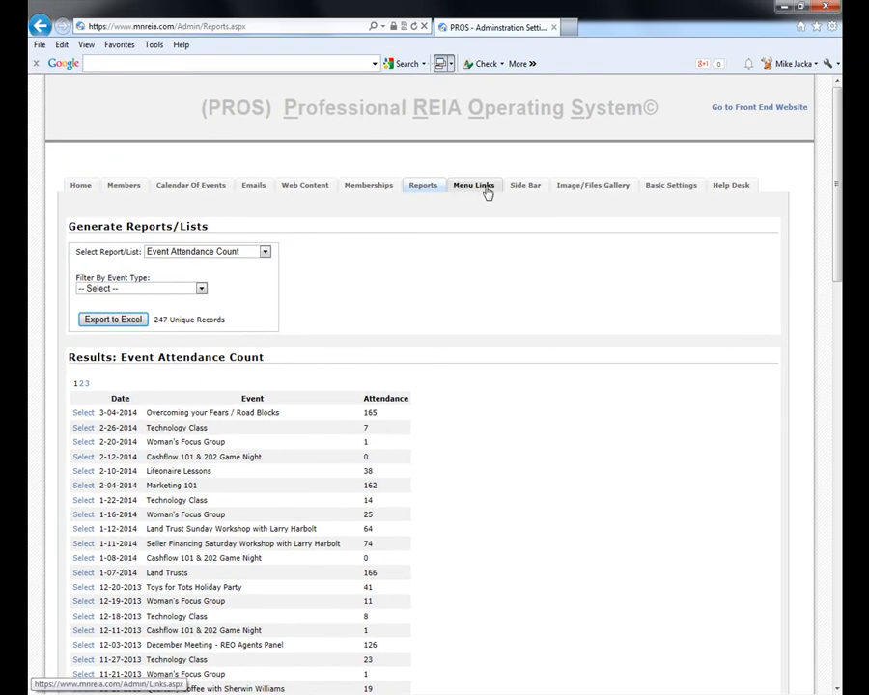
# - In Menu Links, review The Foreclosure Process link's target page options, then cancel without changes
pyautogui.click(485, 190)
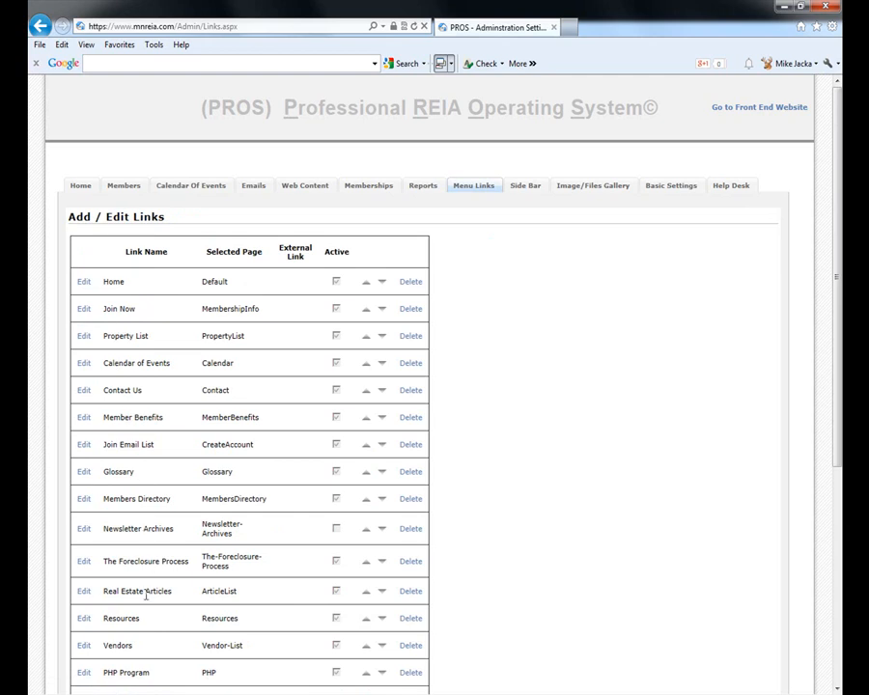
pyautogui.click(82, 561)
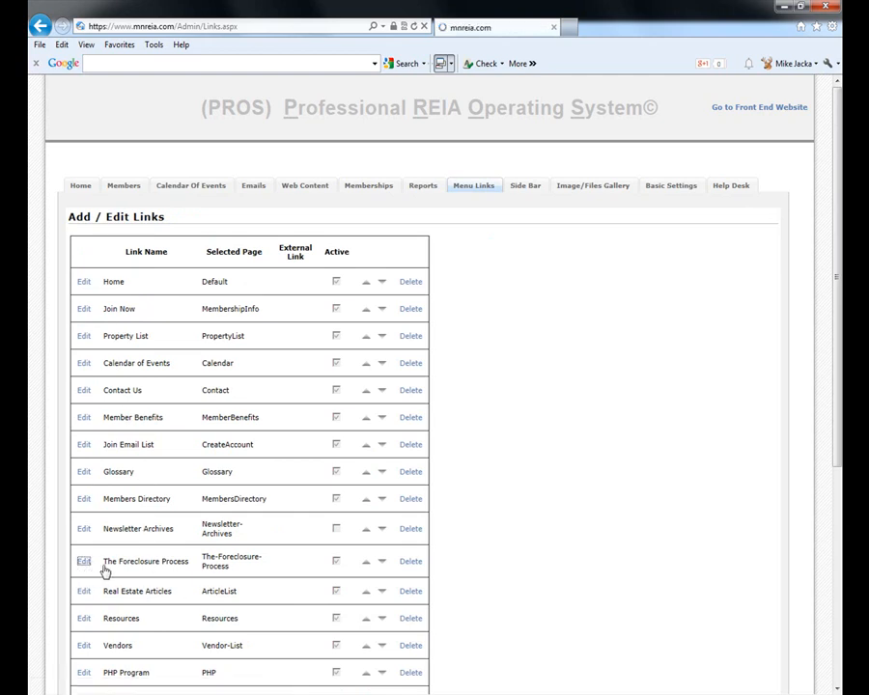
pyautogui.click(369, 547)
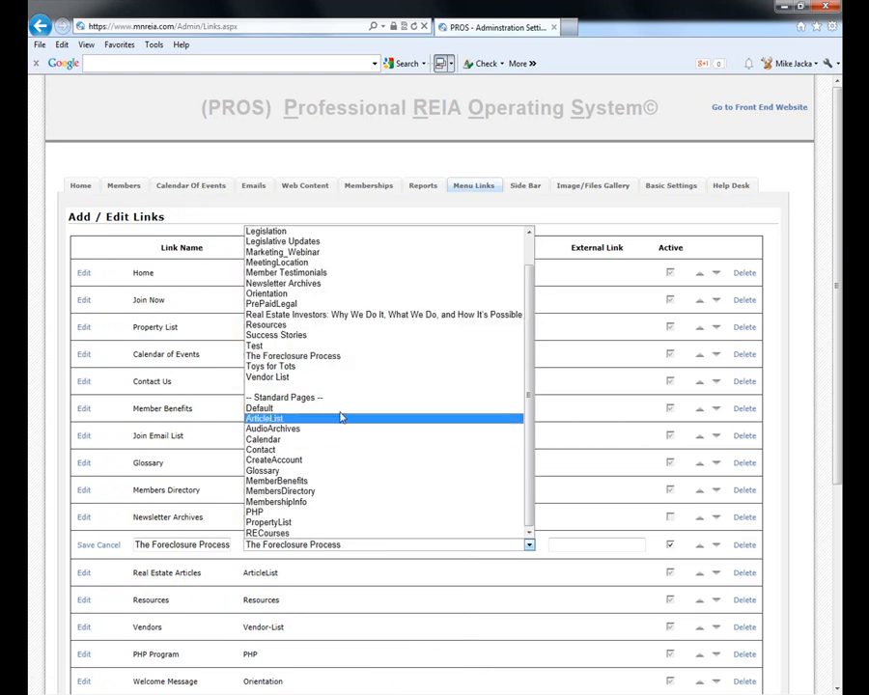
pyautogui.scroll(1, 336, 275)
pyautogui.scroll(-1, 343, 318)
pyautogui.scroll(1, 342, 342)
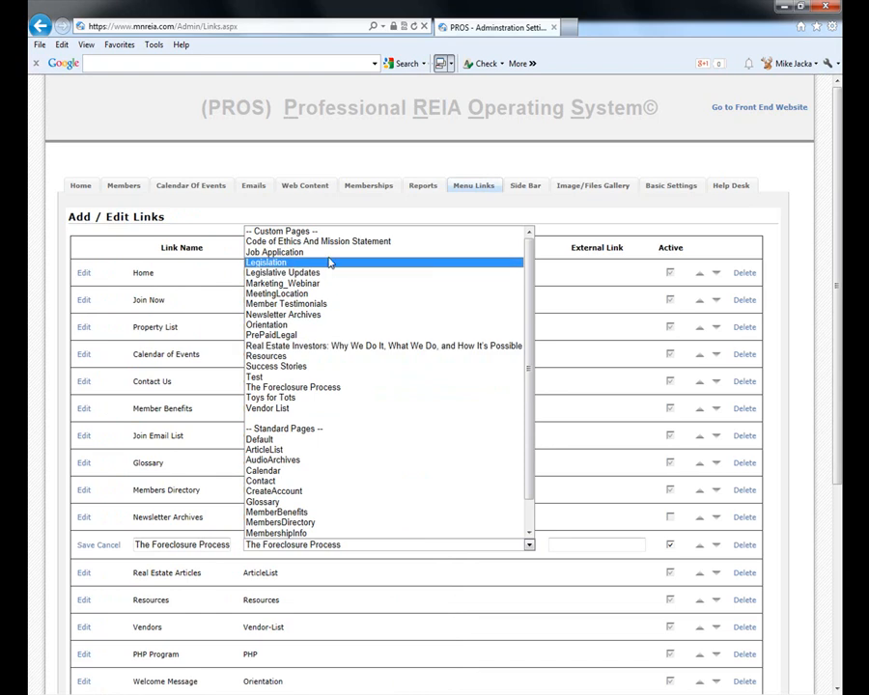
pyautogui.scroll(-1, 460, 394)
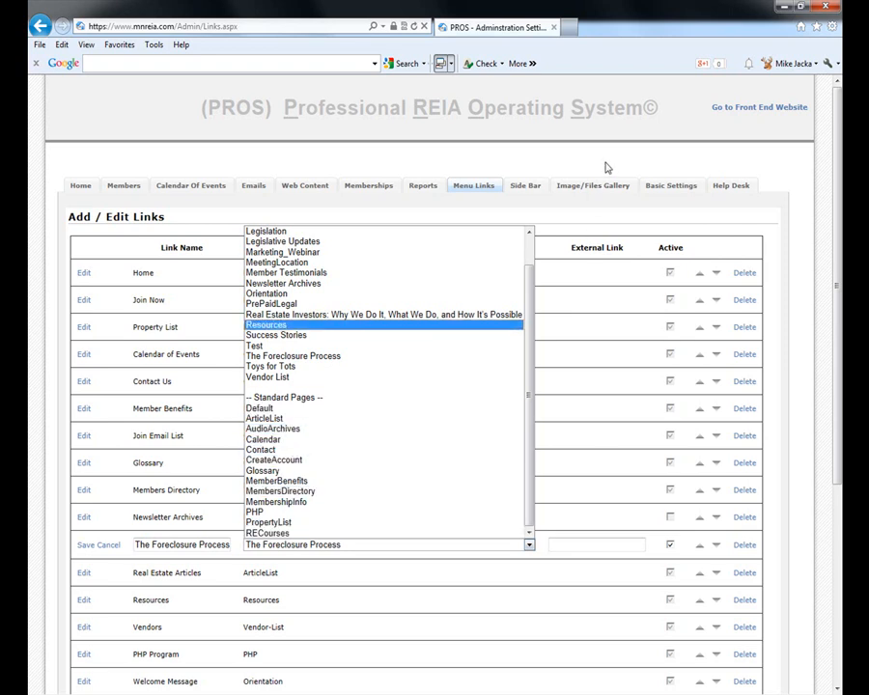
pyautogui.click(618, 231)
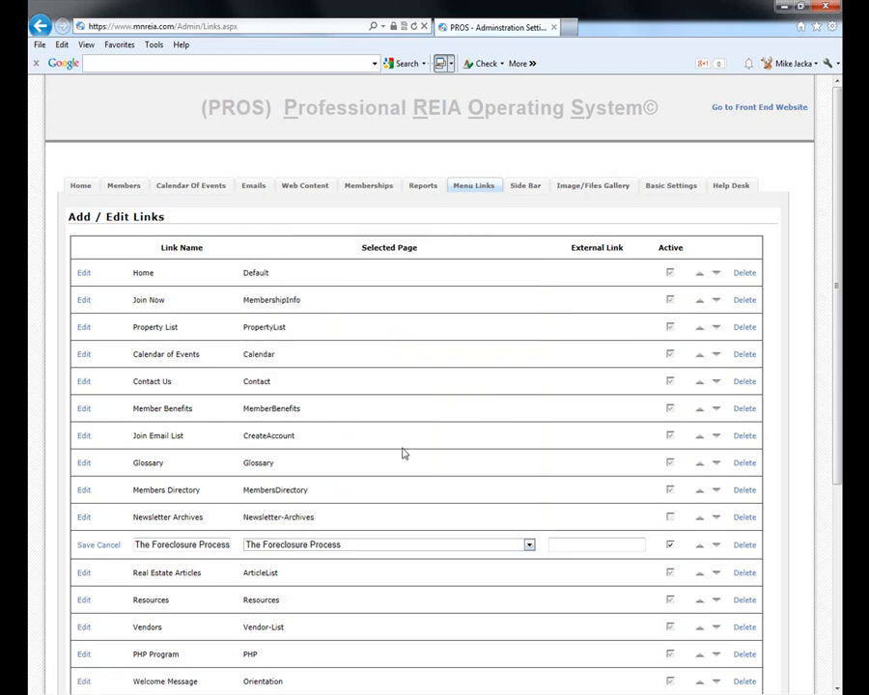
pyautogui.click(106, 545)
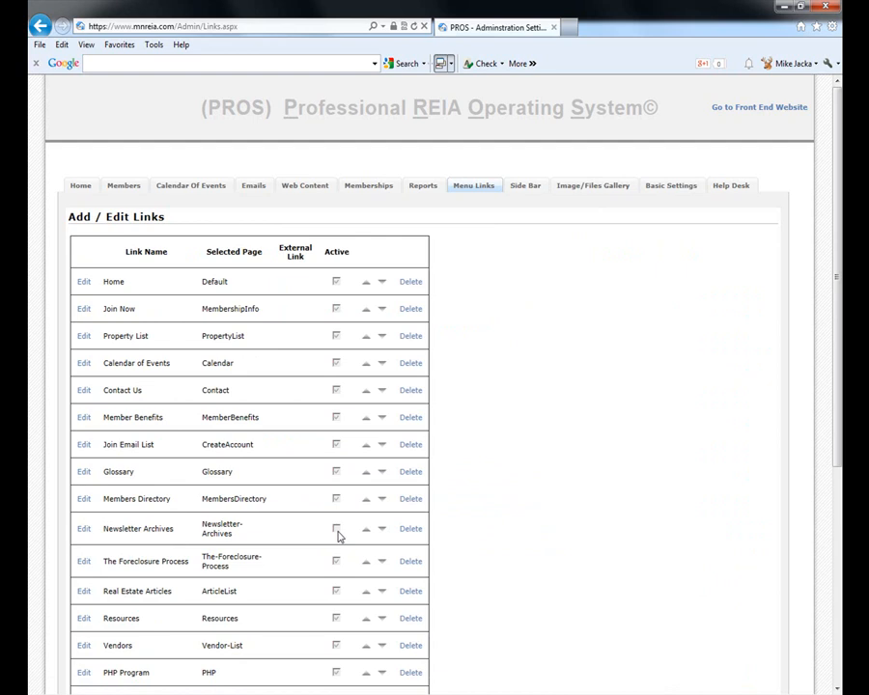
# - Browse the Photo Gallery and Files gallery, then show the March 2014 Calendar of Events
pyautogui.click(610, 190)
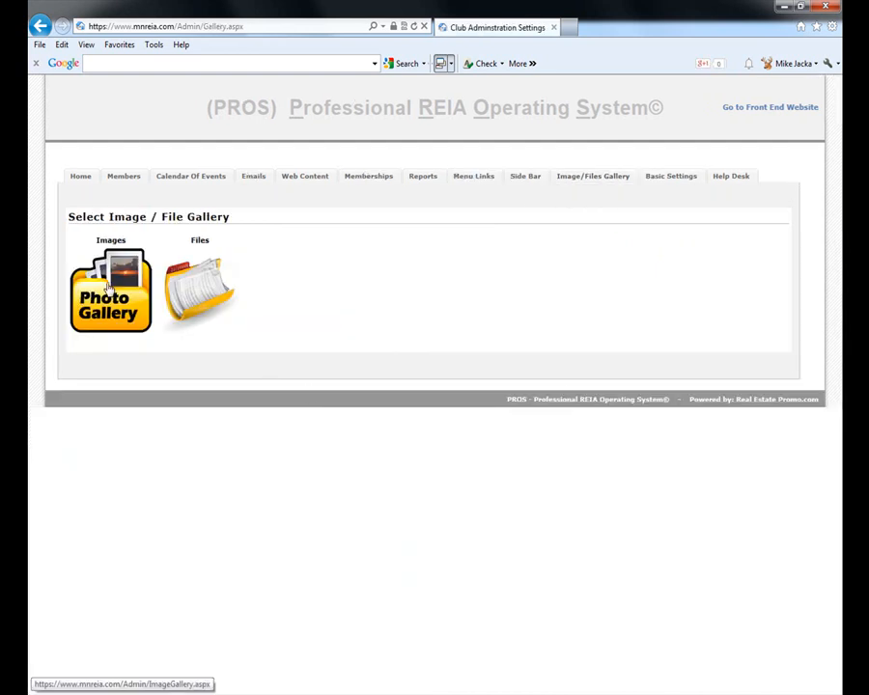
pyautogui.click(124, 297)
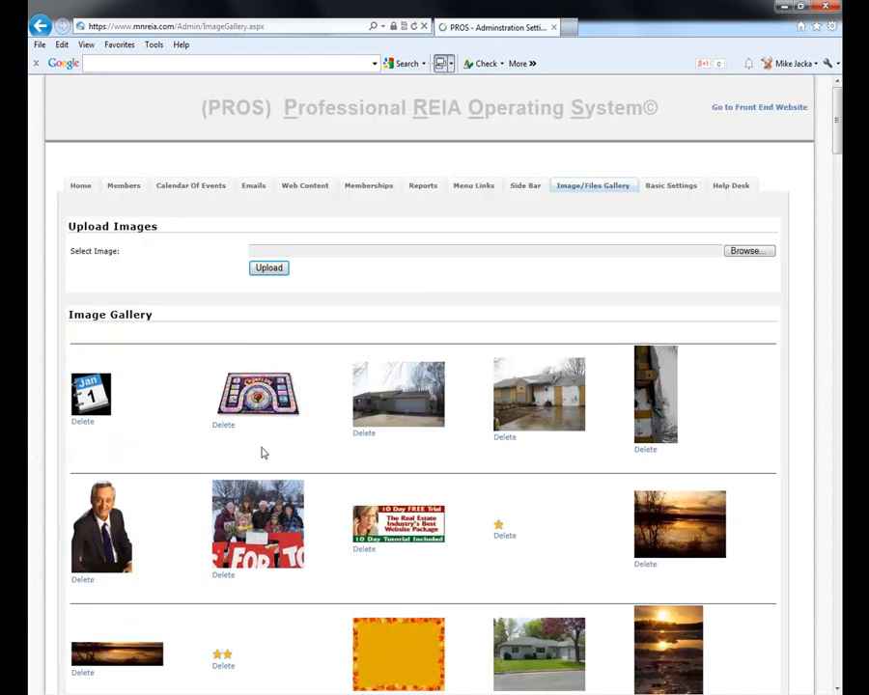
pyautogui.hotkey('alt', 'Left')
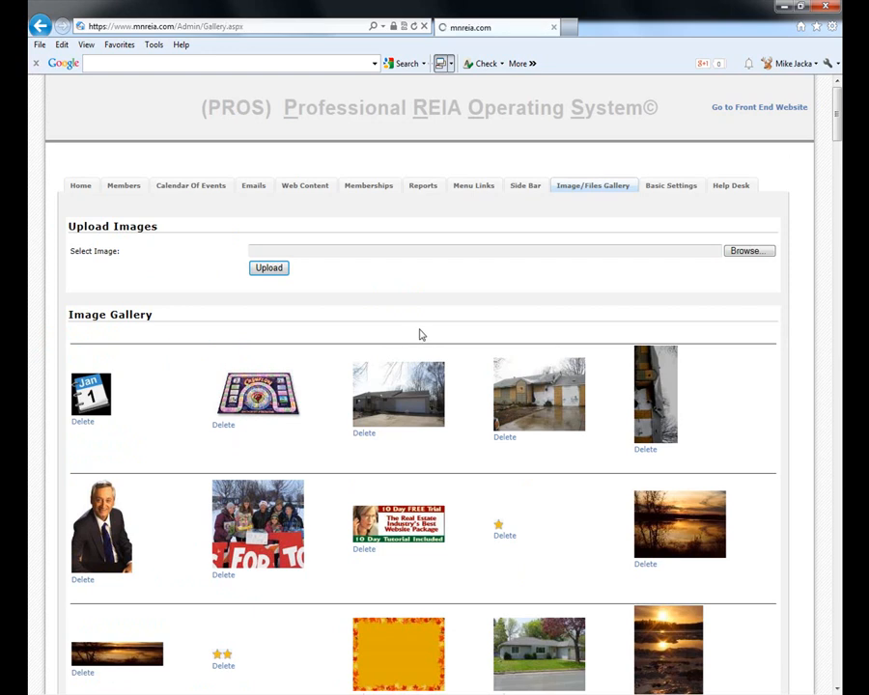
pyautogui.click(225, 282)
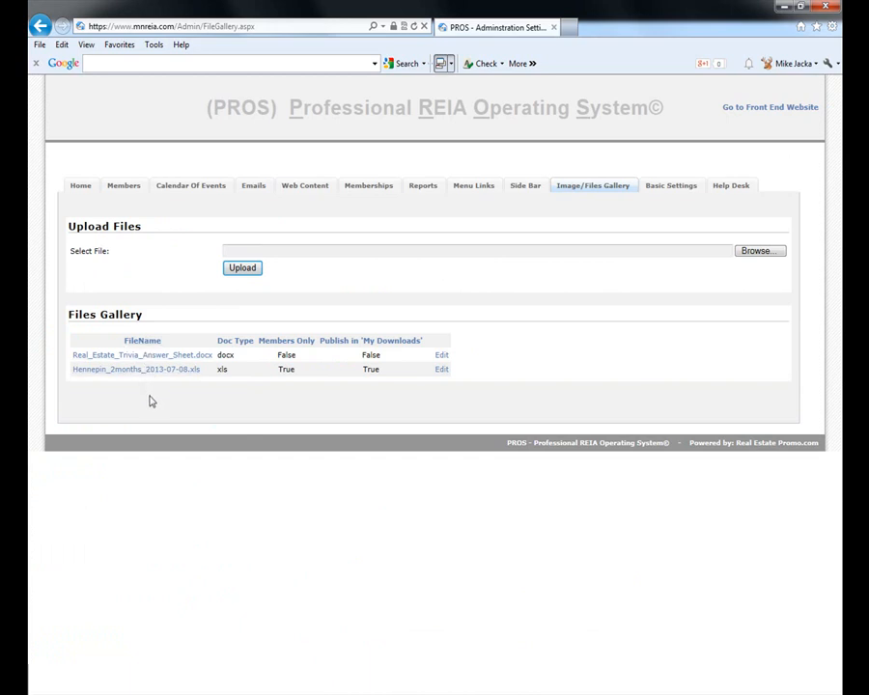
pyautogui.click(193, 186)
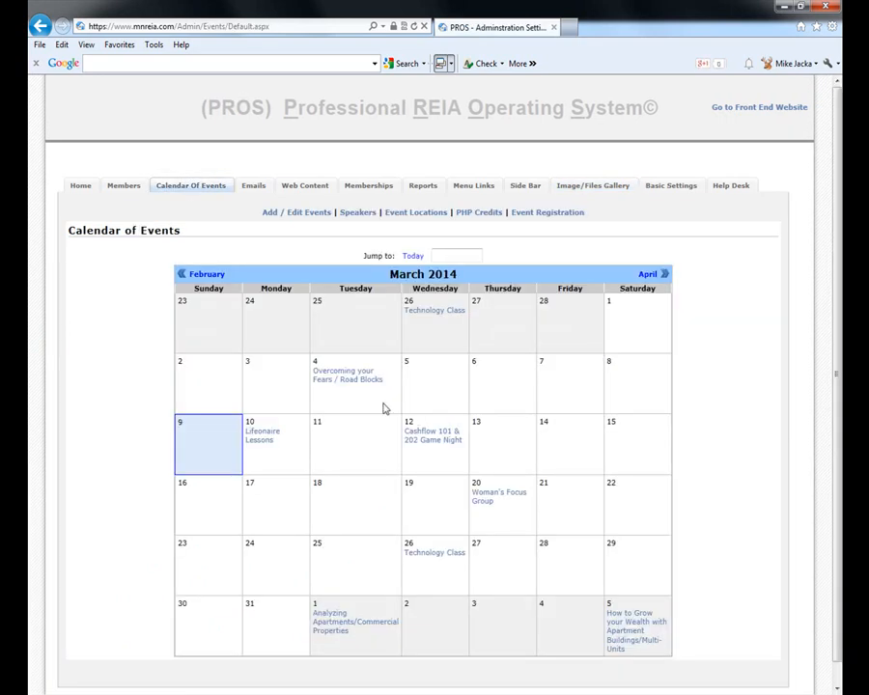
# - Page the admin calendar back from February 2014 to October 2013, then open Add / Edit Events
pyautogui.click(207, 275)
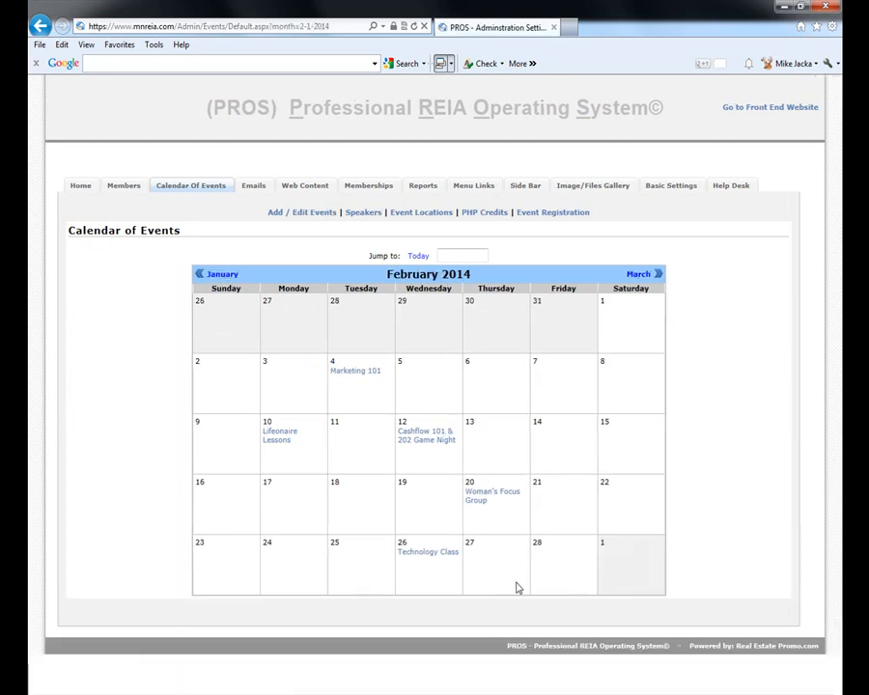
pyautogui.click(222, 276)
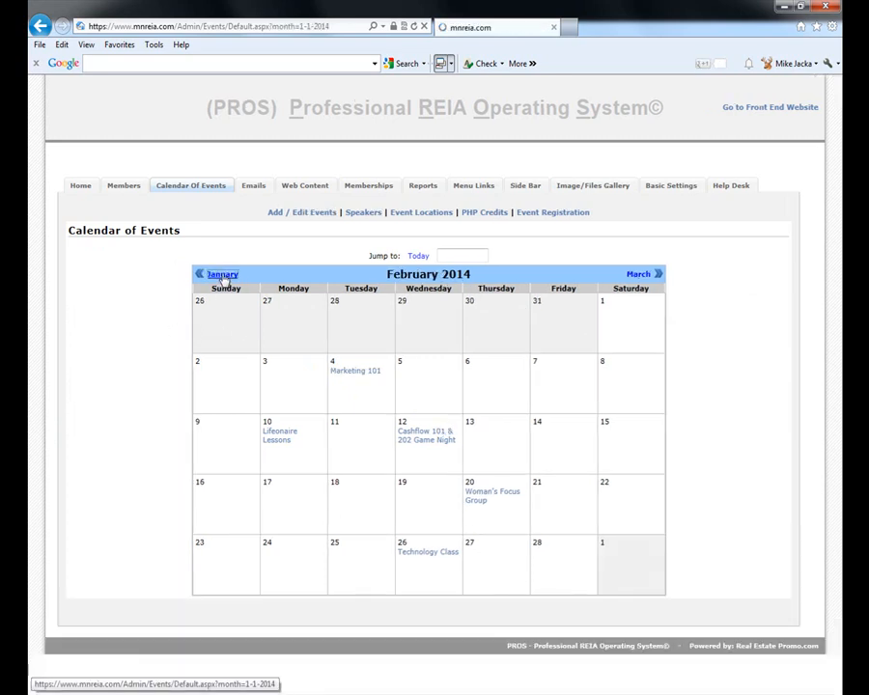
pyautogui.click(221, 275)
pyautogui.click(222, 276)
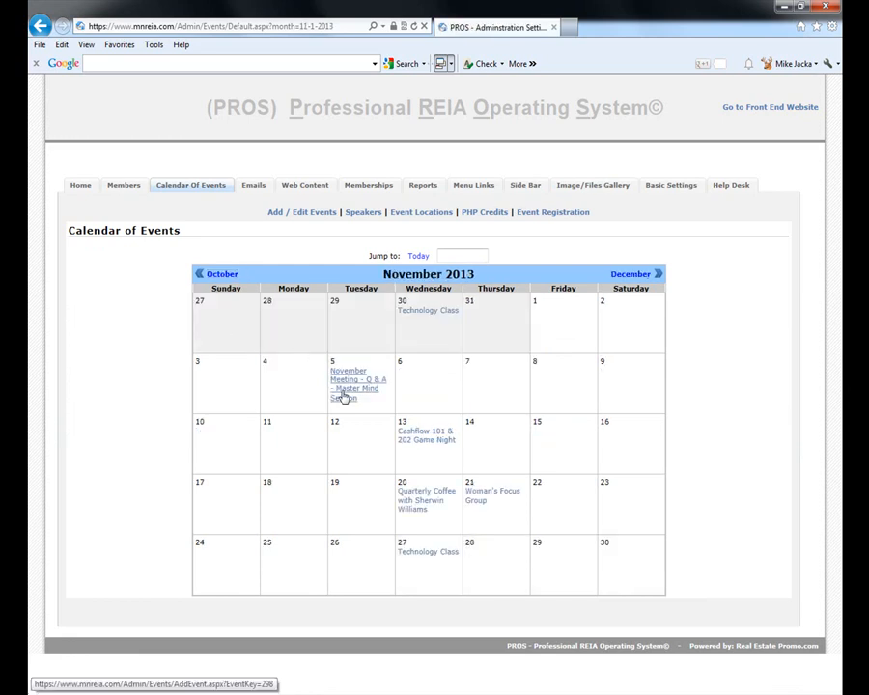
pyautogui.click(215, 275)
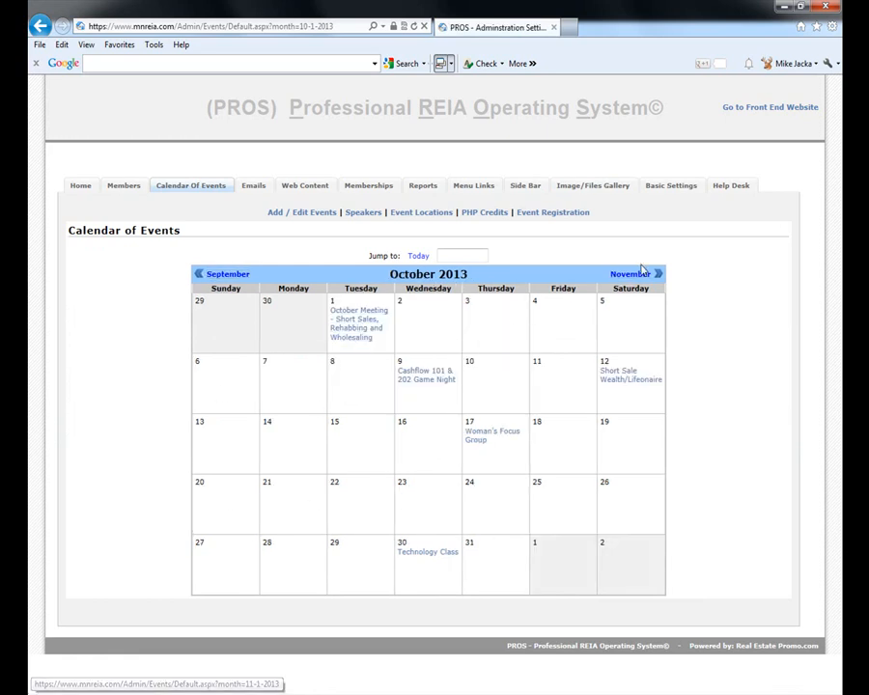
pyautogui.click(286, 212)
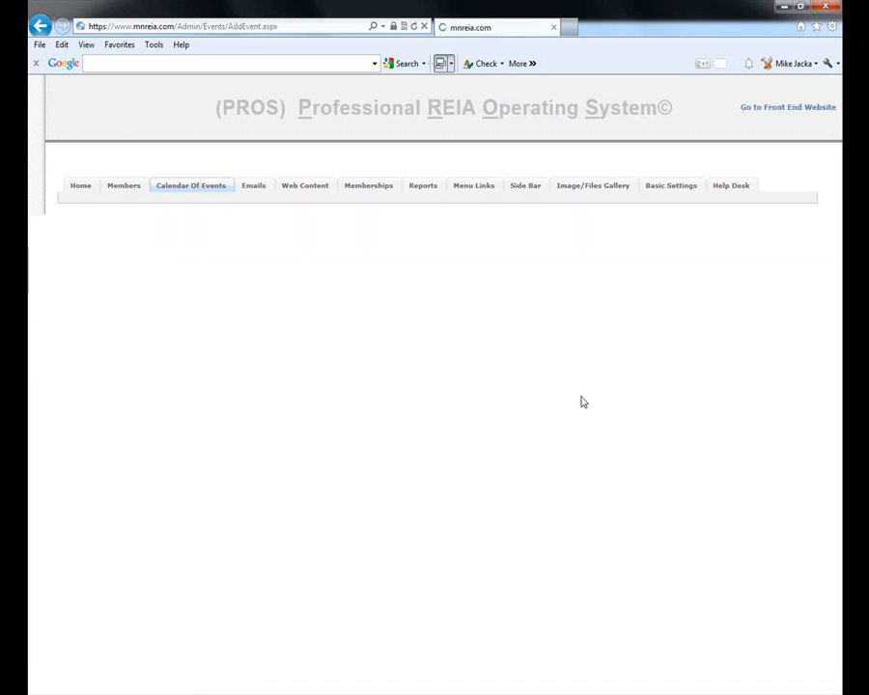
# - Expand the Misc Files upload section and cancel a file upload, then go to the public website
pyautogui.scroll(-5, 746, 537)
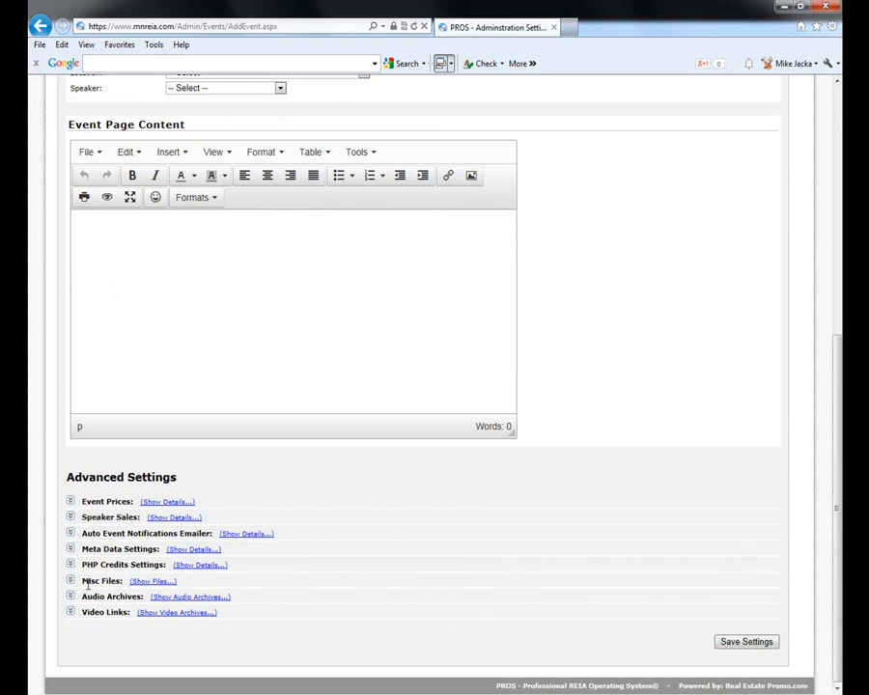
pyautogui.click(151, 581)
pyautogui.scroll(-2, 372, 643)
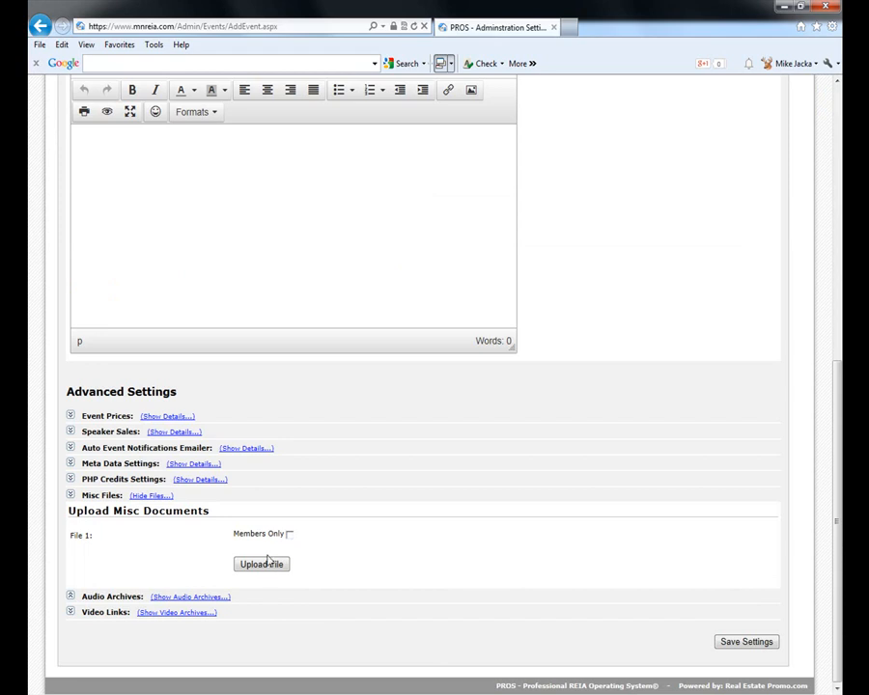
pyautogui.click(263, 566)
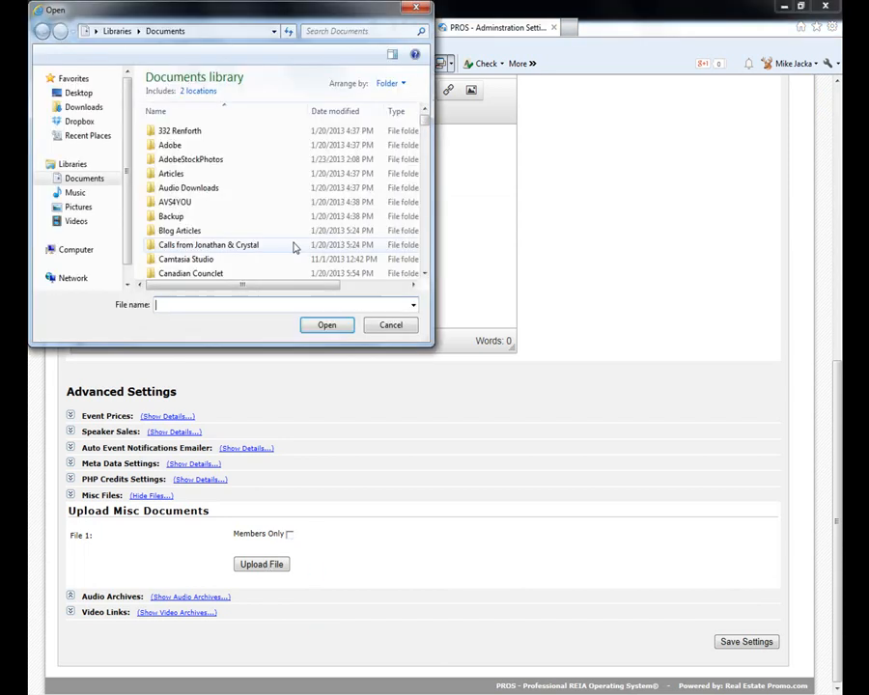
pyautogui.click(396, 326)
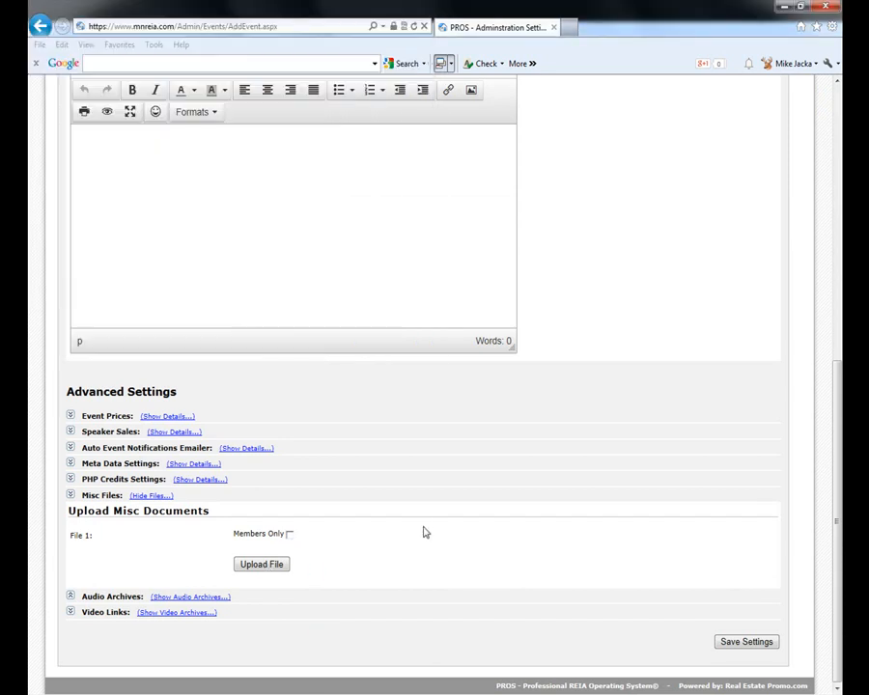
pyautogui.scroll(5, 556, 541)
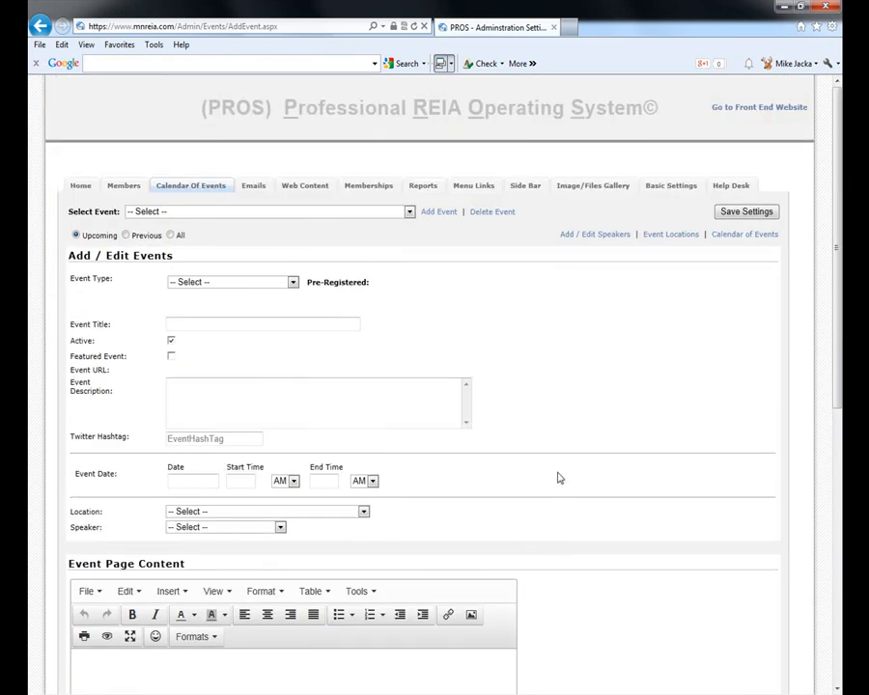
pyautogui.click(758, 109)
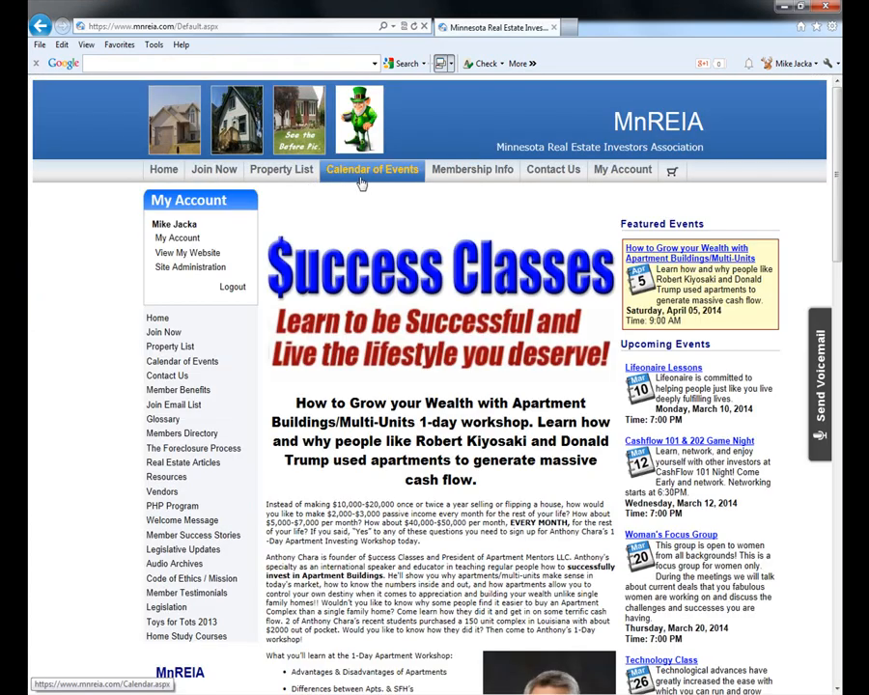
# - Open the public Calendar of Events and page back from March 2014 to September 2013
pyautogui.click(364, 181)
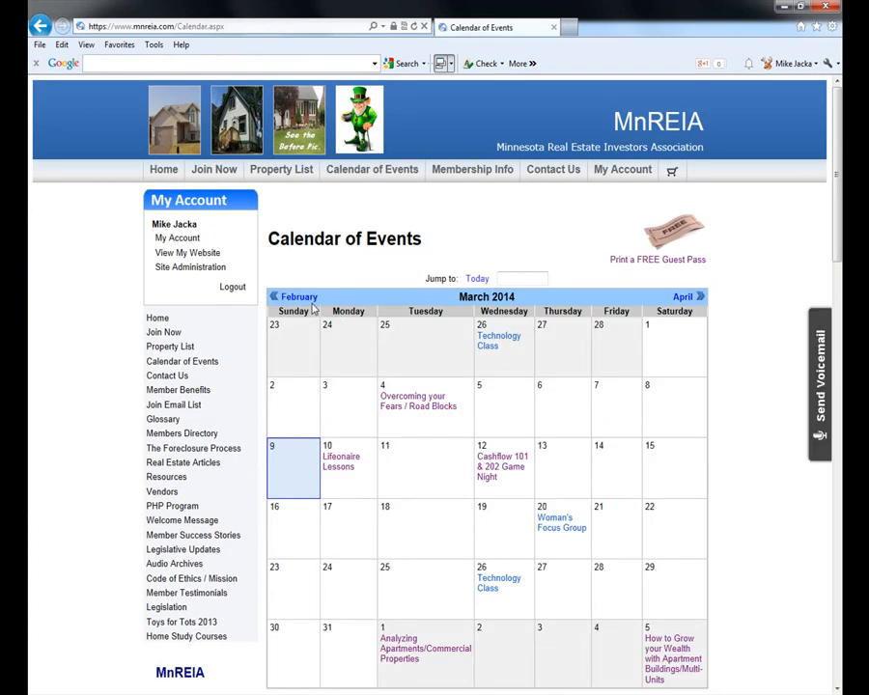
pyautogui.click(299, 299)
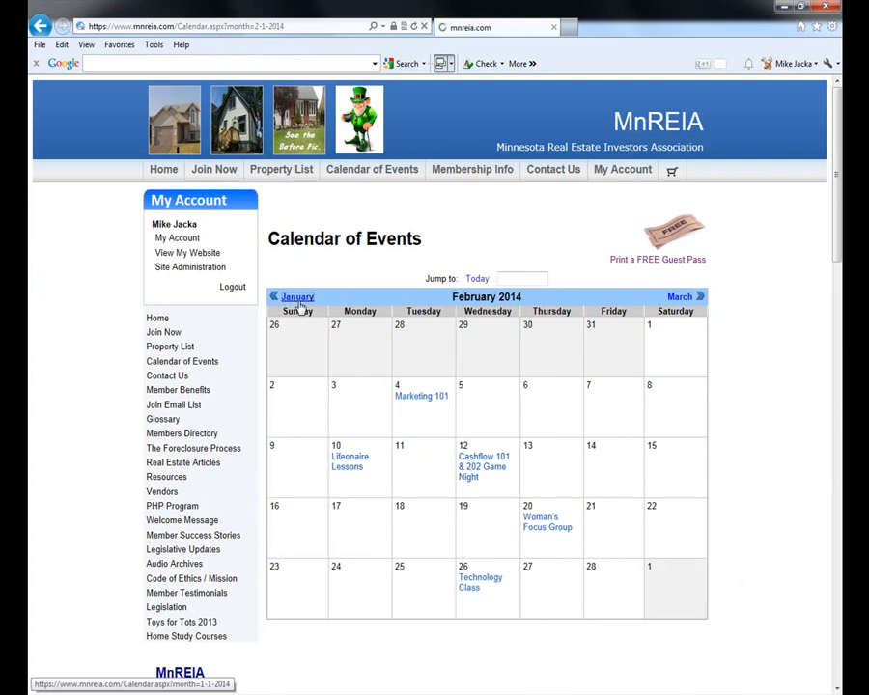
pyautogui.click(297, 298)
pyautogui.click(301, 298)
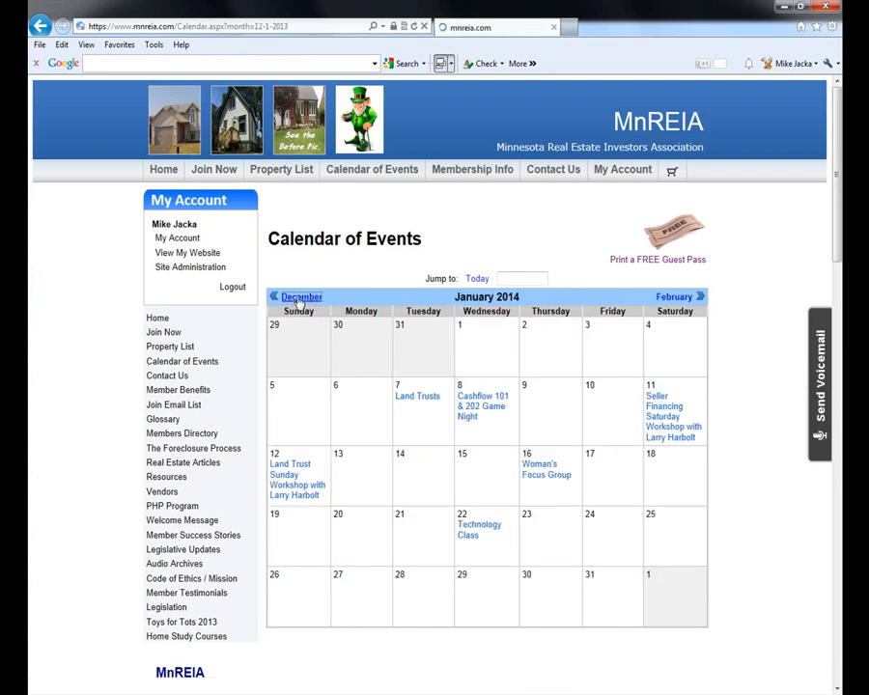
pyautogui.click(300, 298)
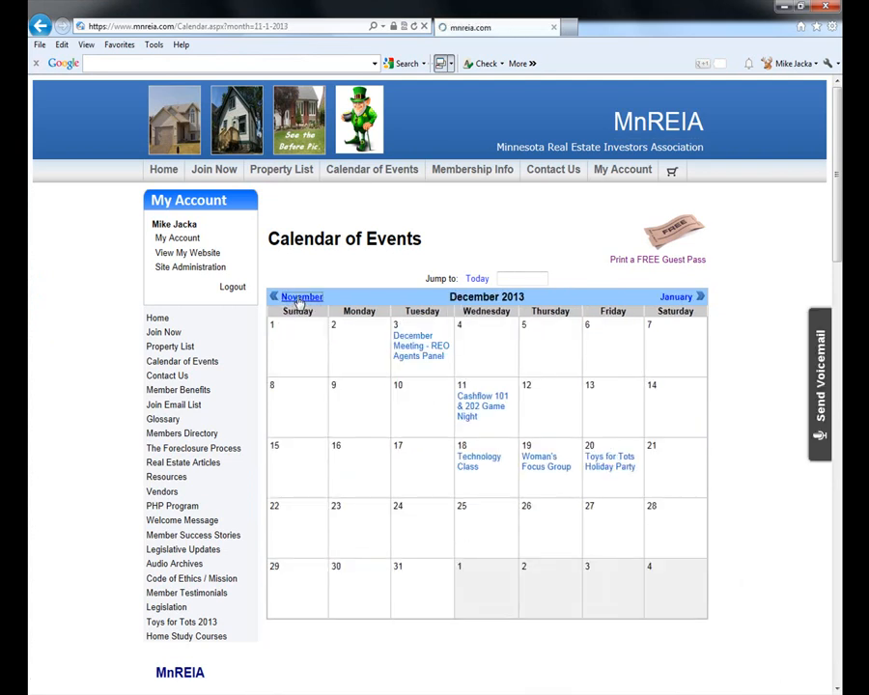
pyautogui.click(298, 298)
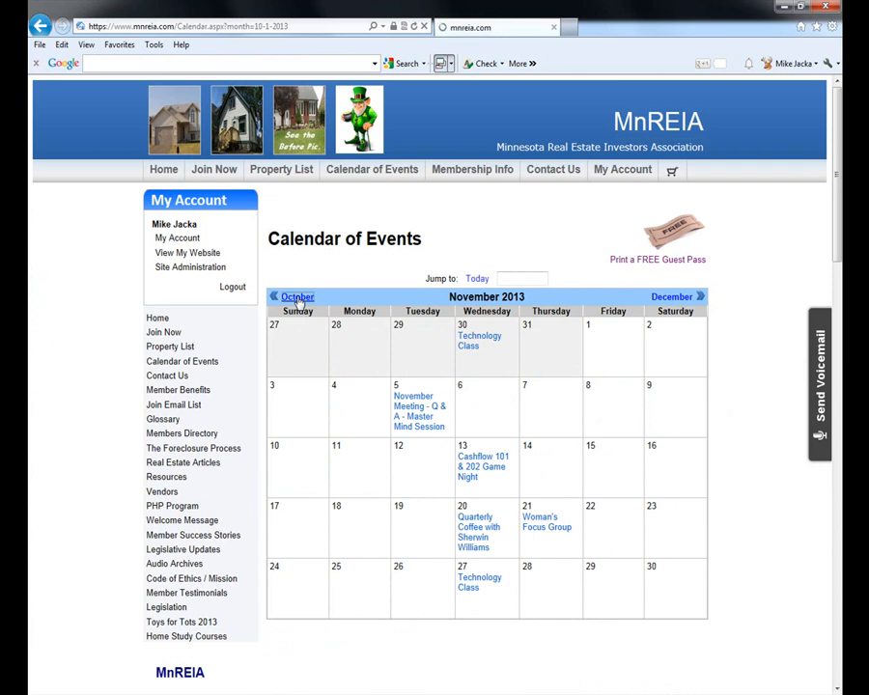
pyautogui.click(299, 299)
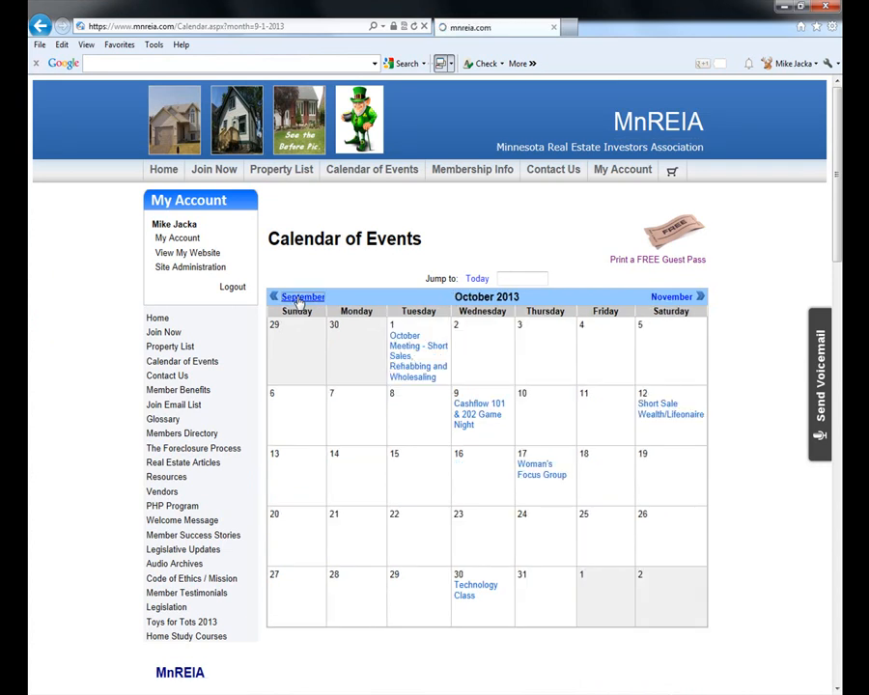
# - View the September Meeting foreclosure event page, then return to Site Administration
pyautogui.click(417, 359)
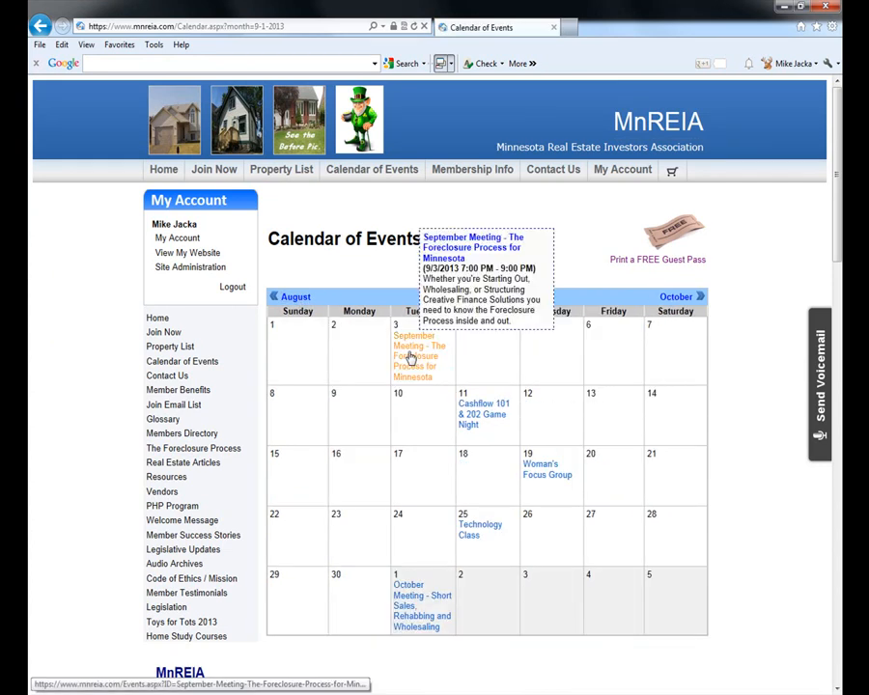
pyautogui.scroll(-10, 742, 571)
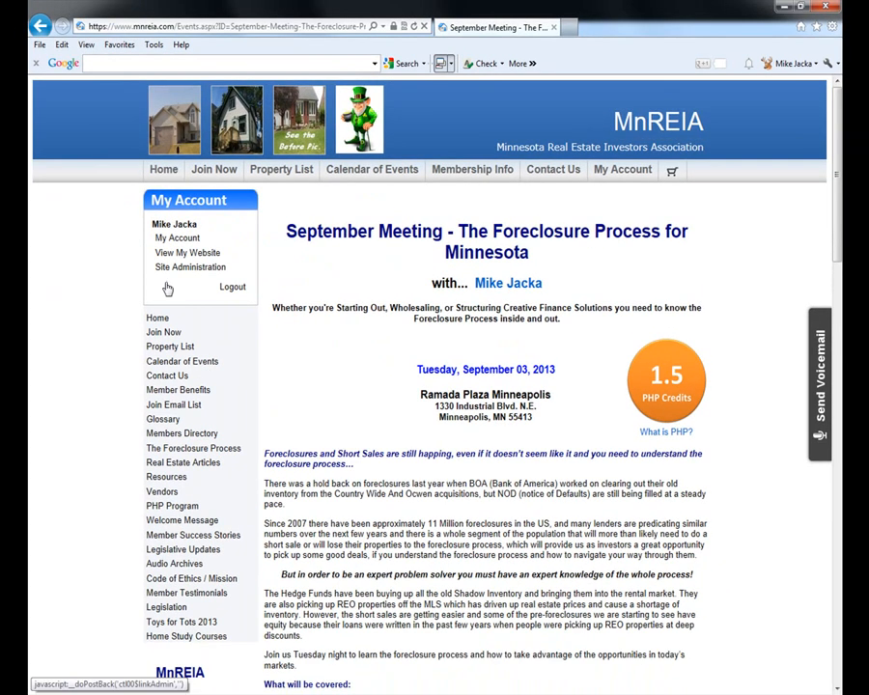
pyautogui.click(19, 168)
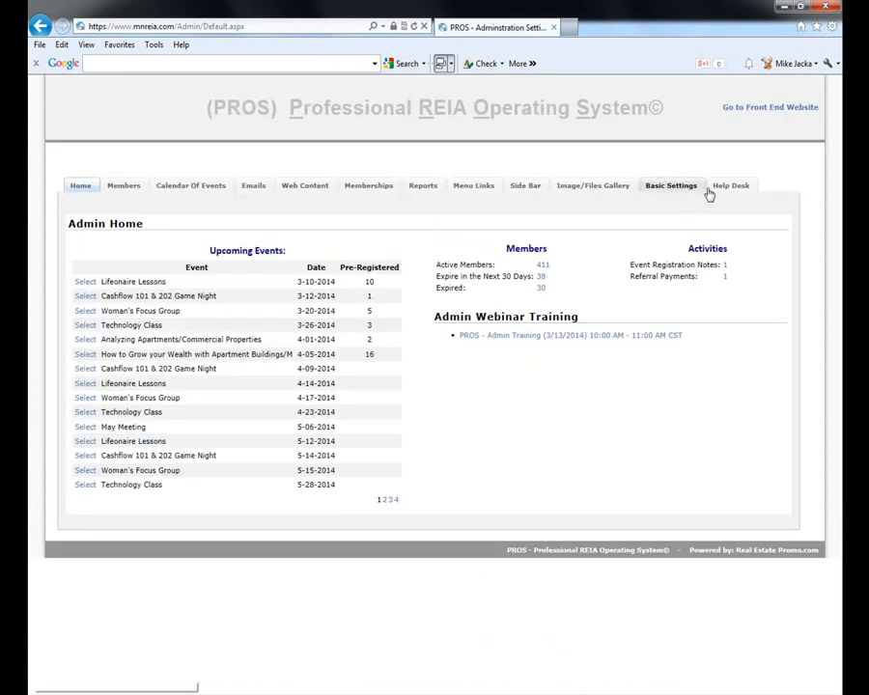
# - Review Basic Settings, keeping the MnREIA theme and showing the $30.00 door fee and 1st-Tuesday meetings
pyautogui.click(675, 186)
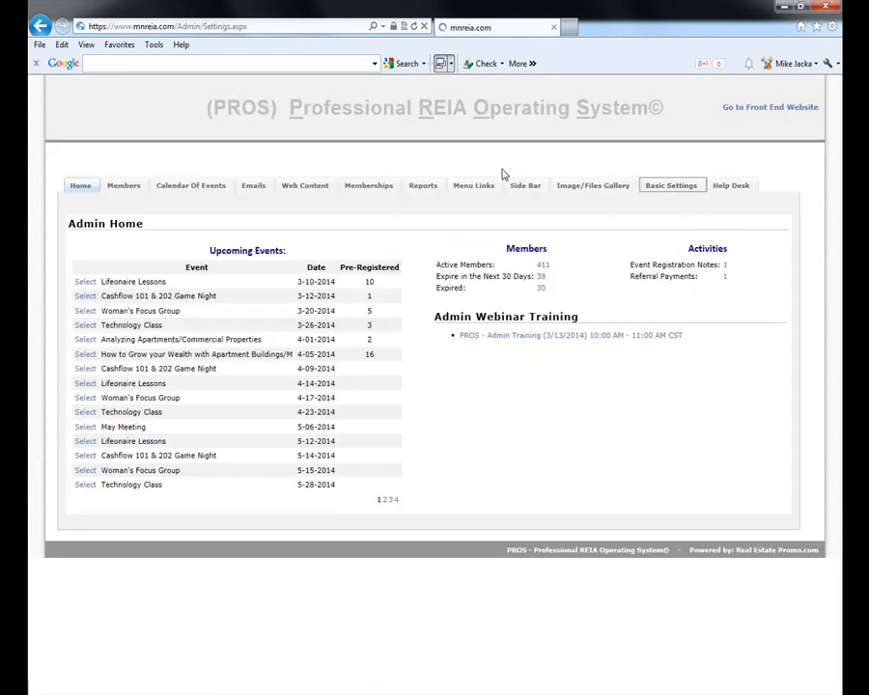
pyautogui.scroll(-1, 637, 382)
pyautogui.scroll(-1, 326, 235)
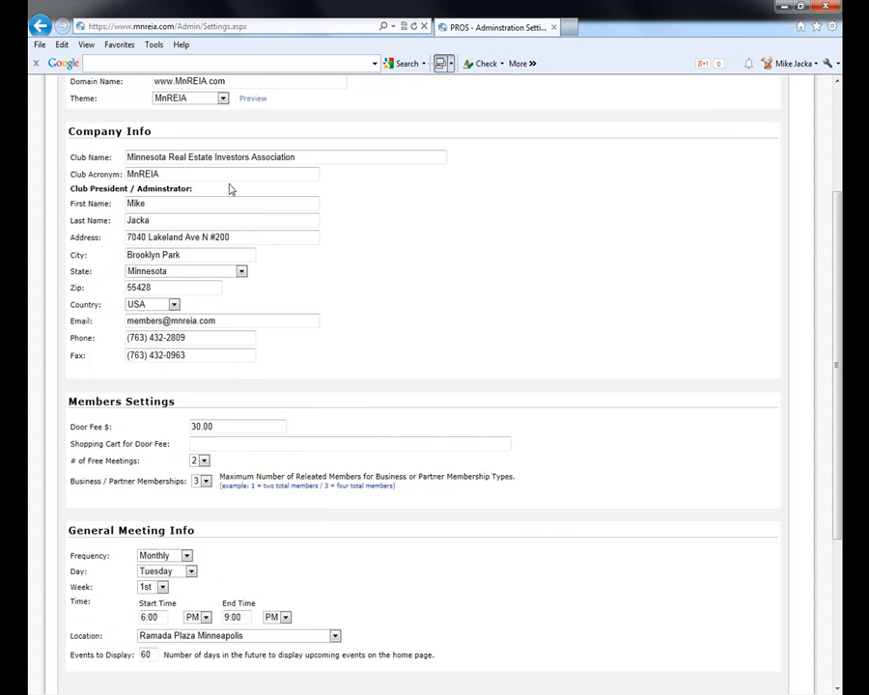
pyautogui.scroll(1, 255, 124)
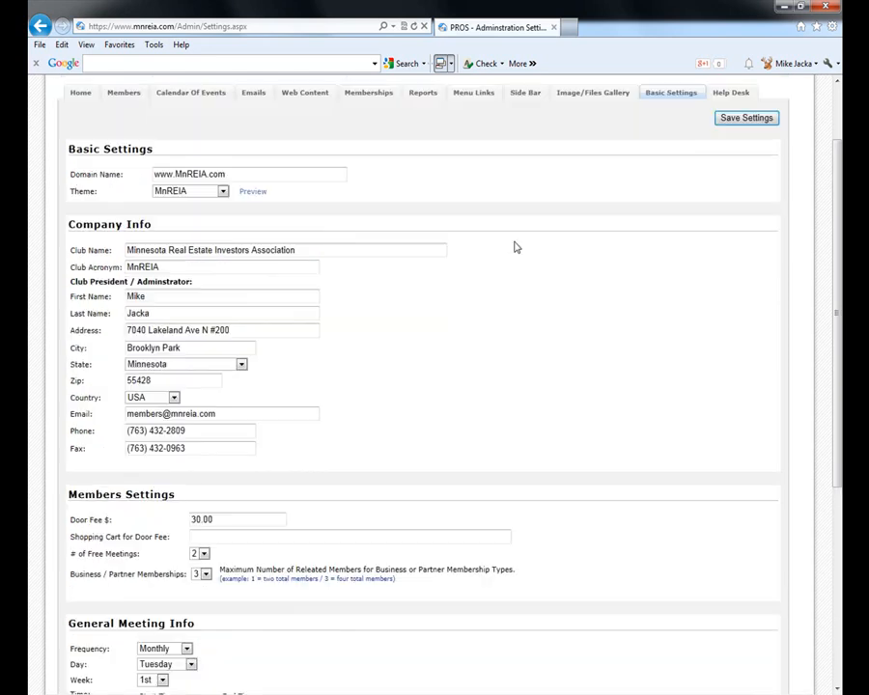
pyautogui.click(222, 192)
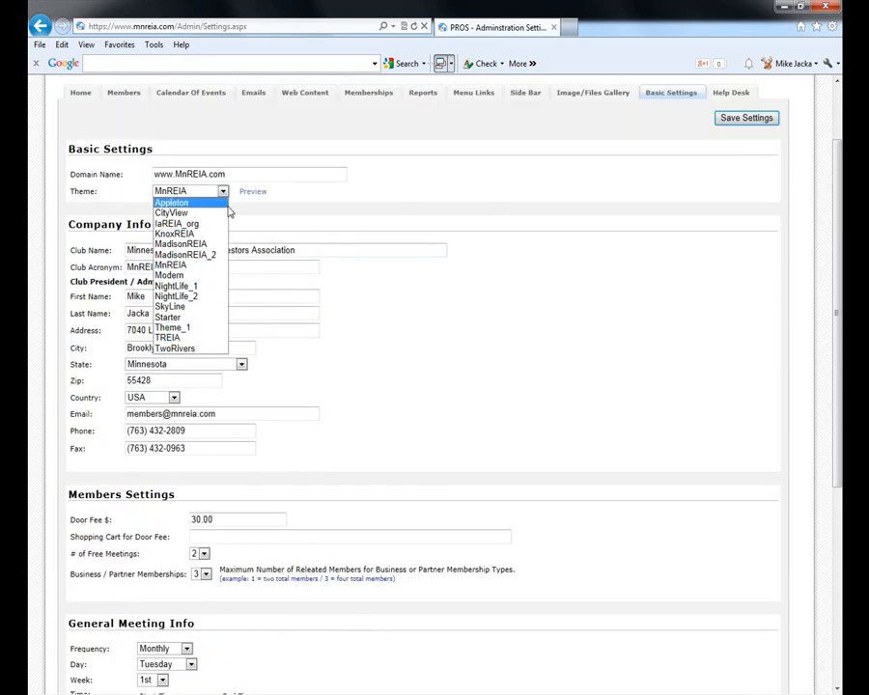
pyautogui.click(412, 189)
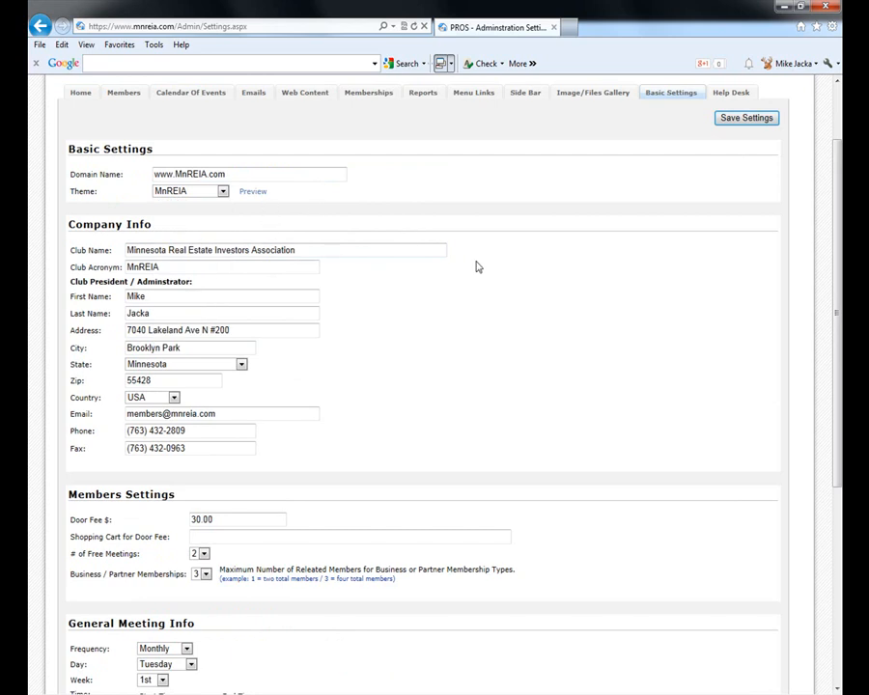
pyautogui.scroll(-3, 487, 331)
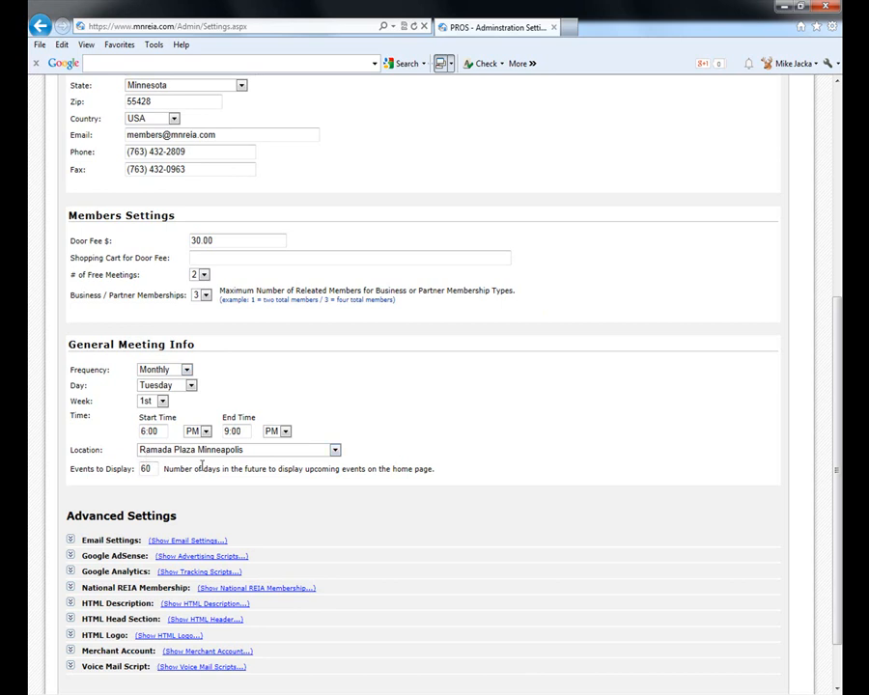
# - Expand and review the email settings section in Admin Settings
pyautogui.scroll(-1, 425, 554)
pyautogui.scroll(2, 142, 599)
pyautogui.scroll(-2, 130, 579)
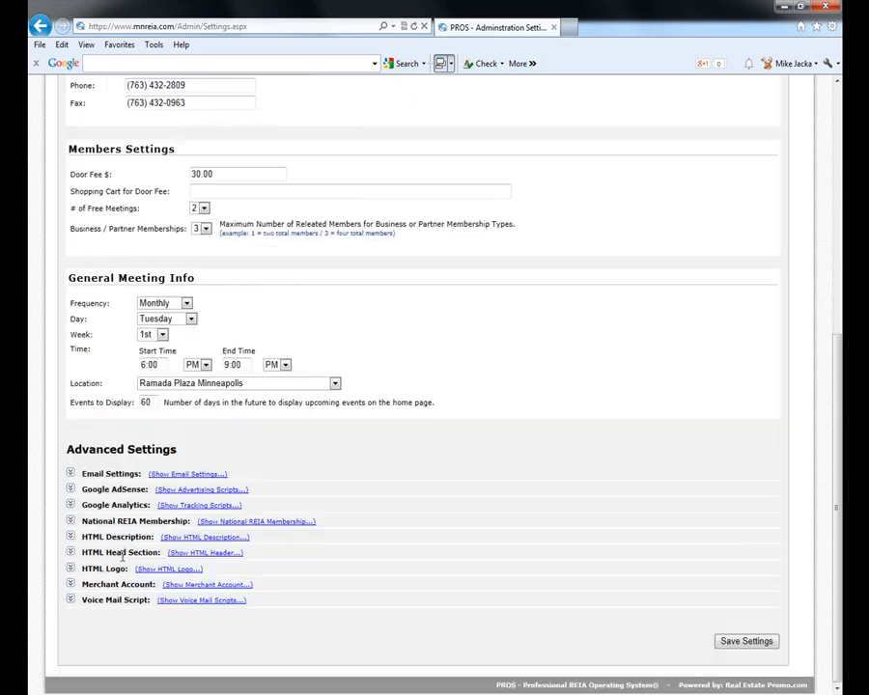
pyautogui.click(69, 474)
pyautogui.scroll(-4, 169, 491)
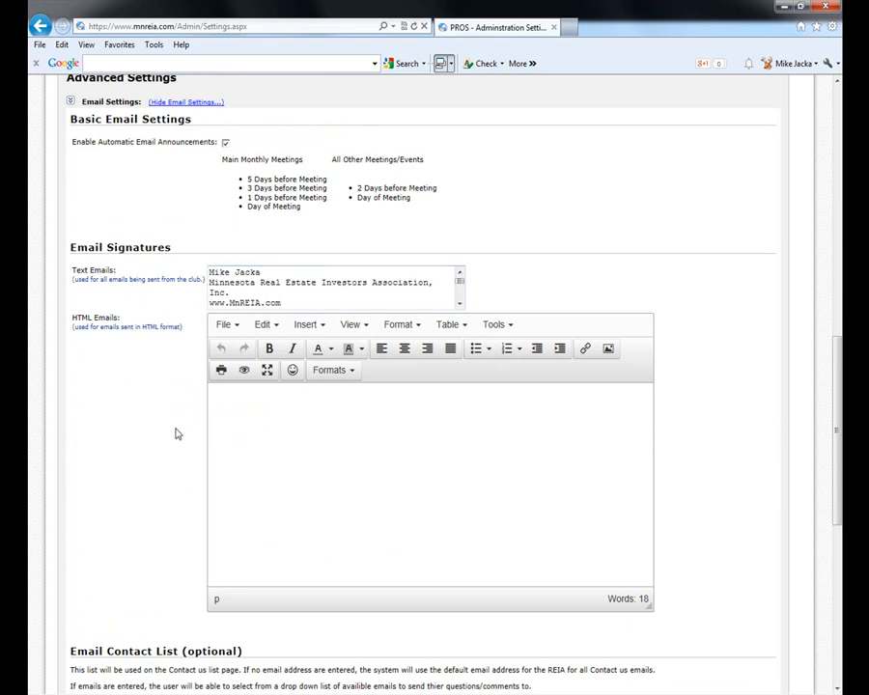
pyautogui.scroll(1, 174, 429)
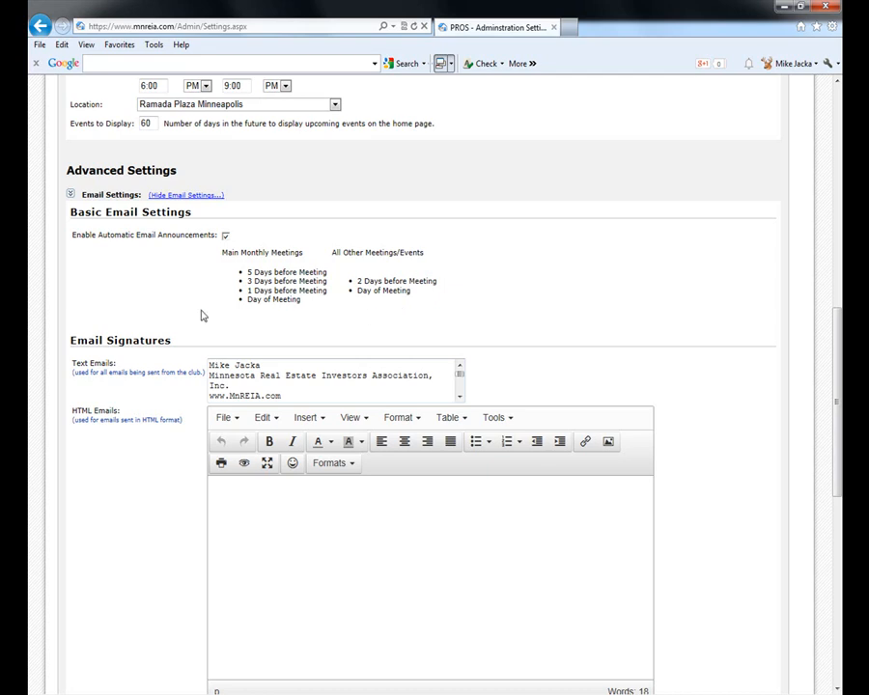
# - Expand and review the National REIA Membership and Merchant Account settings
pyautogui.scroll(-5, 151, 390)
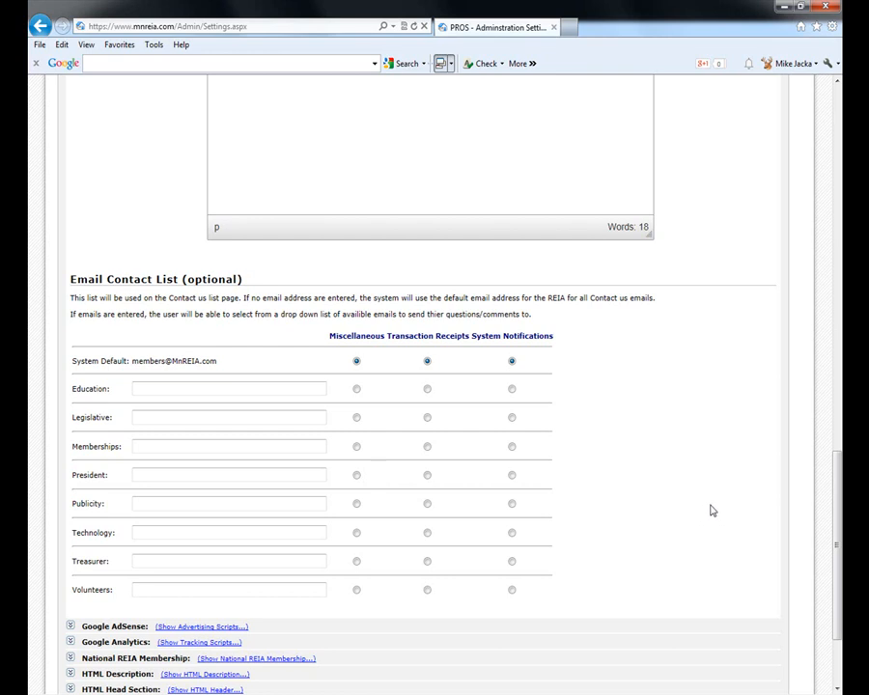
pyautogui.scroll(-3, 715, 516)
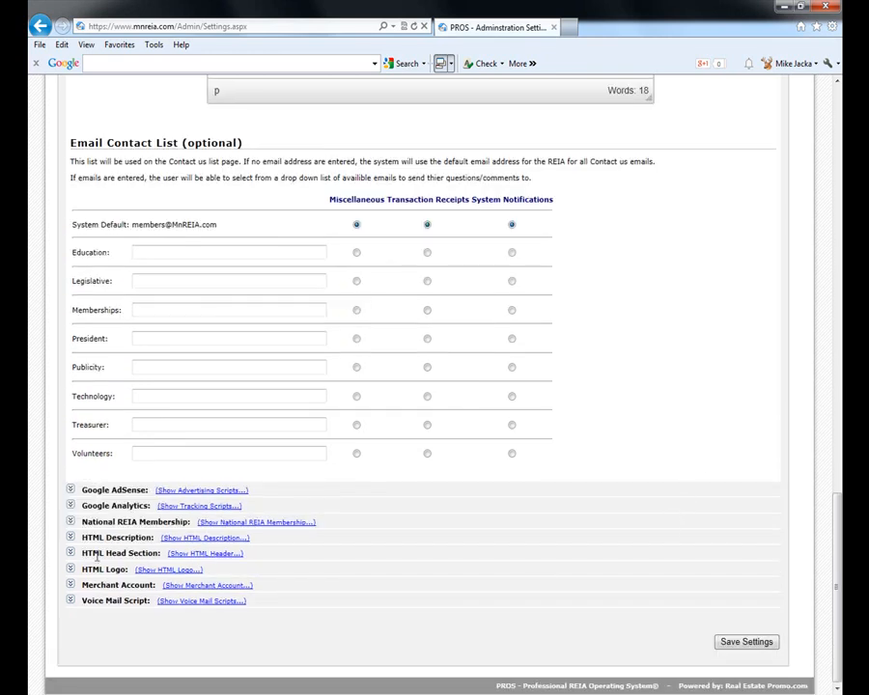
pyautogui.click(71, 522)
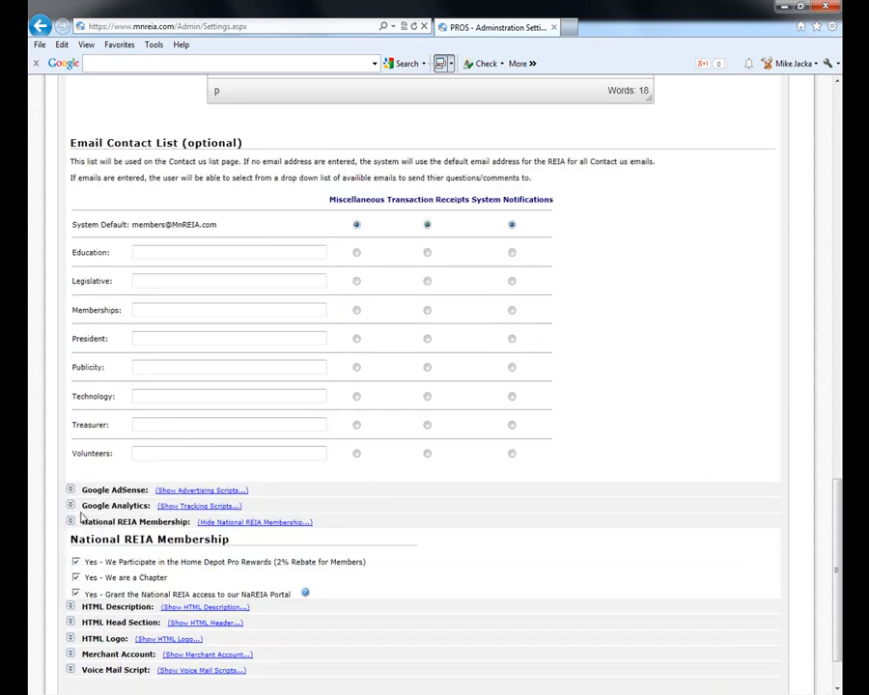
pyautogui.scroll(-2, 71, 521)
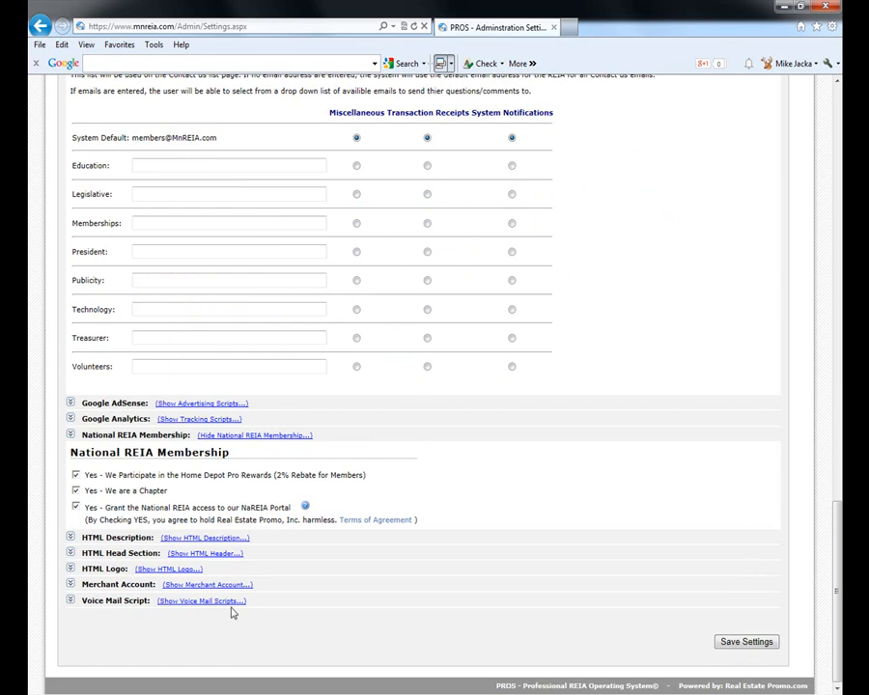
pyautogui.click(70, 584)
pyautogui.scroll(-1, 116, 511)
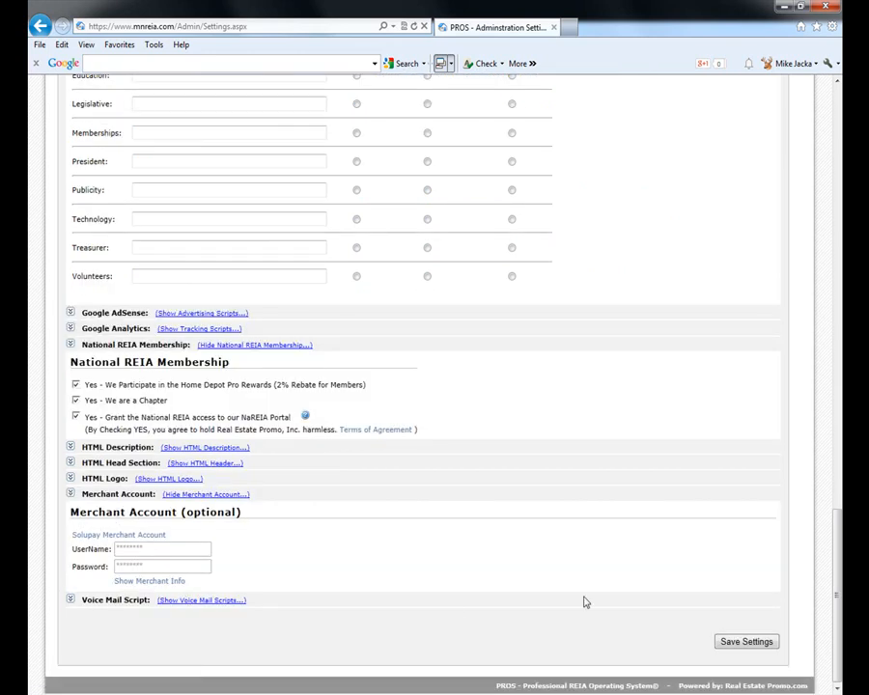
pyautogui.scroll(10, 767, 430)
pyautogui.scroll(6, 724, 429)
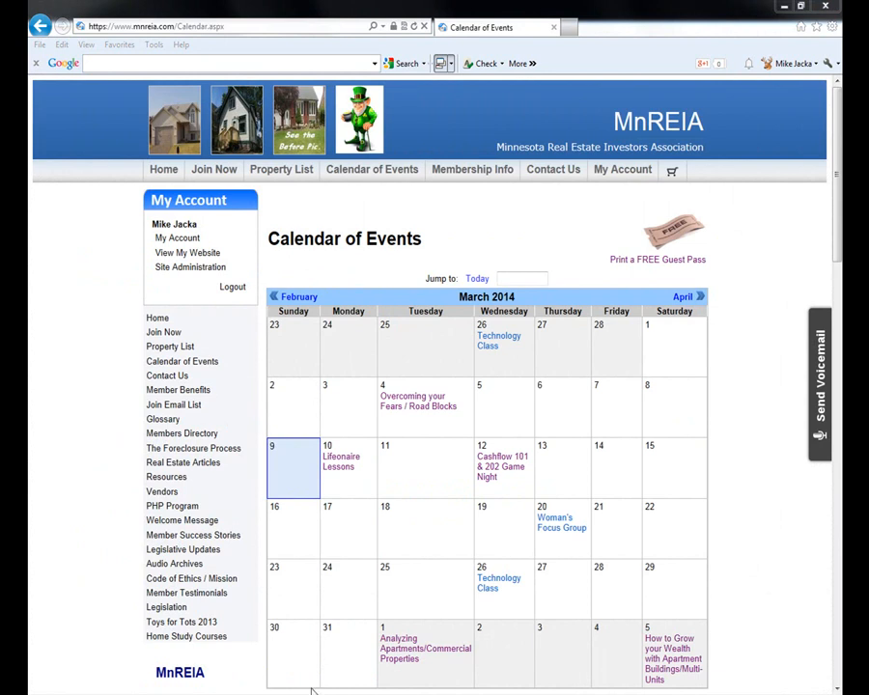
# - Open the Lifeonaire Lessons event and start its registration, showing 10 pre-registered and 0 attended
pyautogui.click(341, 471)
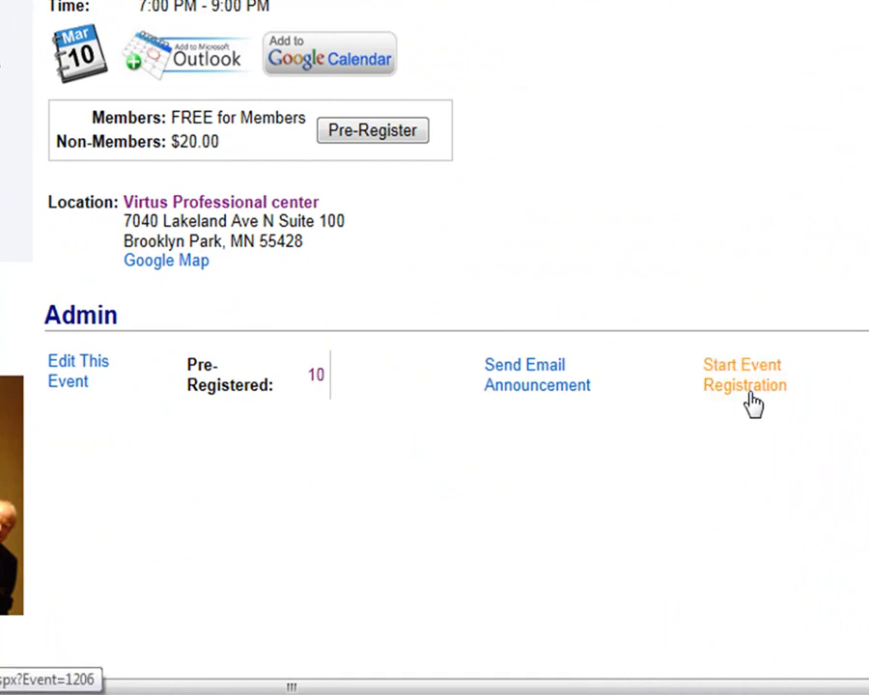
pyautogui.click(753, 400)
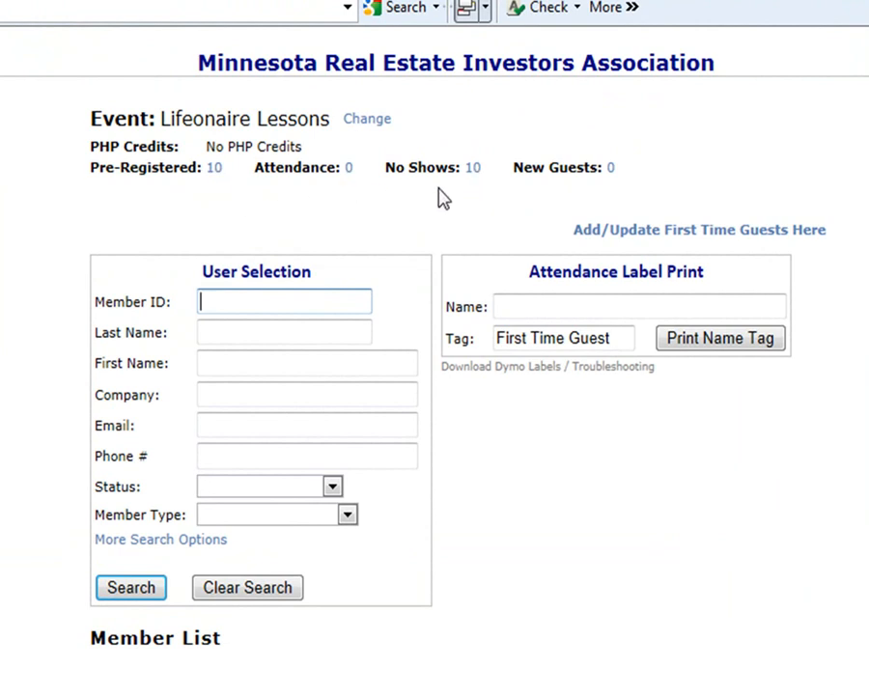
# - Search members by the staff member's last name, select them, and mark them Attended
pyautogui.click(271, 333)
pyautogui.write('jacka')
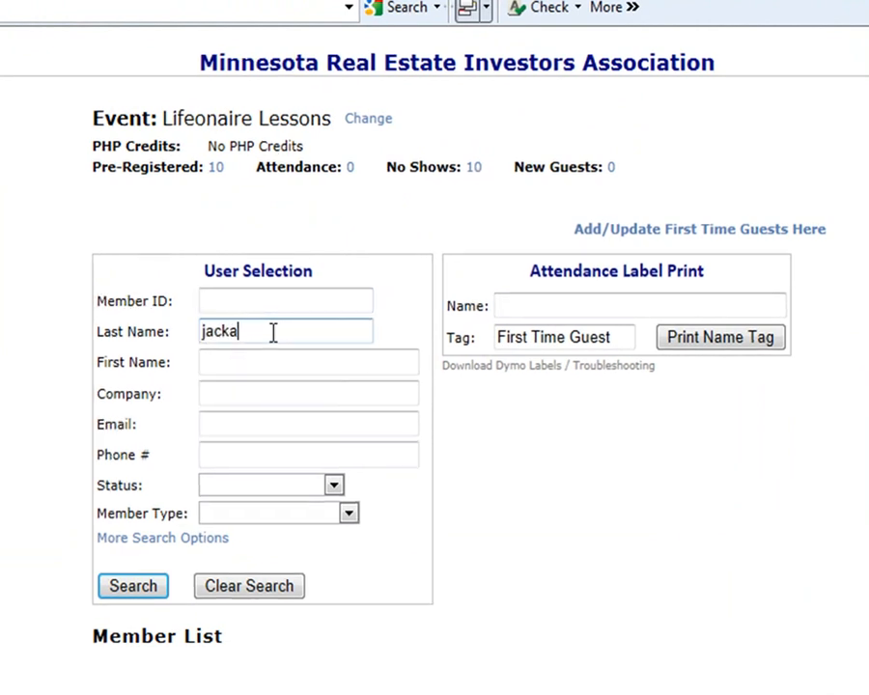
pyautogui.press('Return')
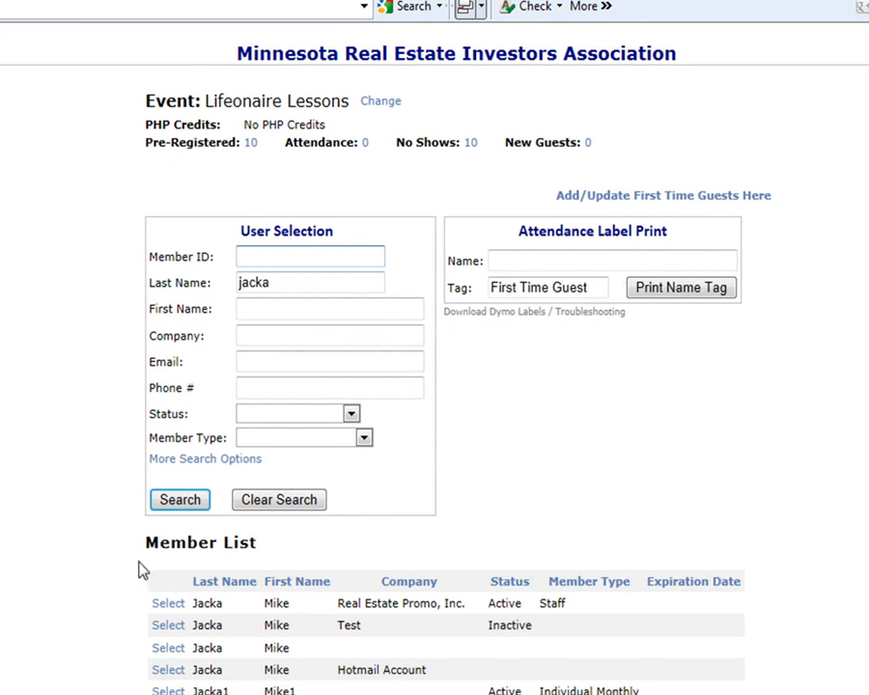
pyautogui.click(170, 605)
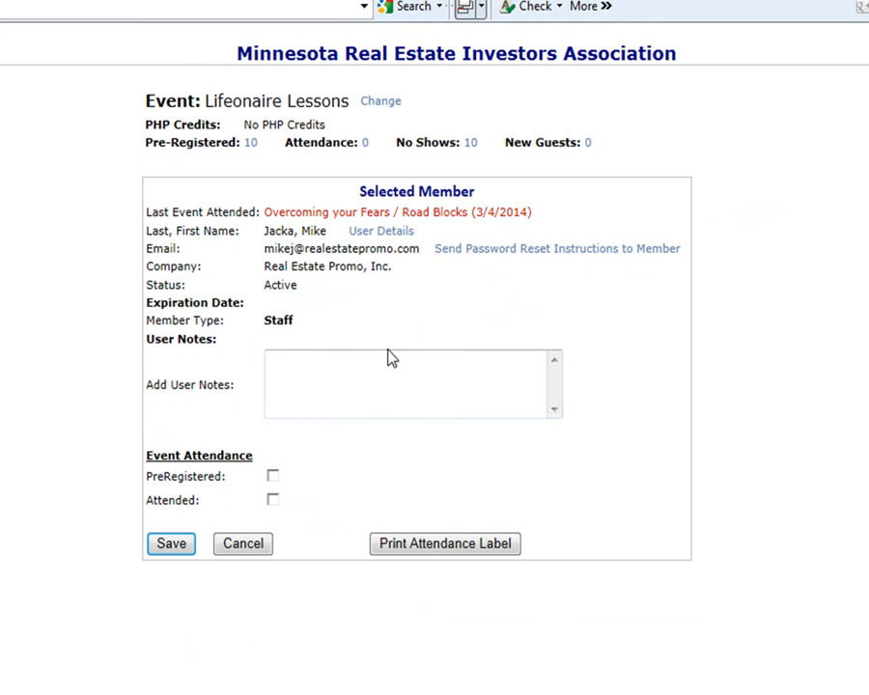
pyautogui.click(431, 545)
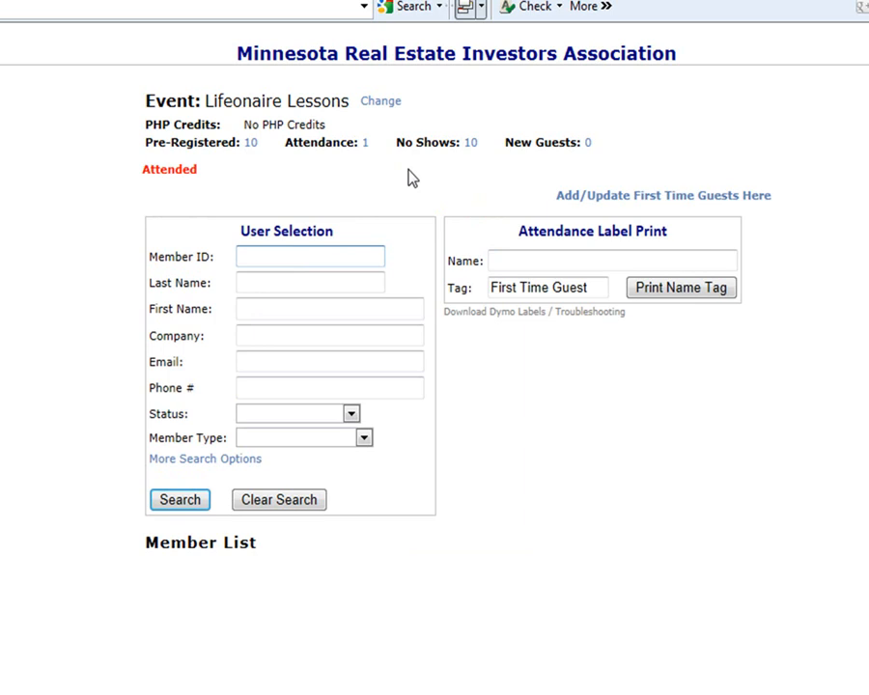
pyautogui.click(500, 312)
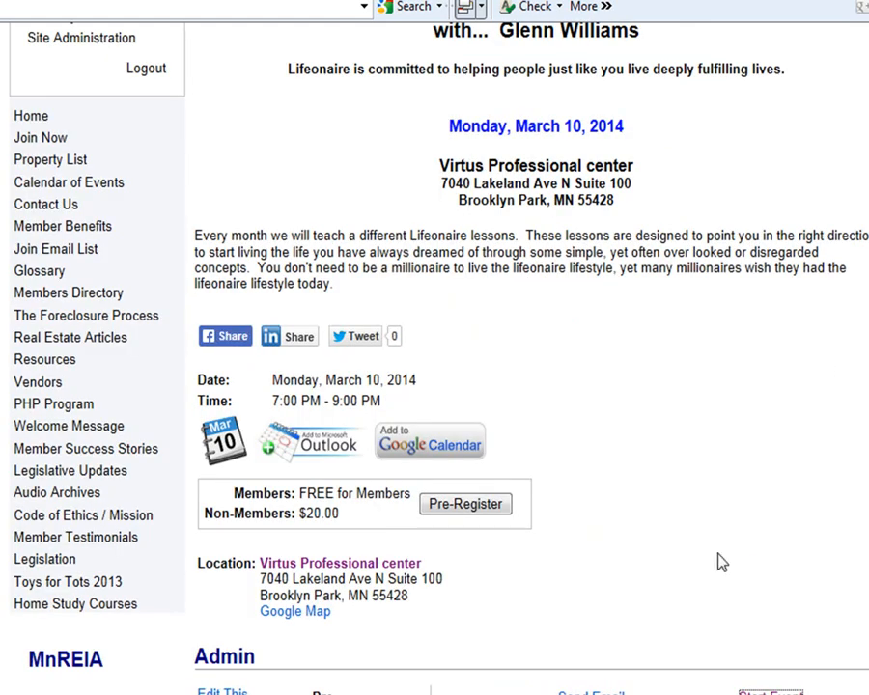
pyautogui.click(772, 692)
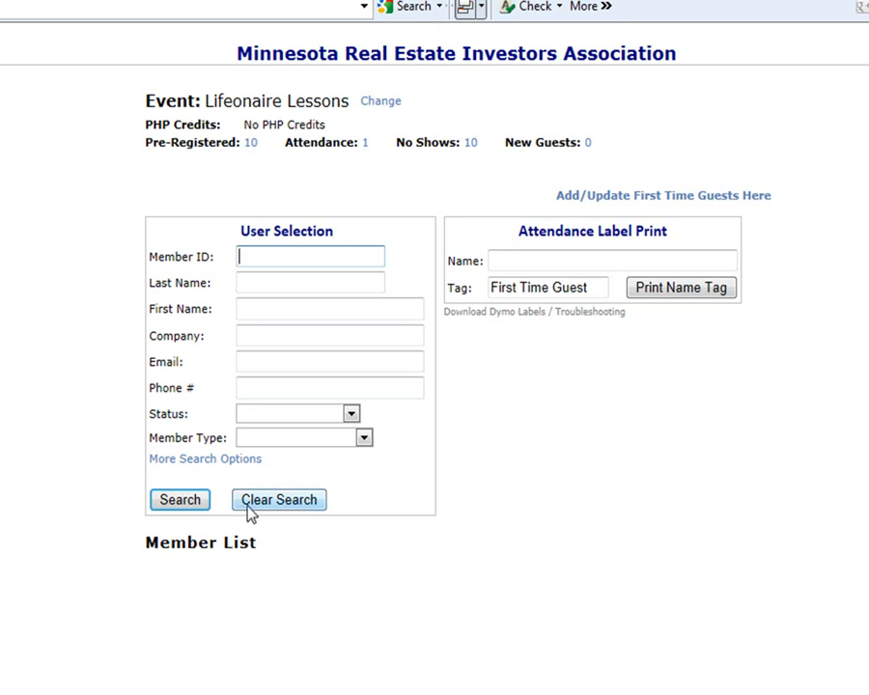
# - Run an empty member search to list all members
pyautogui.click(181, 502)
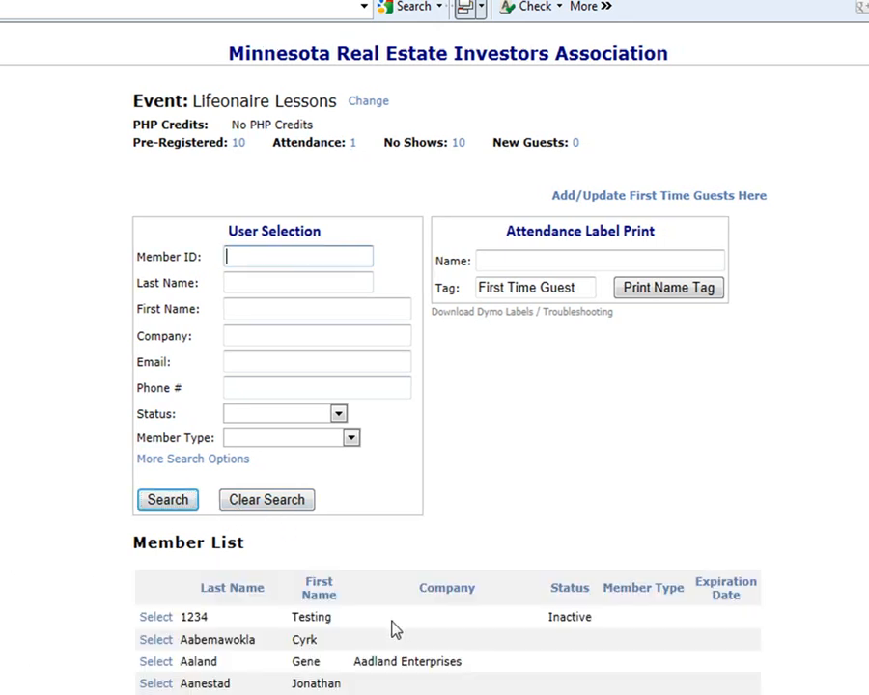
pyautogui.scroll(-3, 485, 638)
pyautogui.scroll(-4, 511, 684)
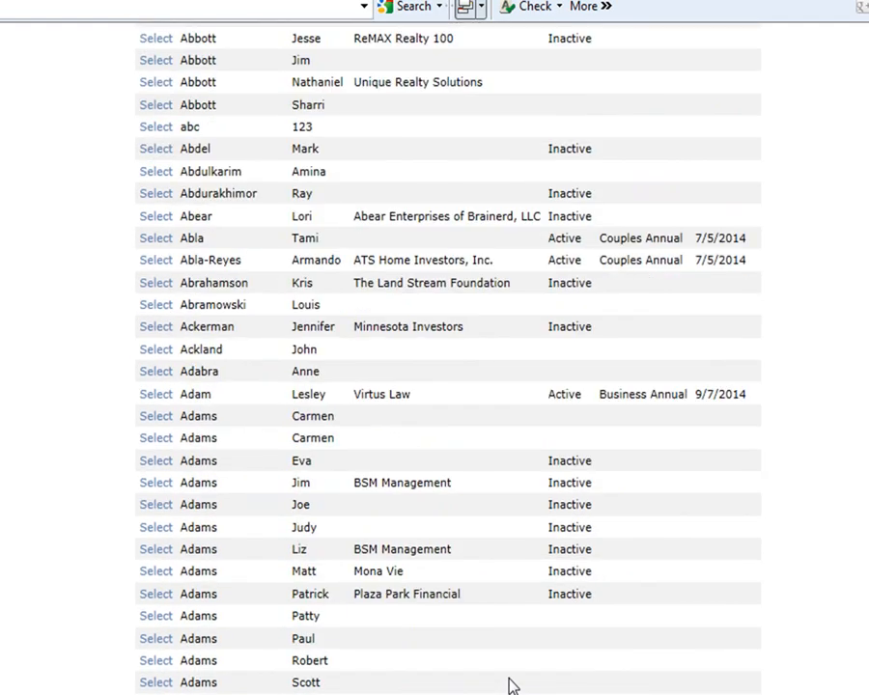
pyautogui.scroll(6, 512, 683)
# - Filter the list to Active members and open the expired member's record with its $20.00 door fee
pyautogui.click(285, 417)
pyautogui.click(286, 454)
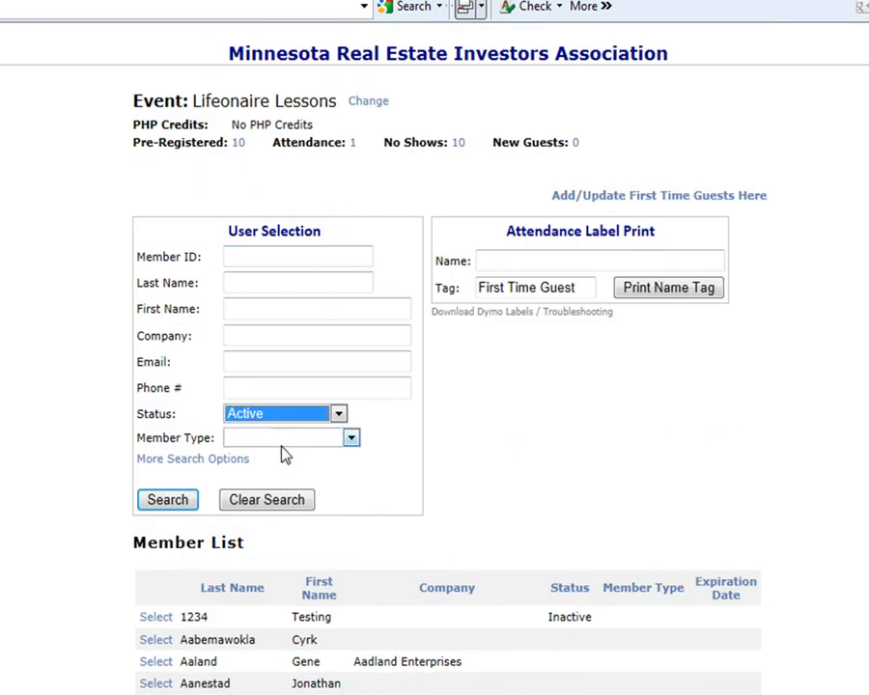
pyautogui.click(170, 505)
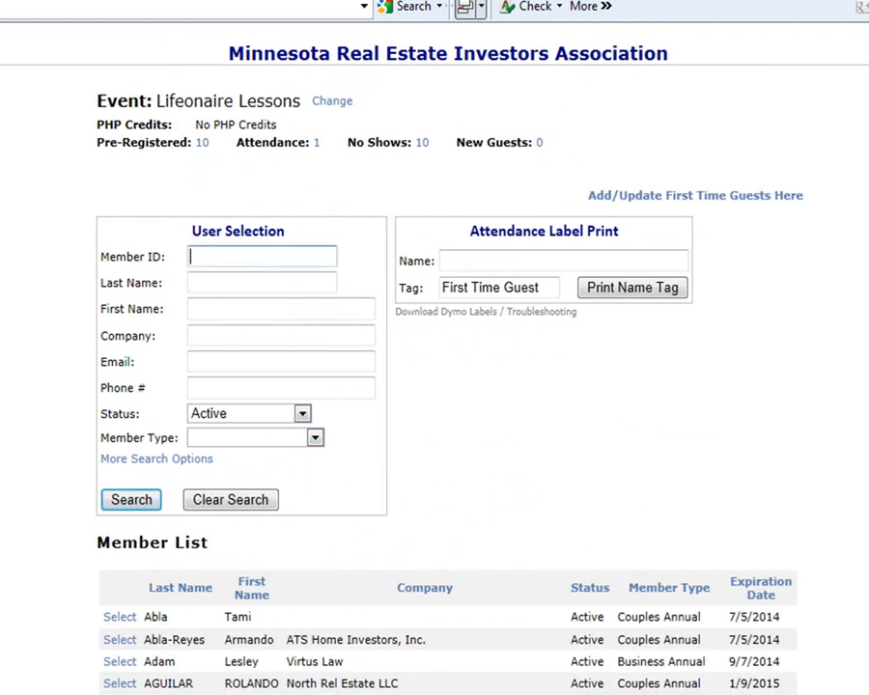
pyautogui.scroll(-10, 757, 595)
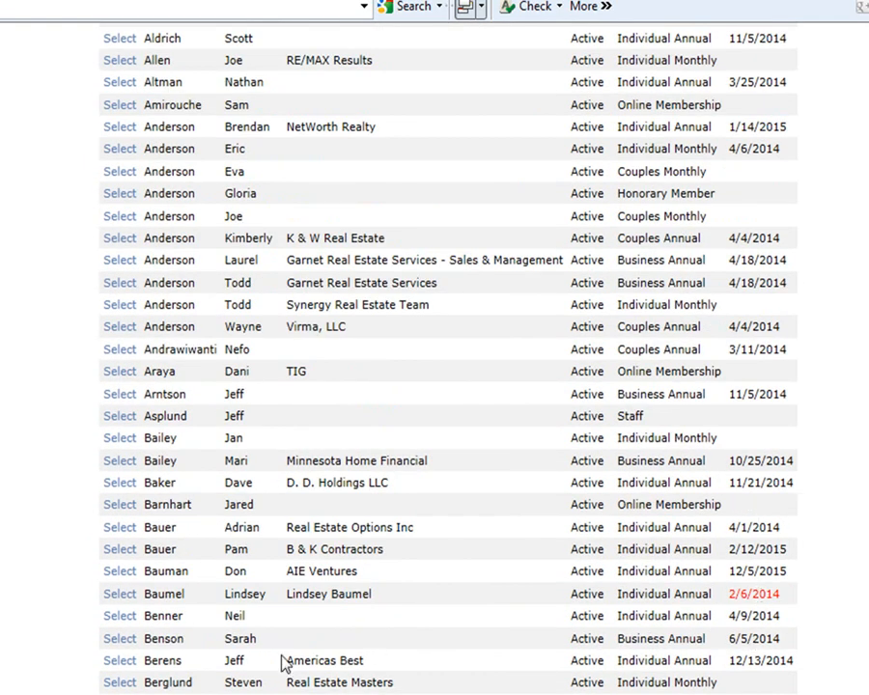
pyautogui.click(118, 594)
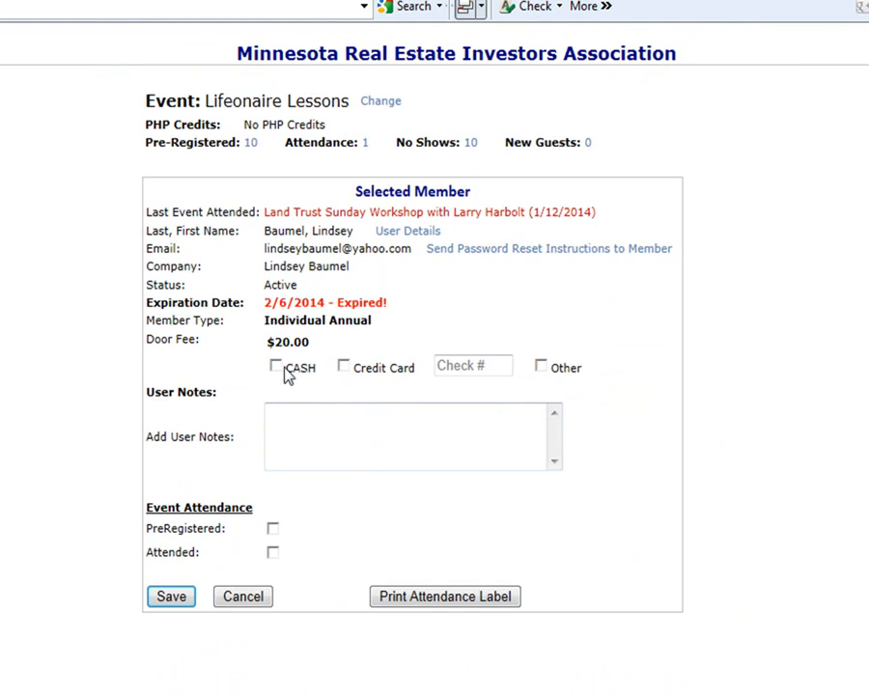
# - Mark the expired member attended, then cancel the check-in after the payment warning
pyautogui.click(473, 598)
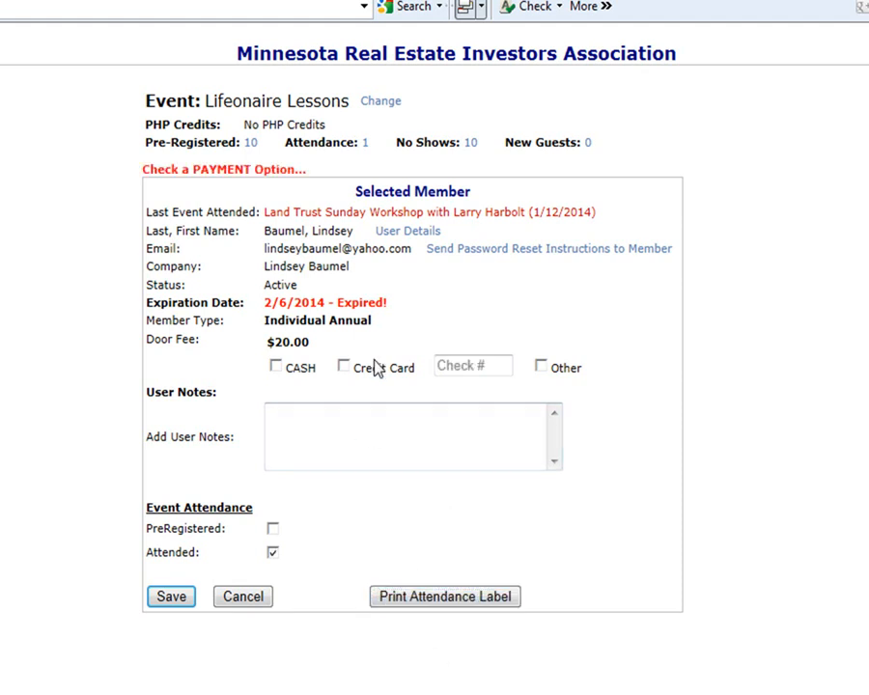
pyautogui.click(307, 425)
pyautogui.click(334, 412)
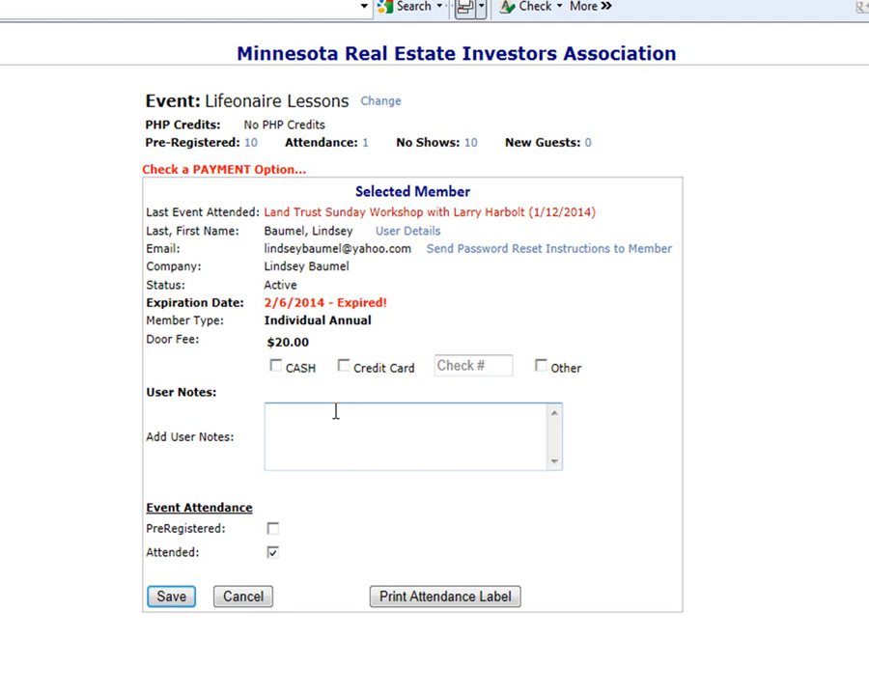
pyautogui.click(243, 595)
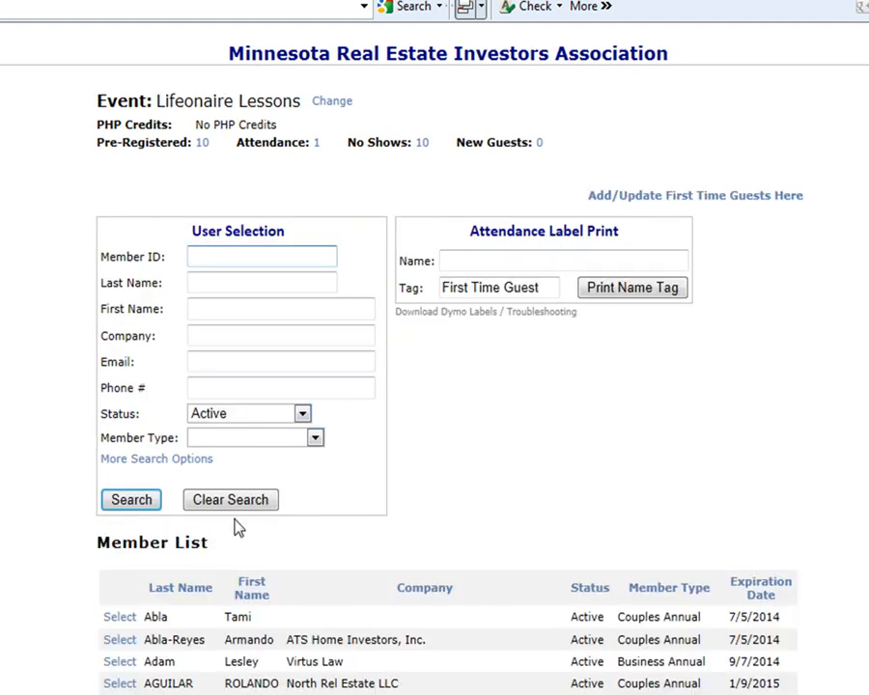
# - Look up the member by ID and add a note asking someone to call about Land Trusts
pyautogui.click(241, 507)
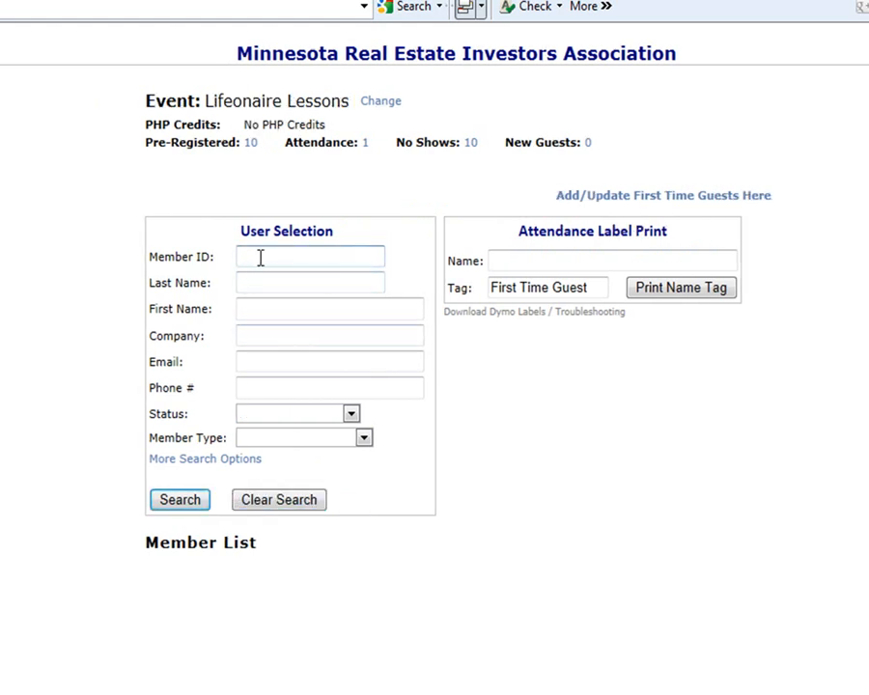
pyautogui.write('13')
pyautogui.press('Down')
pyautogui.press('Tab')
pyautogui.click(184, 503)
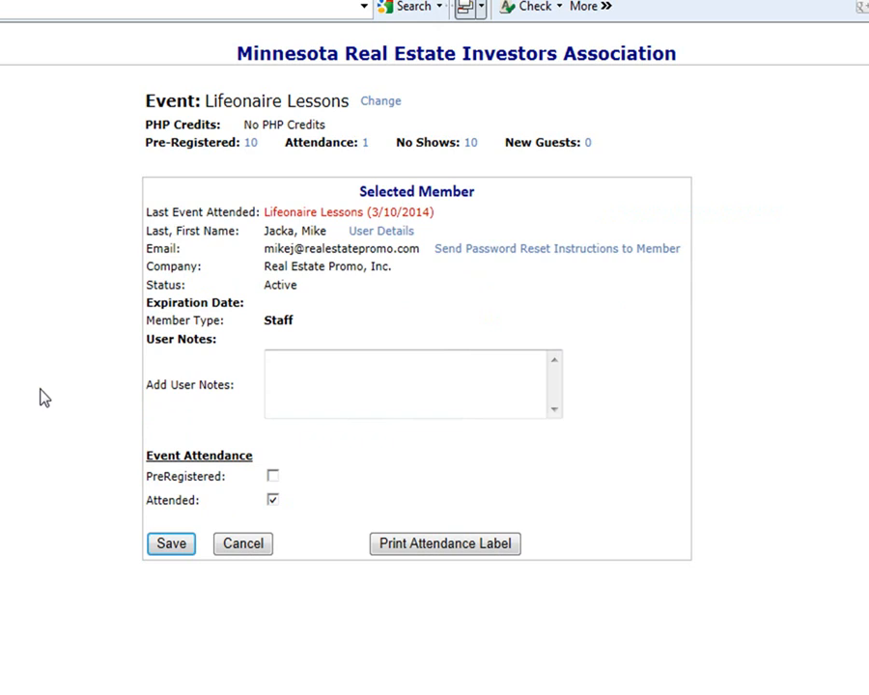
pyautogui.click(311, 382)
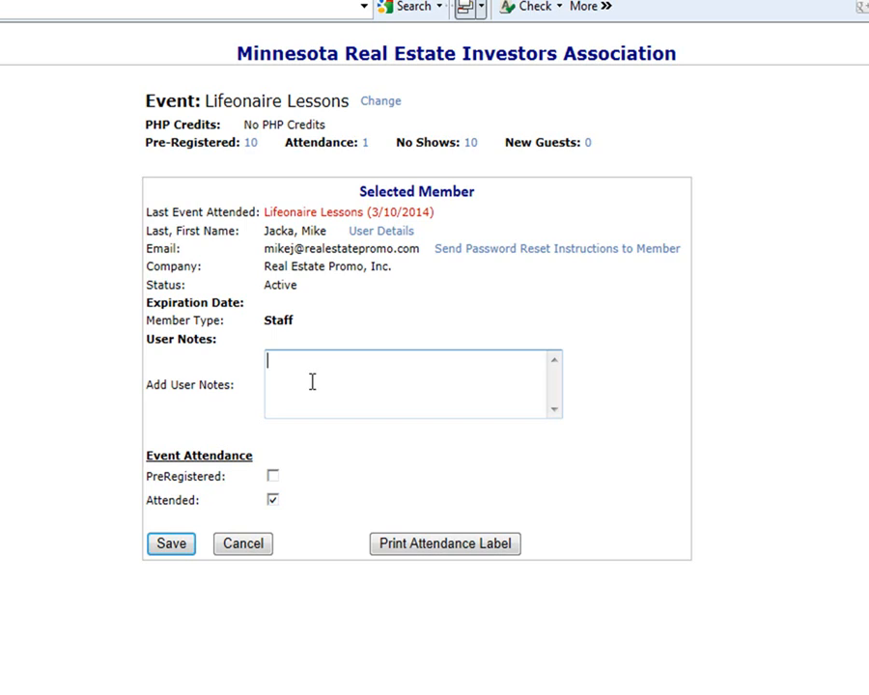
pyautogui.write('Mike Has a question about')
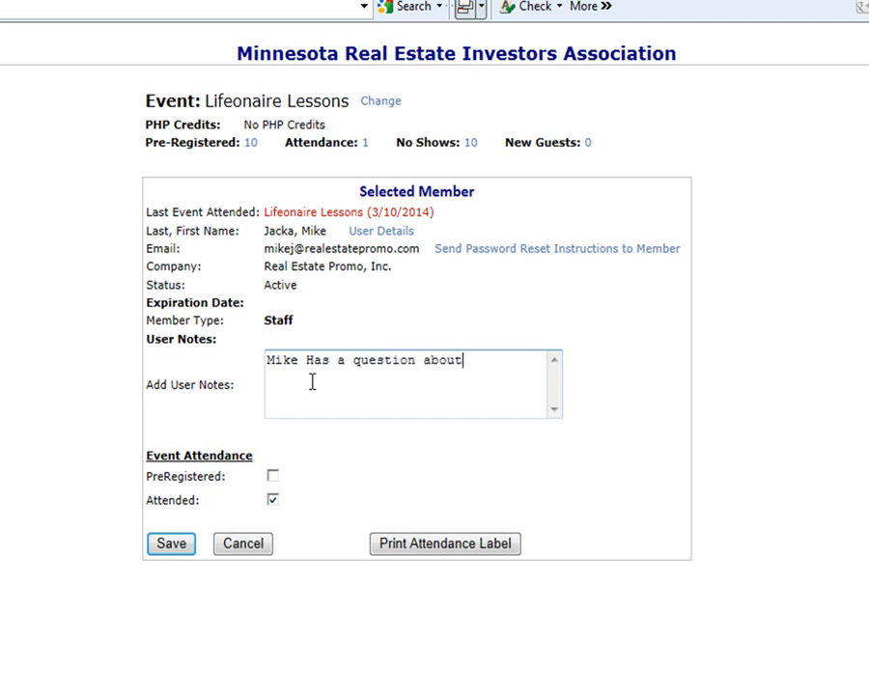
pyautogui.write(' Land Trus')
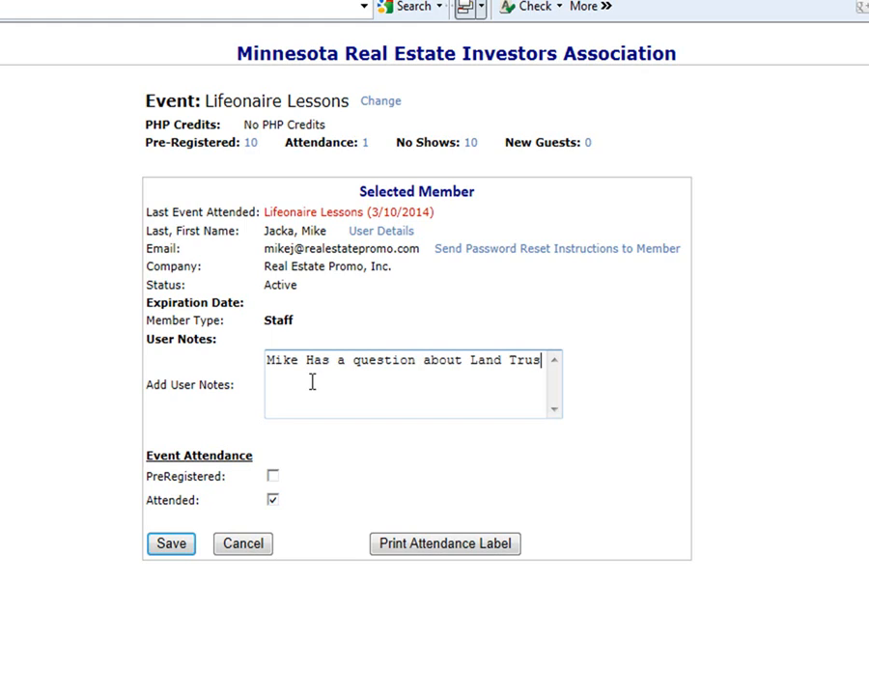
pyautogui.write('ts, pleas')
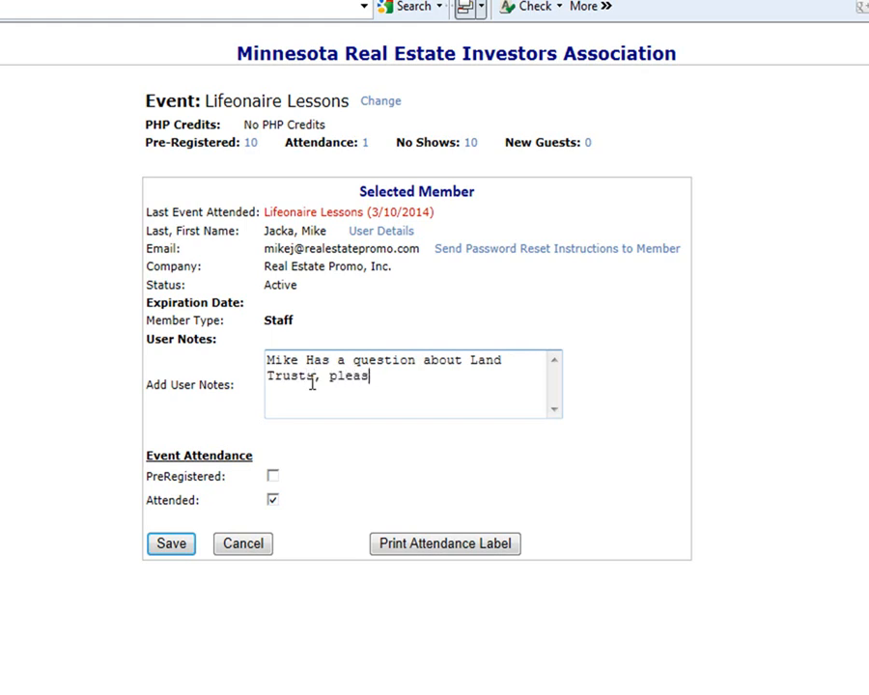
pyautogui.write('e have some')
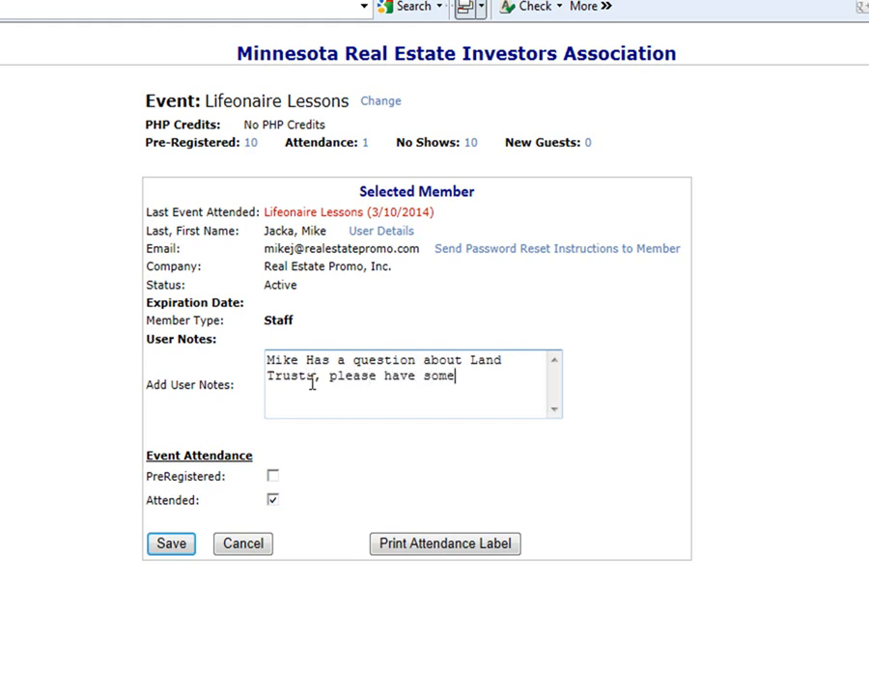
pyautogui.write('one call')
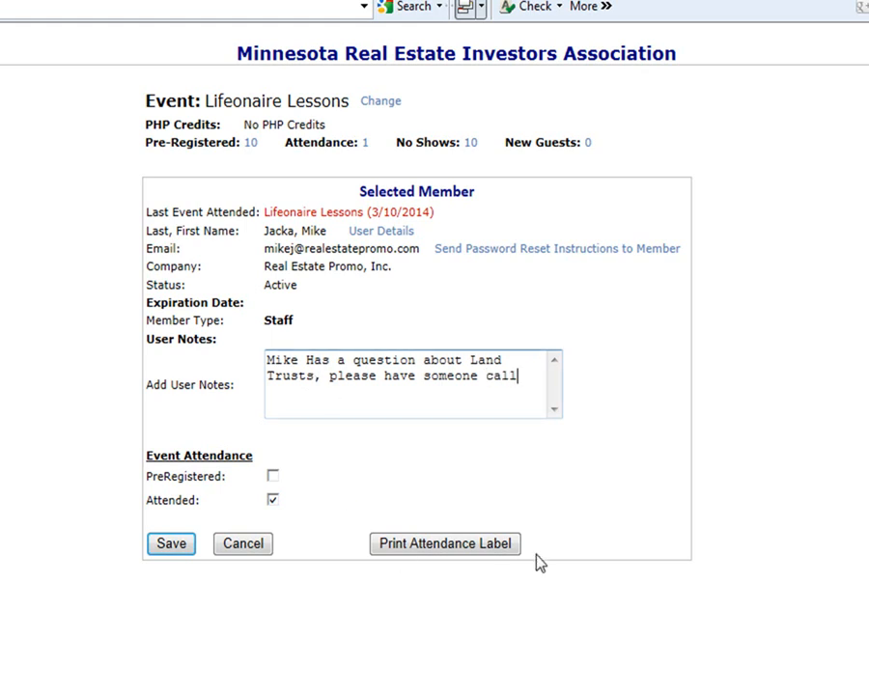
# - Print the member's attendance label, then view the Event Registration Notes report from Site Administration
pyautogui.click(397, 544)
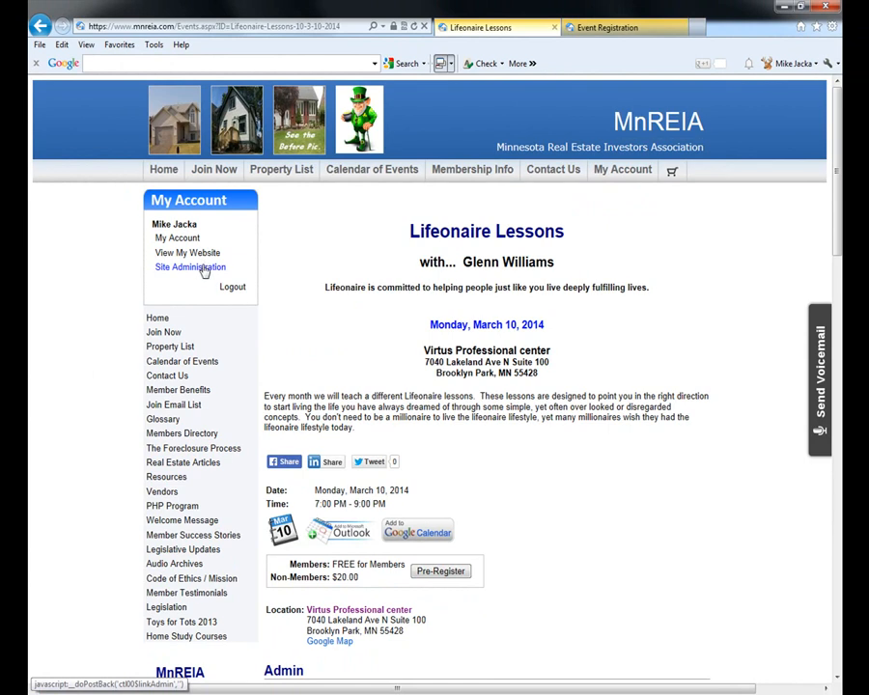
pyautogui.click(89, 39)
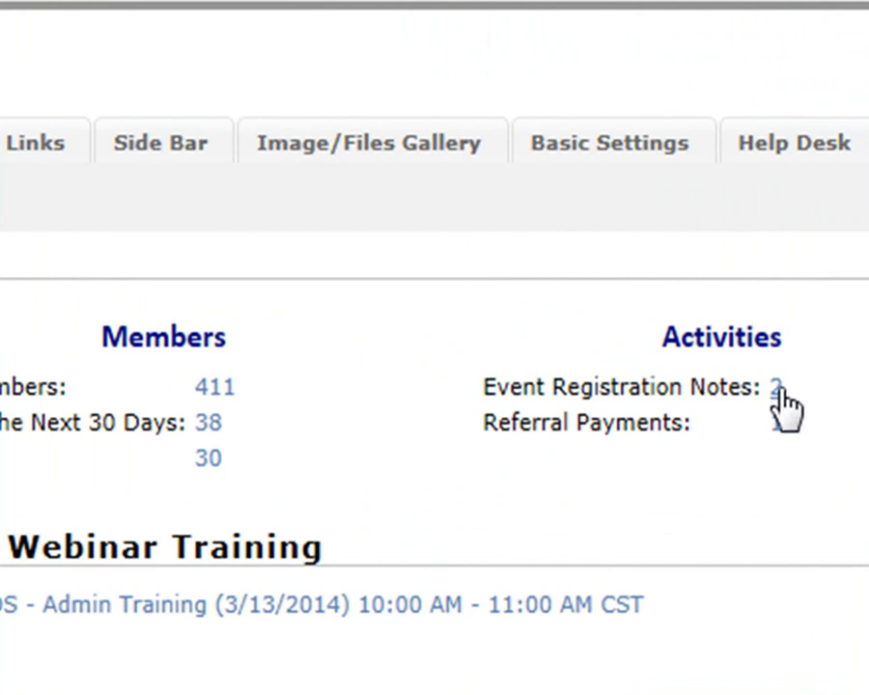
pyautogui.click(777, 388)
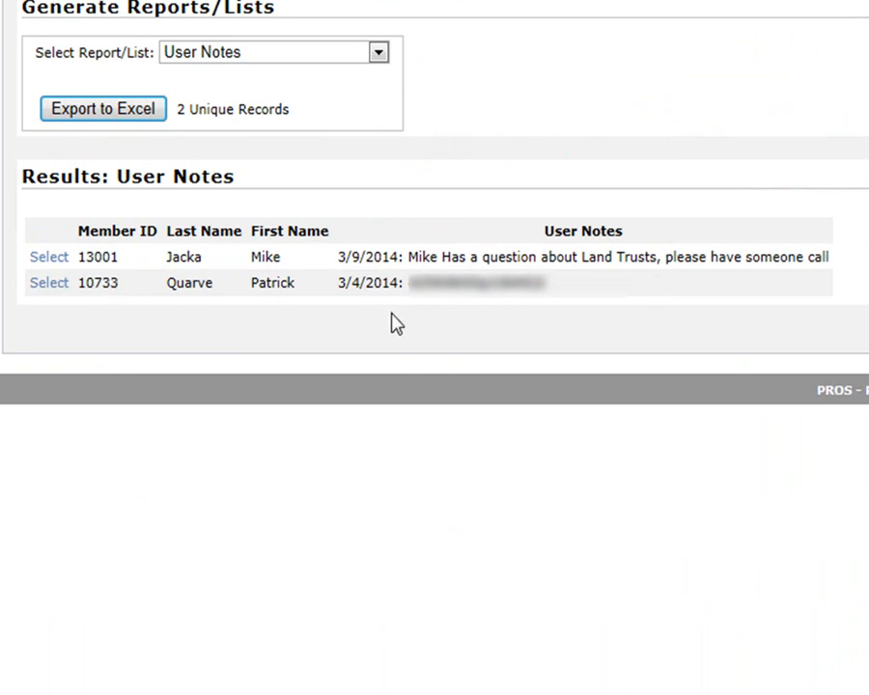
# - Open the first listed member's record and clear its event registration notes on the Admin tab
pyautogui.click(56, 258)
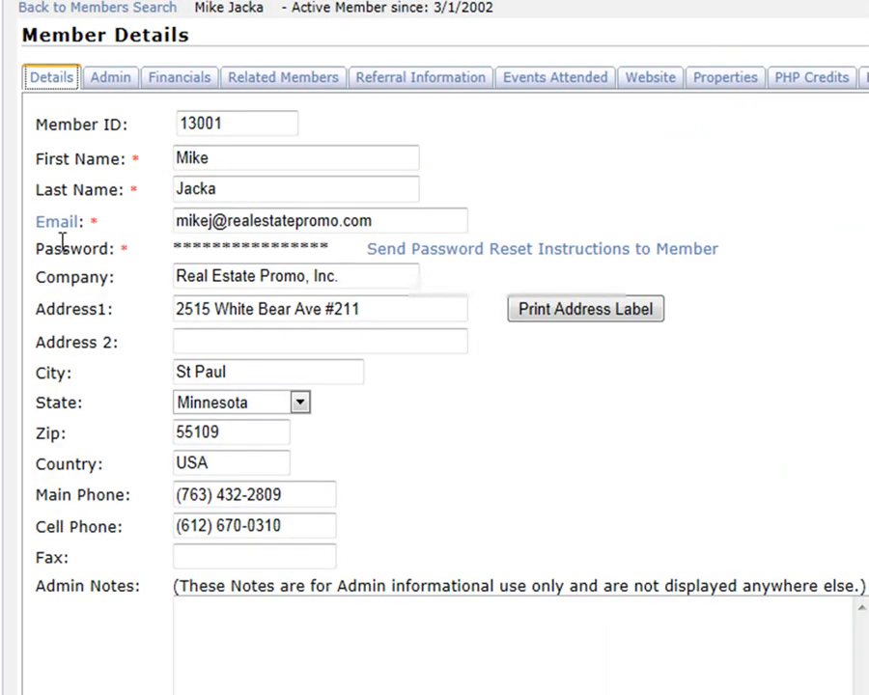
pyautogui.click(112, 79)
pyautogui.scroll(-5, 329, 345)
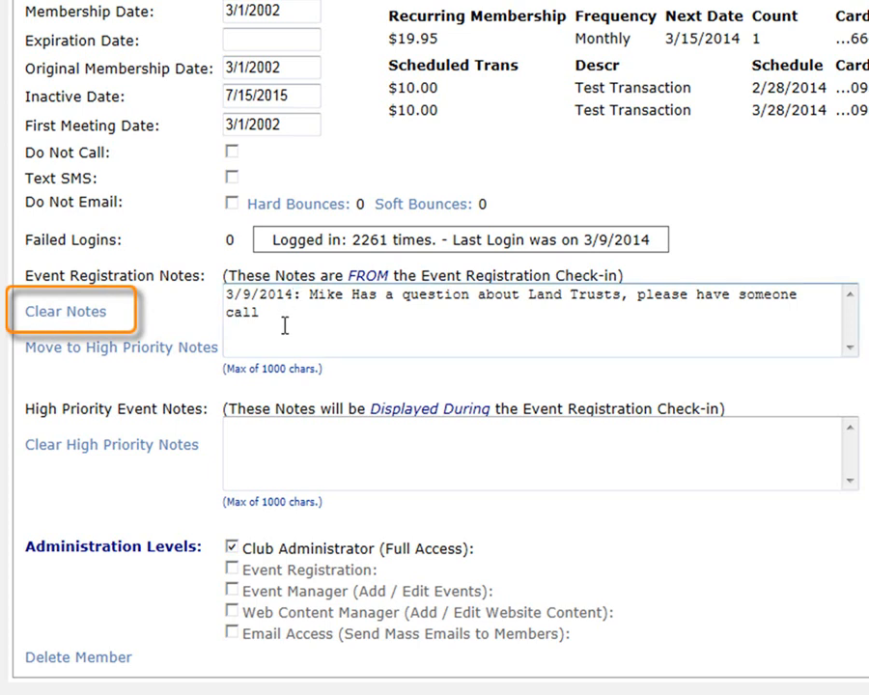
pyautogui.click(37, 312)
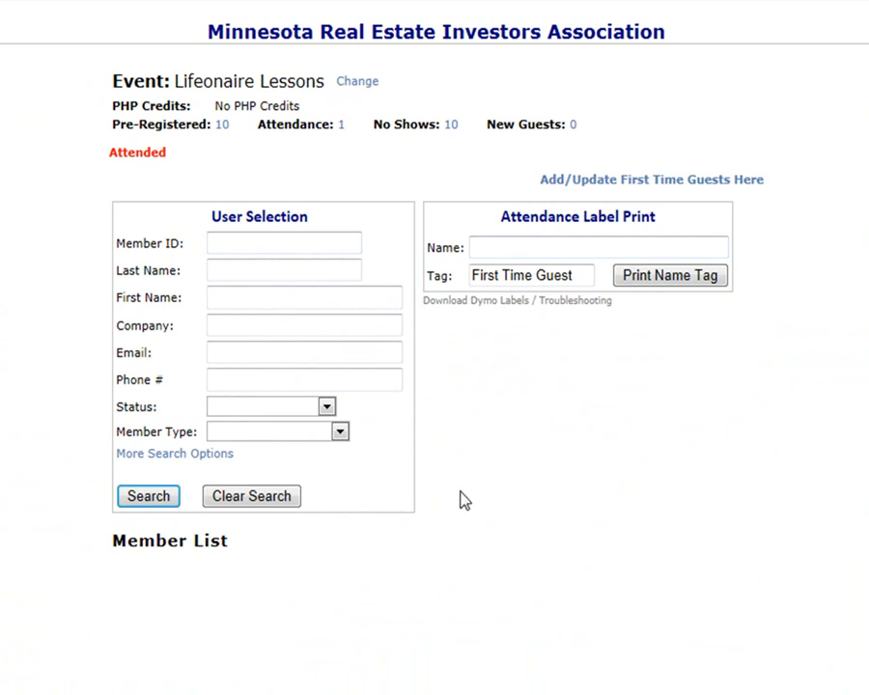
# - Put the guest's autocompleted first name on the attendance label and go to Add/Update First Time Guests
pyautogui.click(512, 244)
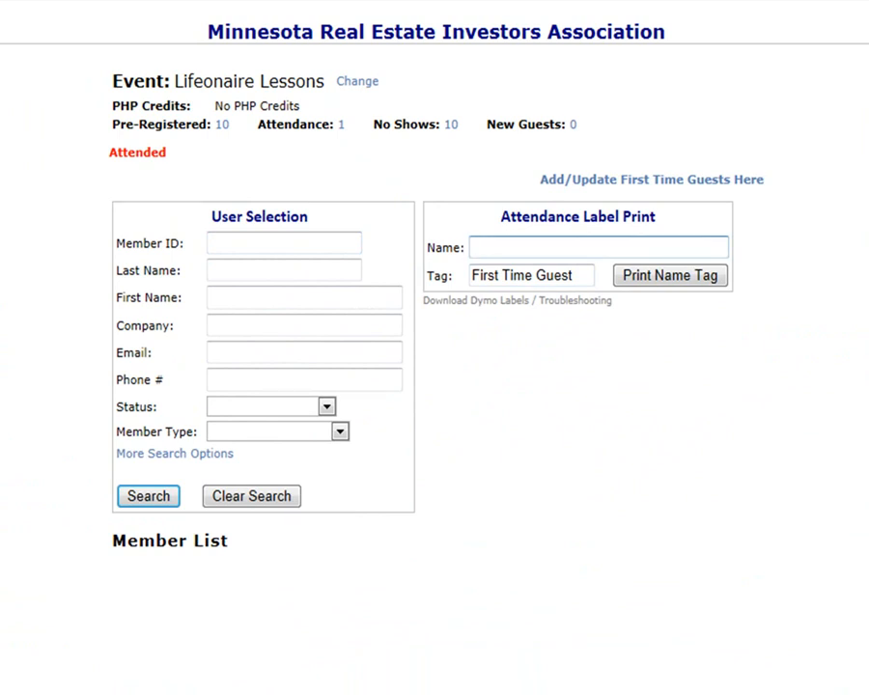
pyautogui.write('Roger')
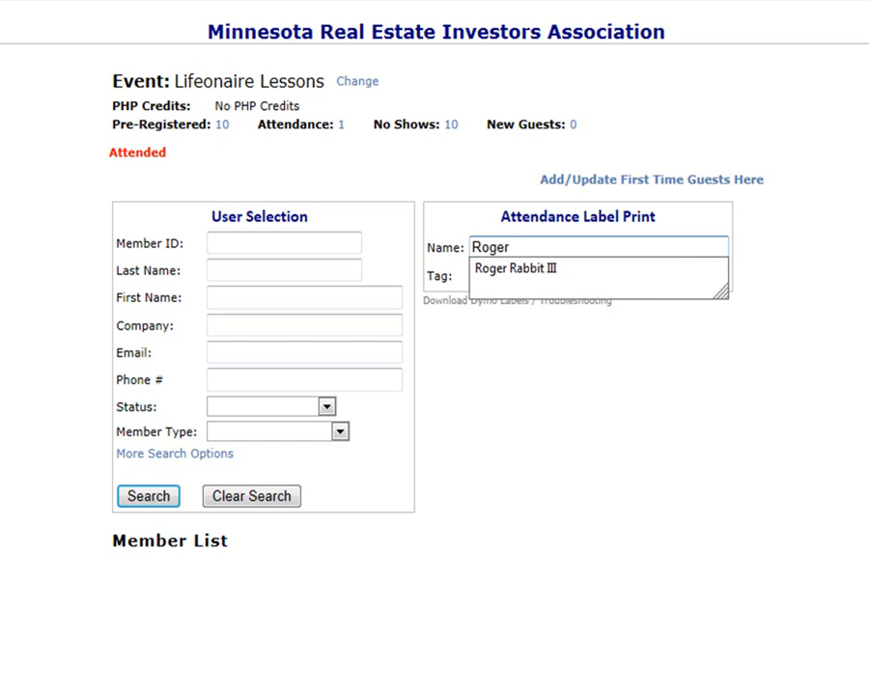
pyautogui.press('Down')
pyautogui.press('Return')
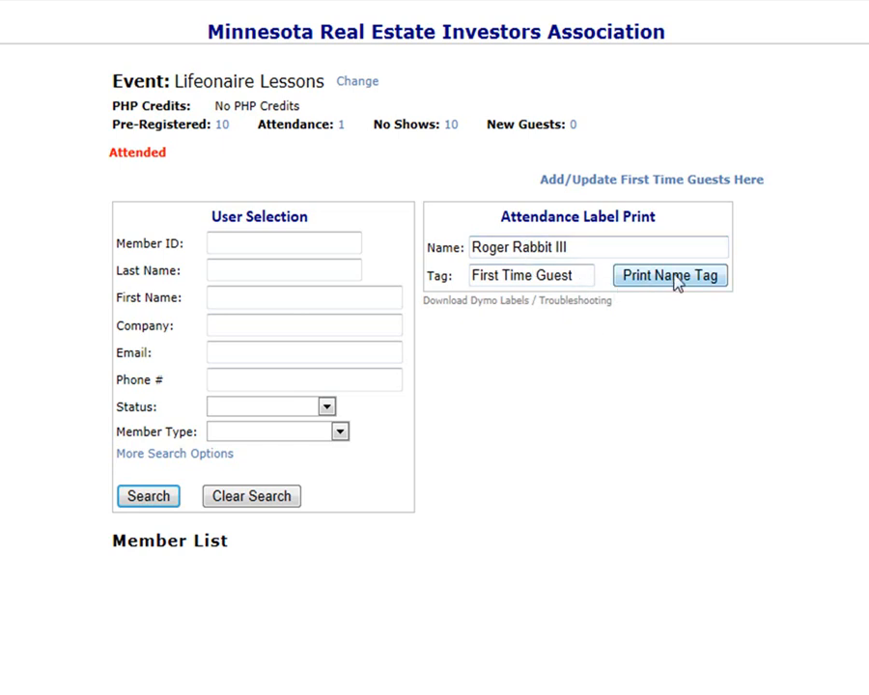
pyautogui.click(682, 185)
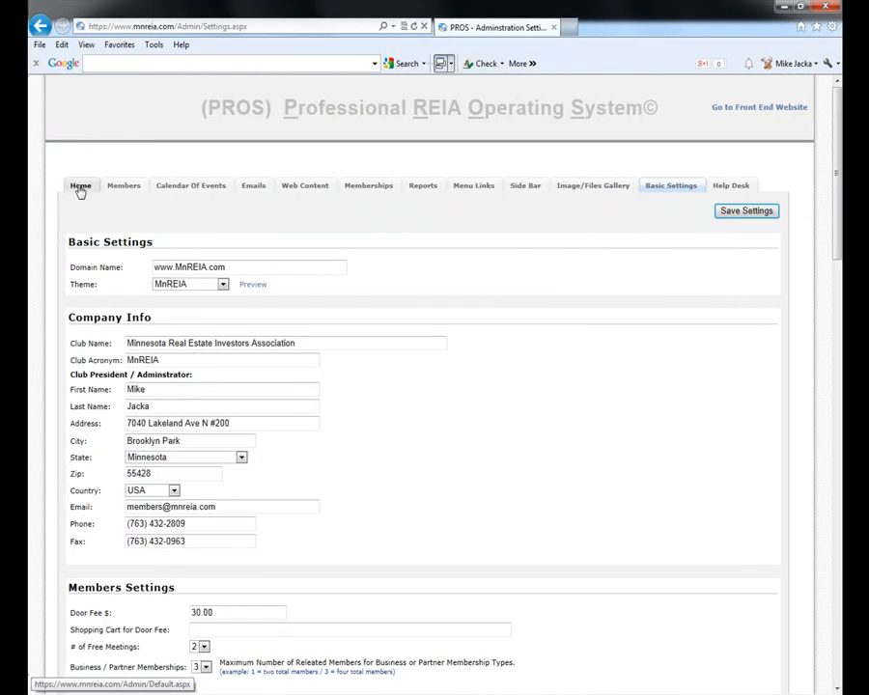
# - Go from admin Home to the front end, then My Account's Premium Features to view the Metro Home Buyers site
pyautogui.click(80, 187)
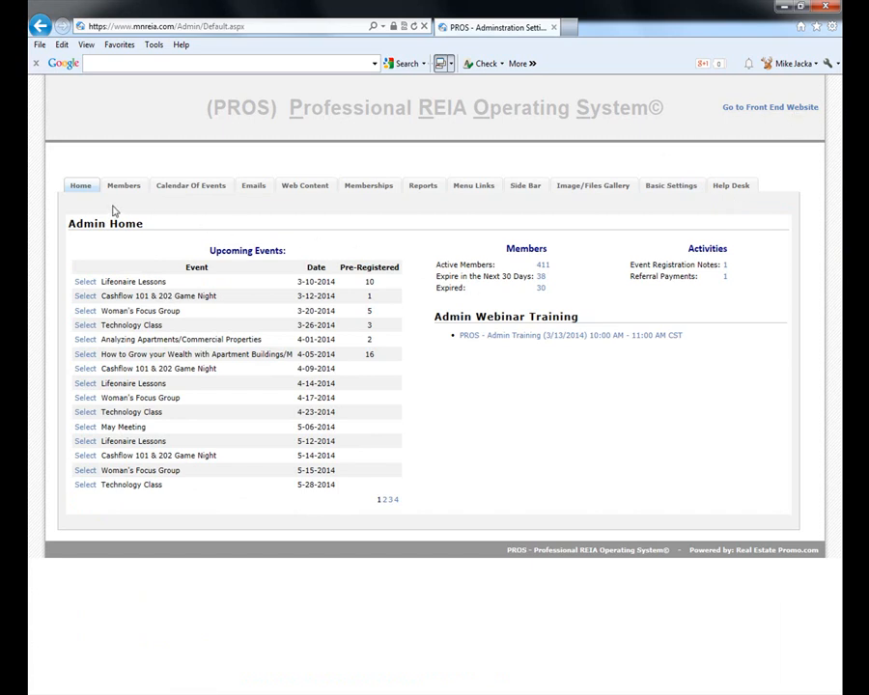
pyautogui.click(782, 114)
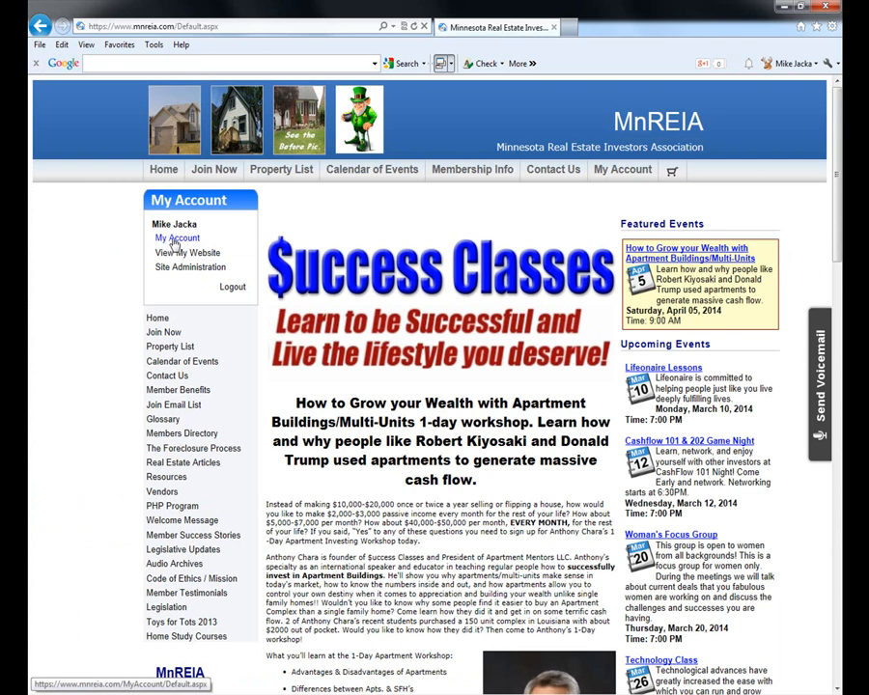
pyautogui.click(171, 238)
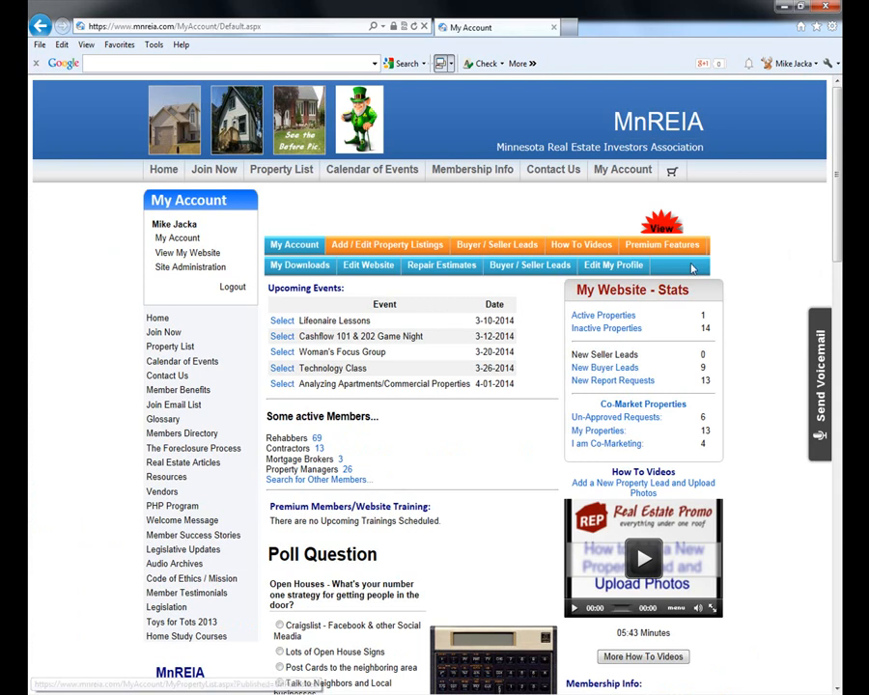
pyautogui.click(661, 244)
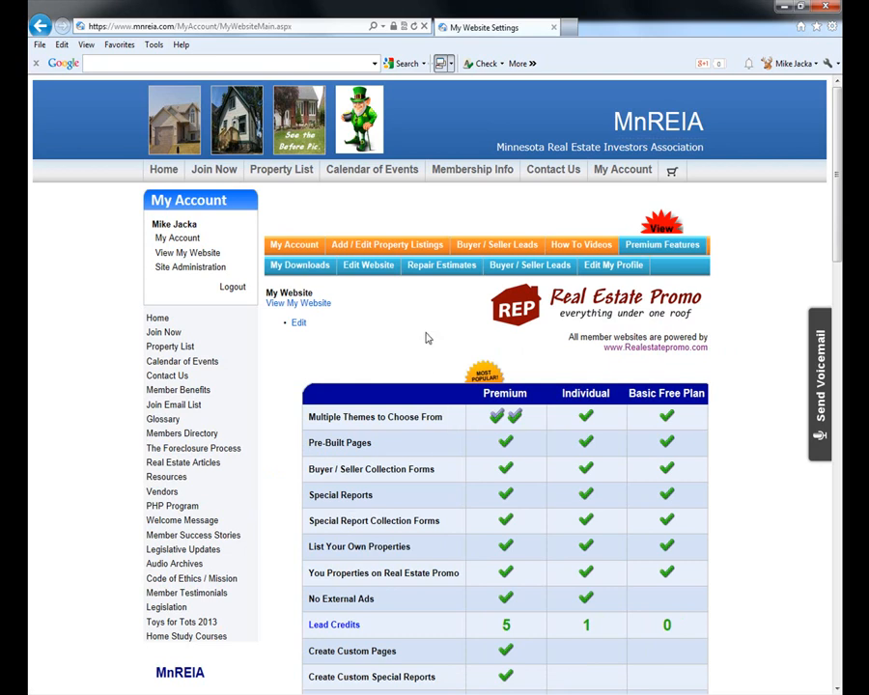
pyautogui.click(181, 254)
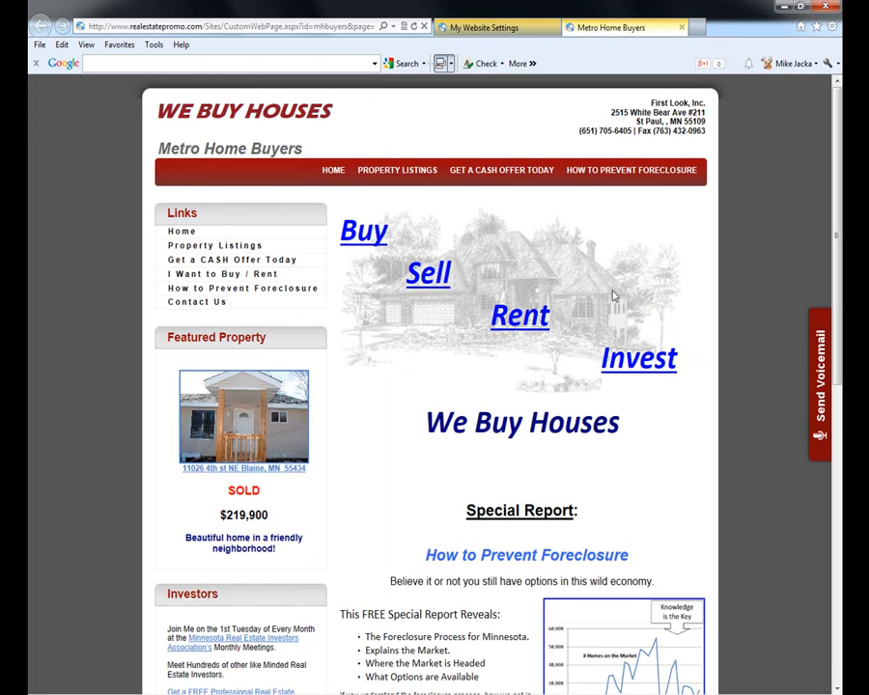
# - Request the How to Prevent Foreclosure special report using an autofilled test lead's name and e-mail
pyautogui.scroll(-2, 722, 291)
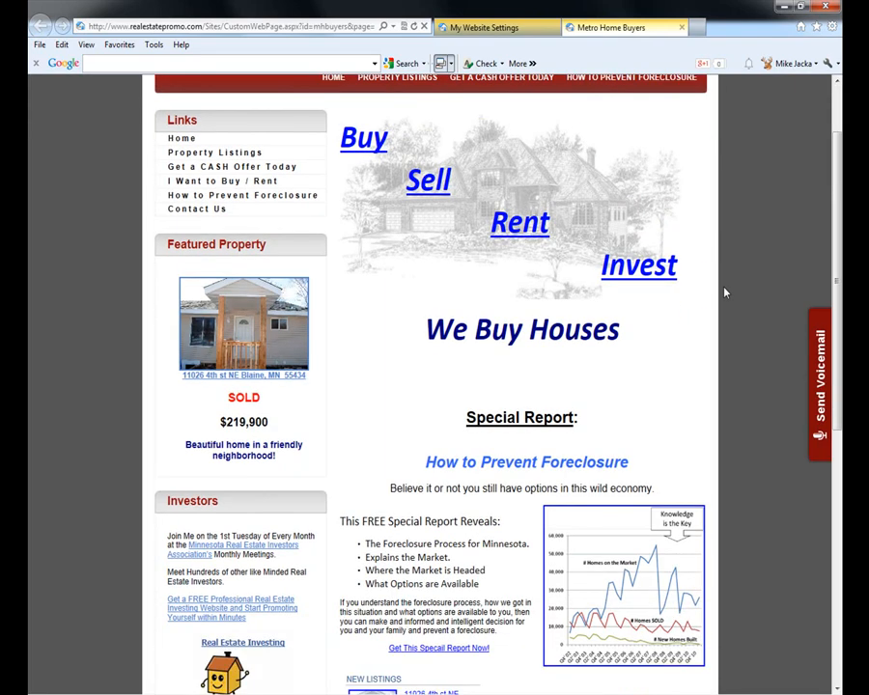
pyautogui.scroll(-5, 447, 483)
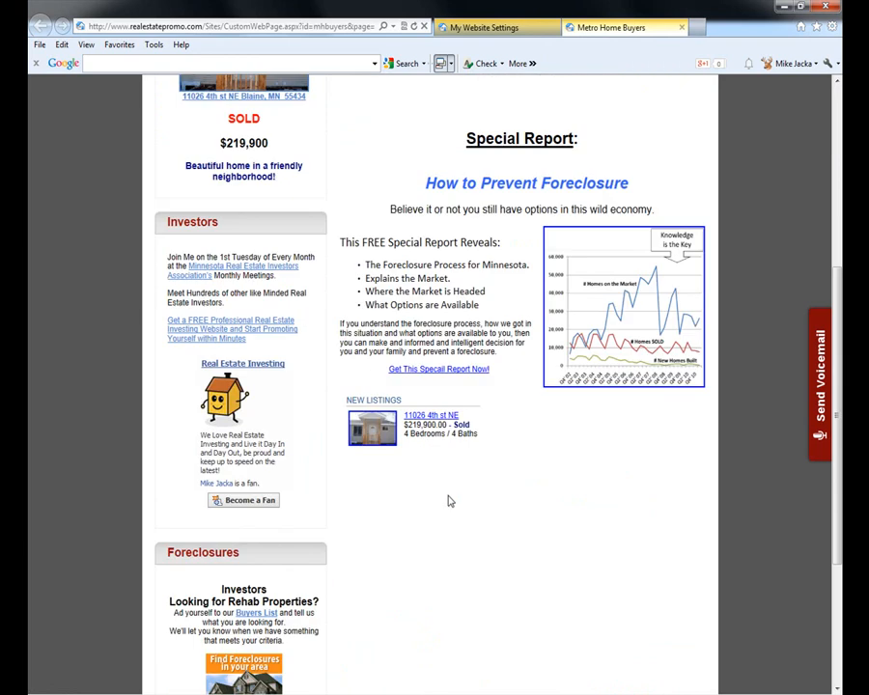
pyautogui.scroll(2, 448, 502)
pyautogui.scroll(5, 449, 504)
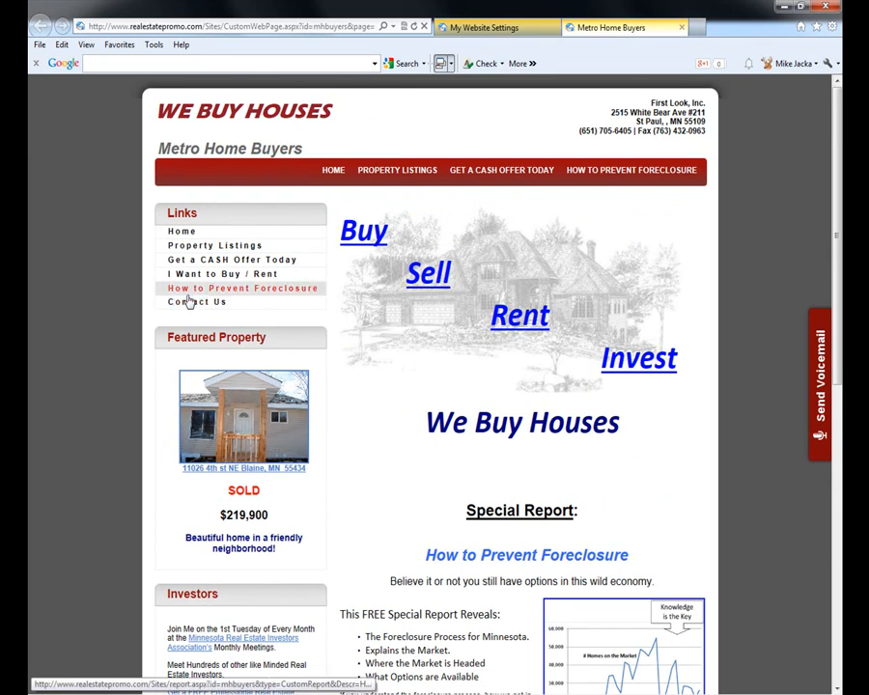
pyautogui.click(600, 174)
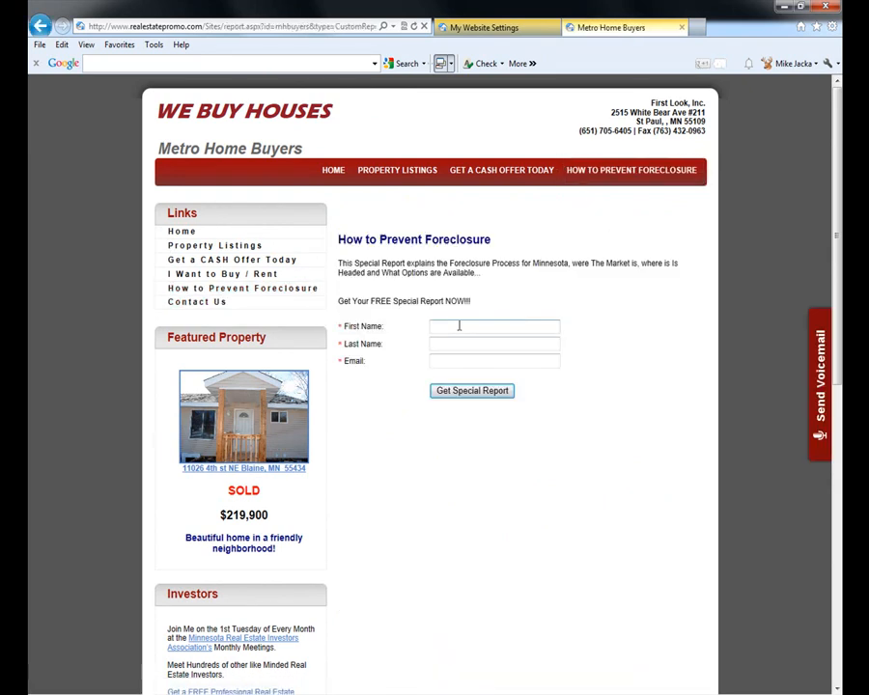
pyautogui.click(459, 321)
pyautogui.write('mik')
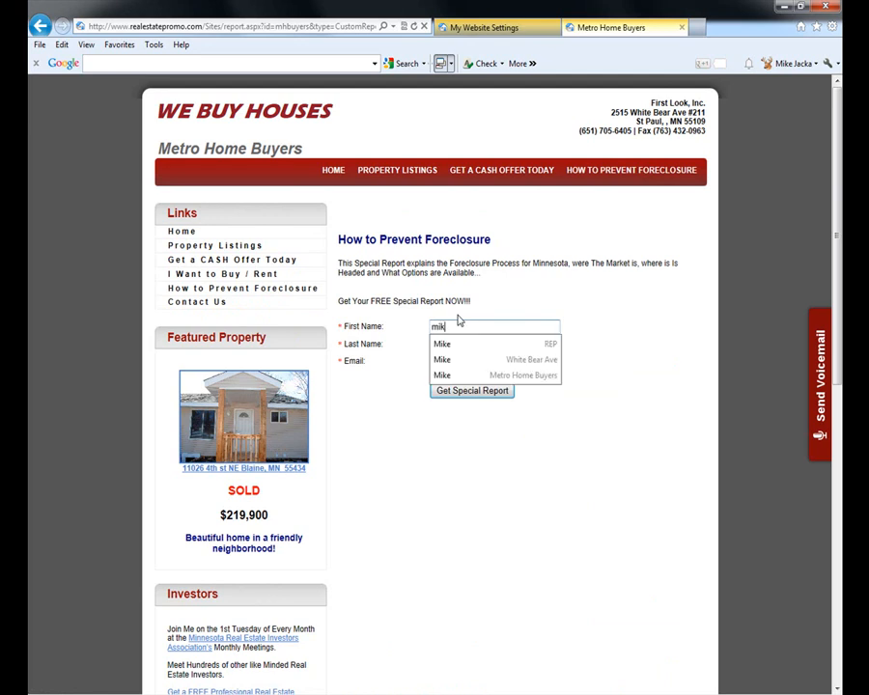
pyautogui.click(461, 377)
pyautogui.click(439, 389)
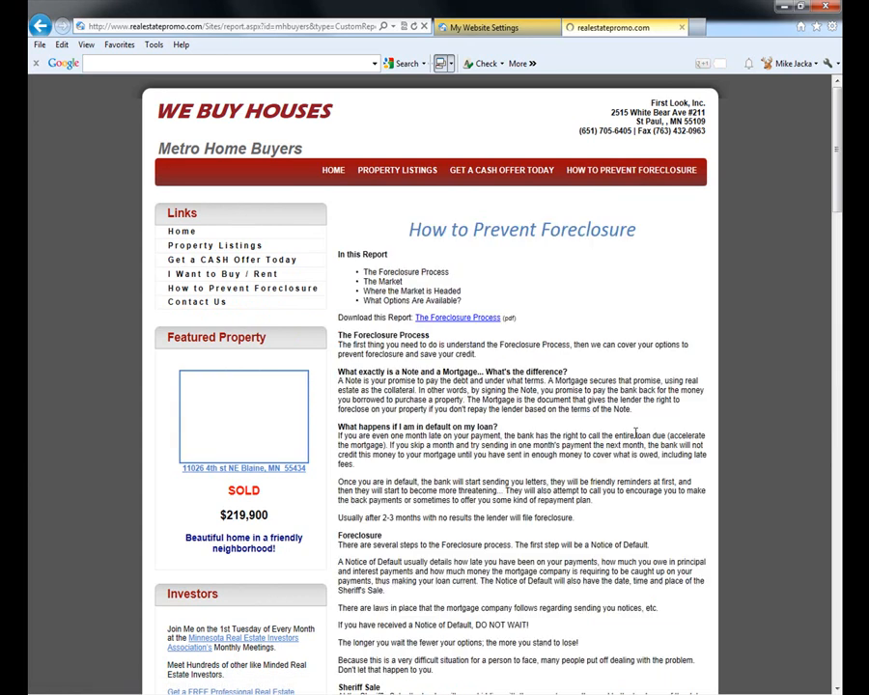
# - Scroll through the foreclosure report, then return to the My Website settings tab
pyautogui.scroll(-5, 598, 426)
pyautogui.scroll(-7, 593, 413)
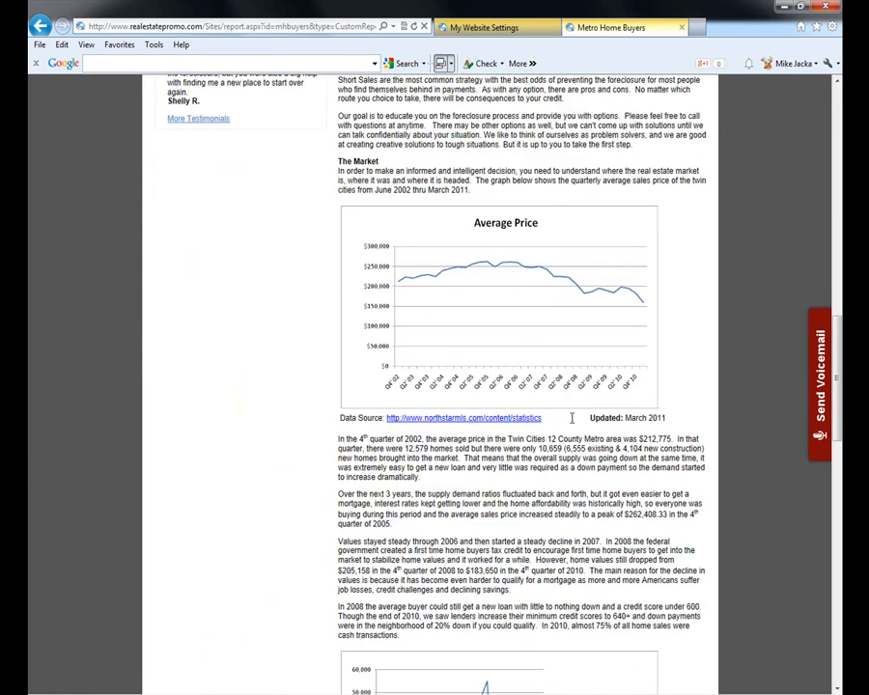
pyautogui.scroll(-7, 574, 422)
pyautogui.scroll(-6, 570, 423)
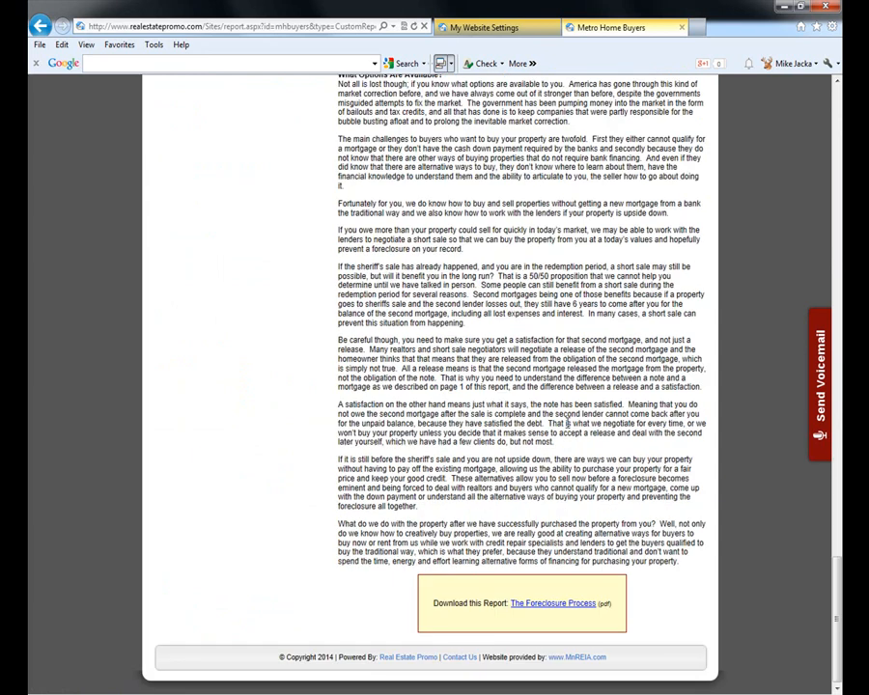
pyautogui.press('Home')
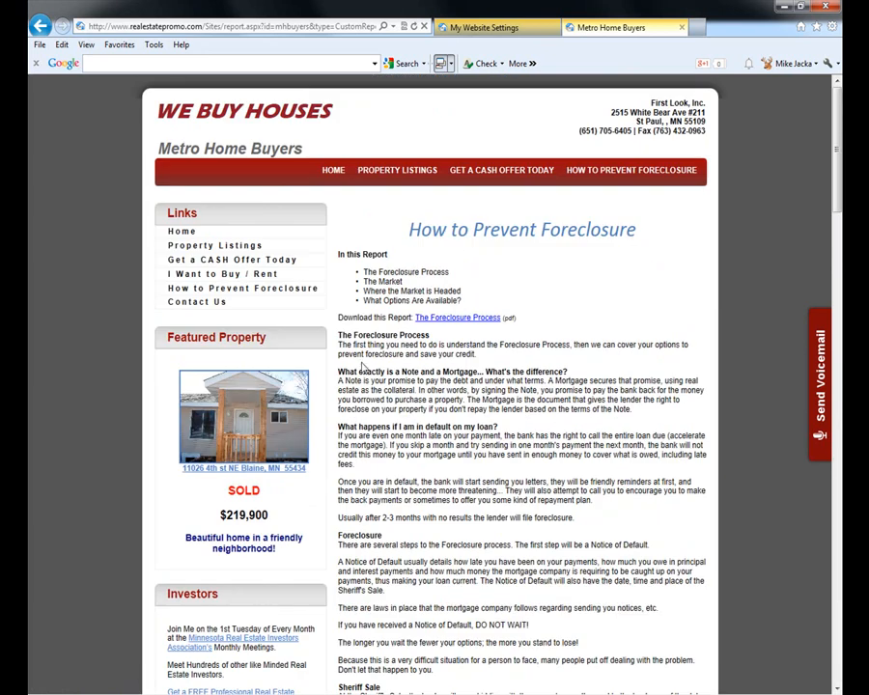
pyautogui.click(473, 27)
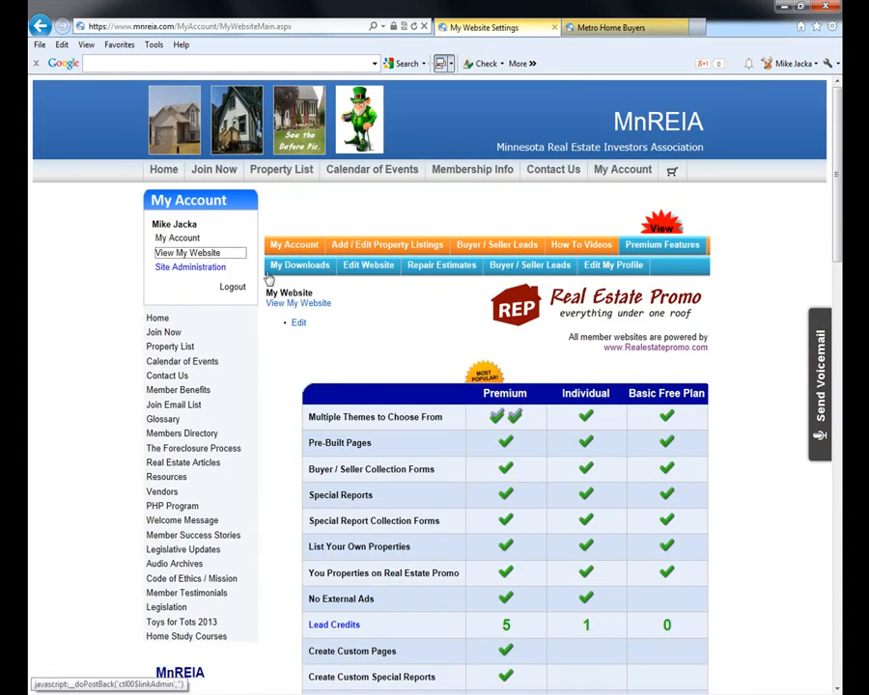
pyautogui.click(294, 245)
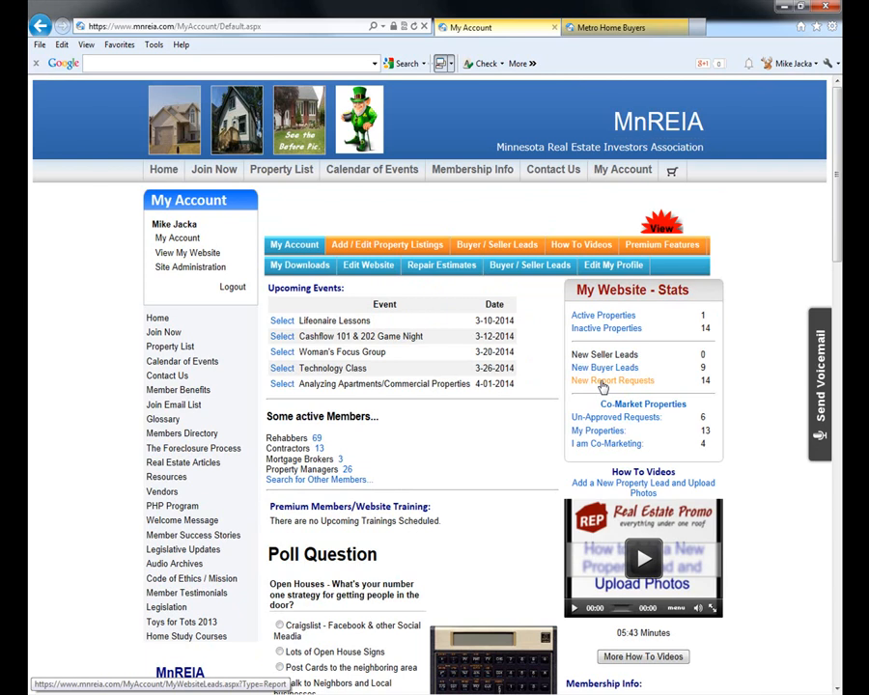
pyautogui.click(602, 383)
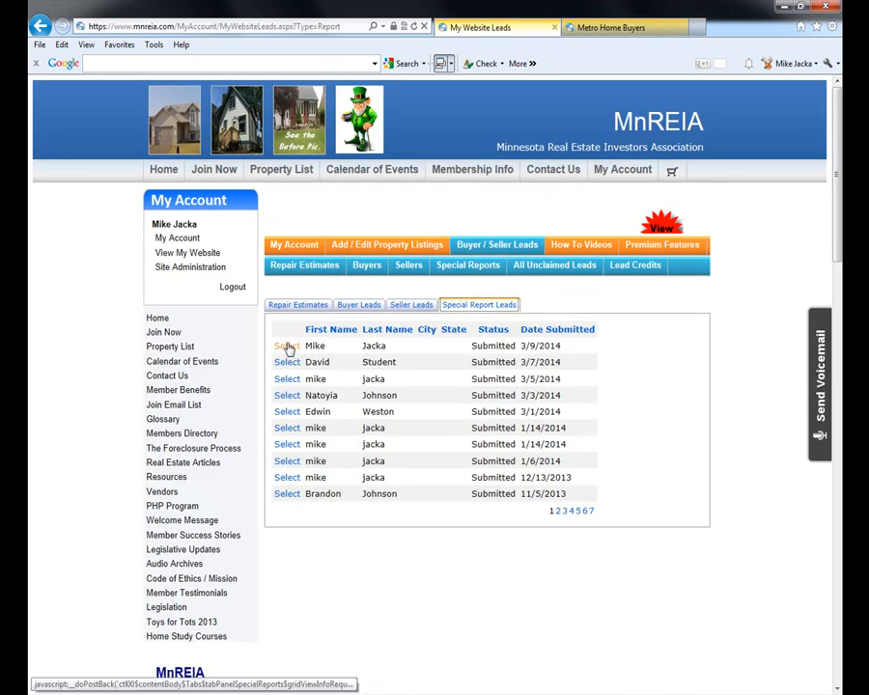
pyautogui.click(287, 348)
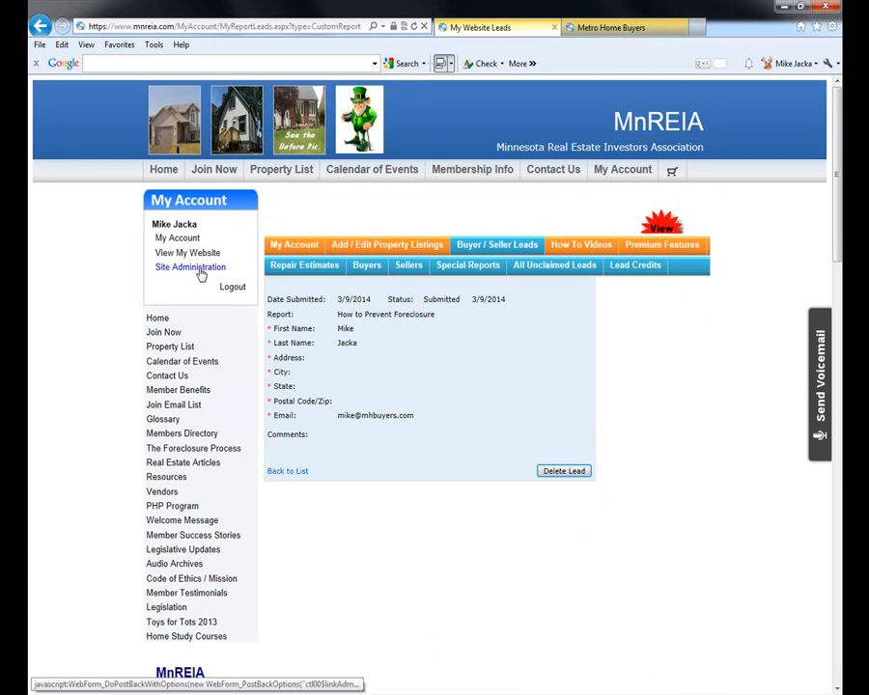
pyautogui.click(661, 245)
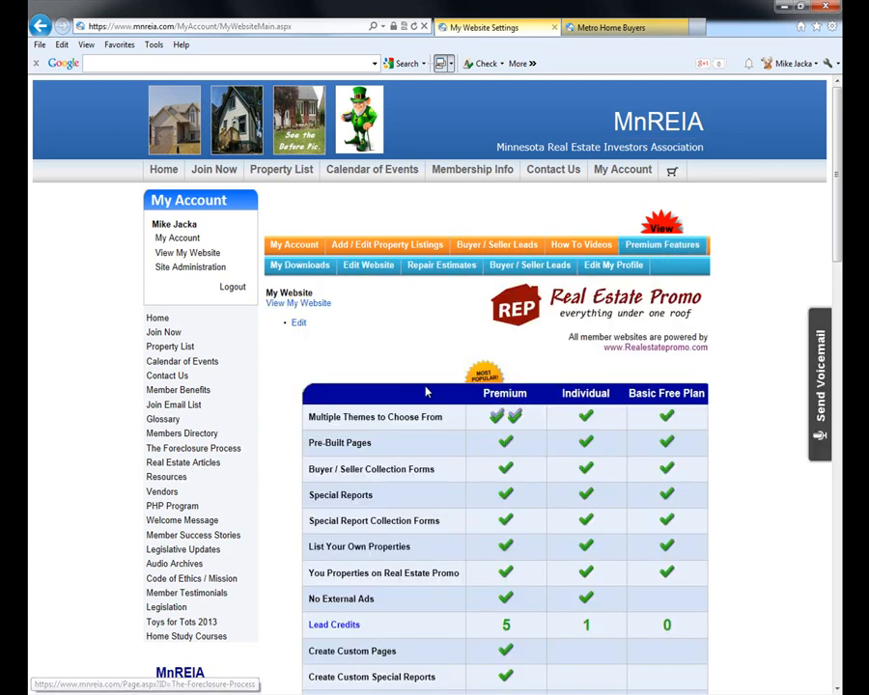
pyautogui.scroll(-2, 453, 403)
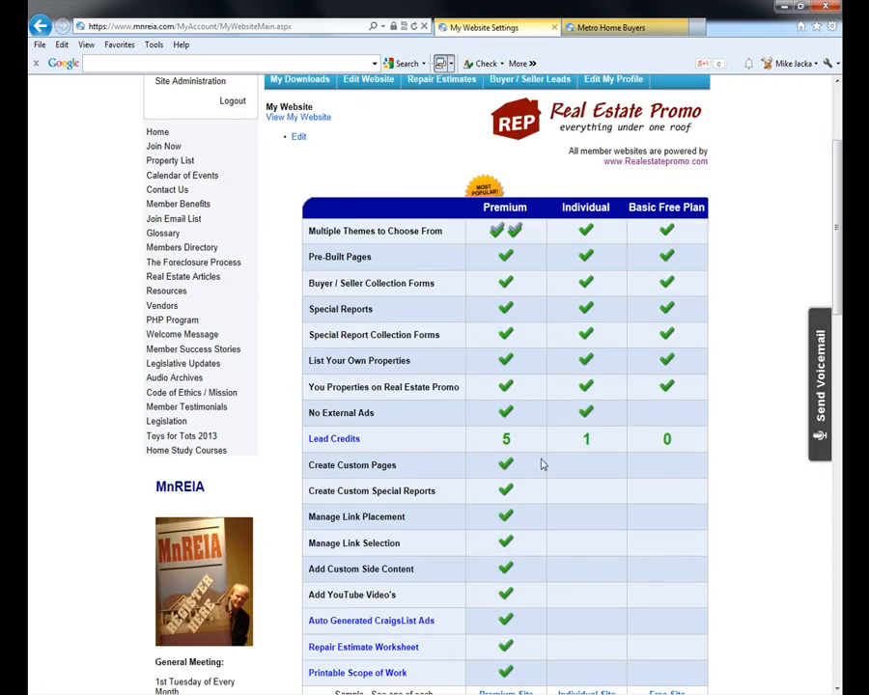
pyautogui.scroll(-3, 545, 480)
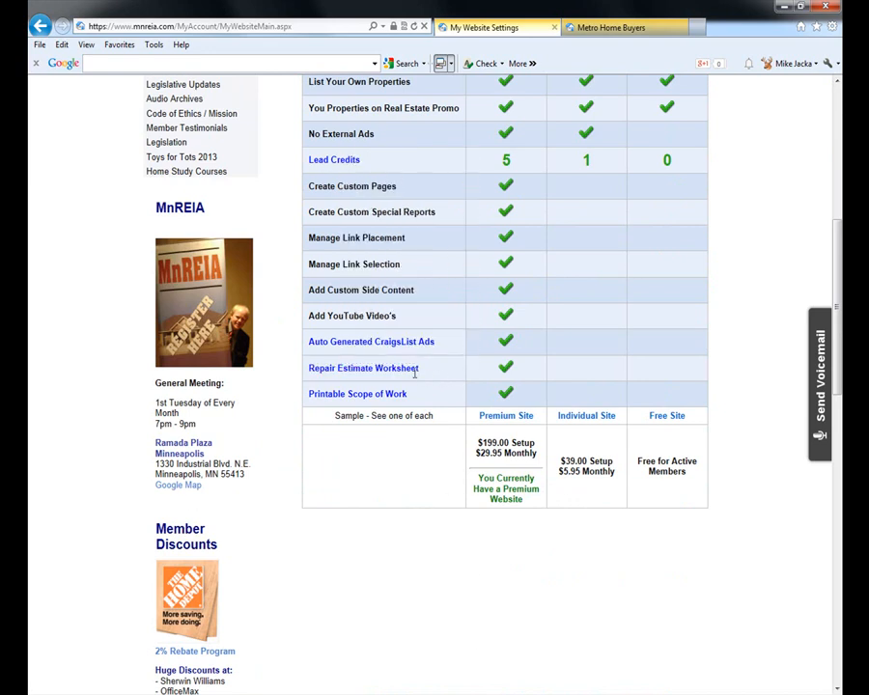
pyautogui.moveTo(399, 373)
pyautogui.scroll(5, 292, 371)
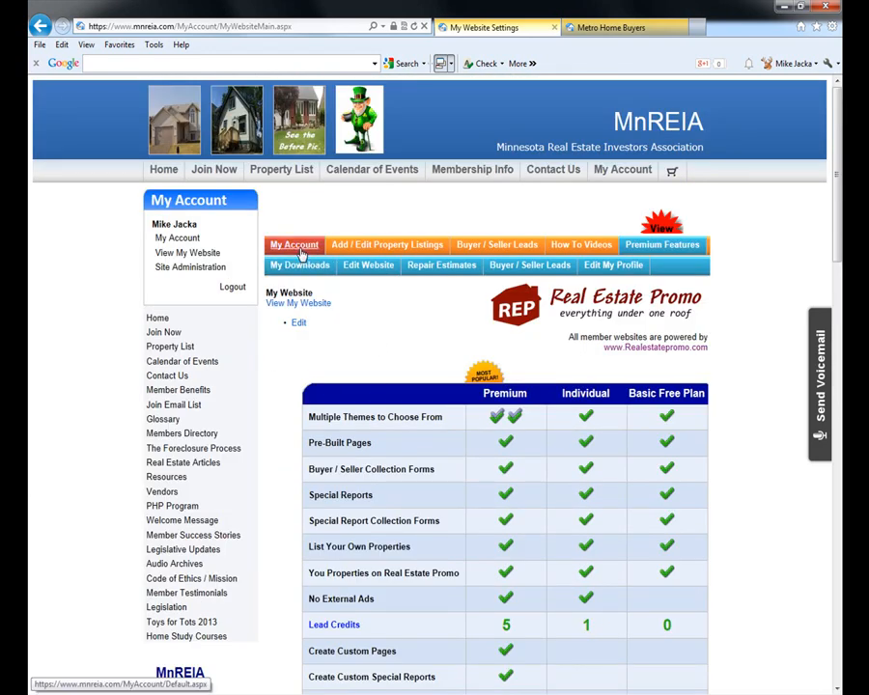
pyautogui.click(452, 266)
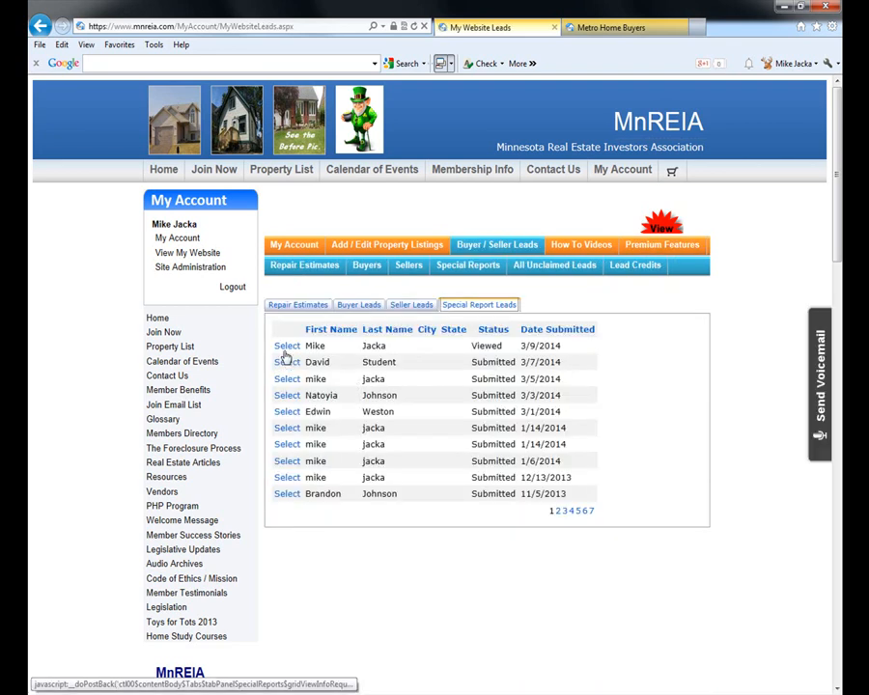
pyautogui.click(297, 304)
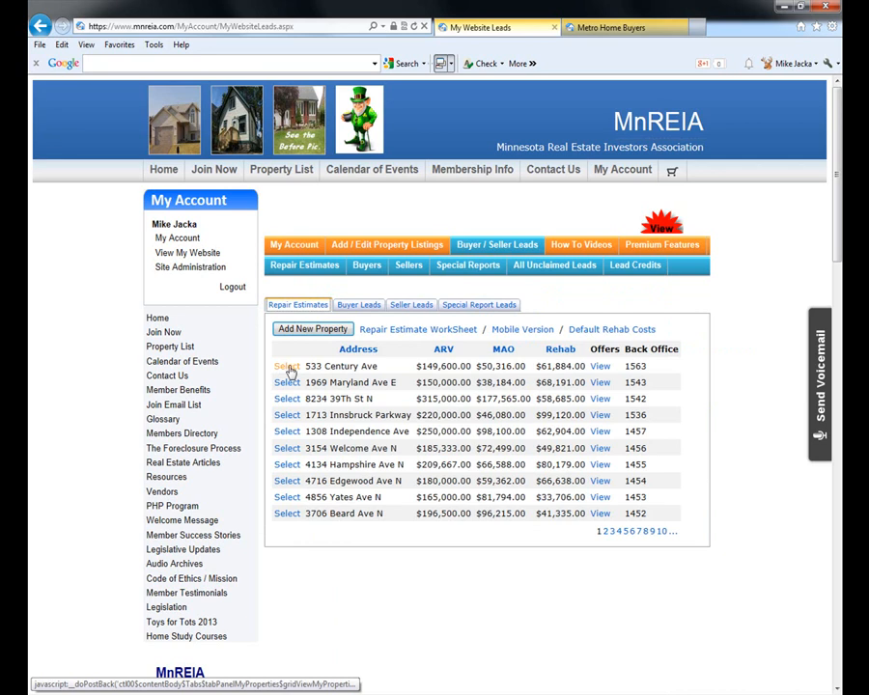
pyautogui.click(288, 368)
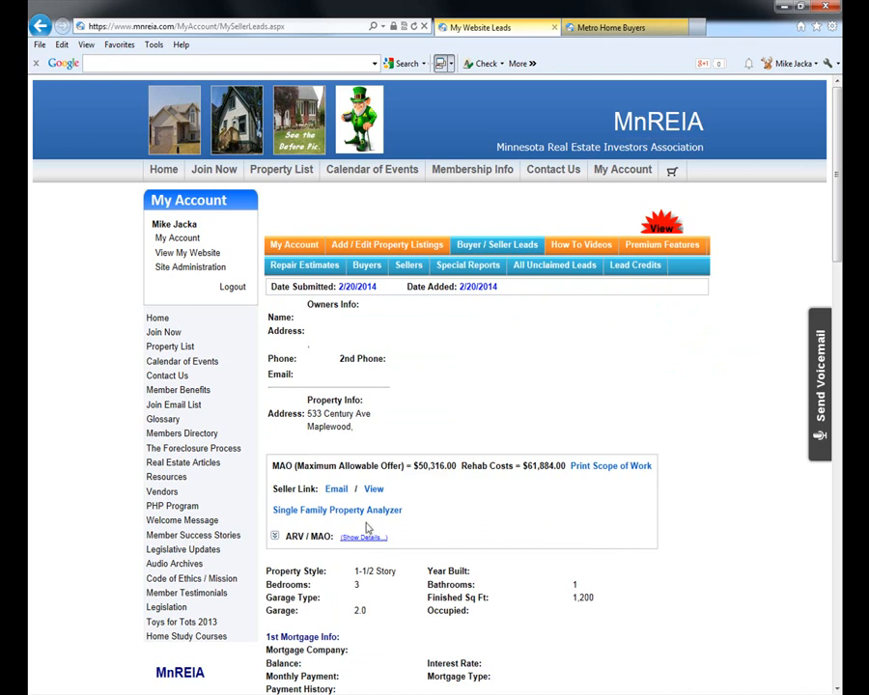
pyautogui.click(275, 537)
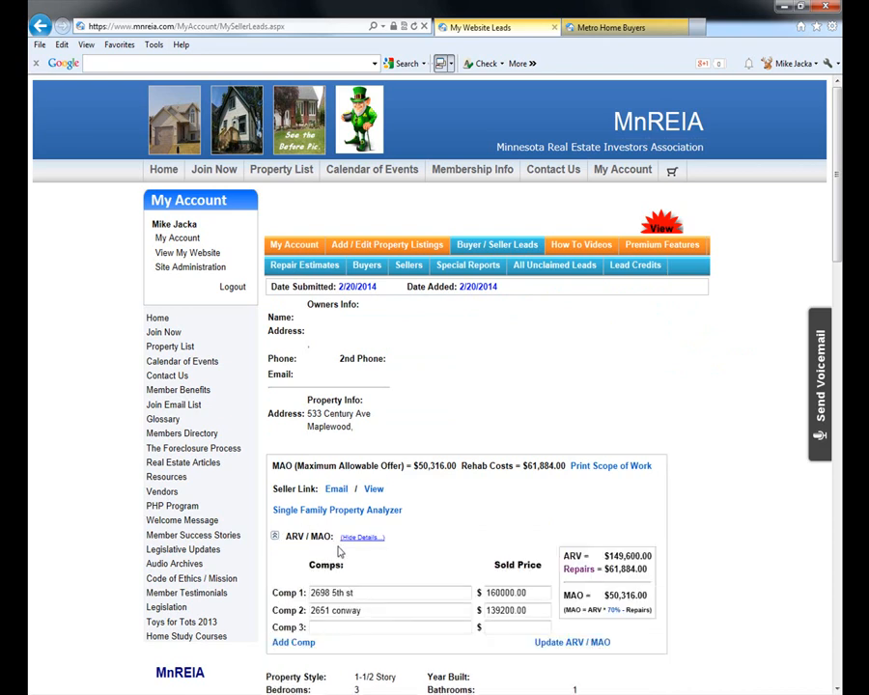
pyautogui.click(580, 569)
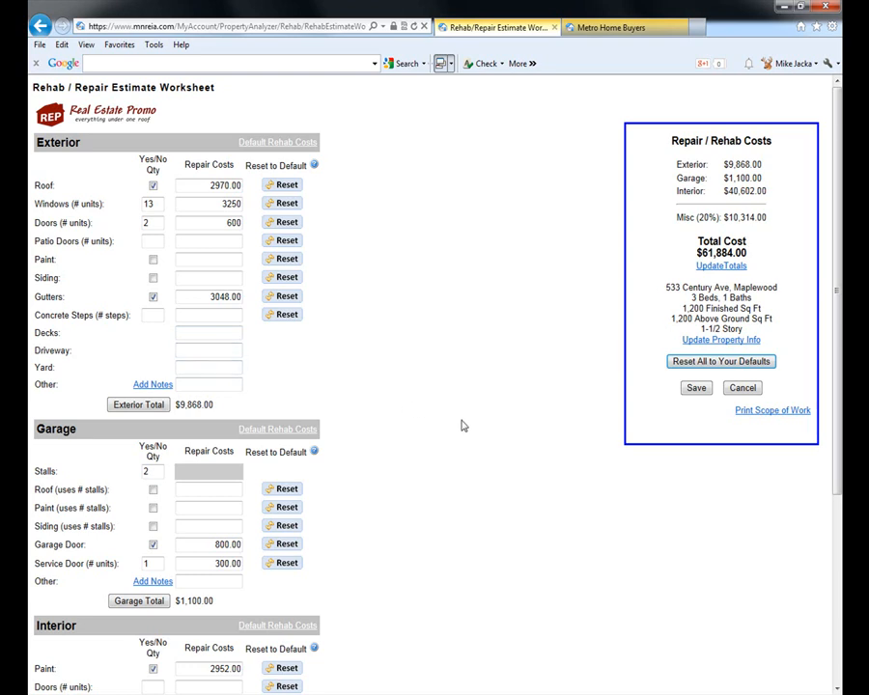
pyautogui.scroll(-3, 398, 334)
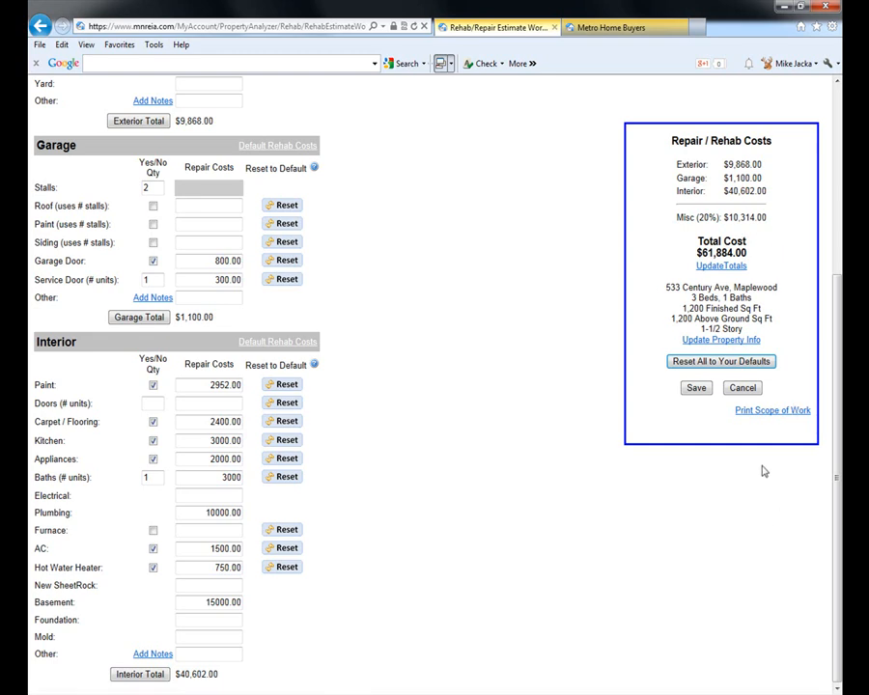
# - Preview the Scope of Work w/Values sheet, then close it
pyautogui.click(766, 413)
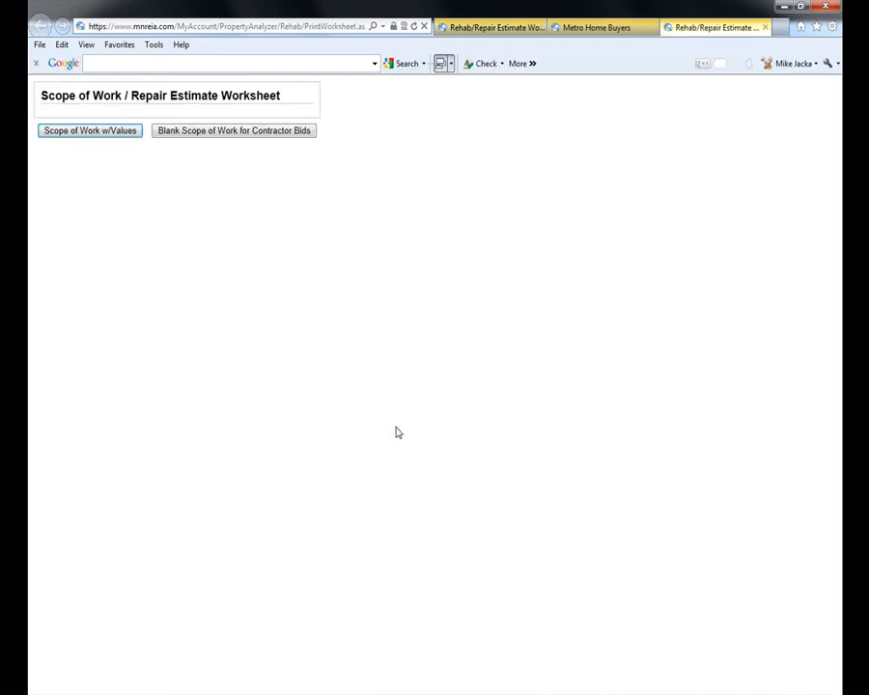
pyautogui.click(91, 134)
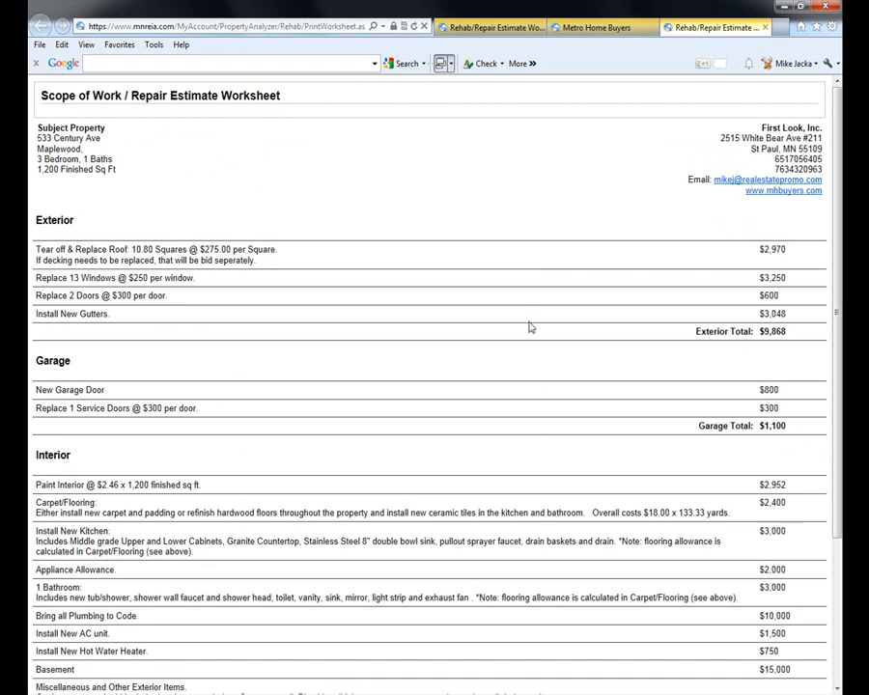
pyautogui.scroll(-4, 529, 329)
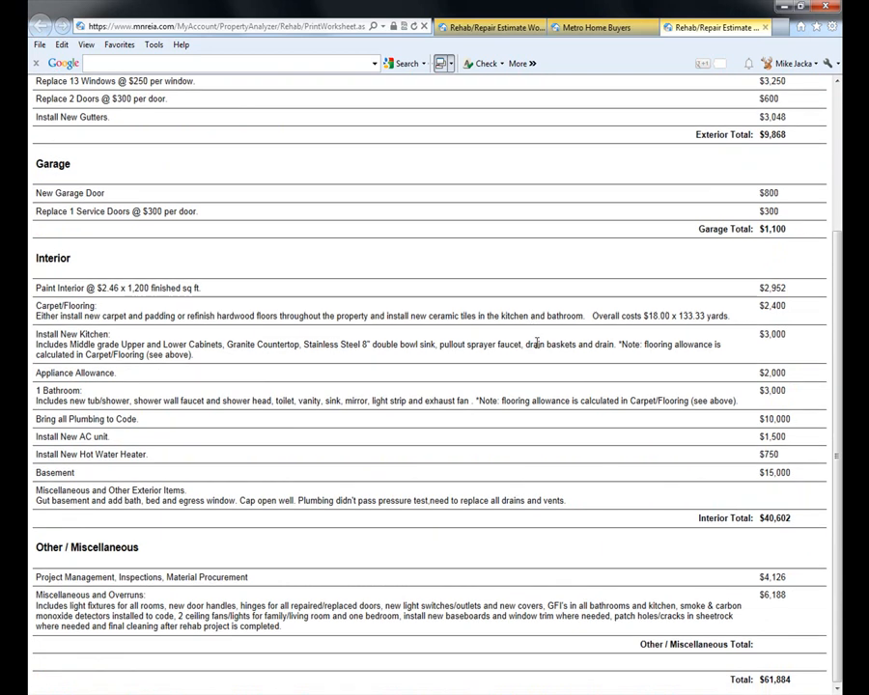
pyautogui.scroll(4, 543, 635)
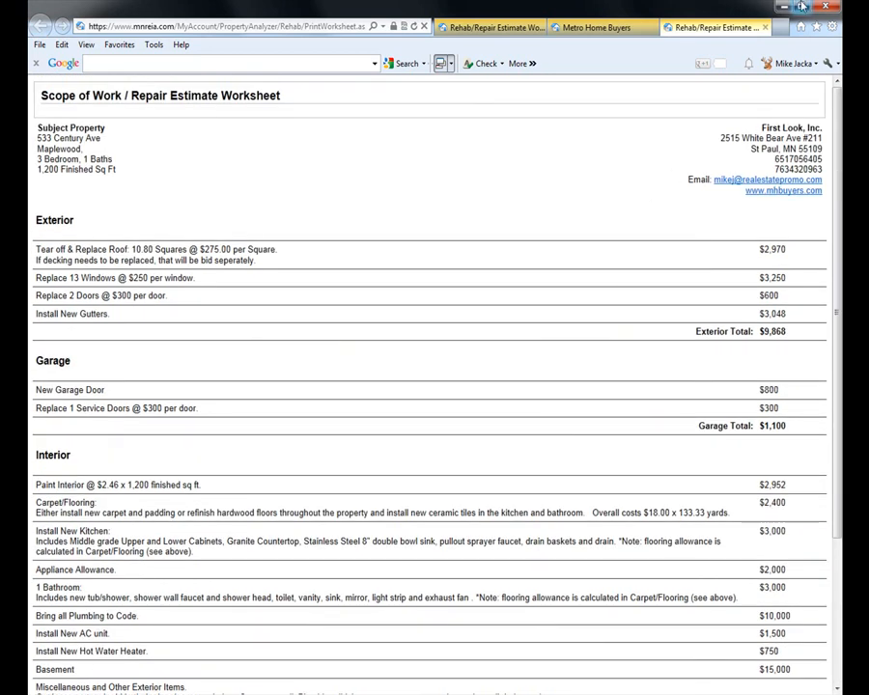
pyautogui.click(765, 27)
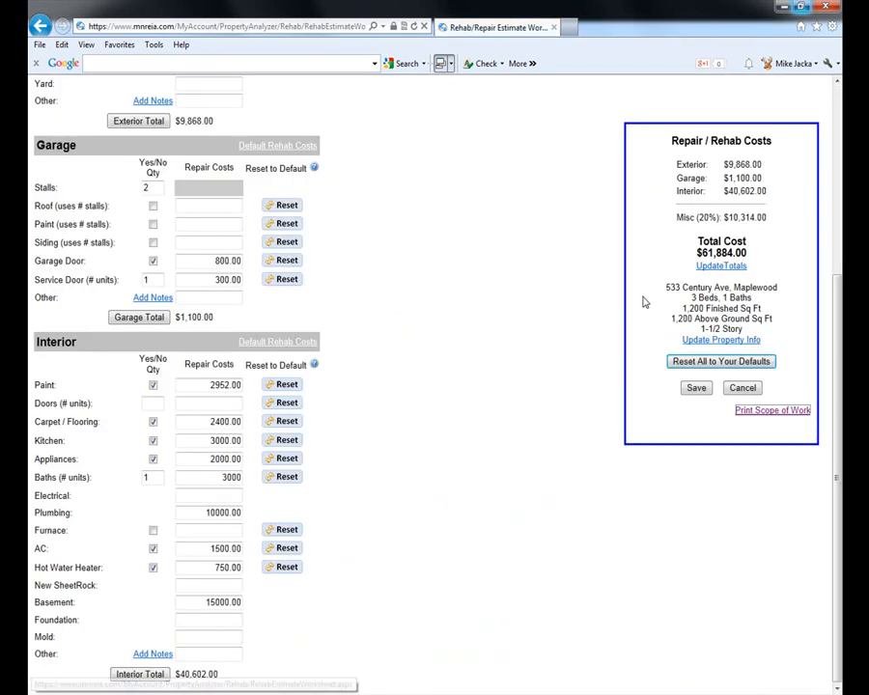
# - Preview the Blank Scope of Work for Contractor Bids, then cancel the worksheet back to the lead
pyautogui.click(784, 413)
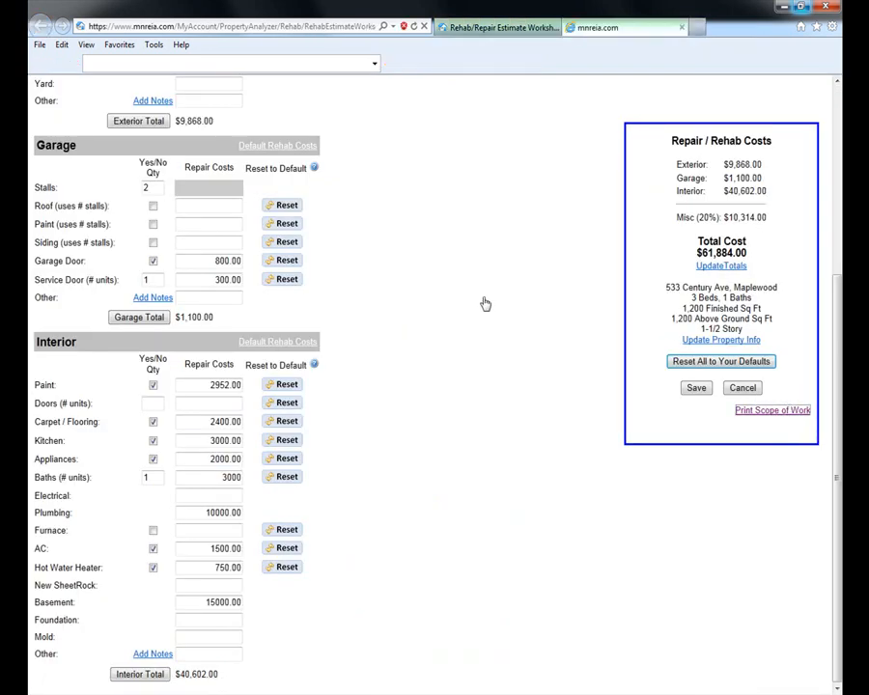
pyautogui.click(218, 132)
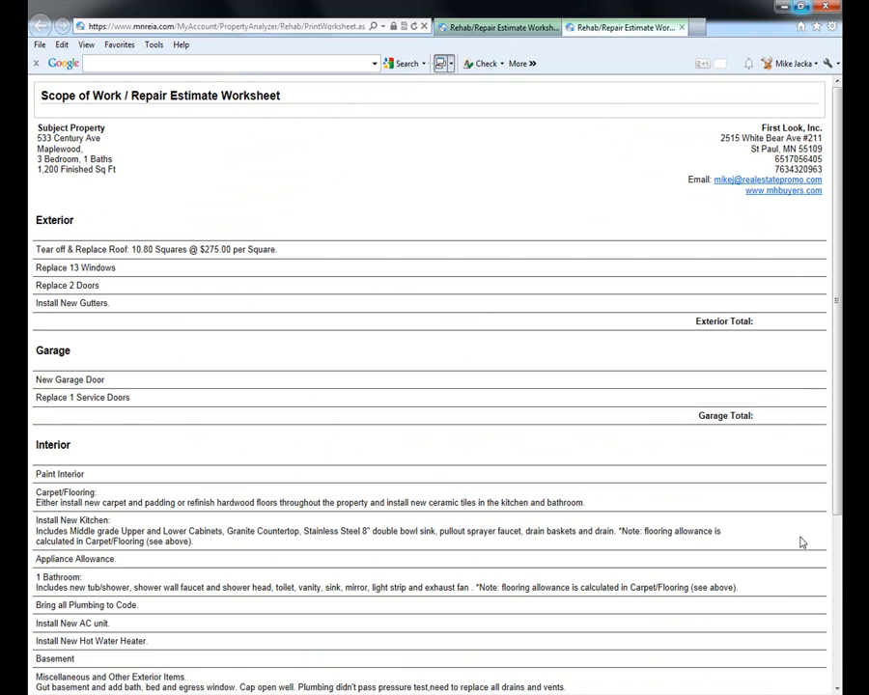
pyautogui.scroll(-5, 819, 442)
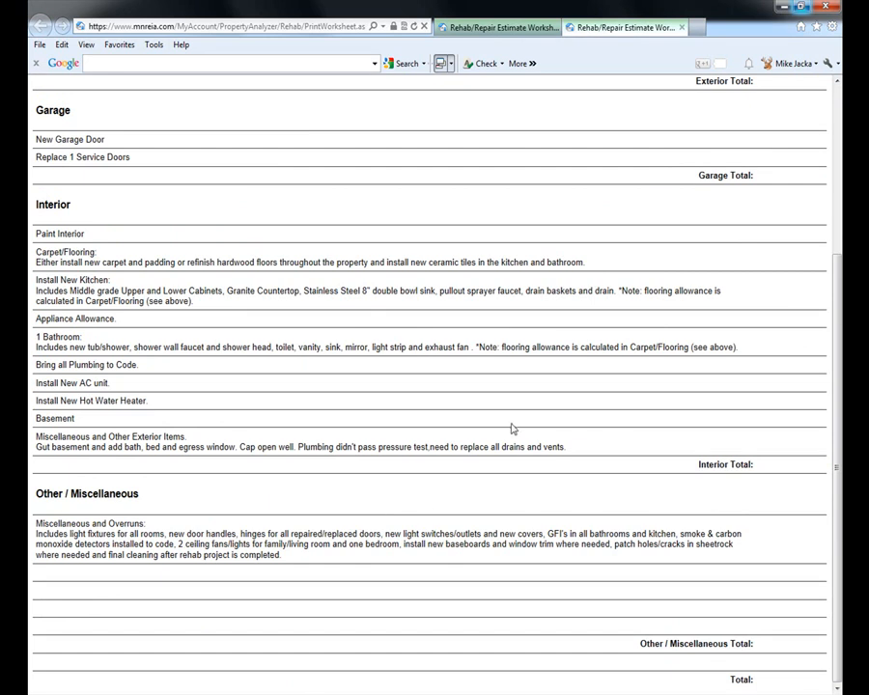
pyautogui.scroll(4, 538, 419)
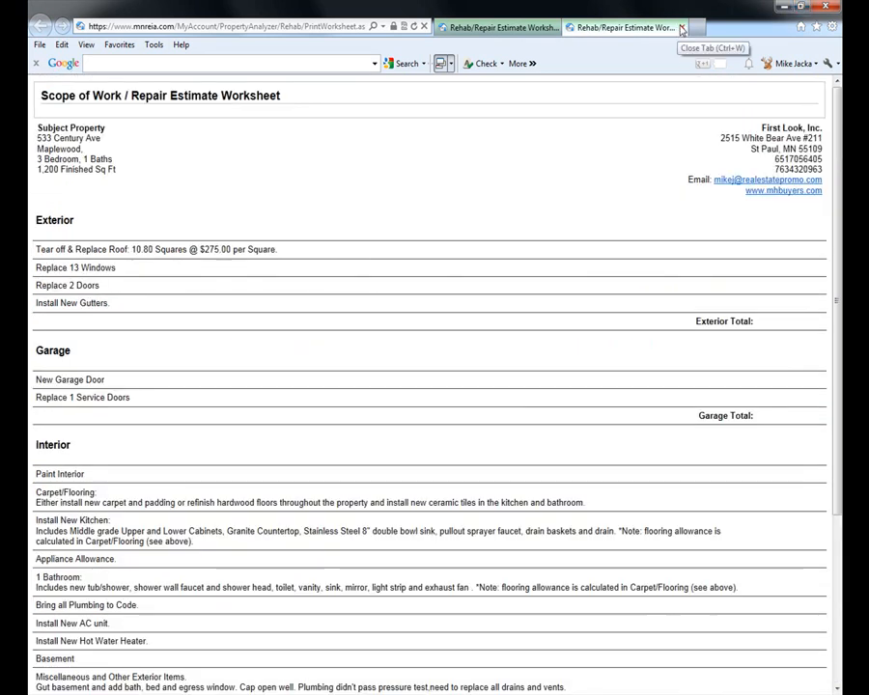
pyautogui.click(683, 28)
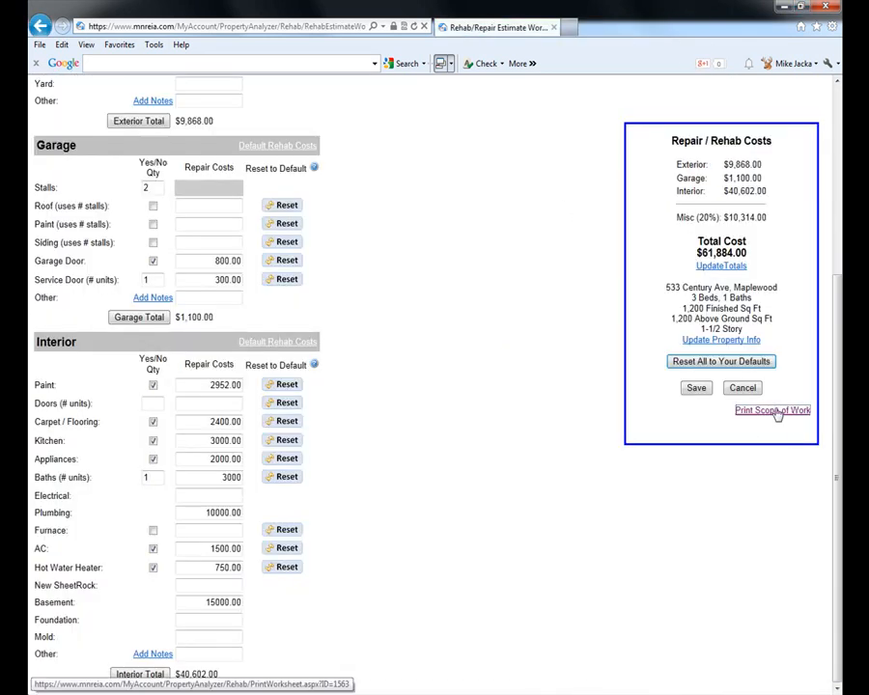
pyautogui.click(743, 389)
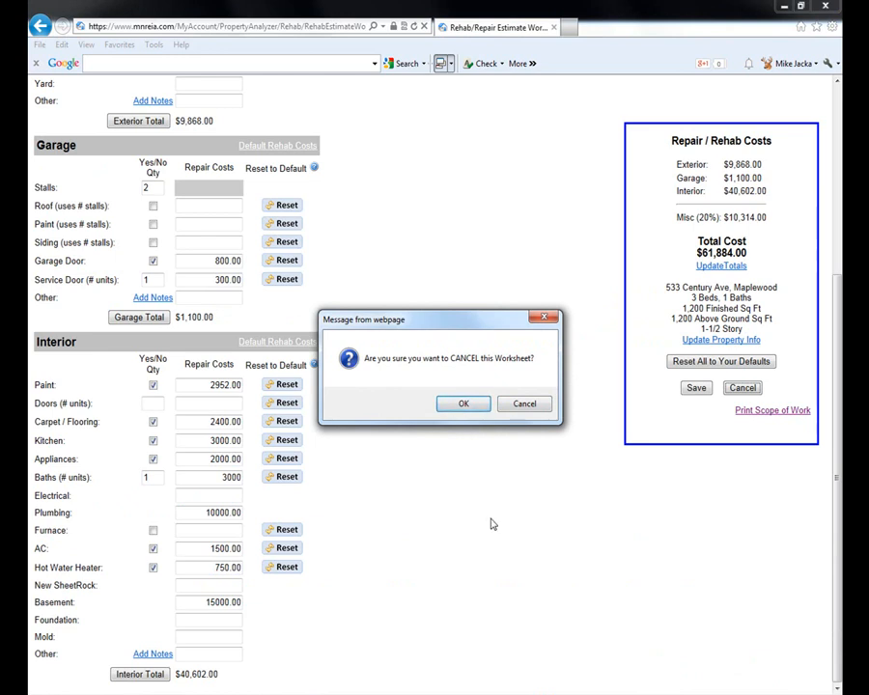
pyautogui.click(469, 408)
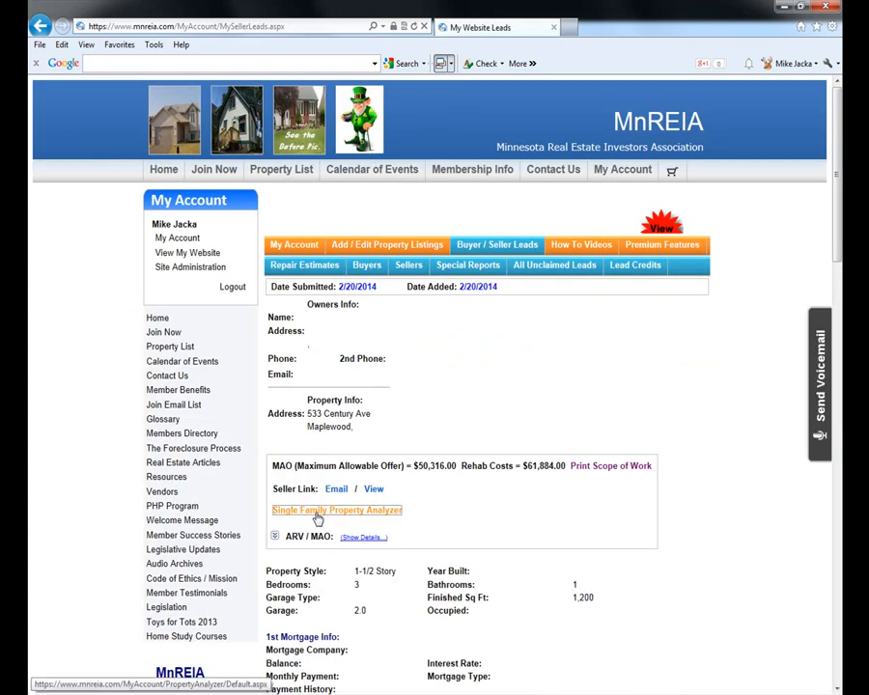
pyautogui.click(317, 519)
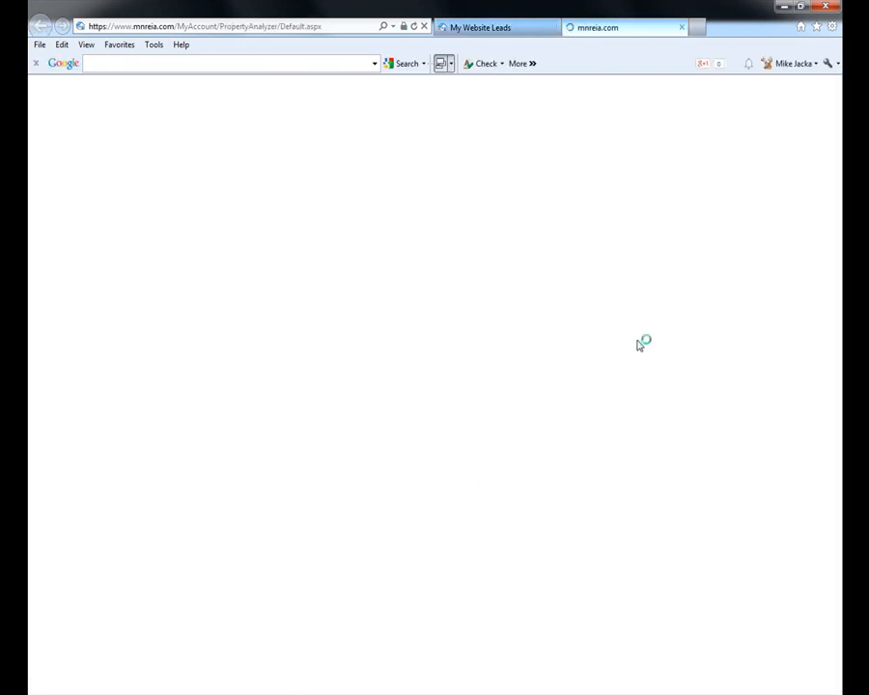
pyautogui.scroll(-3, 723, 441)
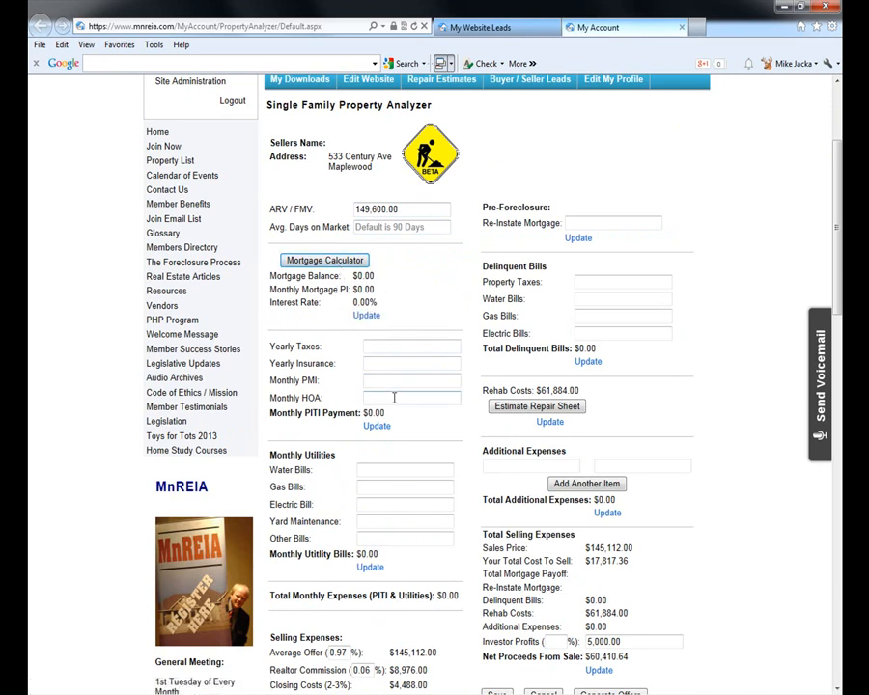
pyautogui.scroll(-2, 392, 394)
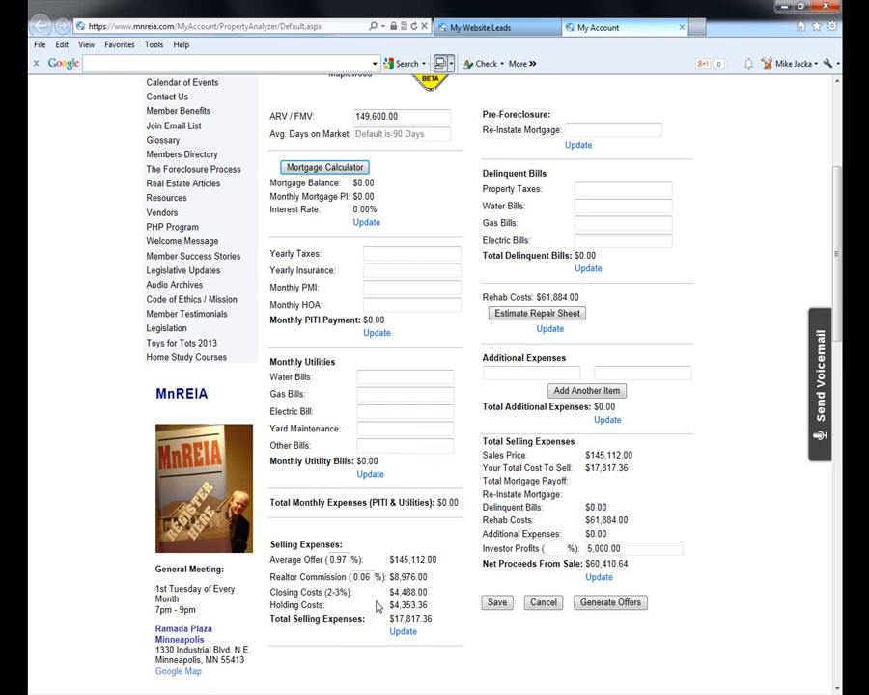
pyautogui.scroll(2, 603, 253)
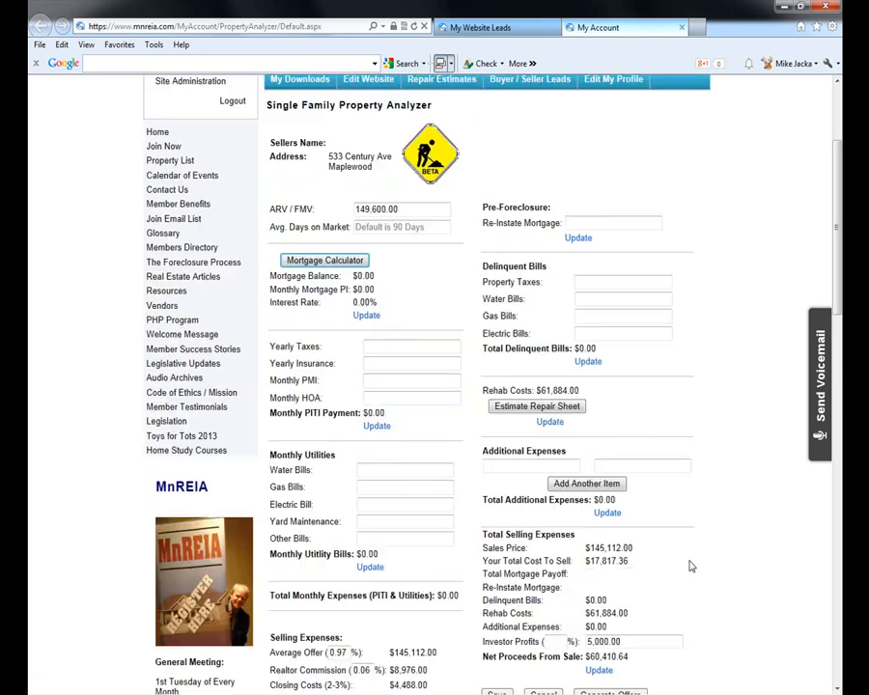
# - Click into the Re-Instate Mortgage and Additional Expenses fields of the analyzer
pyautogui.click(596, 223)
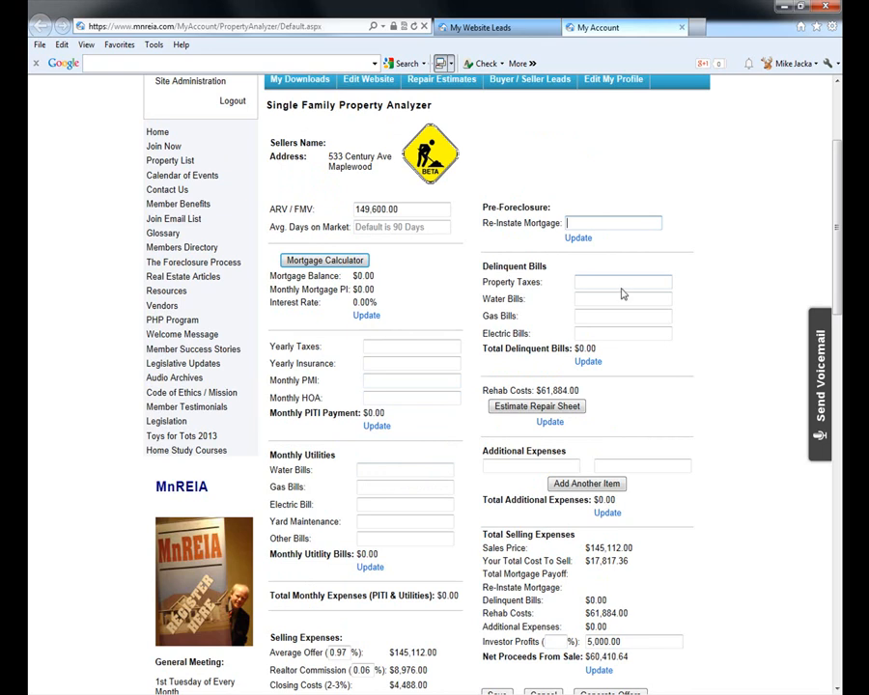
pyautogui.scroll(-2, 671, 370)
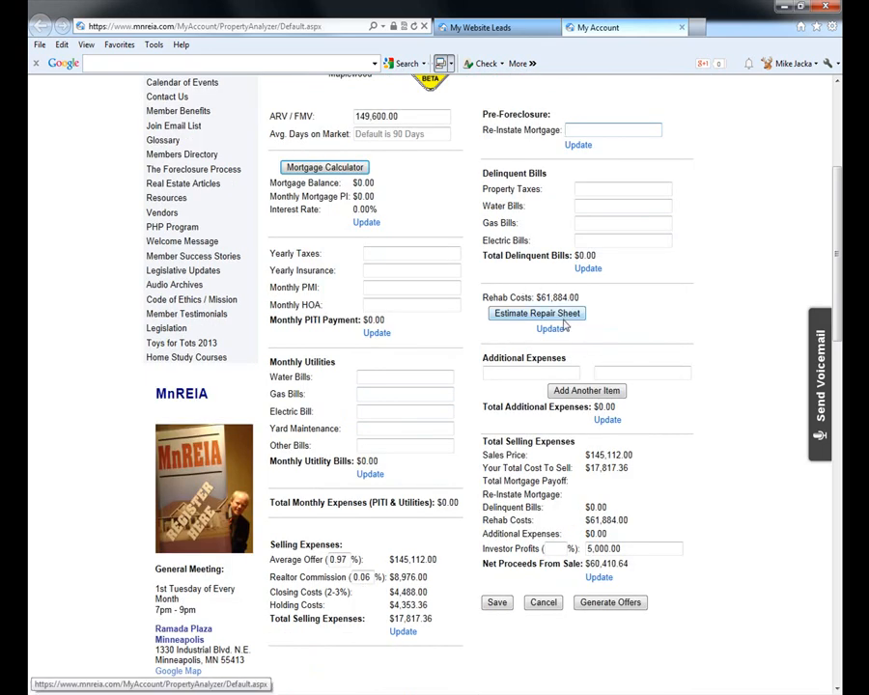
pyautogui.click(519, 373)
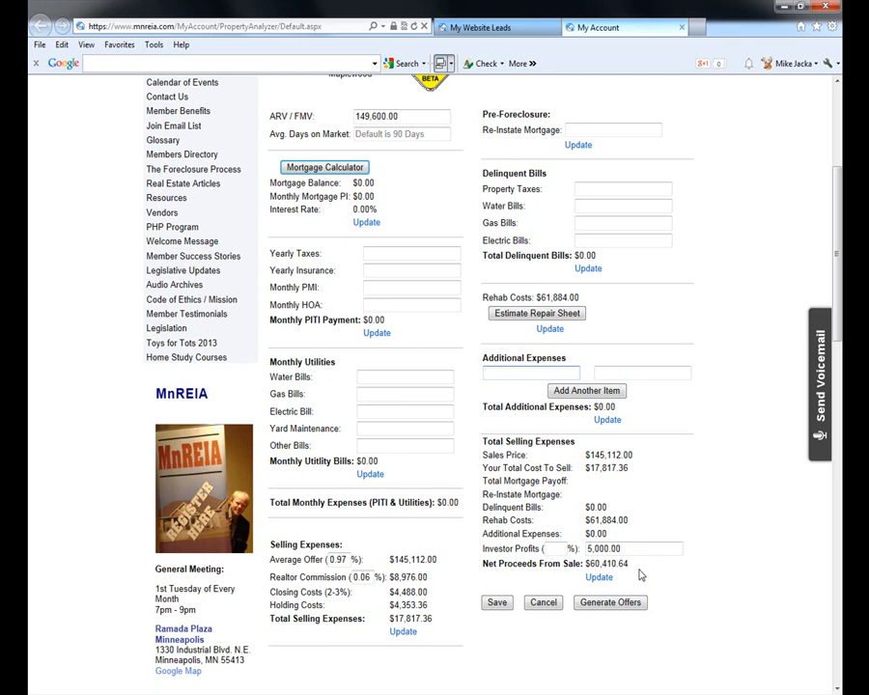
pyautogui.scroll(2, 725, 541)
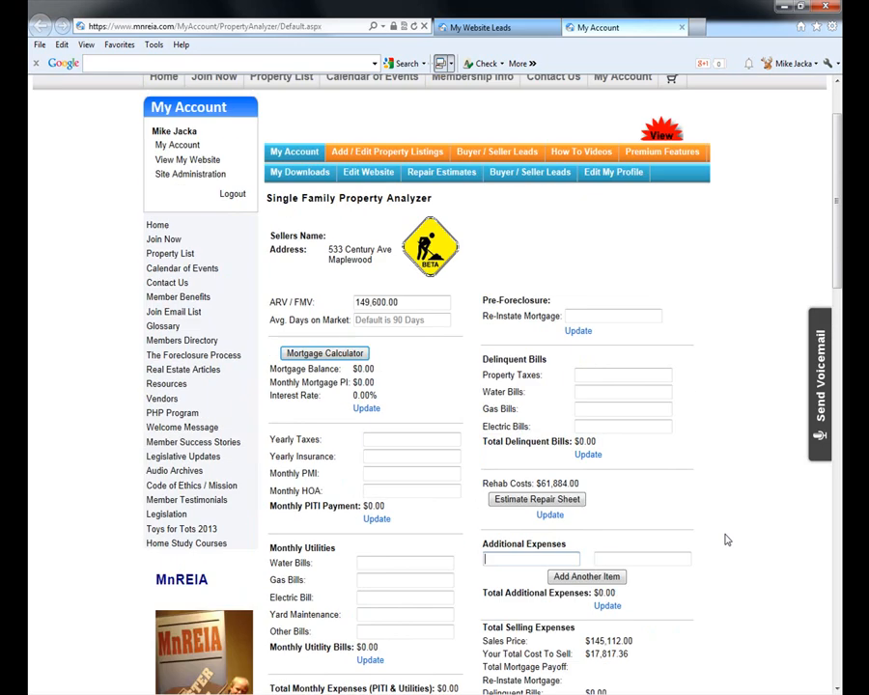
pyautogui.scroll(1, 597, 370)
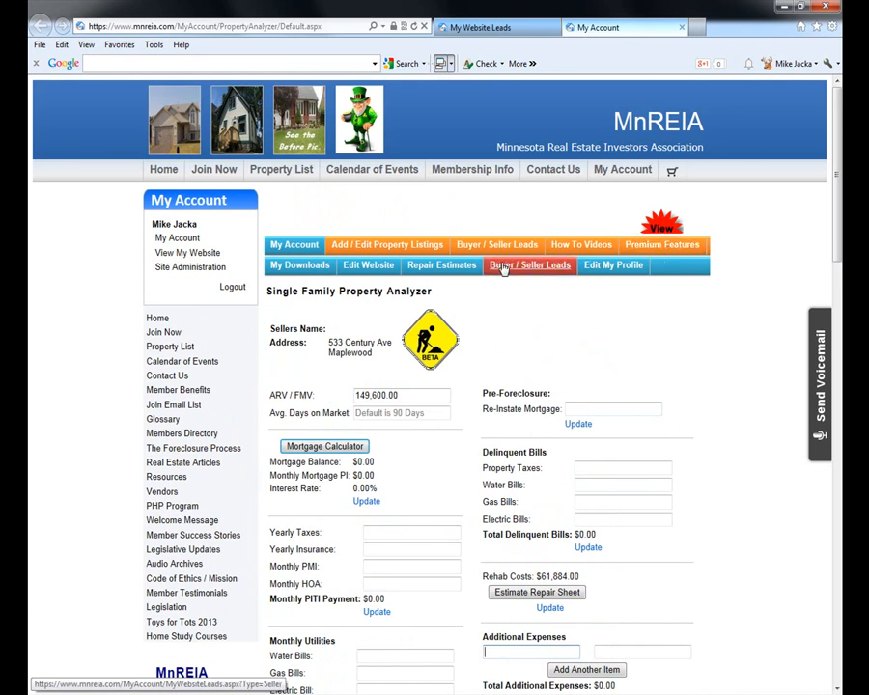
# - List properties available to co-market via Co-Market Properties' 'Find Properties to Co-Market' option
pyautogui.click(383, 249)
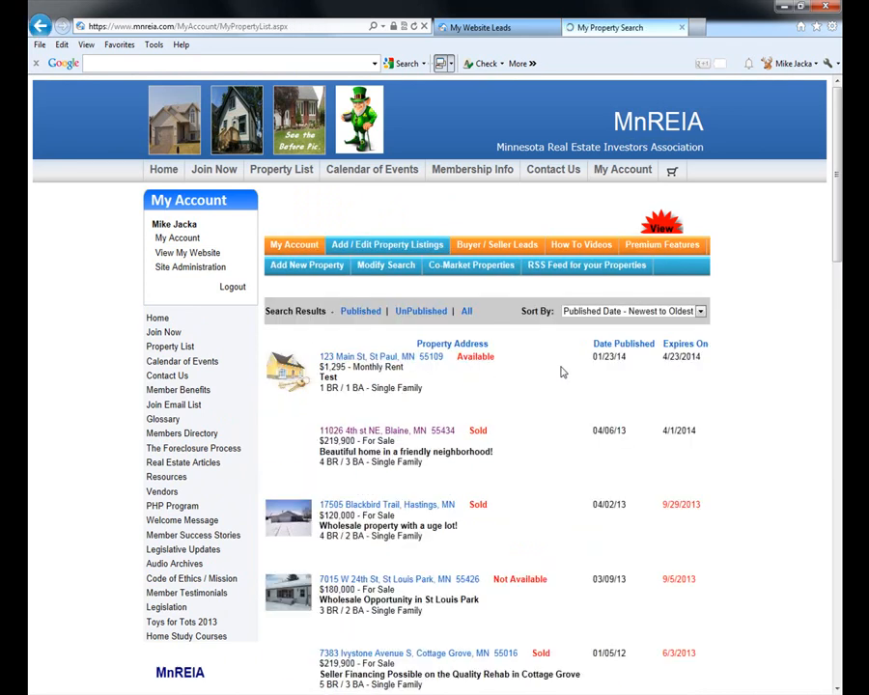
pyautogui.click(468, 275)
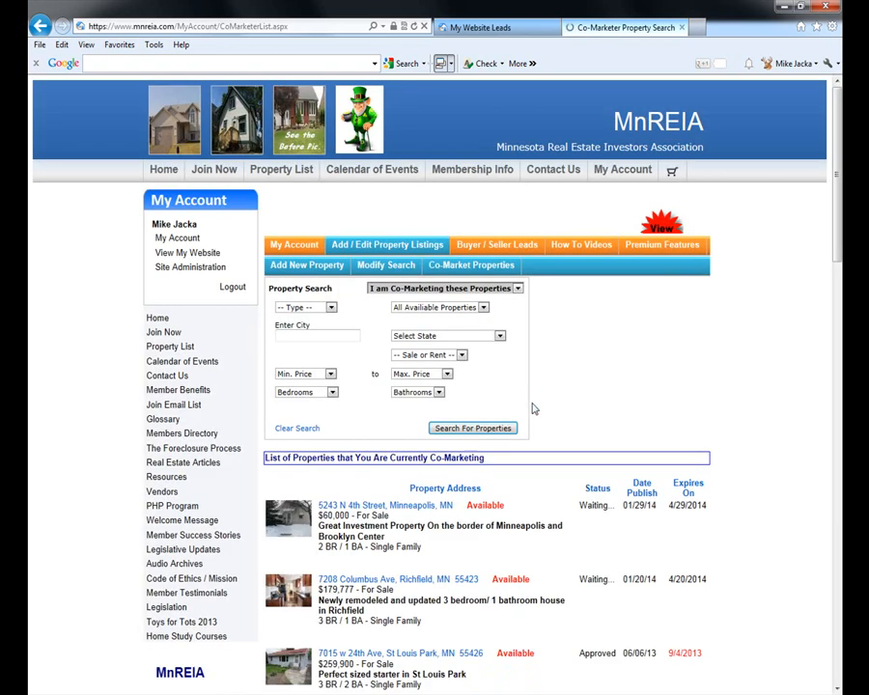
pyautogui.click(450, 289)
pyautogui.click(446, 298)
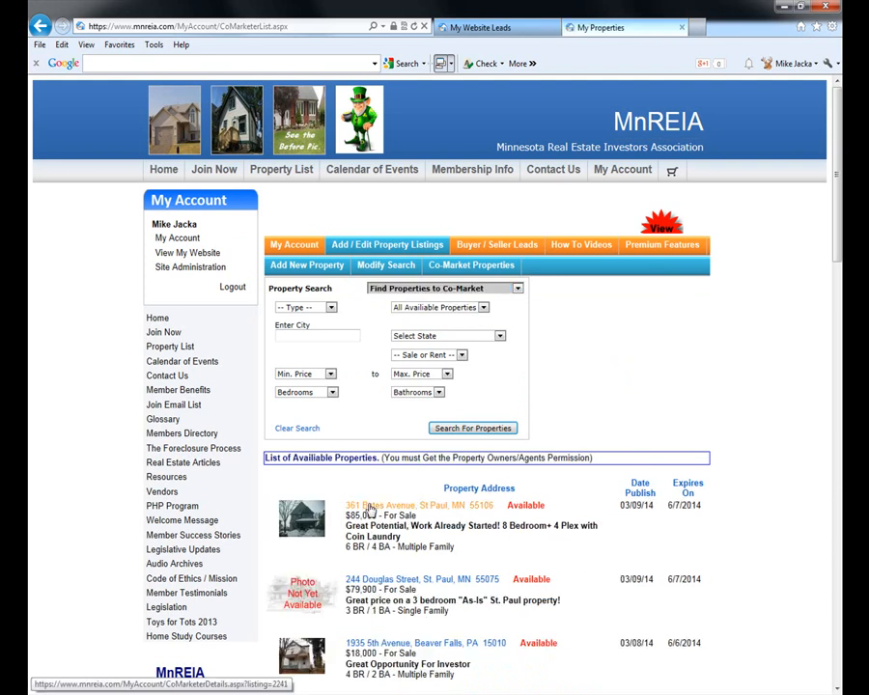
pyautogui.click(394, 511)
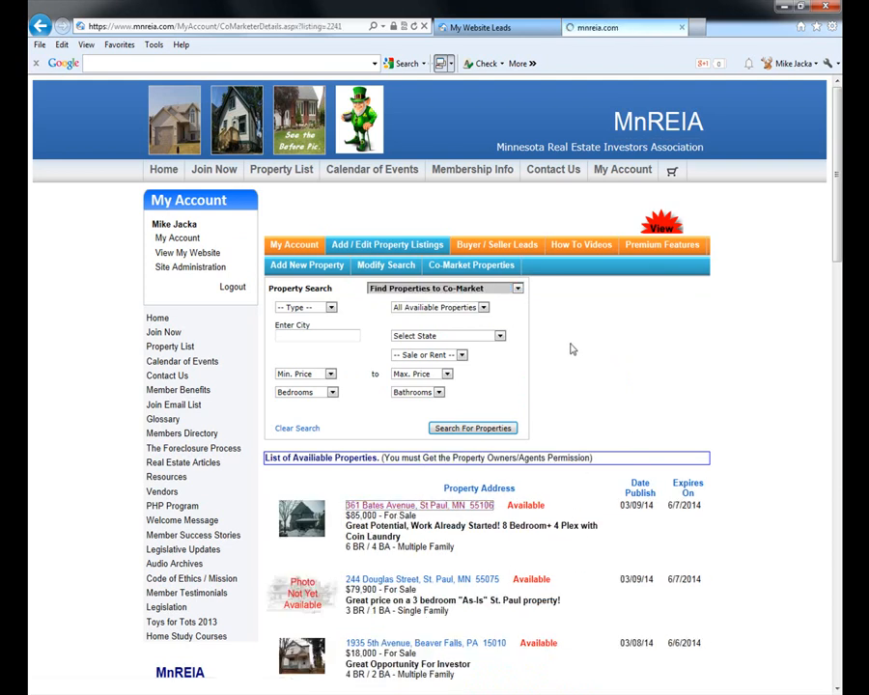
pyautogui.scroll(-2, 509, 388)
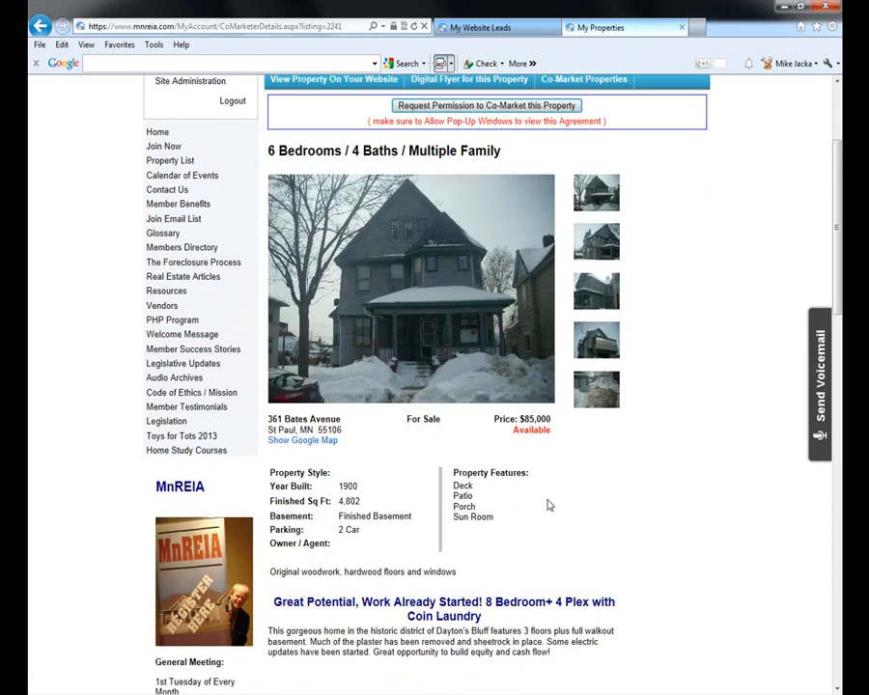
pyautogui.scroll(1, 672, 522)
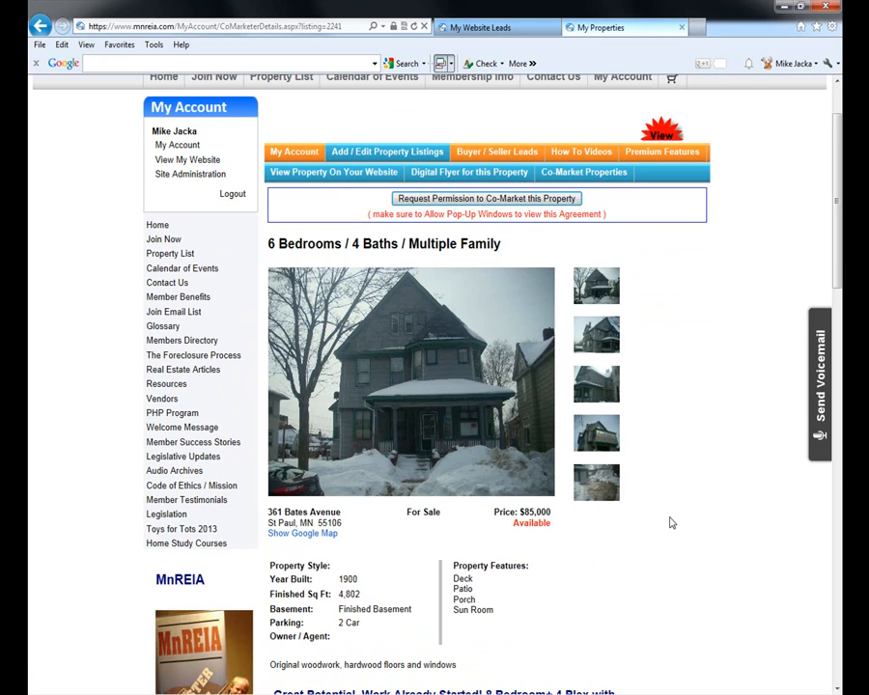
pyautogui.scroll(1, 672, 522)
pyautogui.click(489, 291)
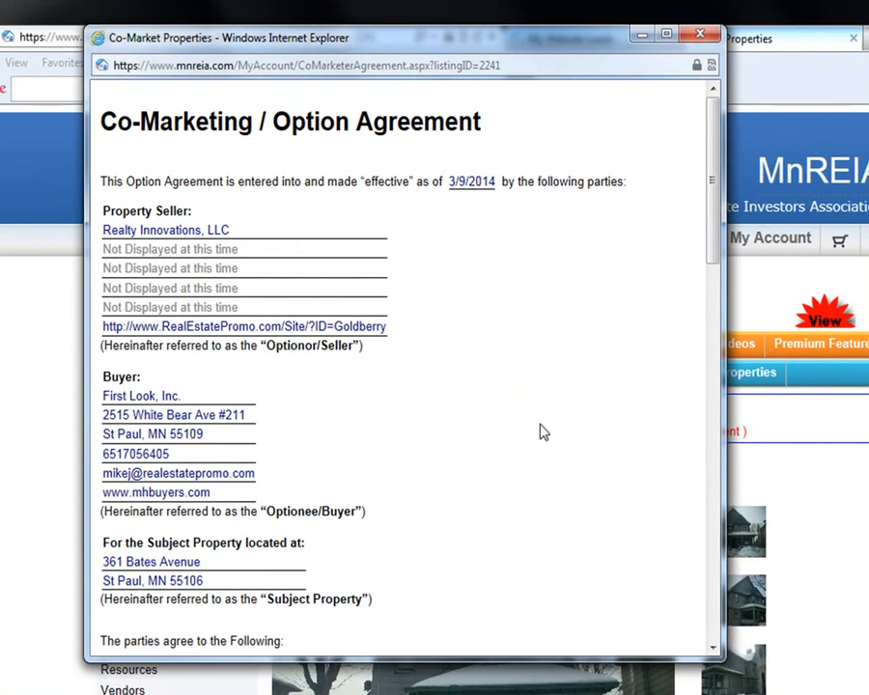
pyautogui.scroll(-1, 514, 501)
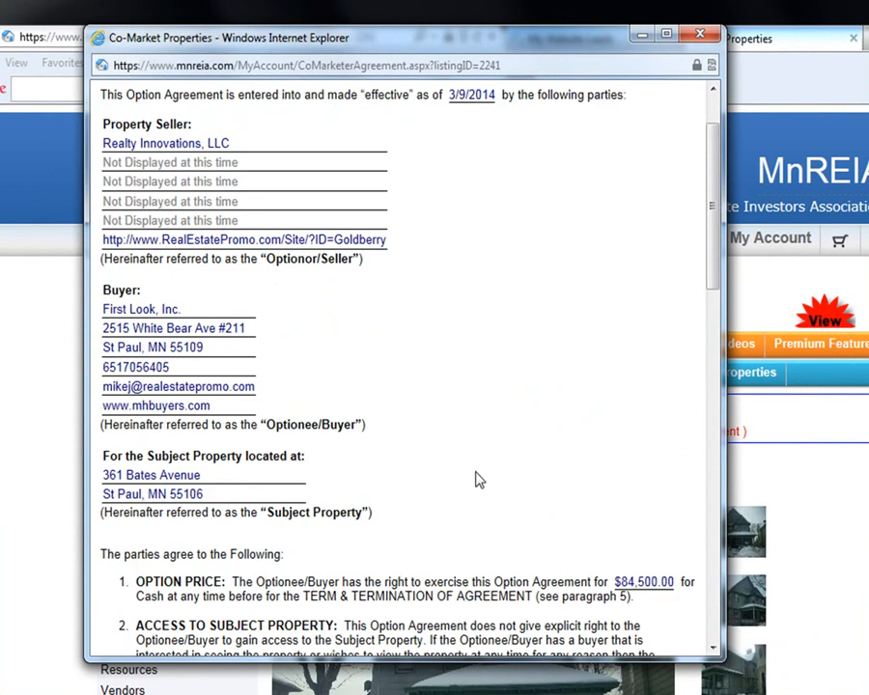
pyautogui.scroll(-1, 473, 426)
pyautogui.scroll(2, 475, 429)
pyautogui.scroll(1, 473, 429)
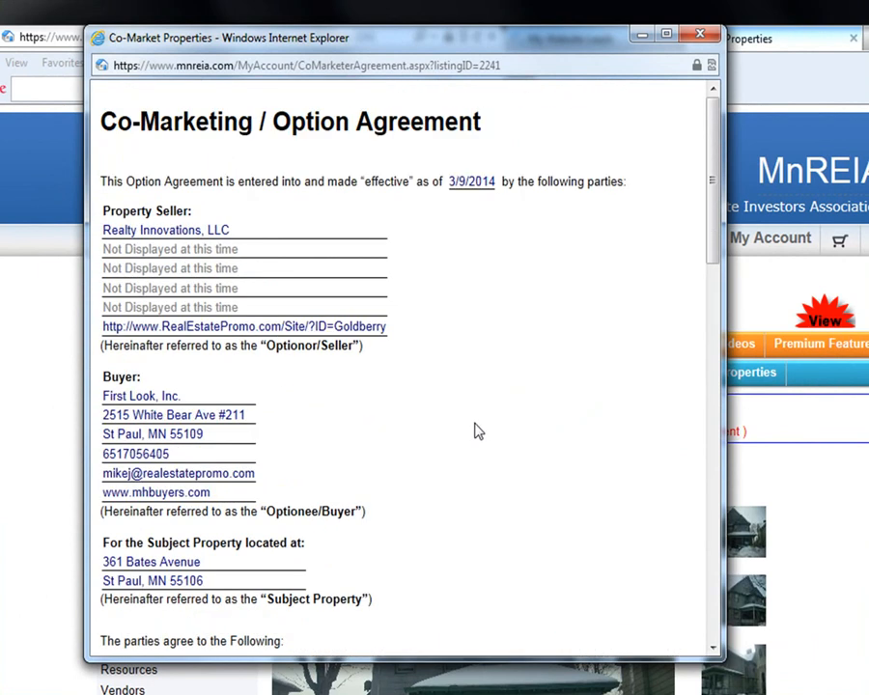
pyautogui.scroll(-1, 473, 429)
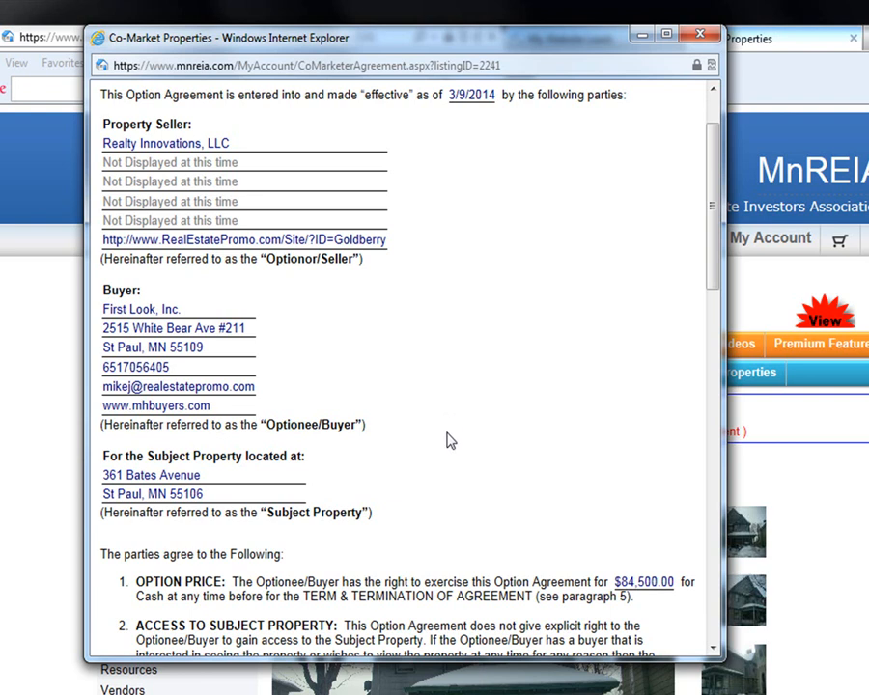
pyautogui.scroll(-1, 450, 500)
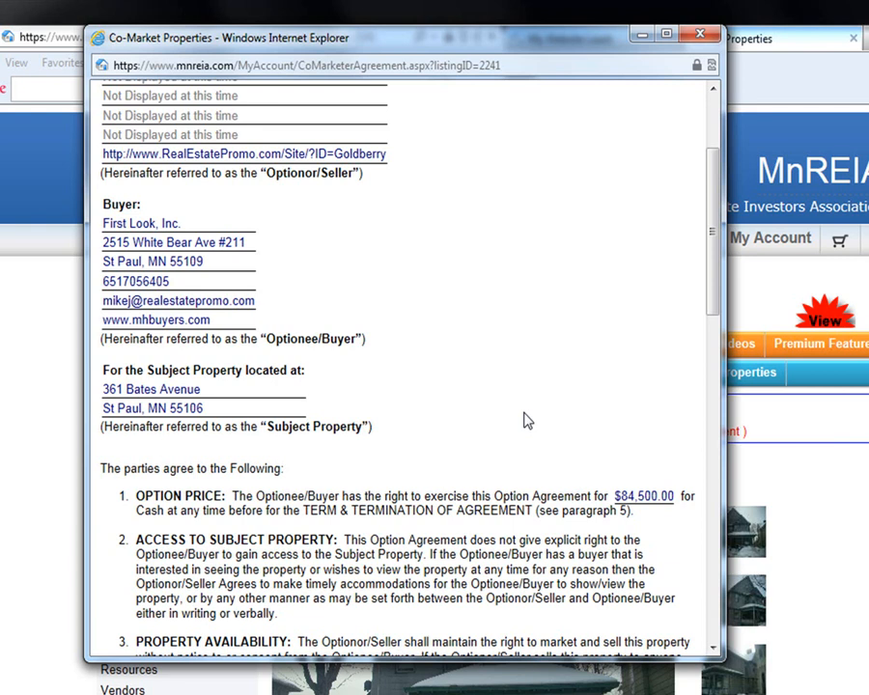
pyautogui.scroll(-12, 528, 421)
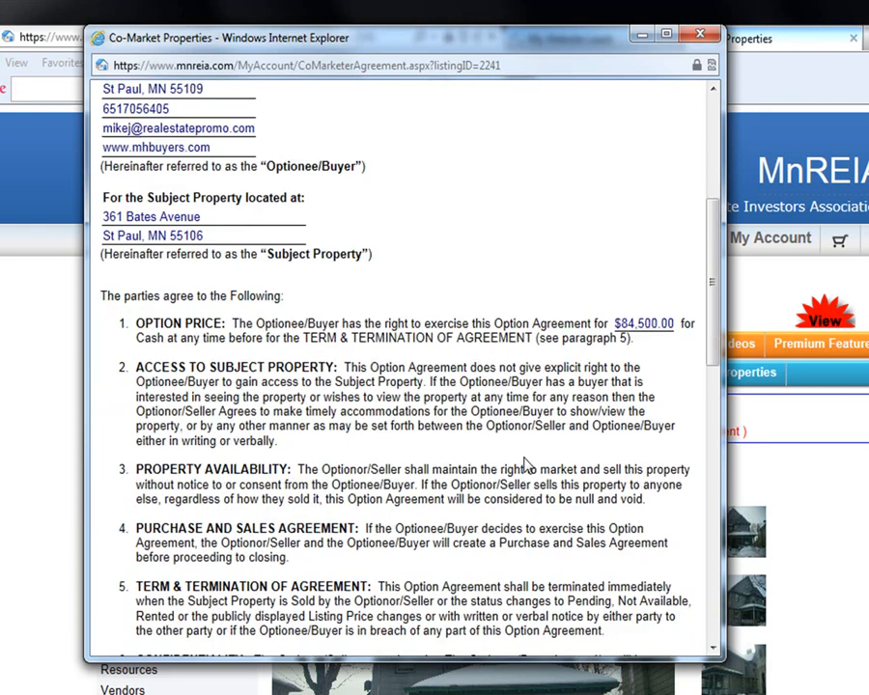
pyautogui.scroll(-5, 483, 473)
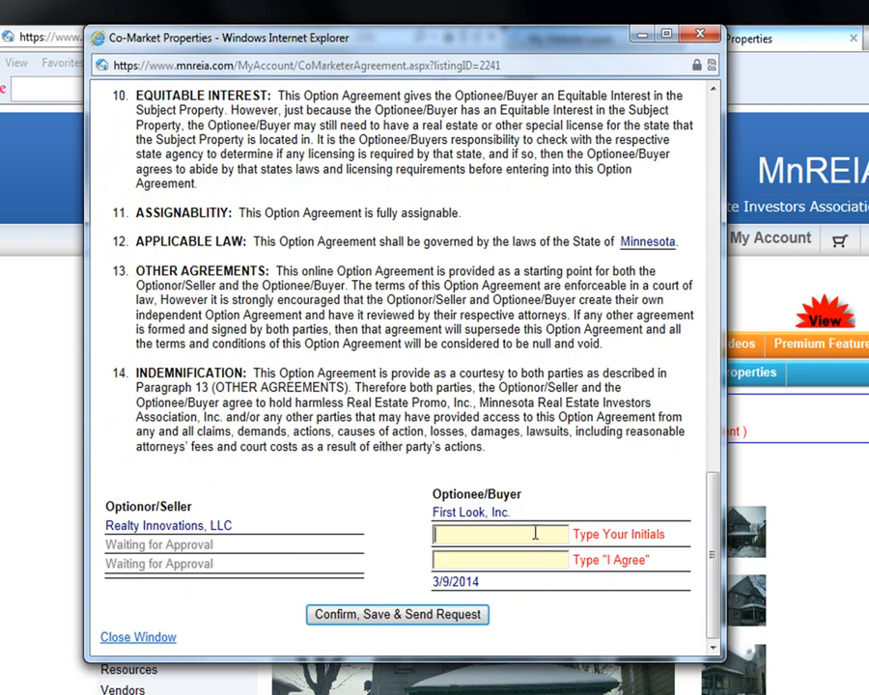
# - Sign with the buyer's initials and 'I Agree', send the agreement to the seller, and close it
pyautogui.write('MJ')
pyautogui.press('Tab')
pyautogui.write('I')
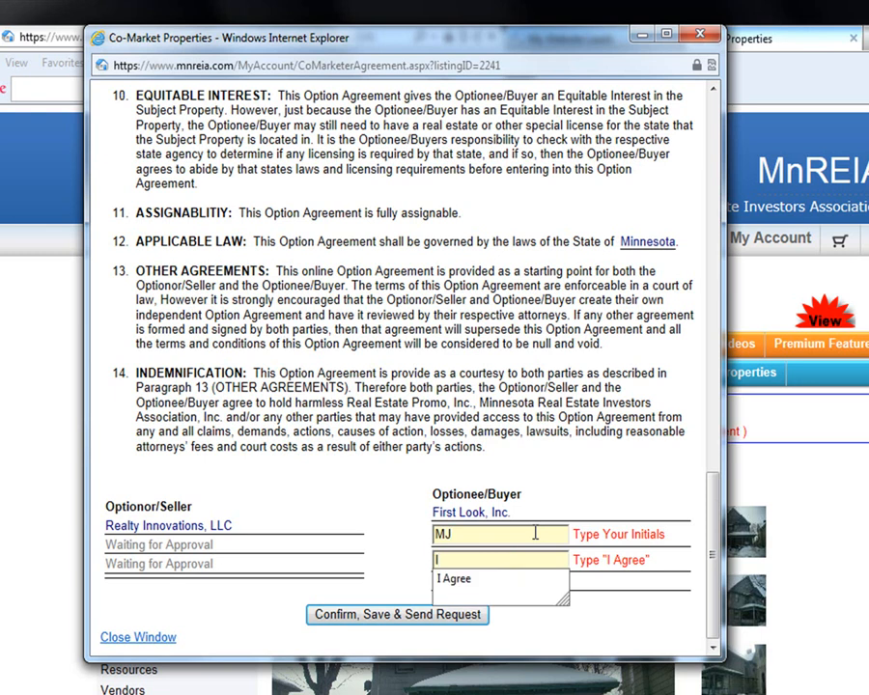
pyautogui.press('Down')
pyautogui.press('Return')
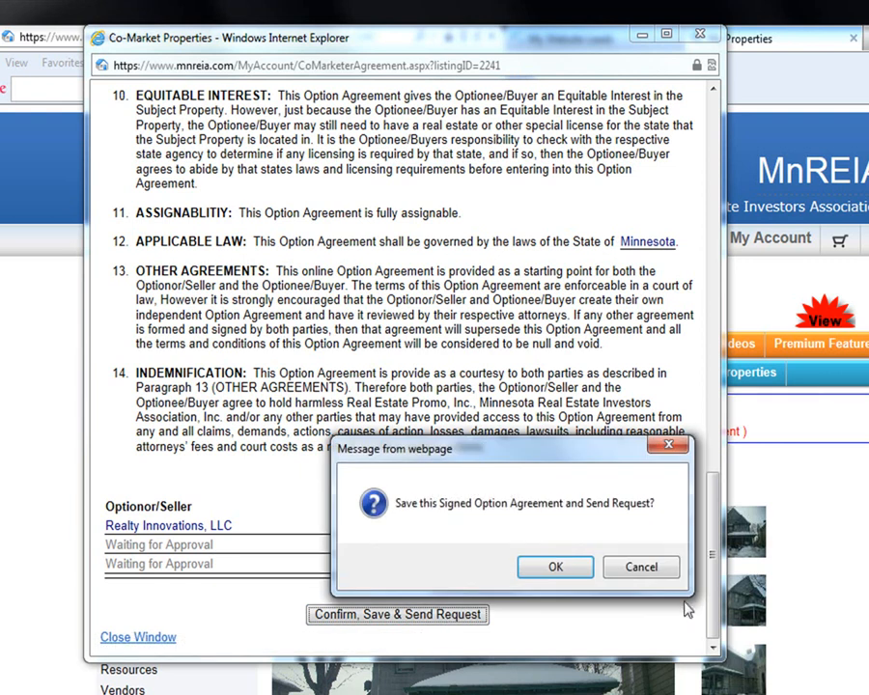
pyautogui.click(657, 568)
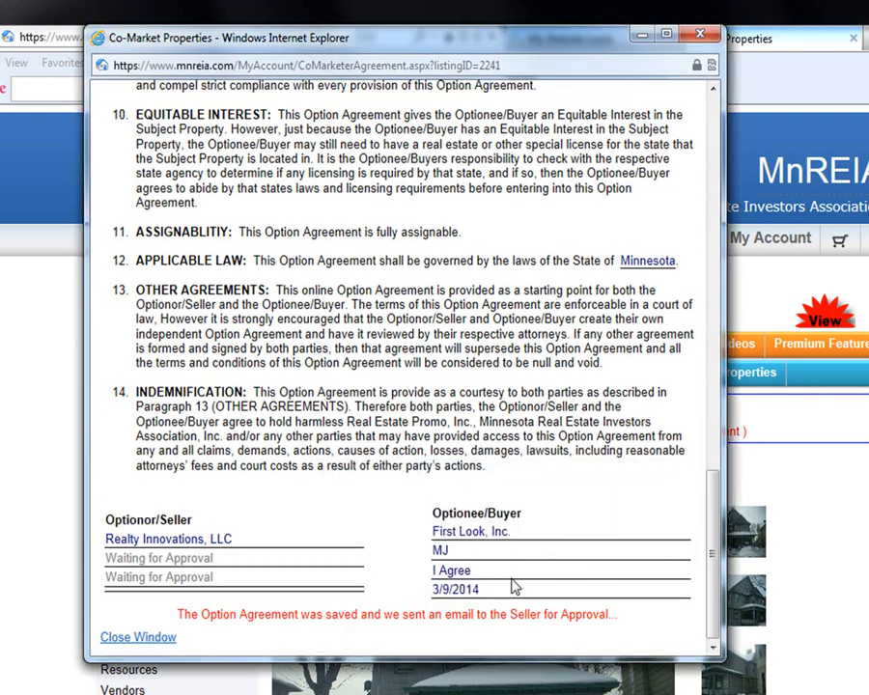
pyautogui.click(708, 37)
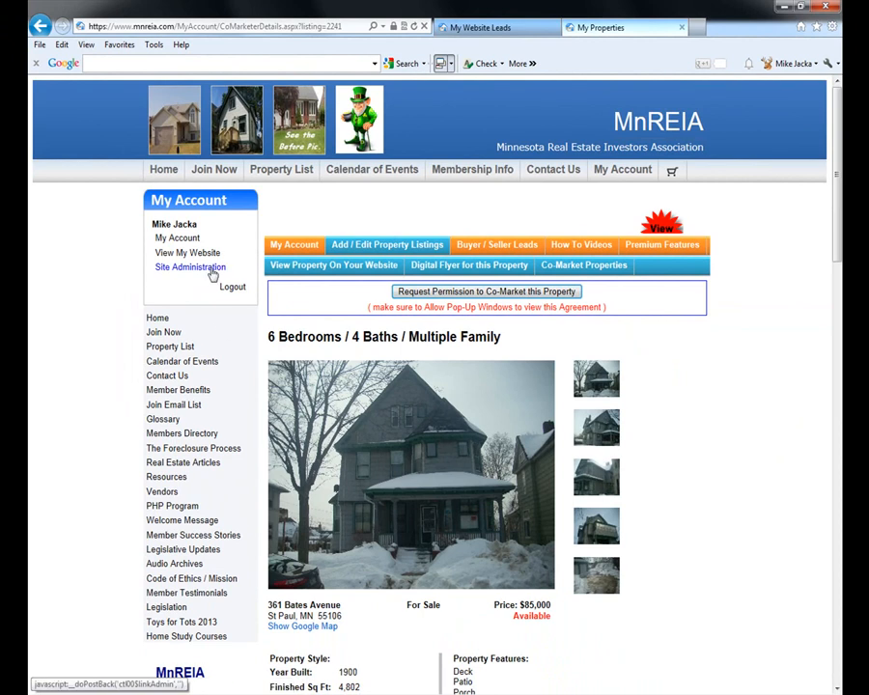
# - View the member website's property listings, compare them with the MnREIA property page, then close both
pyautogui.click(198, 254)
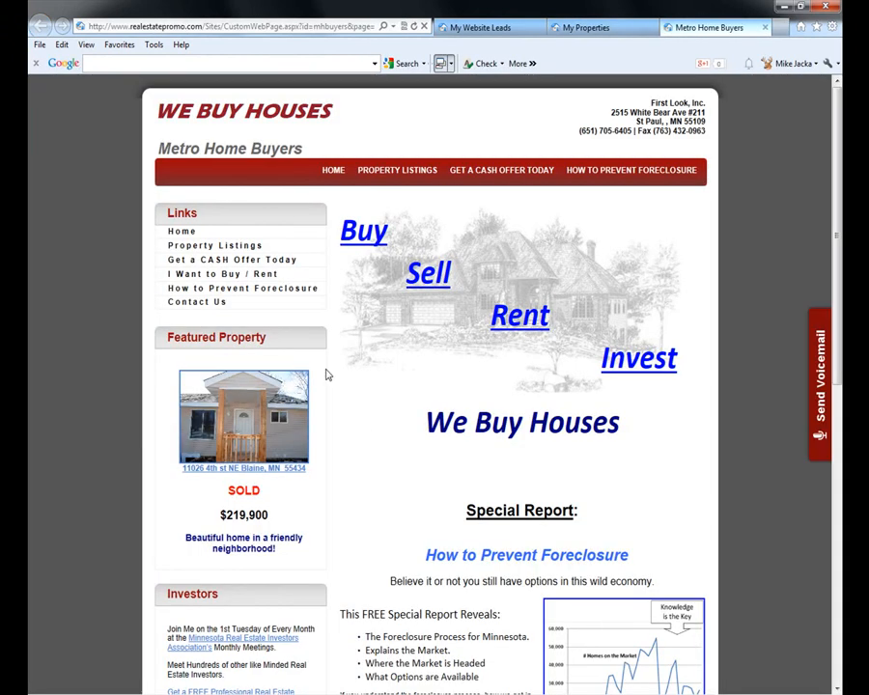
pyautogui.click(195, 245)
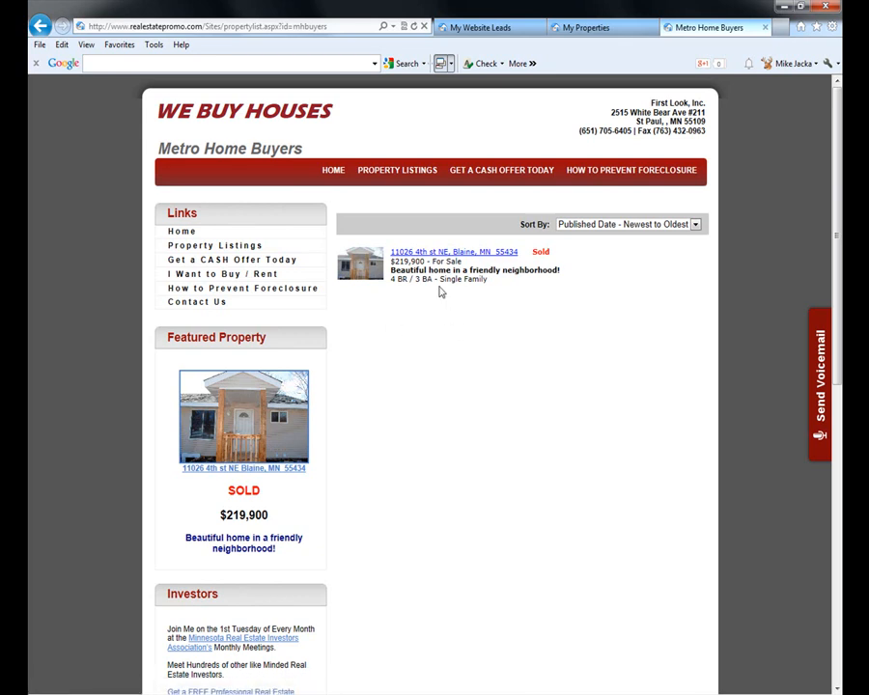
pyautogui.click(606, 28)
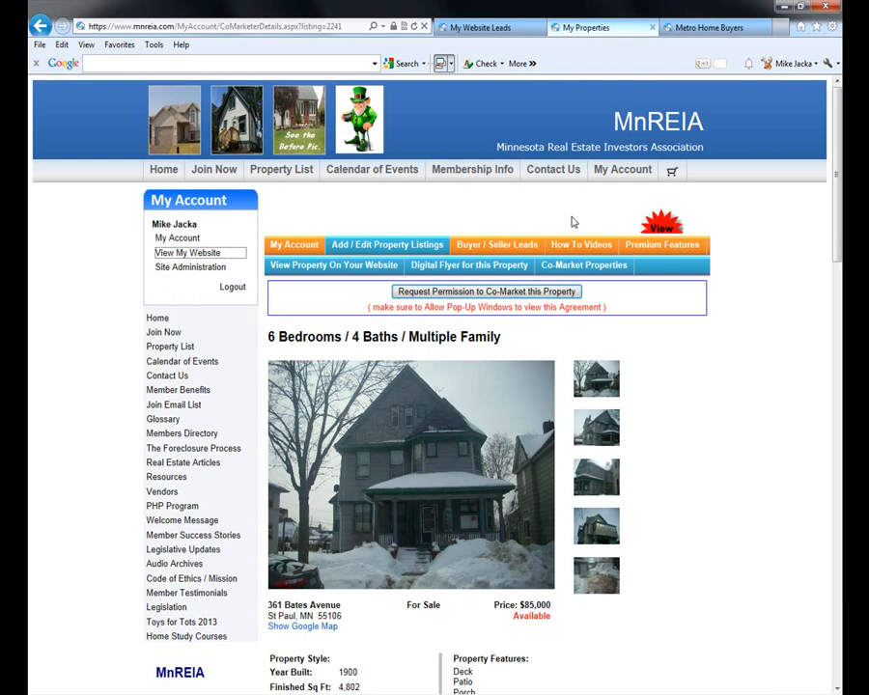
pyautogui.click(671, 27)
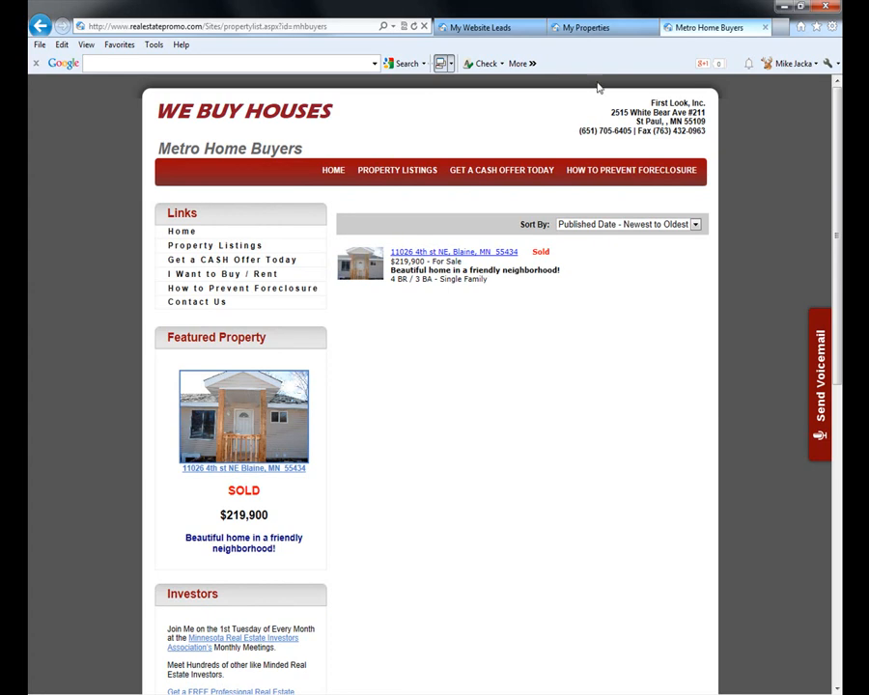
pyautogui.click(584, 27)
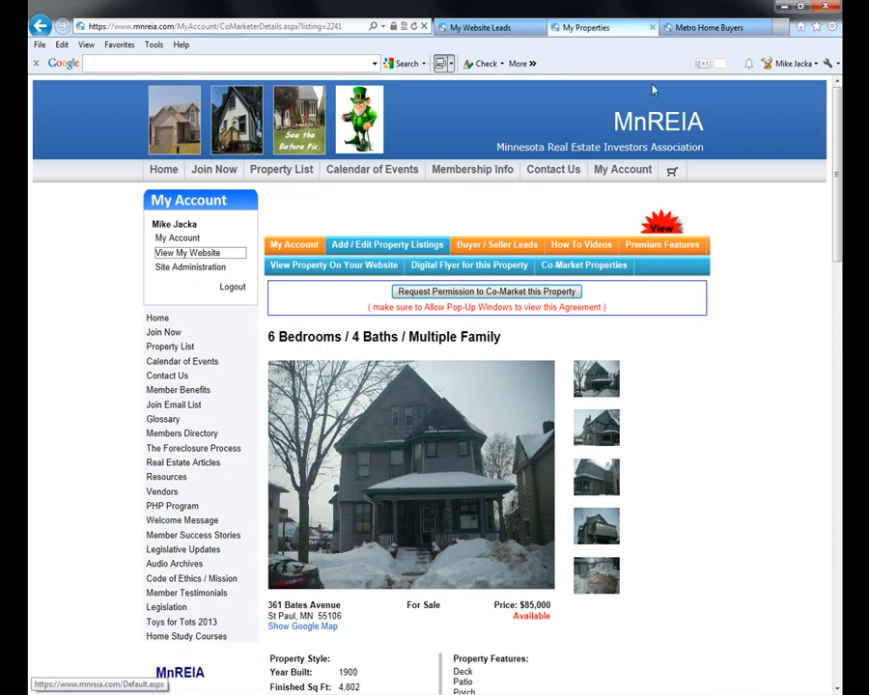
pyautogui.click(709, 27)
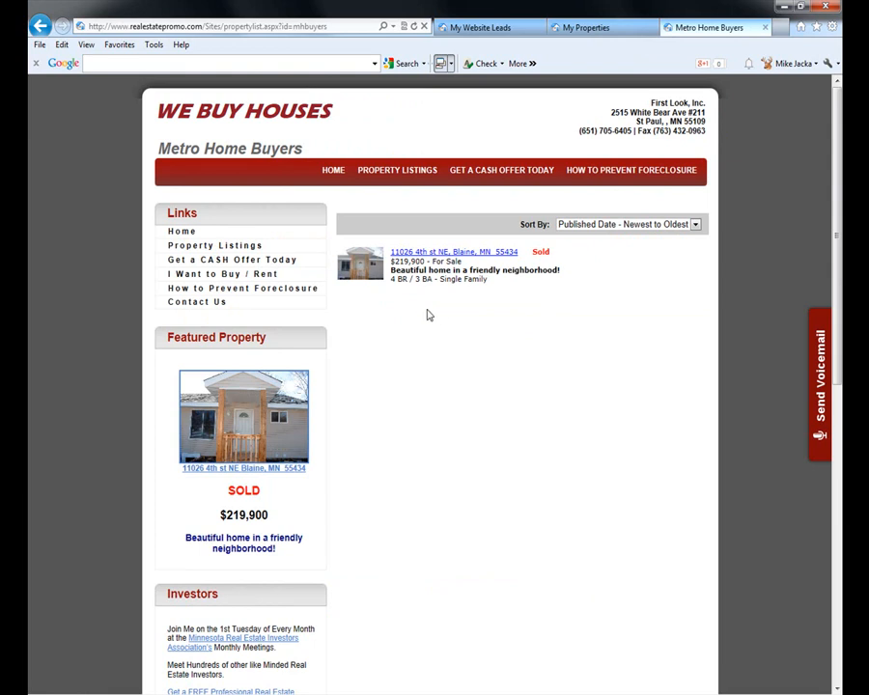
pyautogui.click(586, 28)
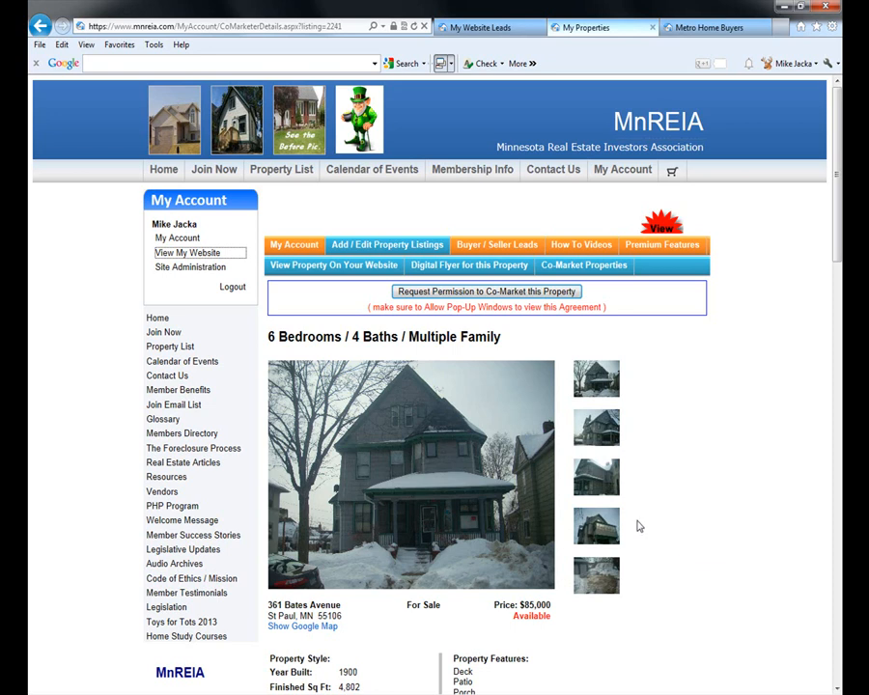
pyautogui.click(739, 30)
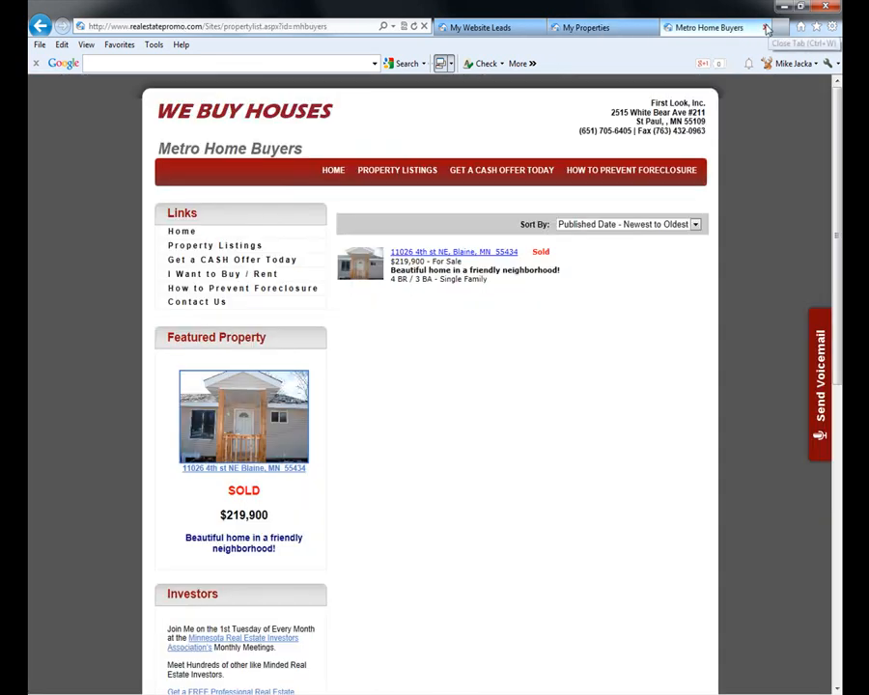
pyautogui.click(765, 28)
pyautogui.click(691, 28)
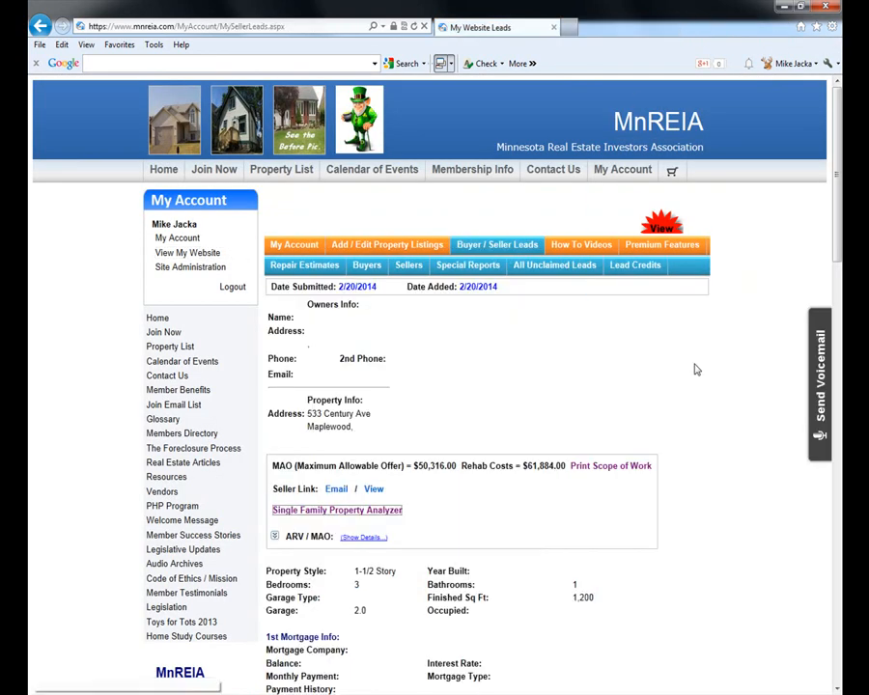
# - Bring up Premium Features to see the $199.00 setup plus $29.95 monthly Premium plan
pyautogui.click(672, 245)
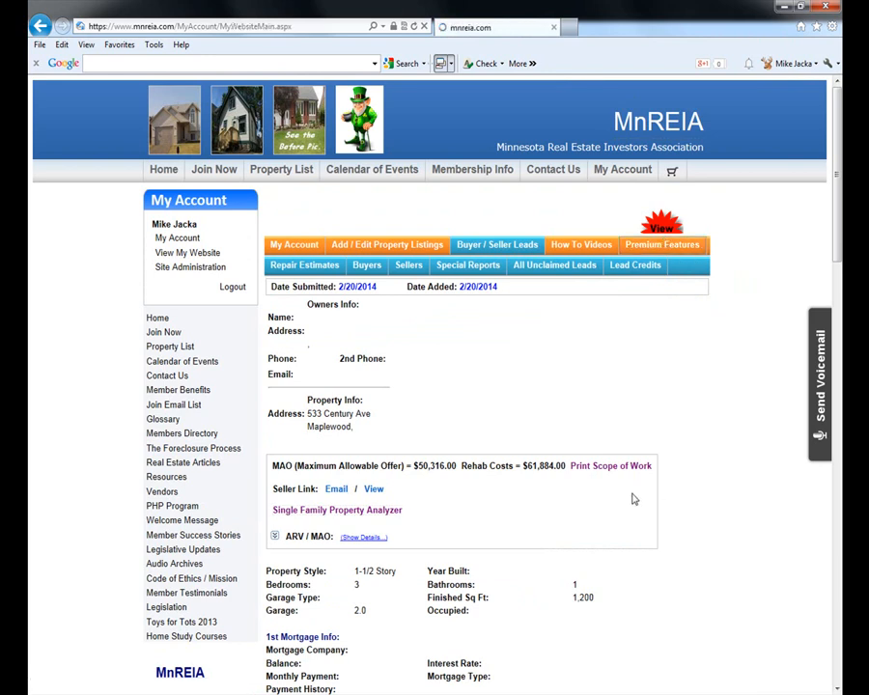
pyautogui.scroll(-10, 652, 512)
pyautogui.scroll(4, 652, 512)
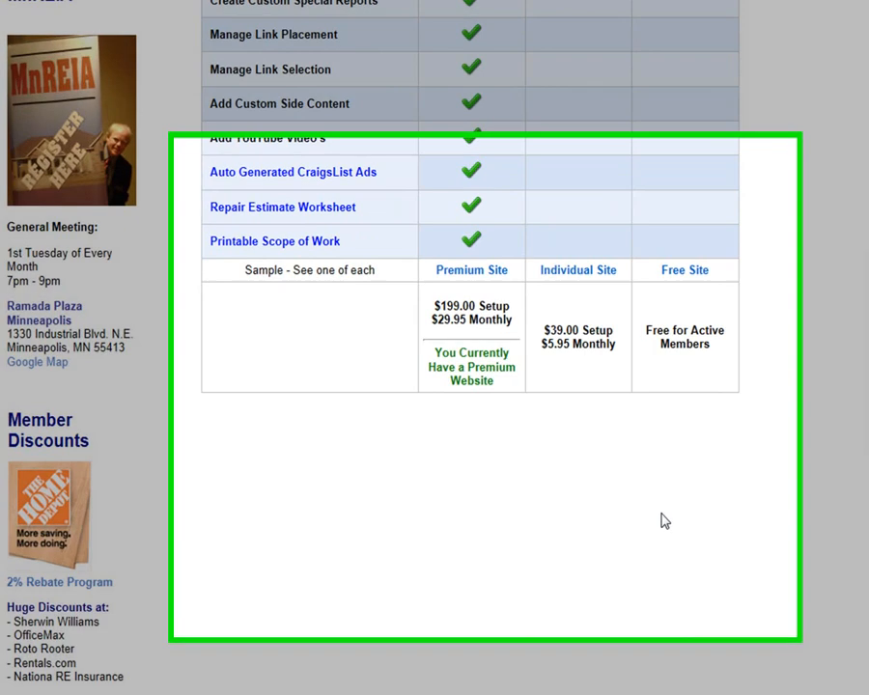